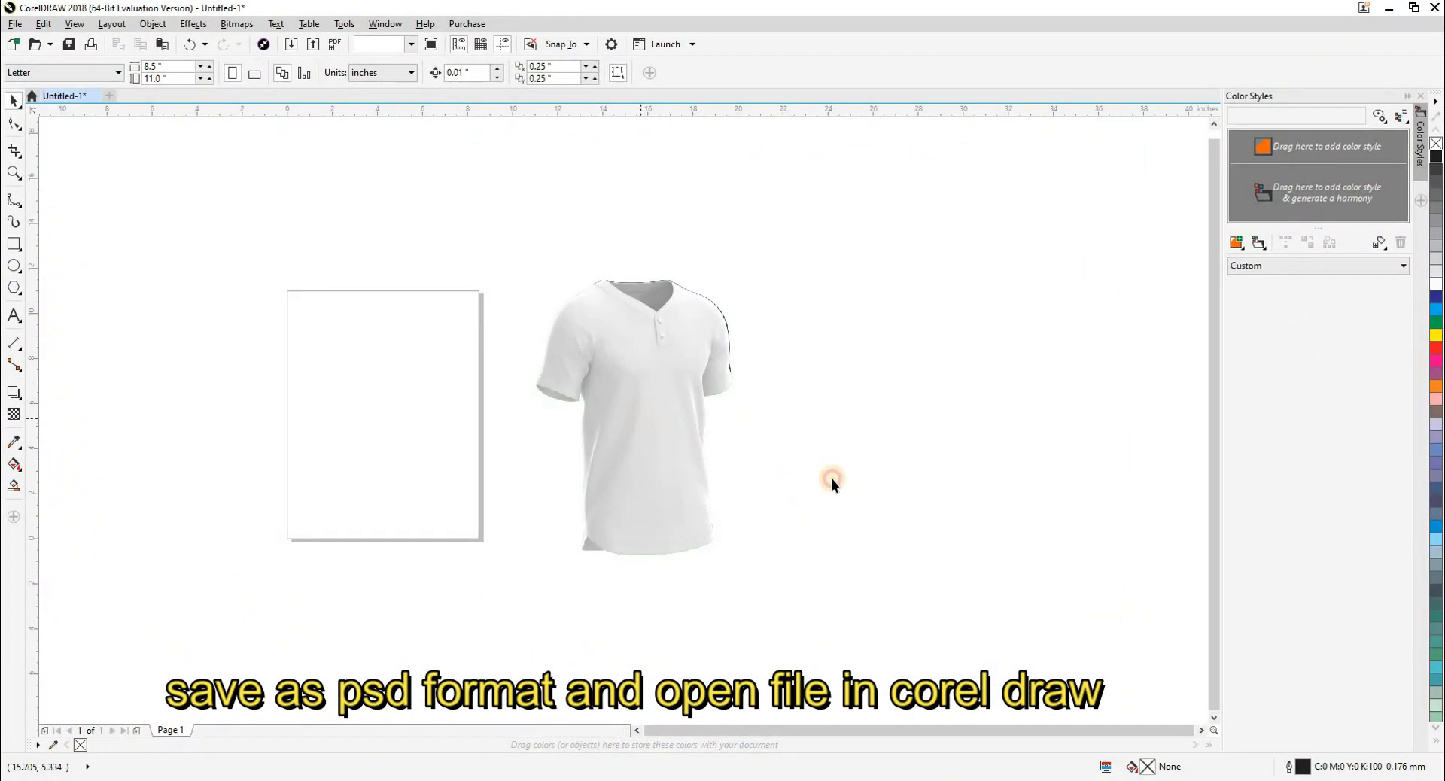
Step: Set the nudge distance to 12 inches and ungroup the imported T-shirt artwork
{"action": "left_click", "coordinate": [833, 479]}
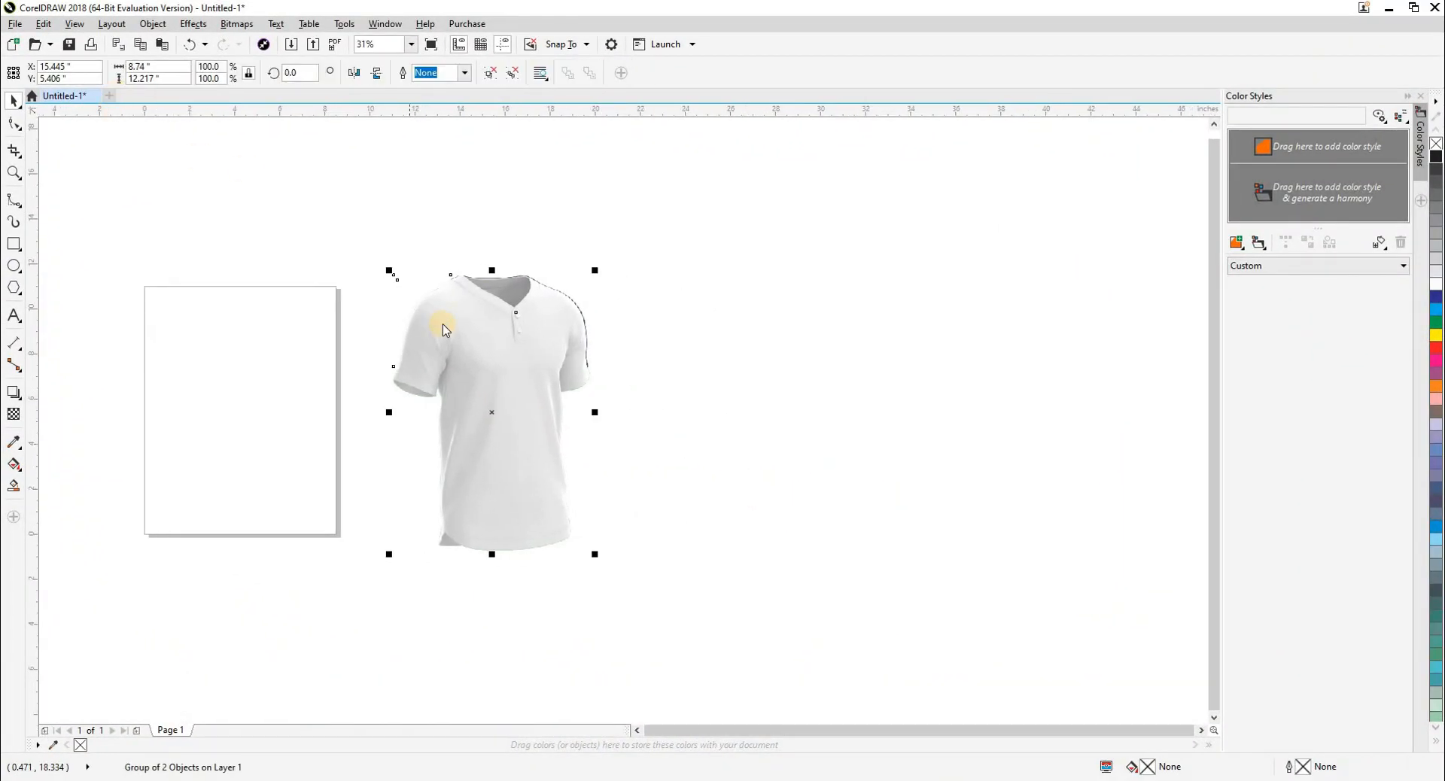
{"action": "key", "text": "shift+n"}
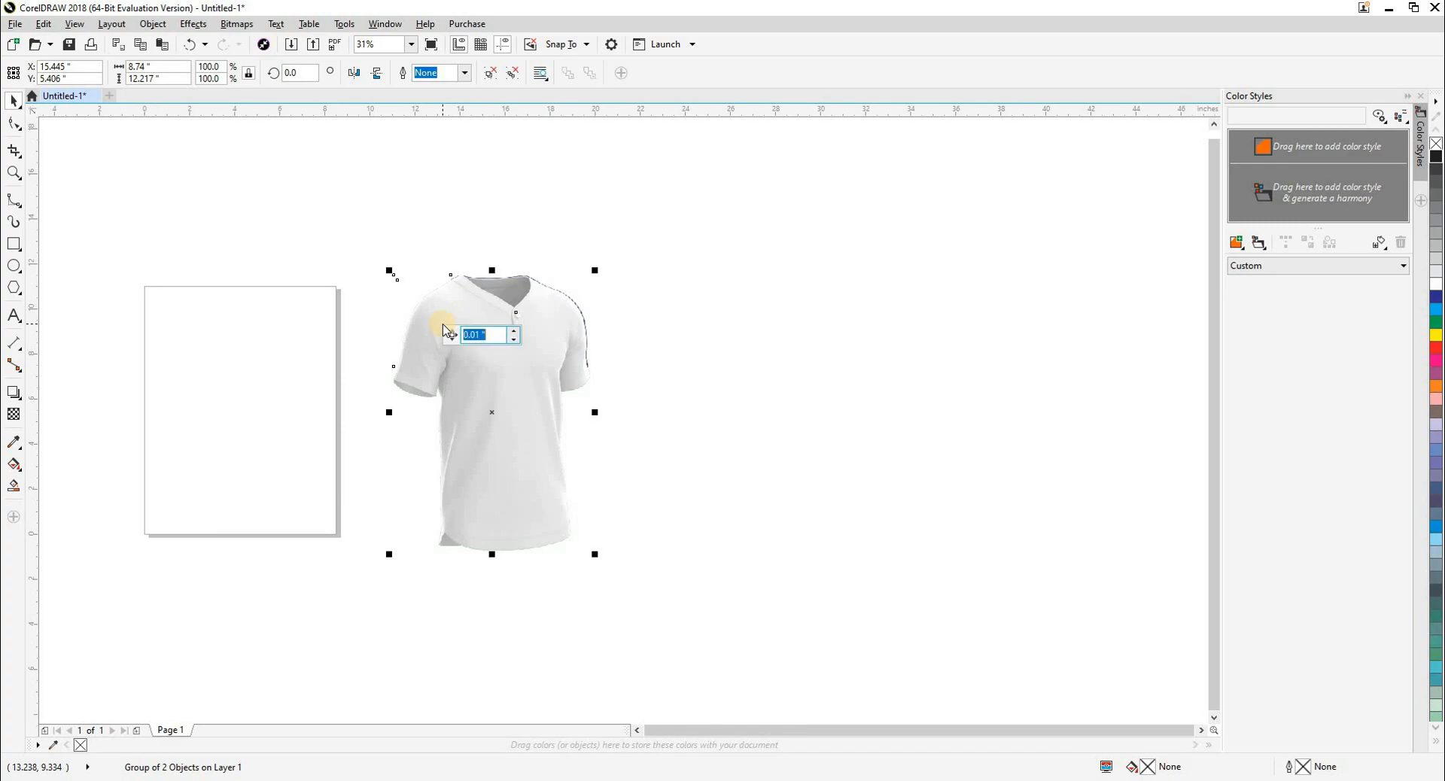
{"action": "key", "text": "Escape"}
{"action": "left_click", "coordinate": [489, 73]}
Step: Nudge the white shading shirt right in 12-inch increments until it stands well clear of the coloured shirt
{"action": "left_click", "coordinate": [684, 279]}
{"action": "left_click", "coordinate": [548, 339]}
{"action": "key", "text": "Right"}
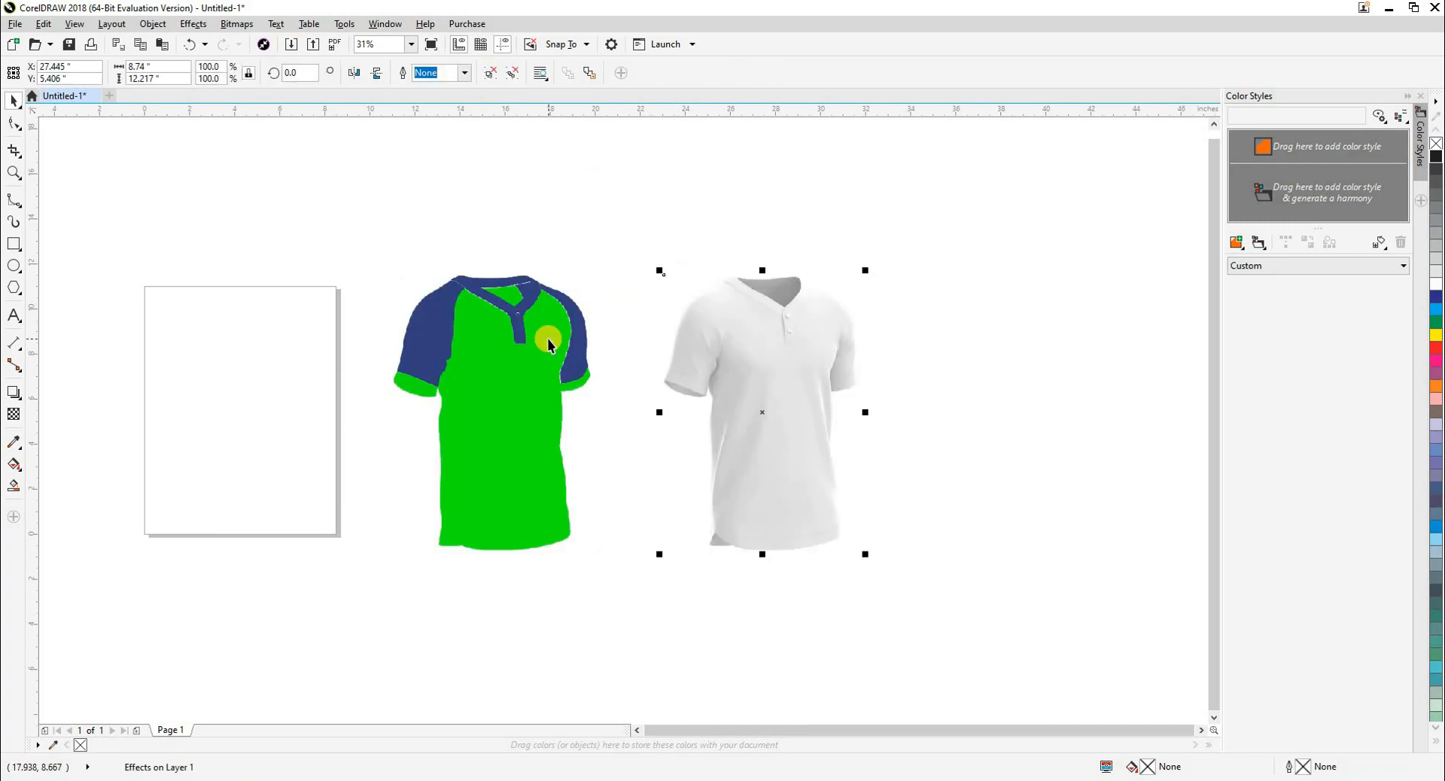
{"action": "key", "text": "Right"}
{"action": "key", "text": "shift+F9"}
{"action": "left_click", "coordinate": [481, 485]}
{"action": "key", "text": "shift+F9"}
{"action": "scroll", "coordinate": [625, 431], "scroll_direction": "down", "scroll_amount": 2}
{"action": "left_click", "coordinate": [642, 429]}
{"action": "key", "text": "Right"}
Step: Separate the coloured shirt group into its individual parts, keeping them in their original position beside the page
{"action": "scroll", "coordinate": [446, 430], "scroll_direction": "up", "scroll_amount": 2}
{"action": "left_click", "coordinate": [591, 445]}
{"action": "key", "text": "Right"}
{"action": "left_click_drag", "start_coordinate": [754, 468], "coordinate": [574, 447]}
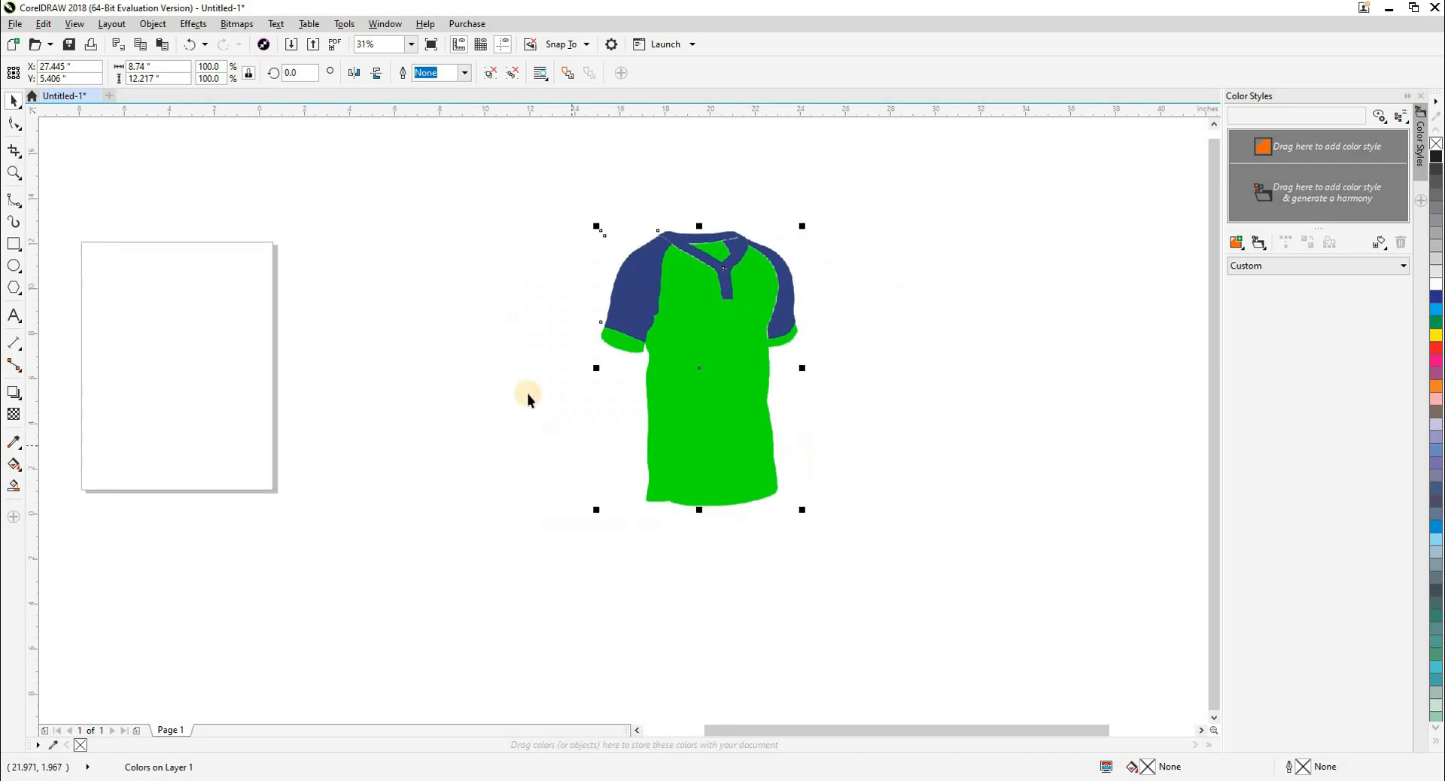
{"action": "left_click", "coordinate": [467, 314]}
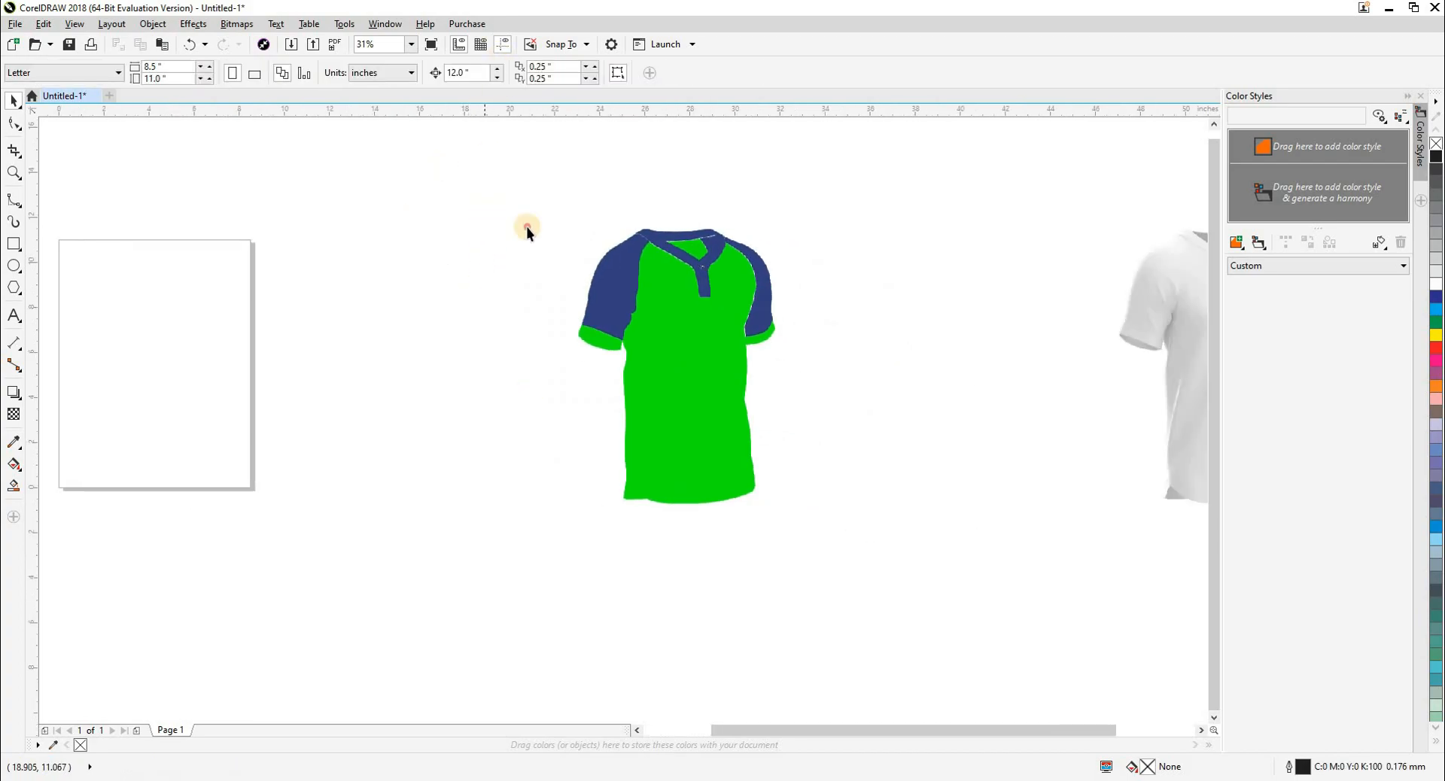
{"action": "left_click_drag", "start_coordinate": [873, 609], "coordinate": [876, 612]}
{"action": "key", "text": "Left"}
{"action": "left_click_drag", "start_coordinate": [691, 588], "coordinate": [514, 584]}
{"action": "left_click", "coordinate": [507, 527]}
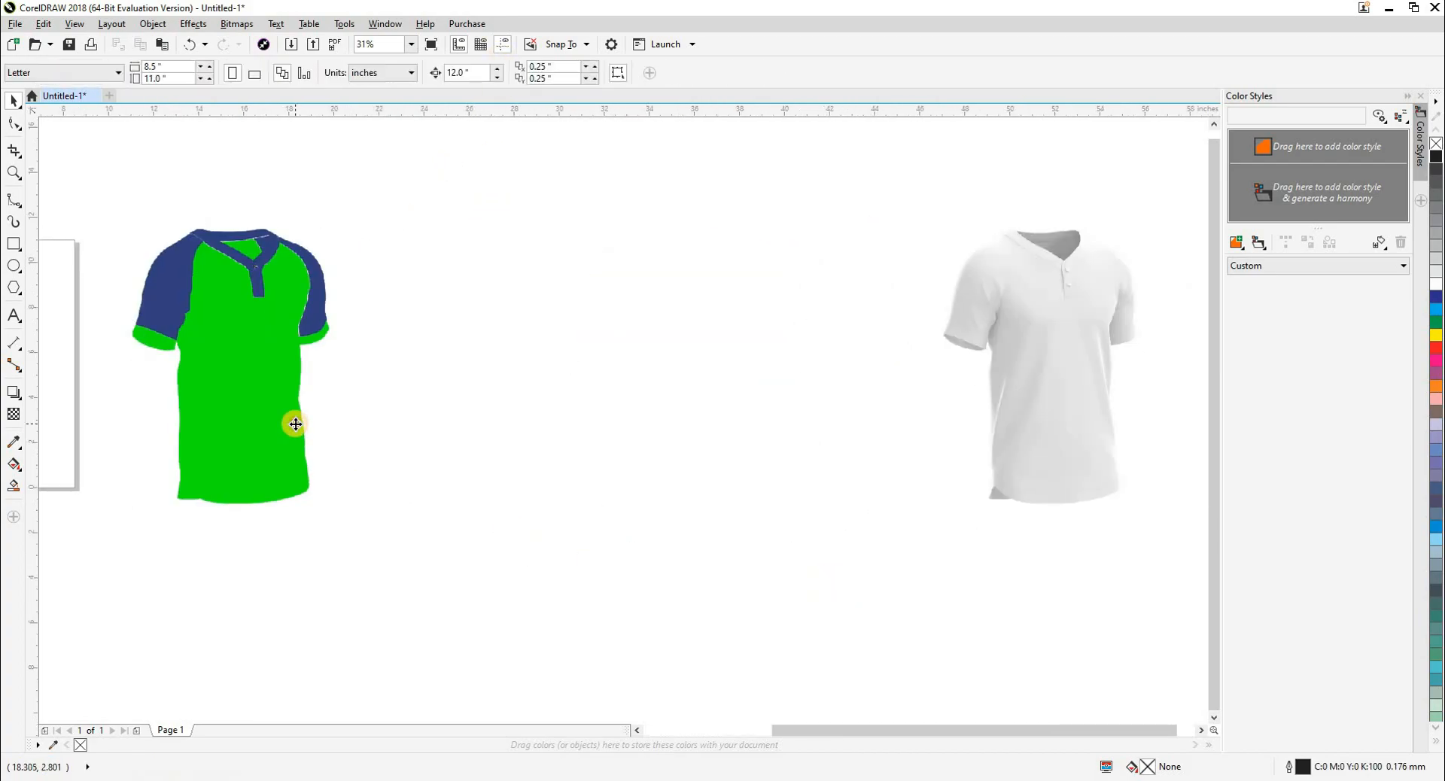
Step: Move the green Front bitmap 12 inches right and outline-trace it as Clipart, reducing the bitmap size
{"action": "left_click", "coordinate": [295, 423]}
{"action": "key", "text": "Right"}
{"action": "left_click", "coordinate": [521, 72]}
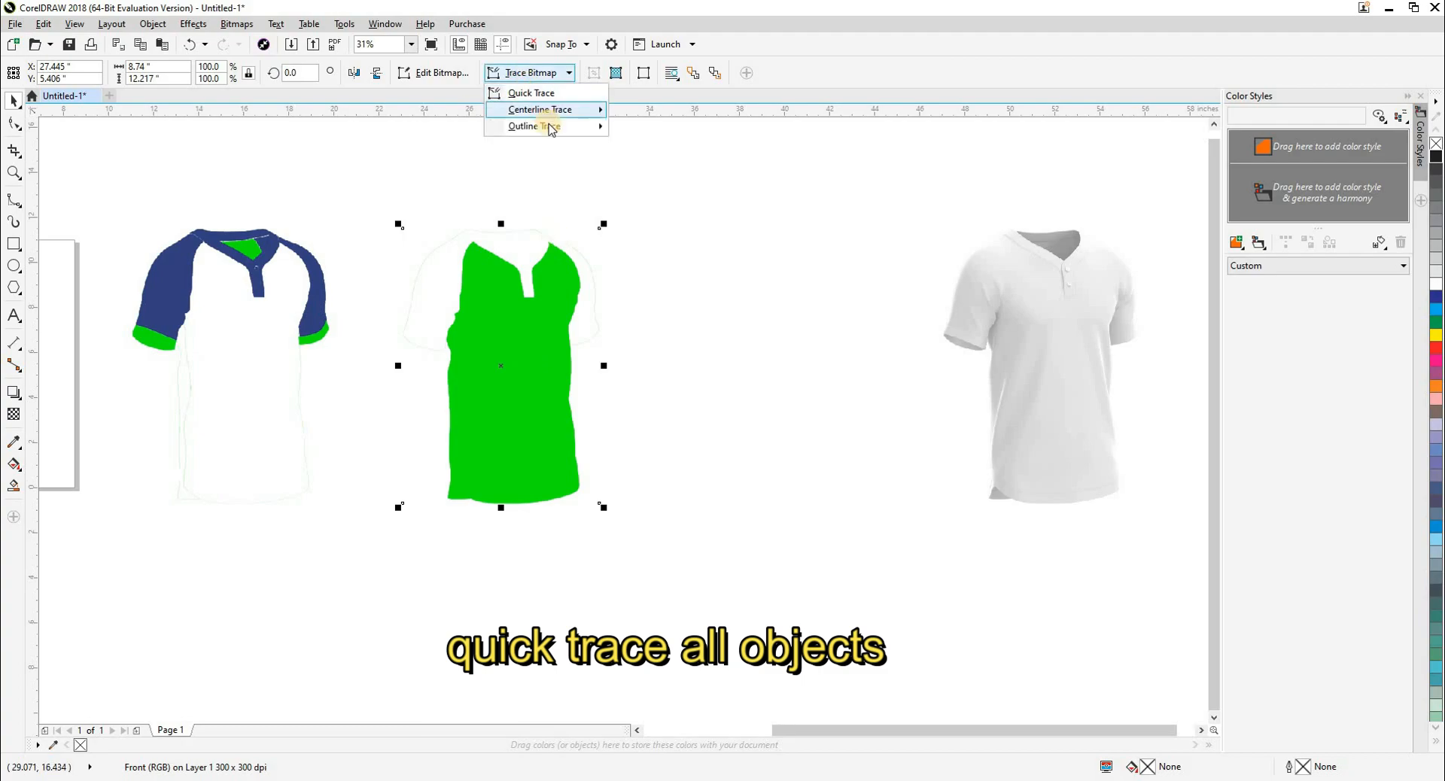
{"action": "left_click", "coordinate": [646, 174]}
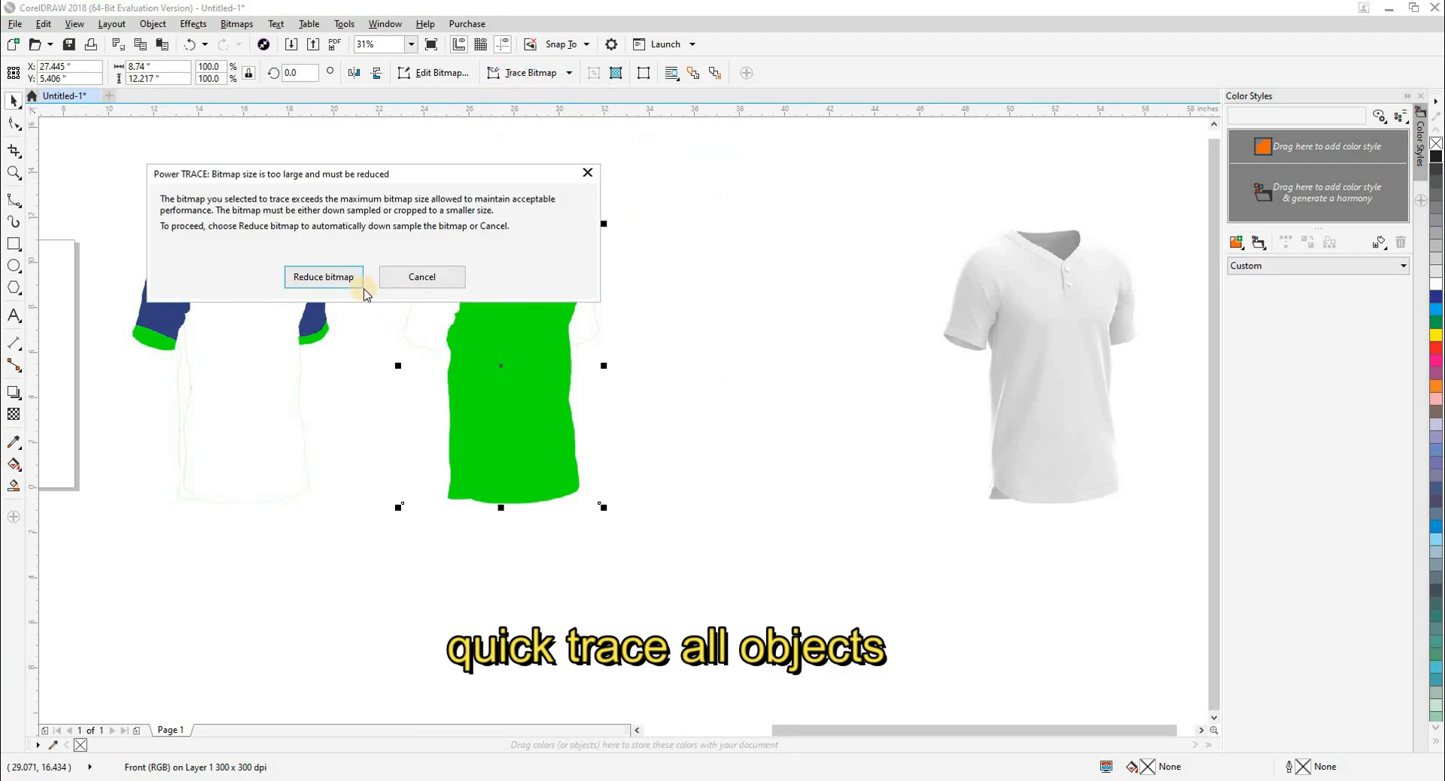
{"action": "key", "text": "Return"}
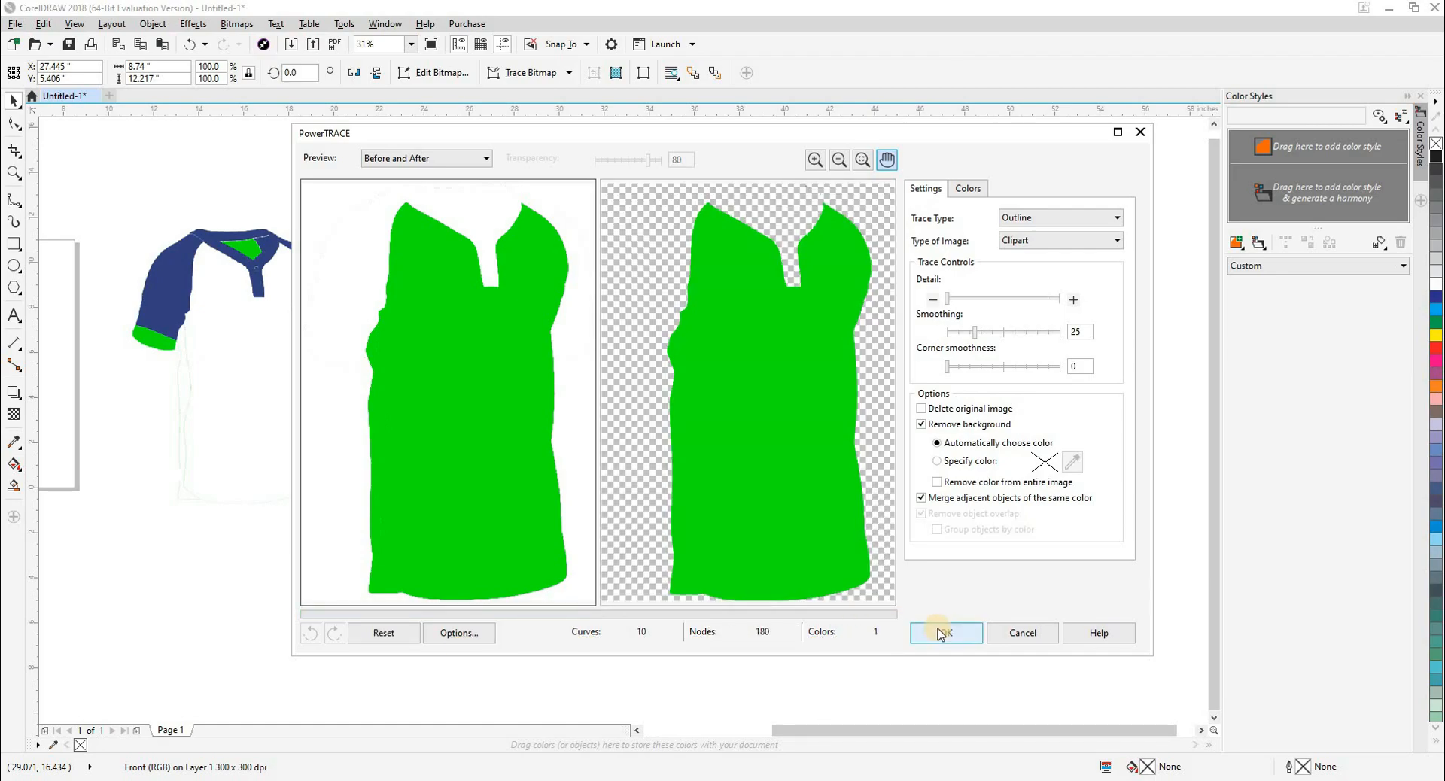
{"action": "left_click", "coordinate": [943, 633]}
Step: Ungroup the traced front, move its main shape down 12 inches, and delete the original front bitmap with the leftover trace fragments
{"action": "left_click", "coordinate": [511, 78]}
{"action": "left_click", "coordinate": [544, 337]}
{"action": "key", "text": "ctrl+d"}
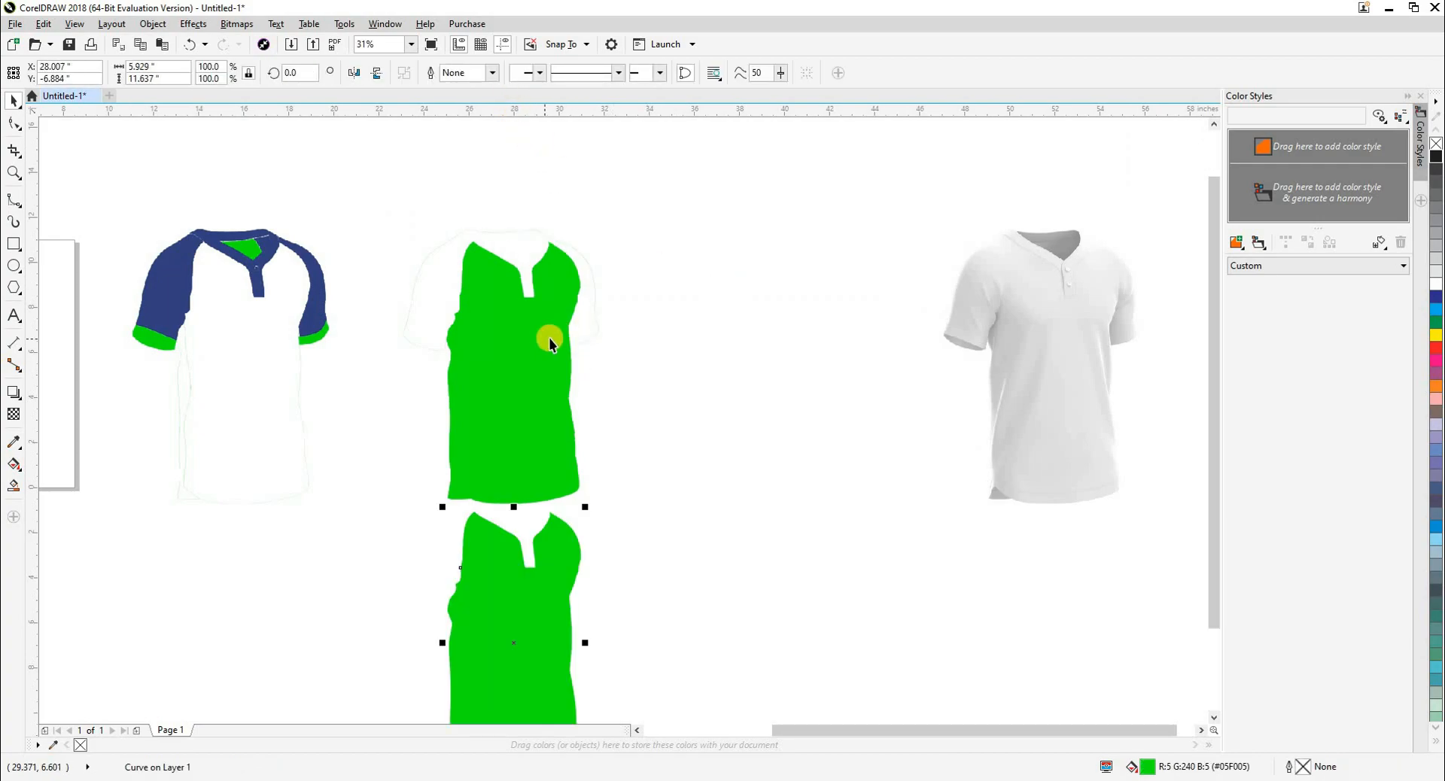
{"action": "key", "text": "shift+F9"}
{"action": "left_click_drag", "start_coordinate": [363, 192], "coordinate": [737, 556]}
{"action": "key", "text": "Delete"}
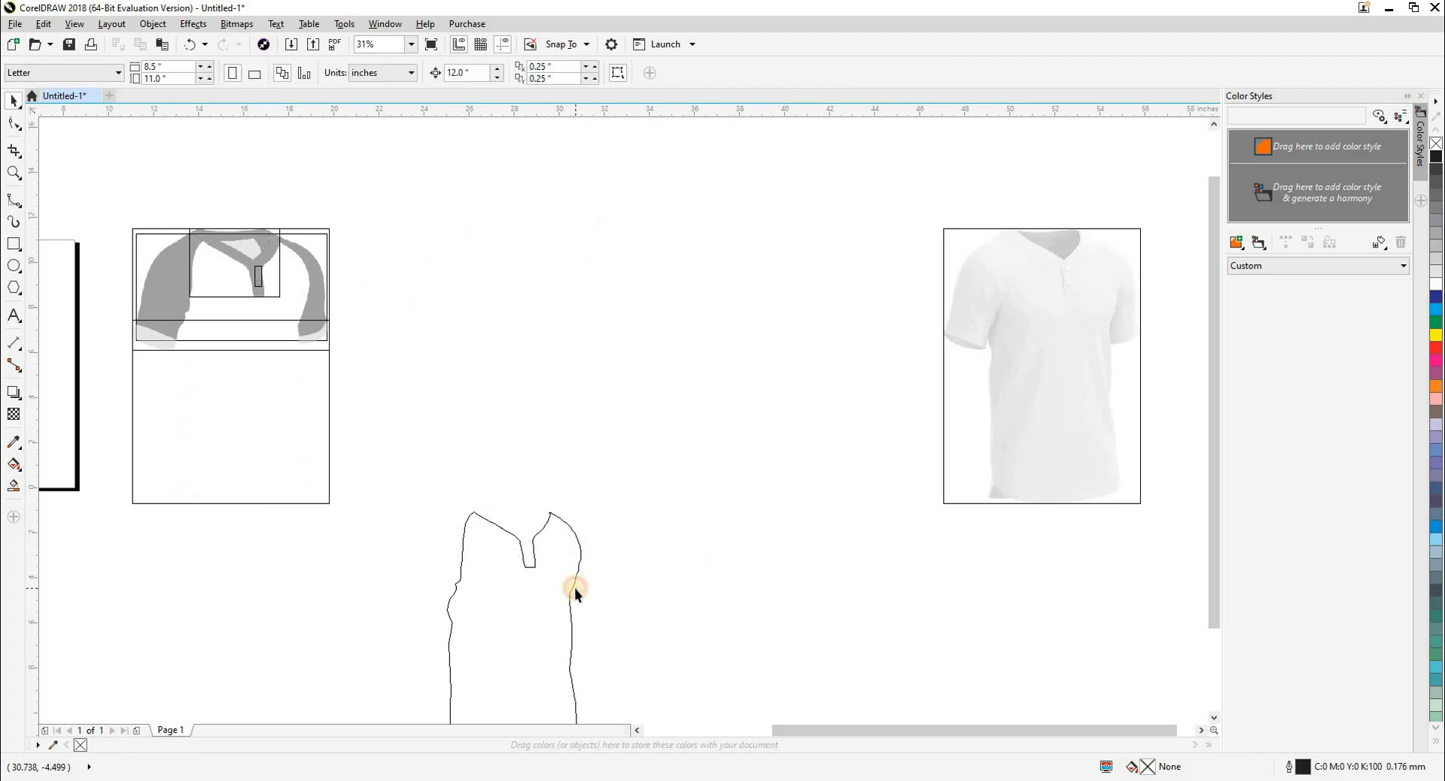
Step: Move the traced front shape 12 inches up and 12 inches right, beside the white shading shirt
{"action": "left_click", "coordinate": [575, 578]}
{"action": "key", "text": "Up"}
{"action": "key", "text": "Right"}
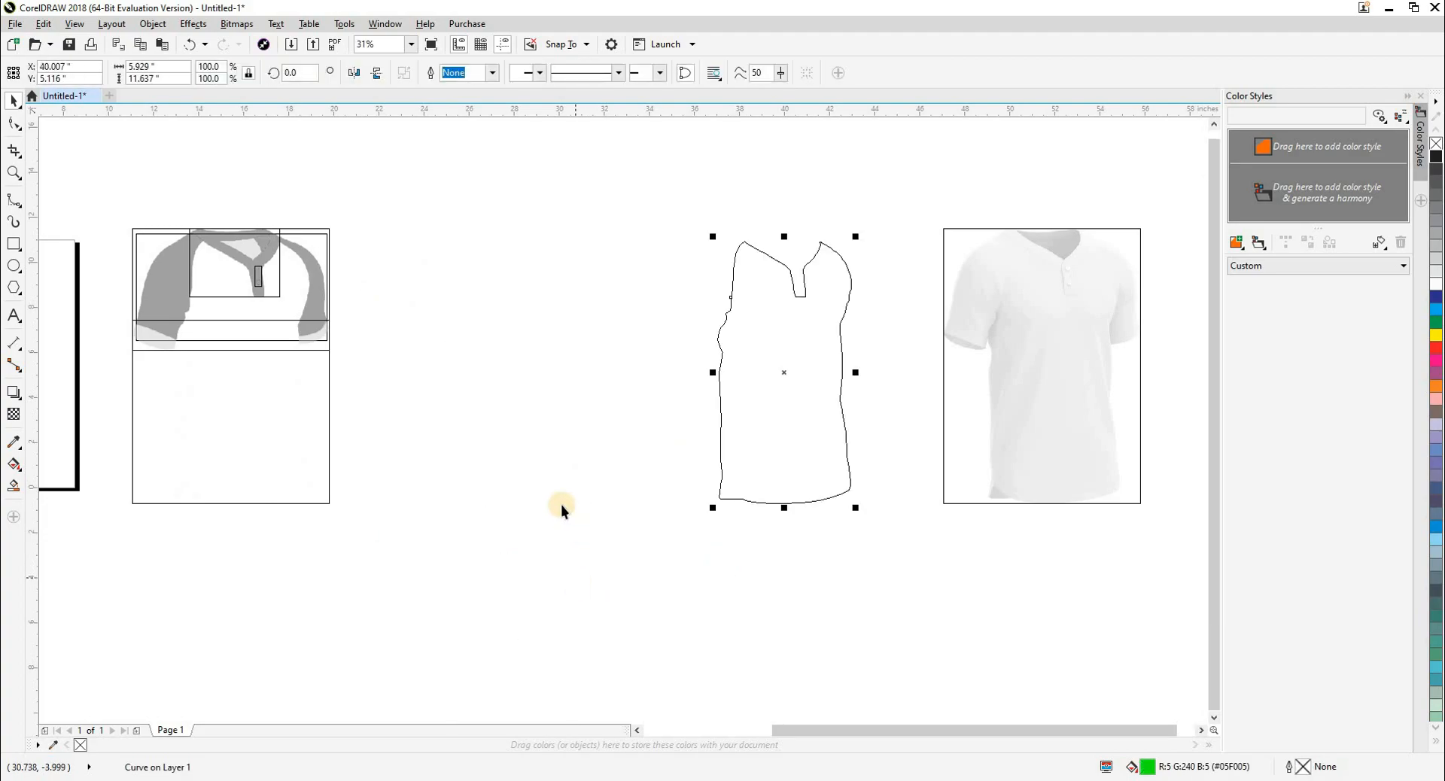
{"action": "left_click", "coordinate": [560, 502]}
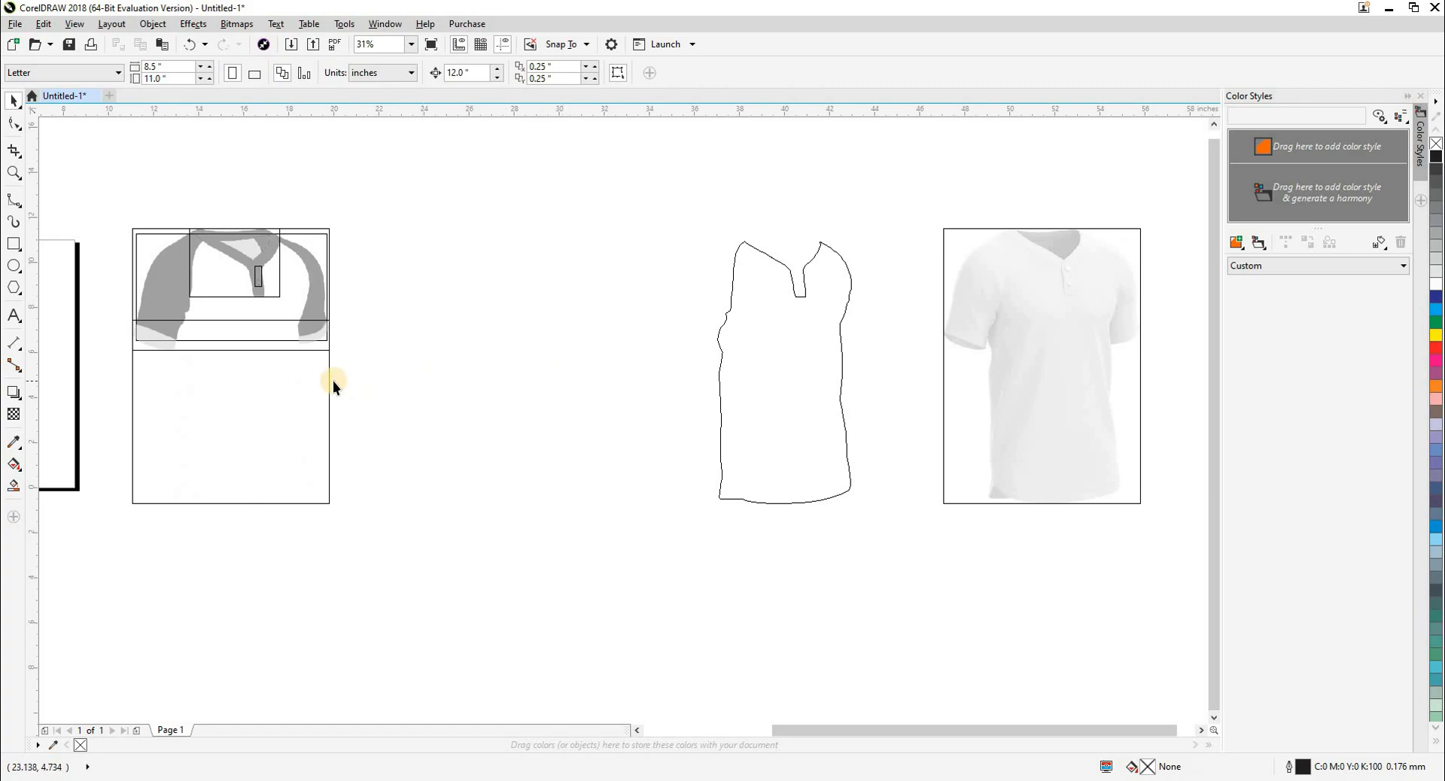
{"action": "key", "text": "shift+F9"}
Step: Move the blue Sleeves bitmap 12 inches right and outline-trace it as Clipart, reducing the bitmap size
{"action": "left_click_drag", "start_coordinate": [313, 317], "coordinate": [391, 276]}
{"action": "key", "text": "Escape"}
{"action": "key", "text": "Right"}
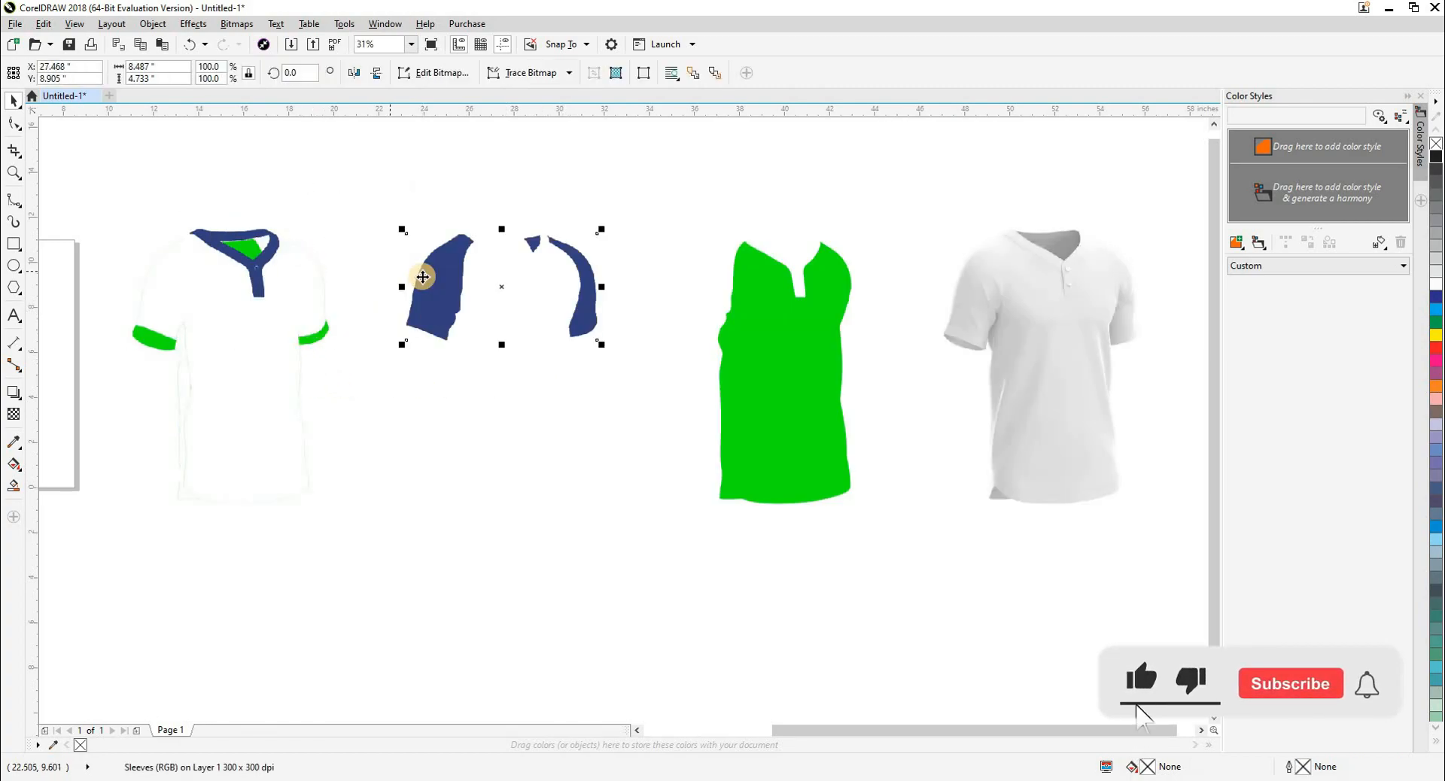
{"action": "left_click", "coordinate": [541, 78]}
{"action": "mouse_move", "coordinate": [527, 126]}
{"action": "left_click", "coordinate": [640, 171]}
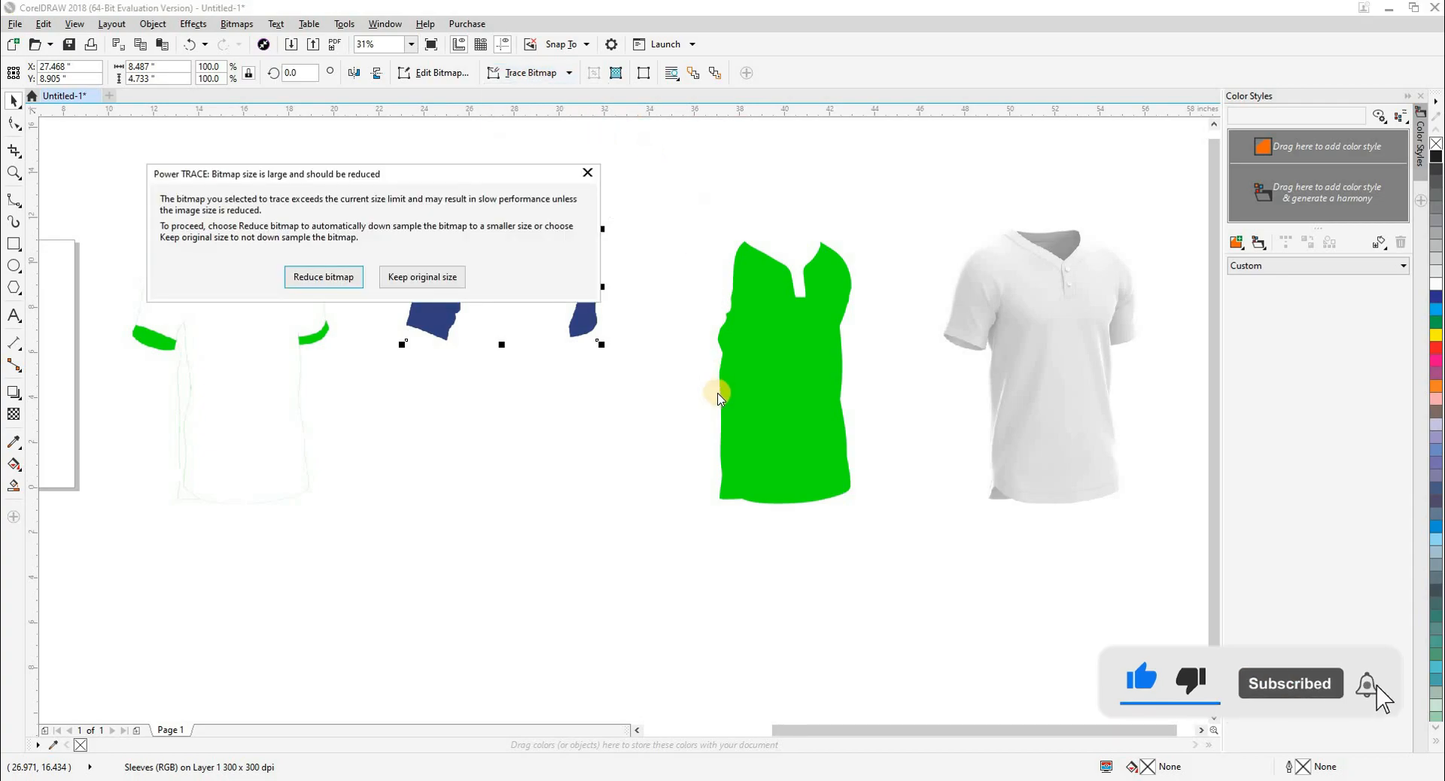
{"action": "left_click", "coordinate": [342, 276]}
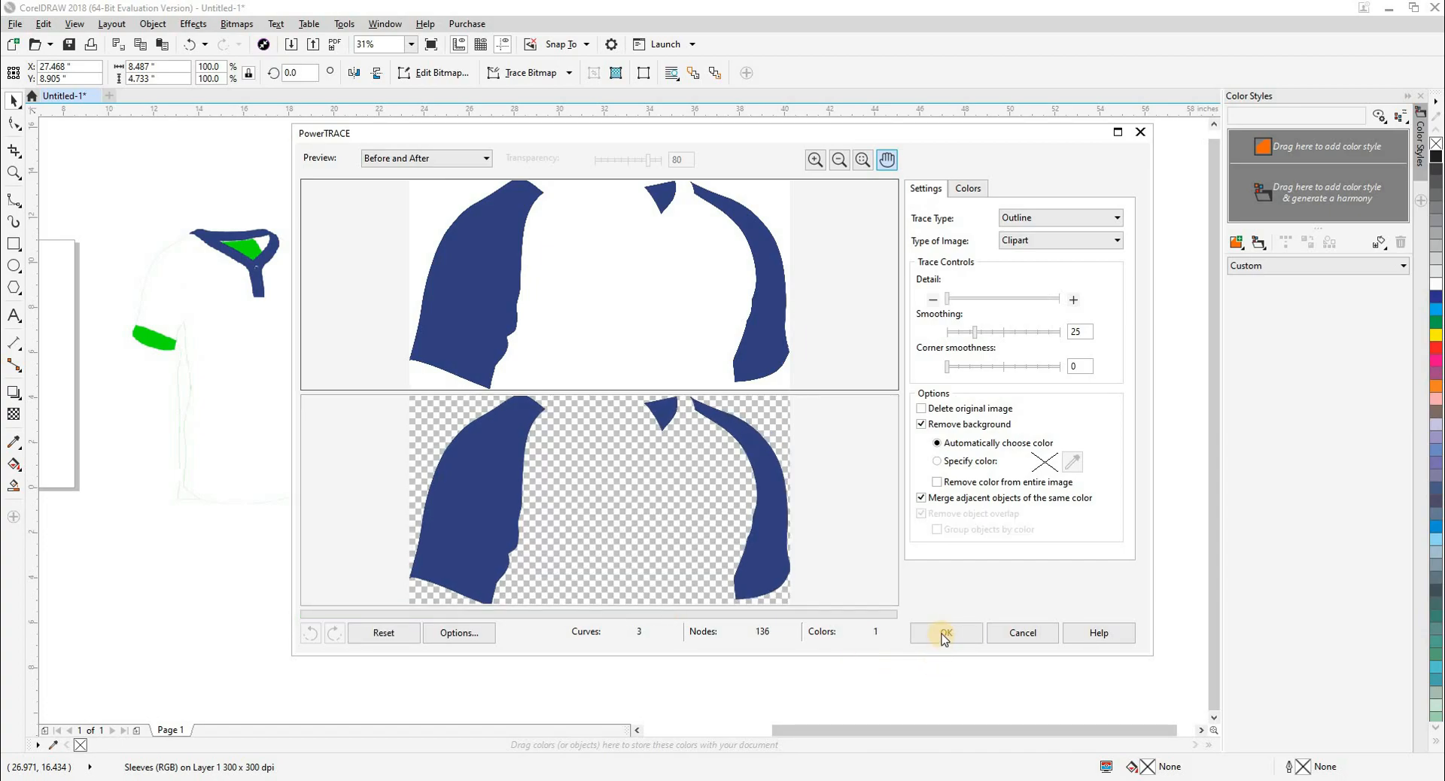
{"action": "left_click", "coordinate": [944, 636]}
Step: Ungroup the traced sleeves and move all three pieces by 12-inch nudges into place against the traced green front
{"action": "key", "text": "Down"}
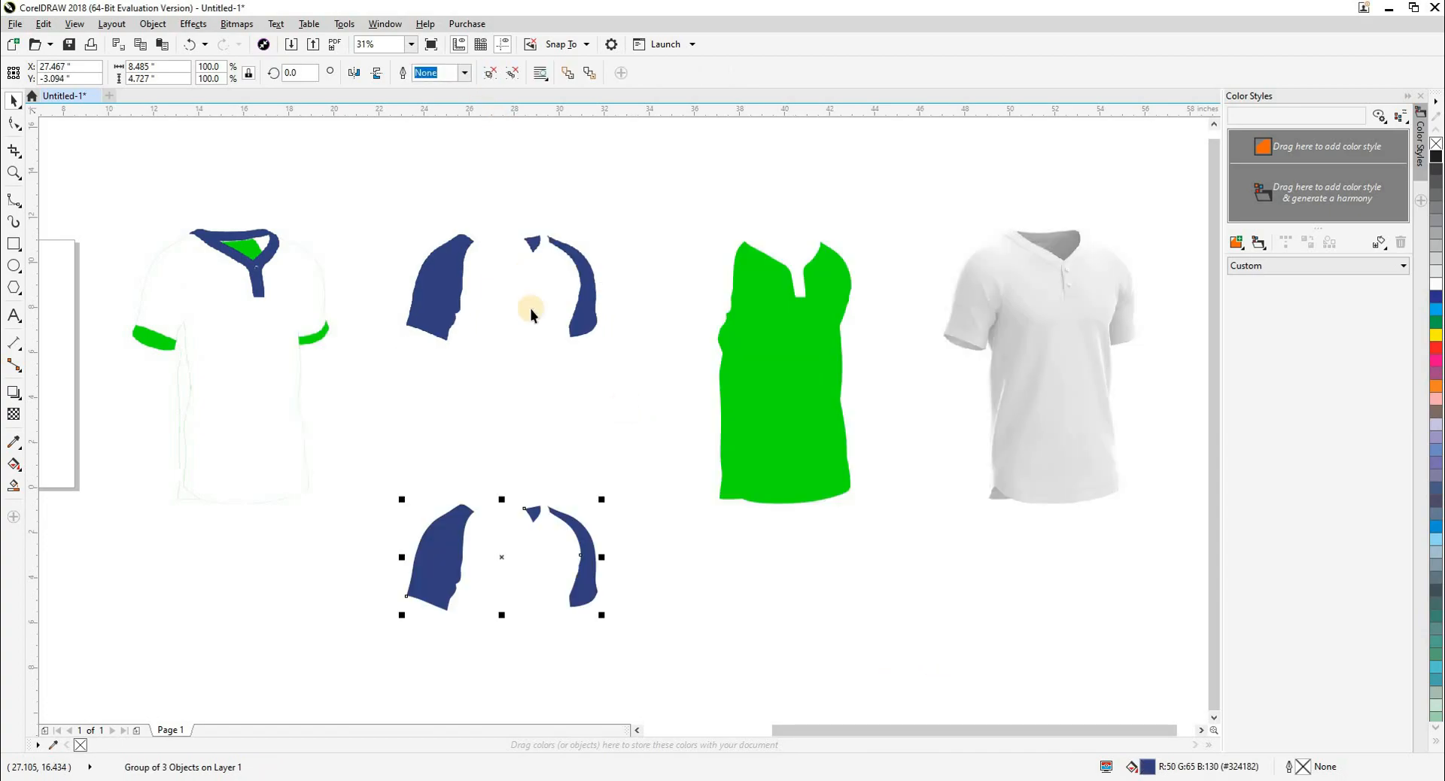
{"action": "left_click", "coordinate": [512, 73]}
{"action": "left_click", "coordinate": [646, 232]}
{"action": "left_click", "coordinate": [449, 548]}
{"action": "key", "text": "Right"}
{"action": "left_click", "coordinate": [561, 539]}
{"action": "key", "text": "Right"}
{"action": "left_click", "coordinate": [535, 516]}
{"action": "key", "text": "Right"}
{"action": "left_click", "coordinate": [854, 546], "text": "shift"}
{"action": "left_click", "coordinate": [719, 545], "text": "shift"}
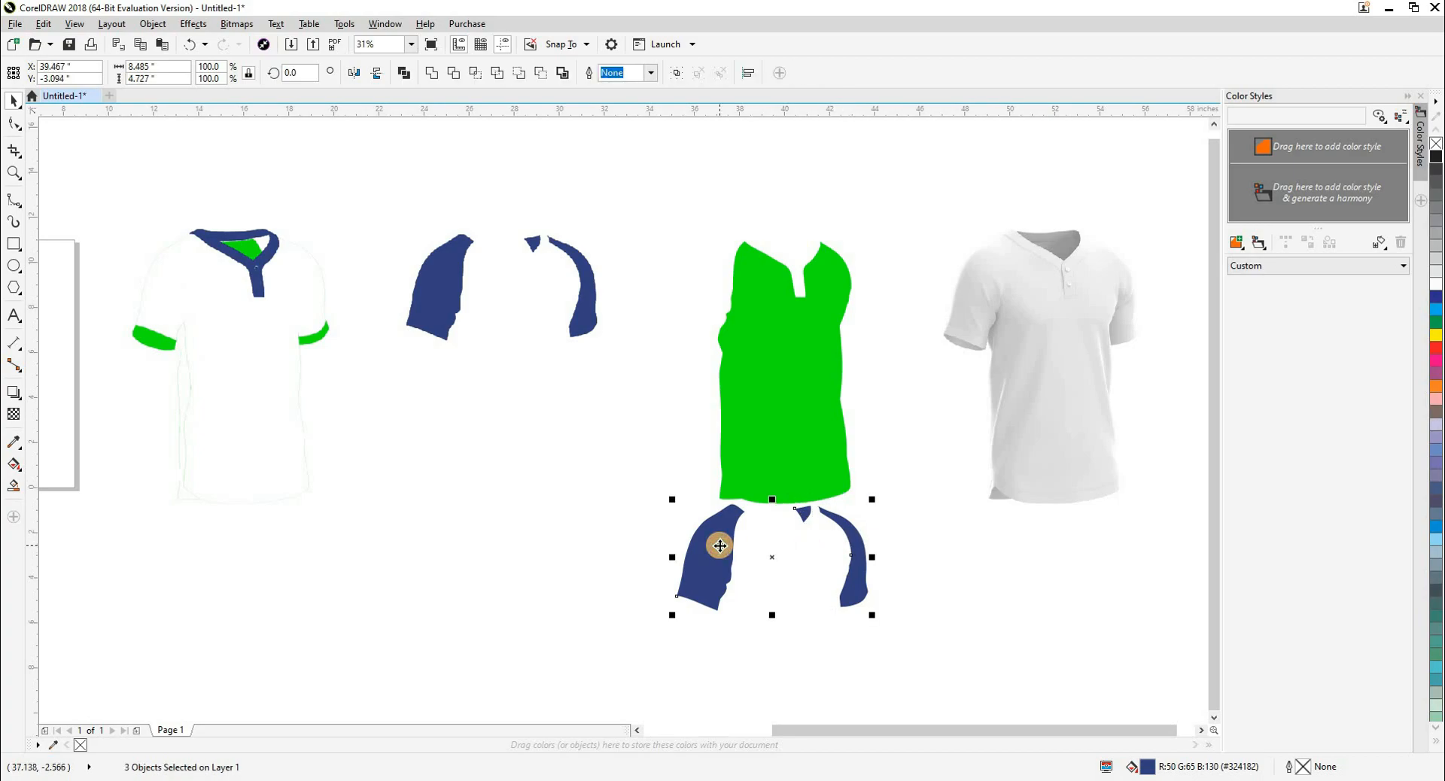
{"action": "key", "text": "Up"}
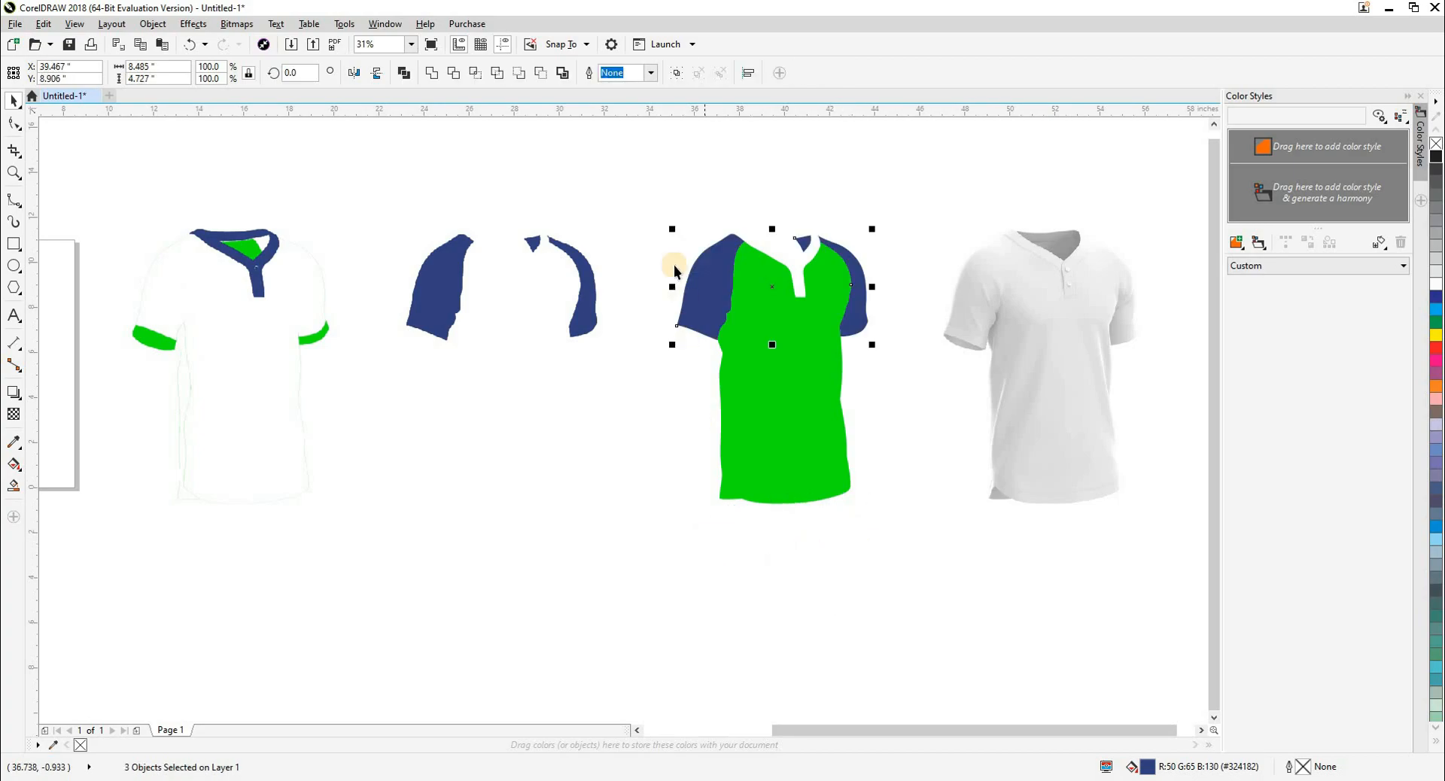
Step: Delete the original Sleeves bitmap
{"action": "left_click", "coordinate": [635, 202]}
{"action": "key", "text": "shift+F9"}
{"action": "left_click", "coordinate": [480, 303]}
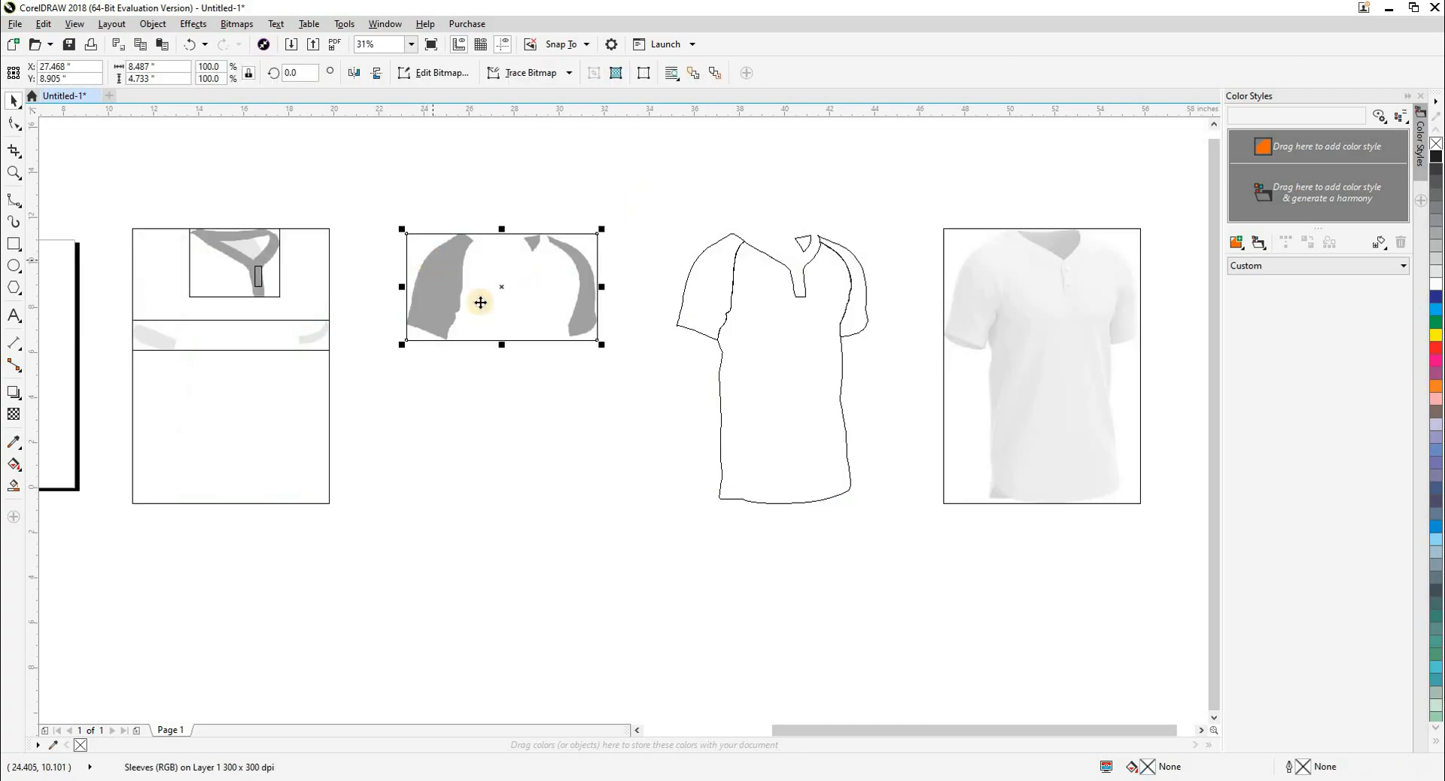
{"action": "key", "text": "shift+F9"}
{"action": "key", "text": "Delete"}
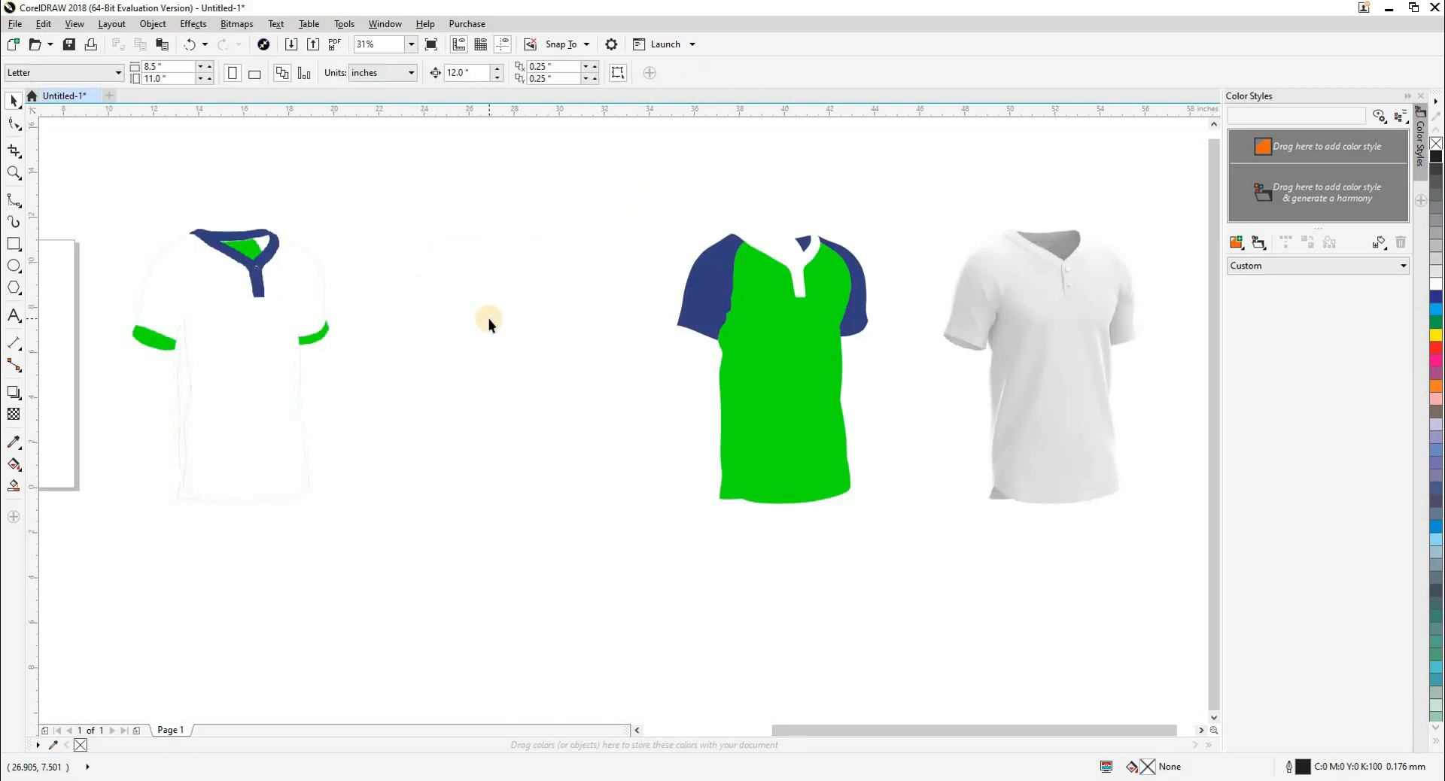
Step: Move the green Cuffs bitmap 12 inches right and outline-trace it as Clipart
{"action": "left_click_drag", "start_coordinate": [456, 397], "coordinate": [583, 395]}
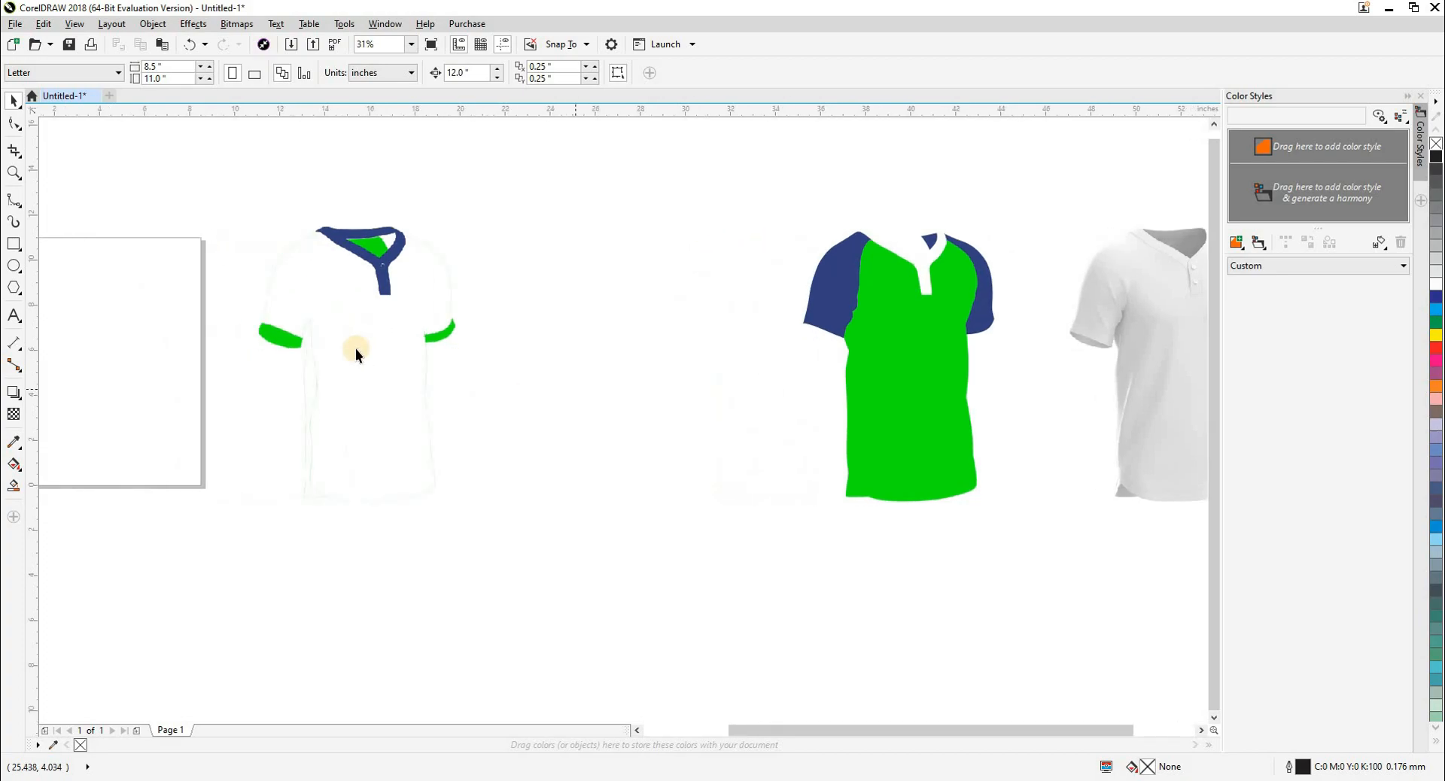
{"action": "left_click", "coordinate": [286, 343]}
{"action": "key", "text": "Right"}
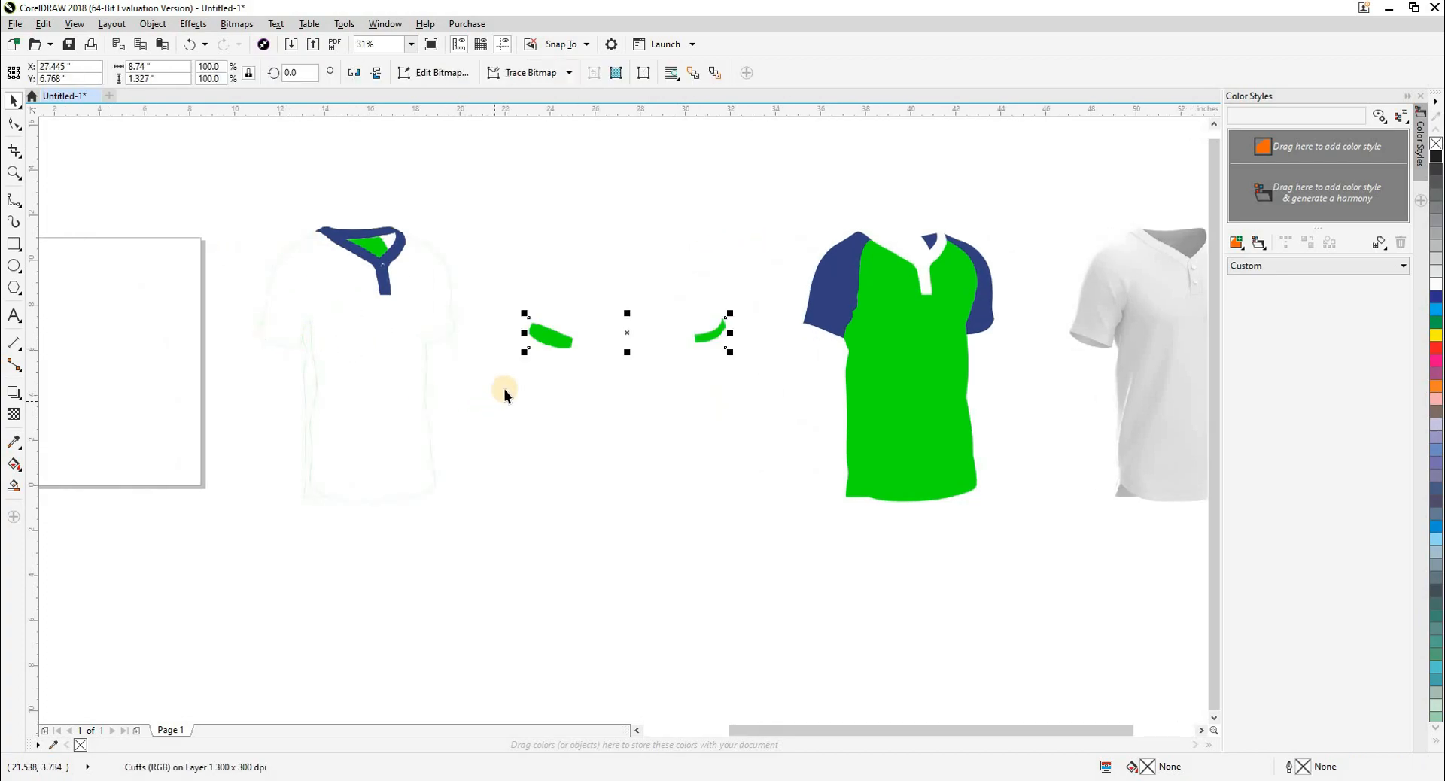
{"action": "left_click", "coordinate": [533, 79]}
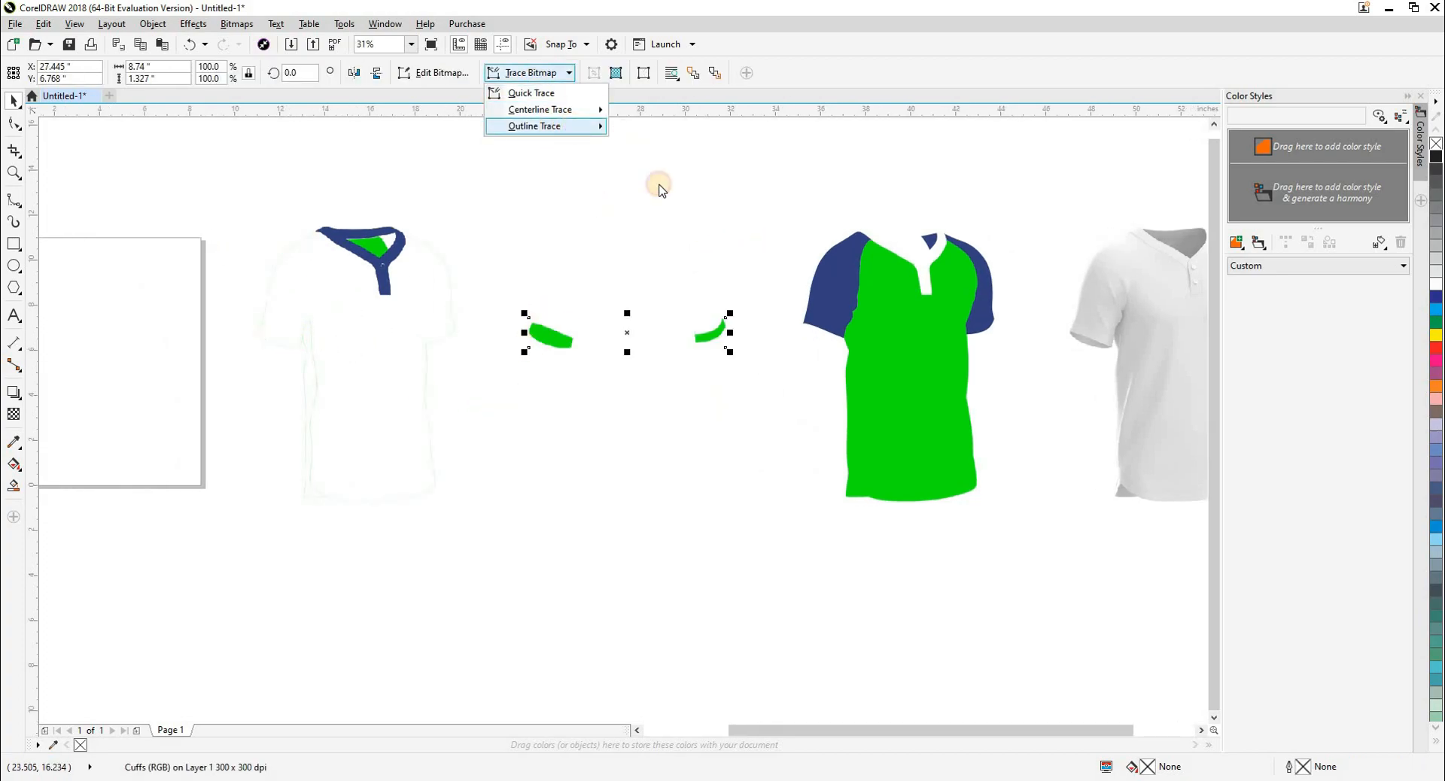
{"action": "left_click", "coordinate": [781, 506]}
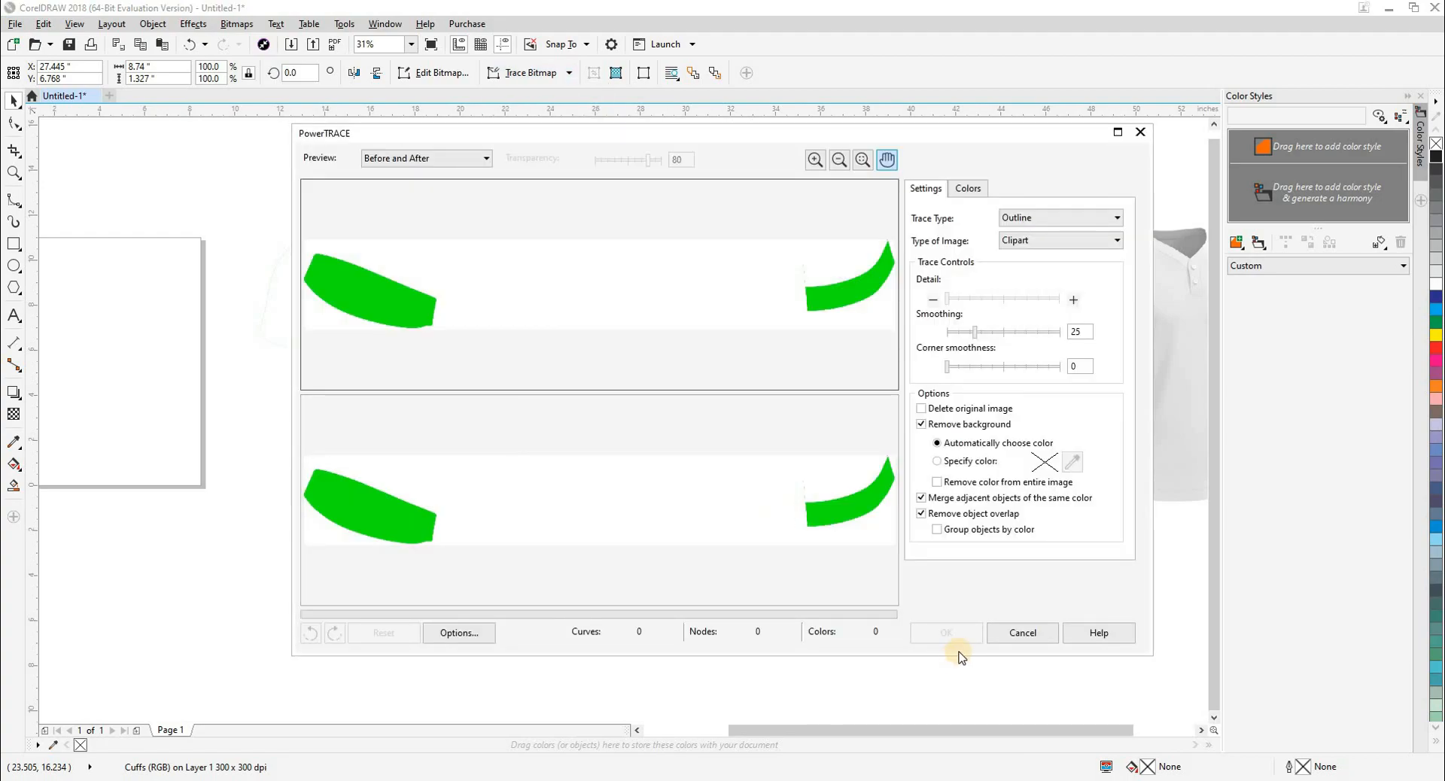
{"action": "left_click", "coordinate": [945, 632]}
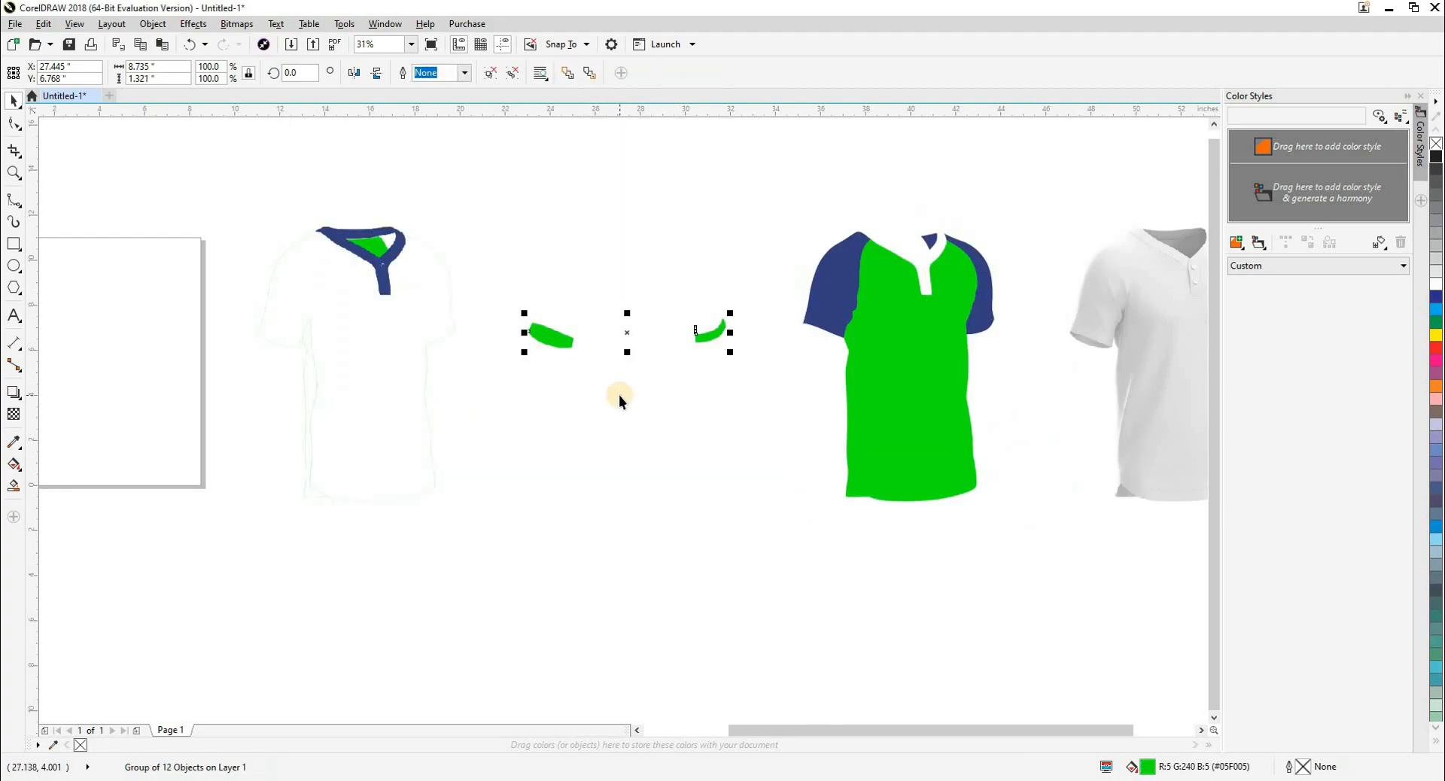
Step: Ungroup the traced cuffs and set the two main cuff shapes apart, 12 inches below the rest
{"action": "left_click_drag", "start_coordinate": [617, 437], "coordinate": [645, 336]}
{"action": "key", "text": "ctrl+u"}
{"action": "left_click", "coordinate": [712, 554]}
{"action": "key", "text": "shift+F9"}
{"action": "scroll", "coordinate": [593, 521], "scroll_direction": "up", "scroll_amount": 2}
{"action": "left_click", "coordinate": [584, 490]}
{"action": "left_click", "coordinate": [873, 493], "text": "shift"}
{"action": "left_click_drag", "start_coordinate": [874, 493], "coordinate": [860, 555]}
{"action": "key", "text": "ctrl+z"}
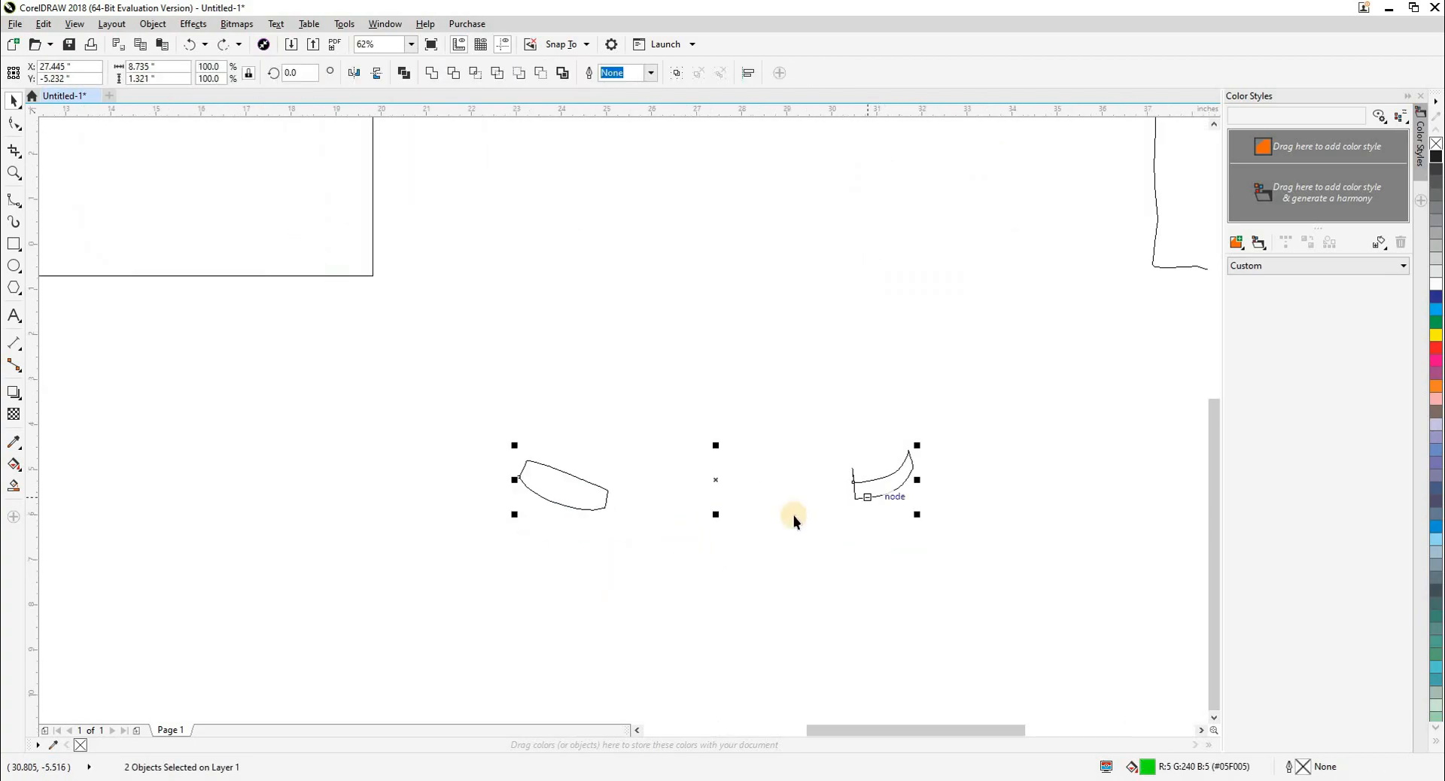
Step: Combine the two traced cuff shapes and move them 12 inches up and 12 inches right onto the traced sleeves
{"action": "key", "text": "ctrl+l"}
{"action": "scroll", "coordinate": [787, 521], "scroll_direction": "down", "scroll_amount": 1}
{"action": "key", "text": "Up"}
{"action": "key", "text": "Right"}
Step: Delete the original Cuffs bitmap and the leftover cuff trace fragments
{"action": "left_click_drag", "start_coordinate": [531, 369], "coordinate": [958, 610]}
{"action": "key", "text": "Delete"}
{"action": "left_click_drag", "start_coordinate": [728, 332], "coordinate": [675, 436]}
{"action": "left_click", "coordinate": [680, 358]}
{"action": "key", "text": "Delete"}
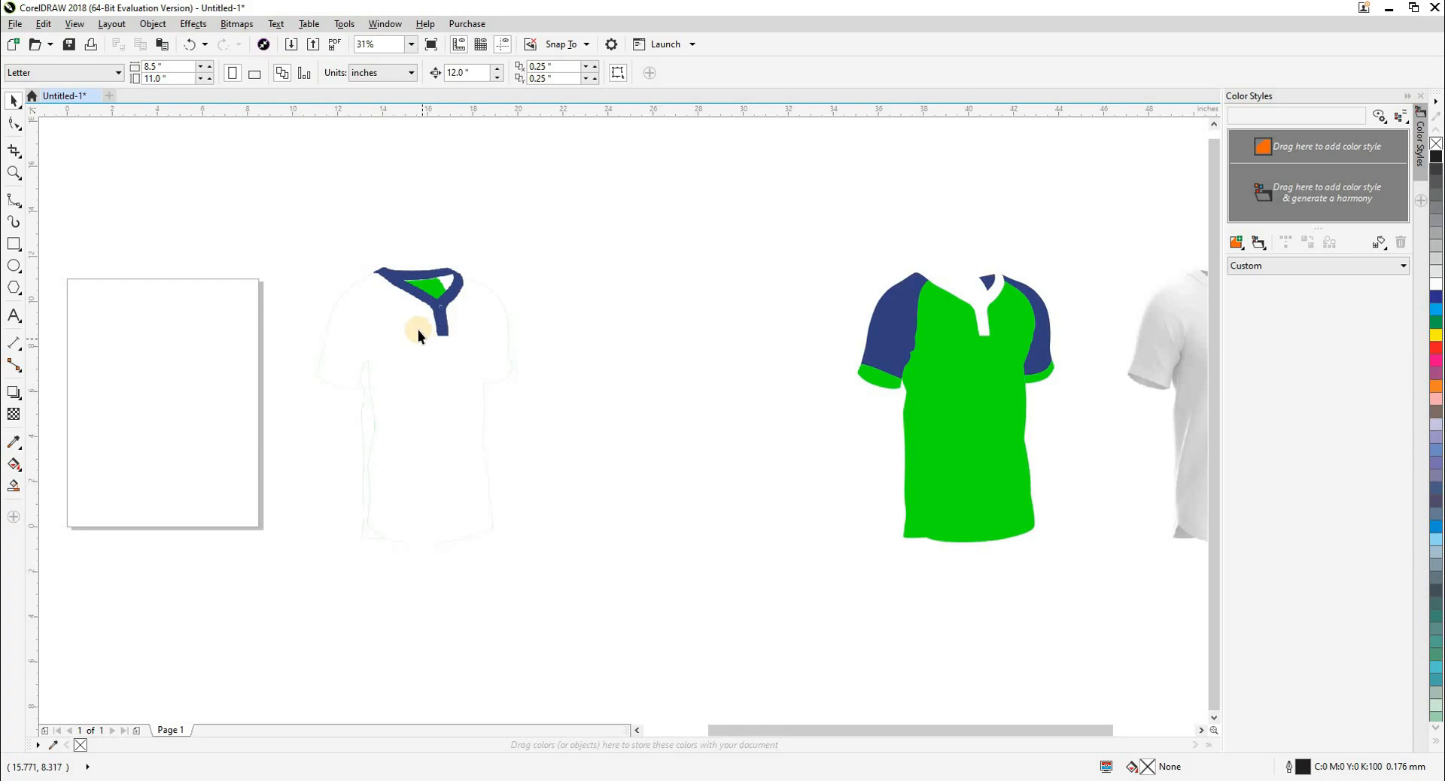
Step: Move the blue Collar bitmap 12 inches right and outline-trace it as Clipart
{"action": "left_click", "coordinate": [413, 291]}
{"action": "key", "text": "Right"}
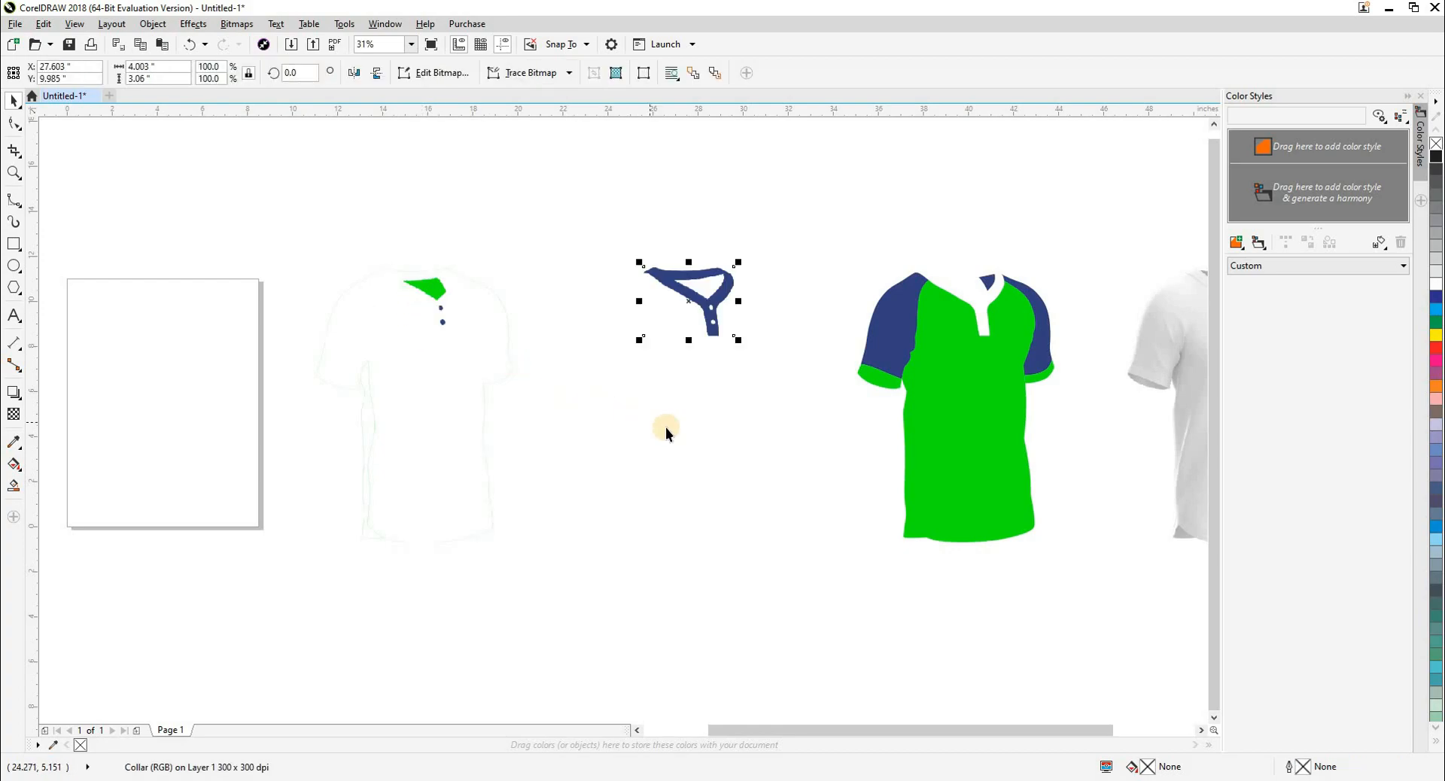
{"action": "left_click", "coordinate": [569, 73]}
{"action": "mouse_move", "coordinate": [594, 127]}
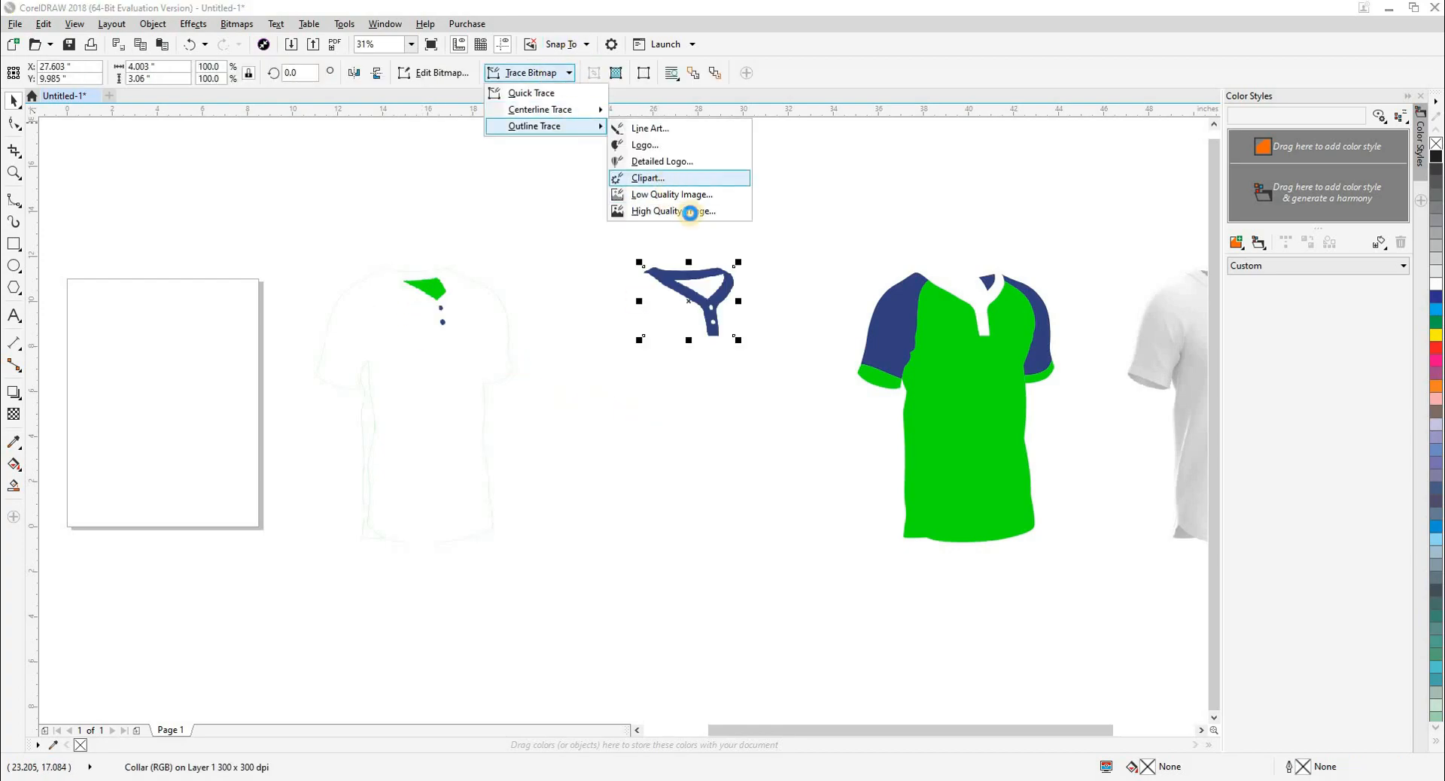
{"action": "left_click", "coordinate": [649, 178]}
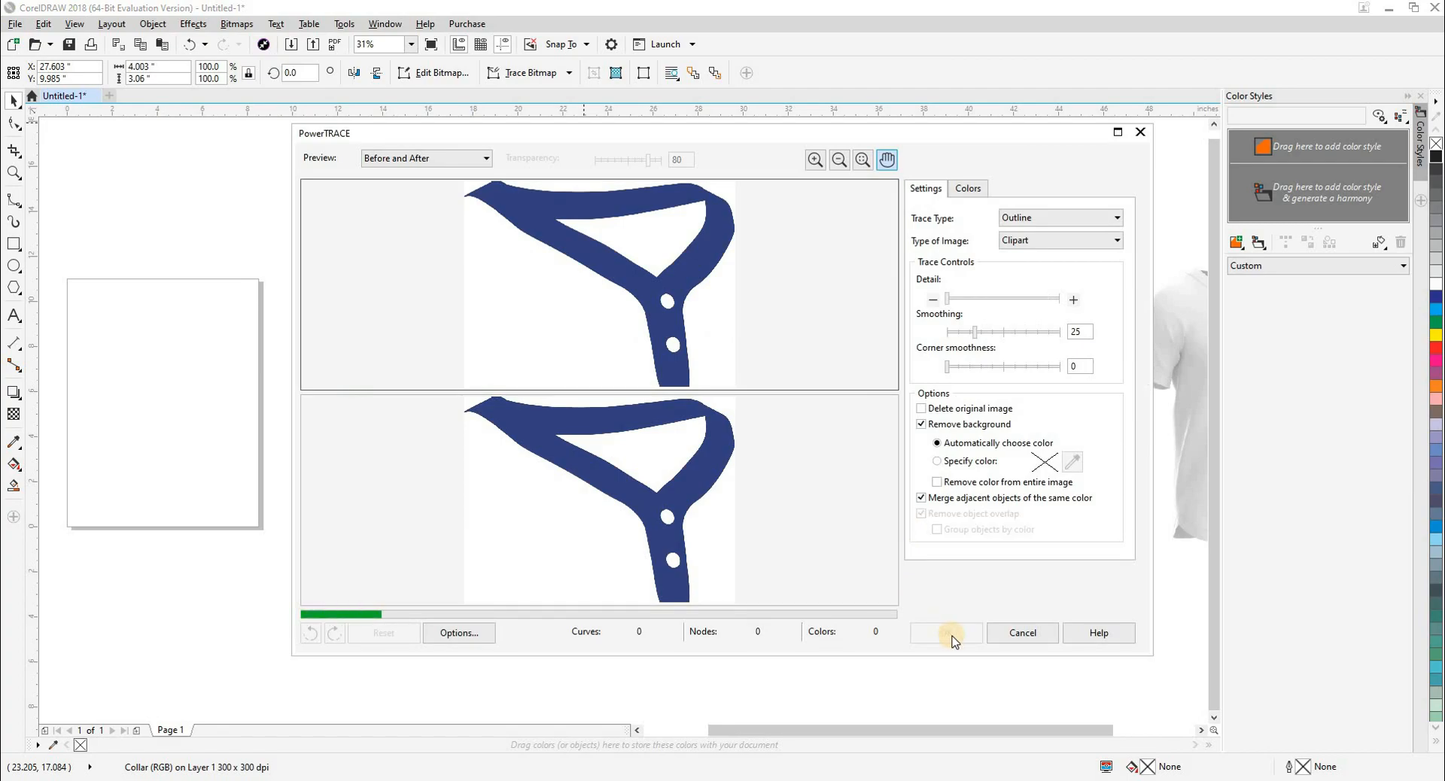
{"action": "left_click", "coordinate": [950, 637]}
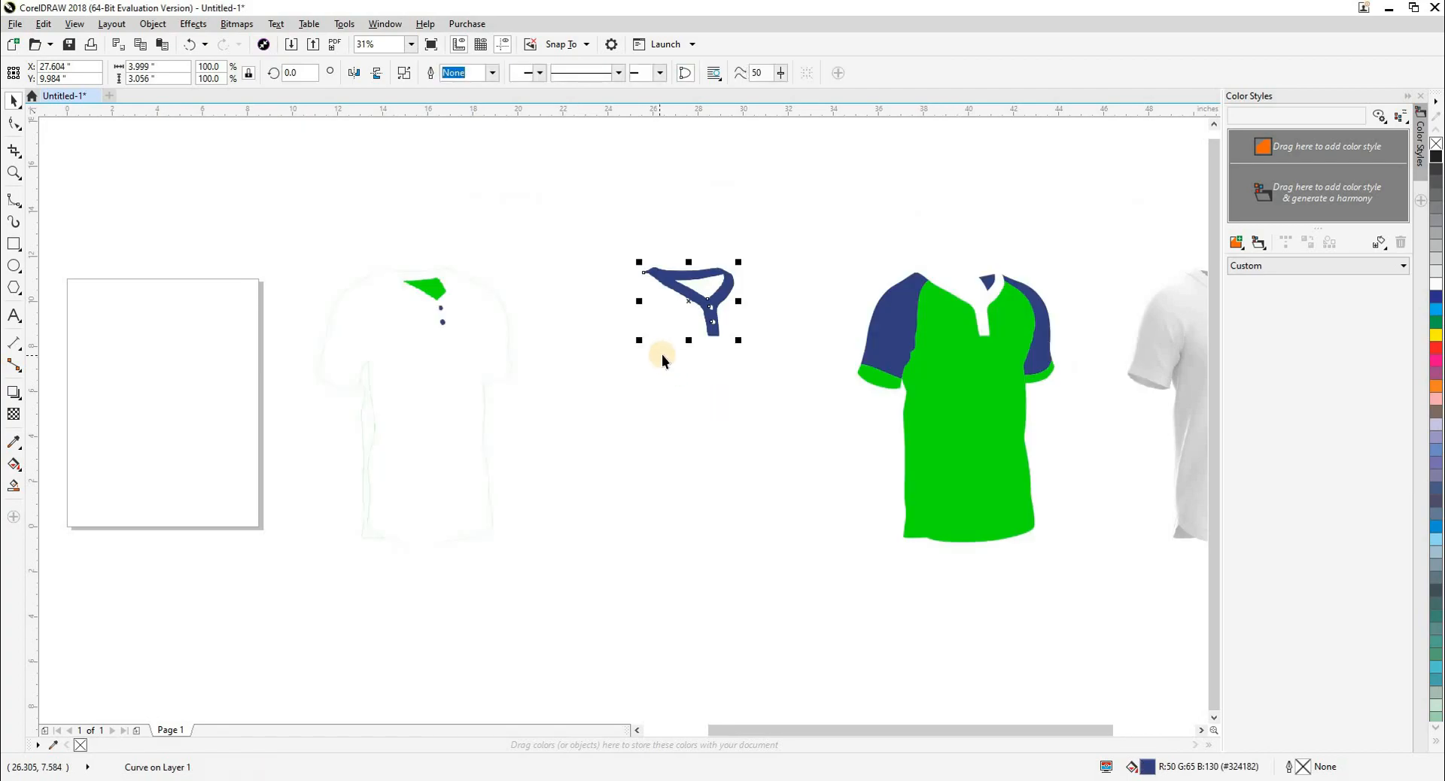
{"action": "left_click_drag", "start_coordinate": [719, 325], "coordinate": [719, 595]}
{"action": "scroll", "coordinate": [719, 595], "scroll_direction": "up", "scroll_amount": 3}
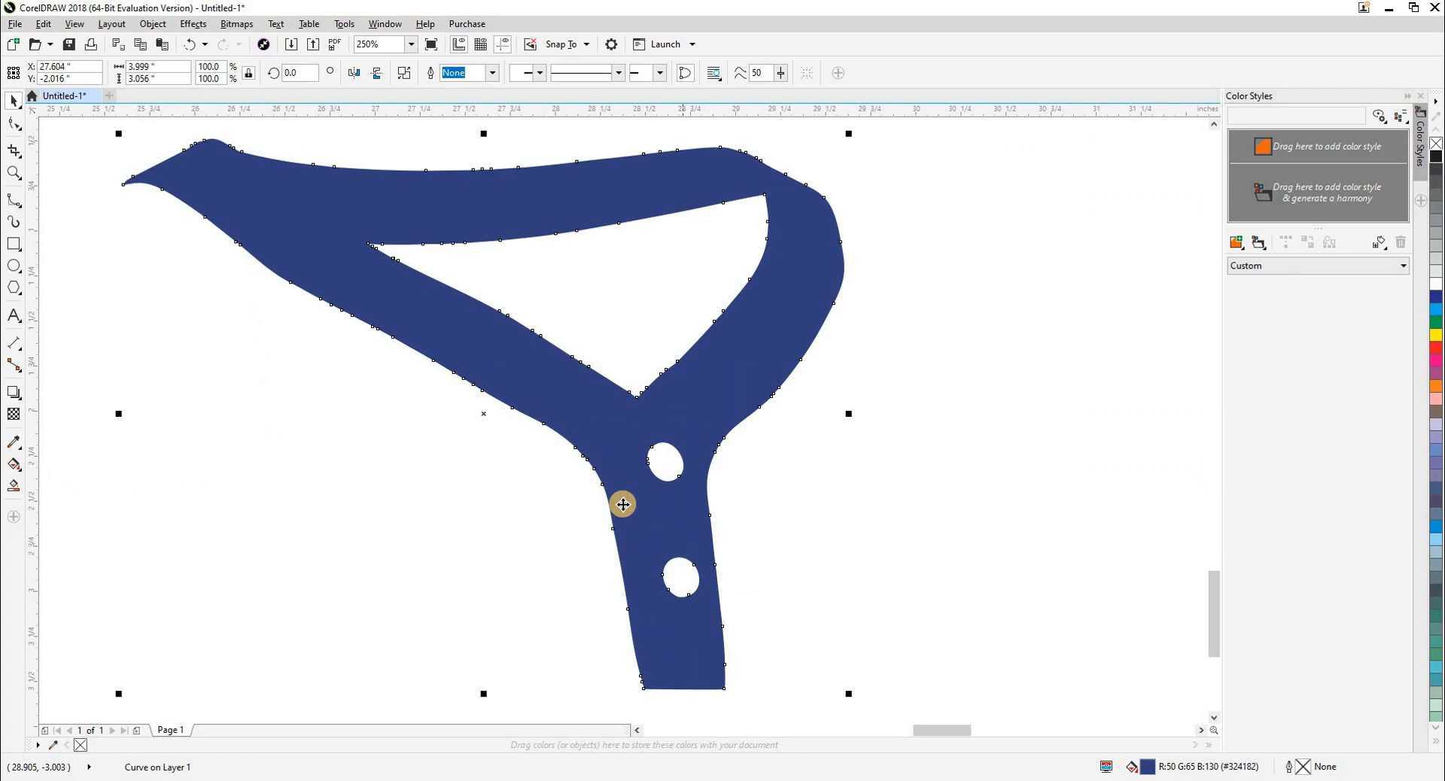
{"action": "scroll", "coordinate": [623, 500], "scroll_direction": "down", "scroll_amount": 3}
{"action": "key", "text": "ctrl+z"}
Step: Move the traced collar 12 inches right onto the traced shirt and delete the original Collar bitmap
{"action": "key", "text": "Right"}
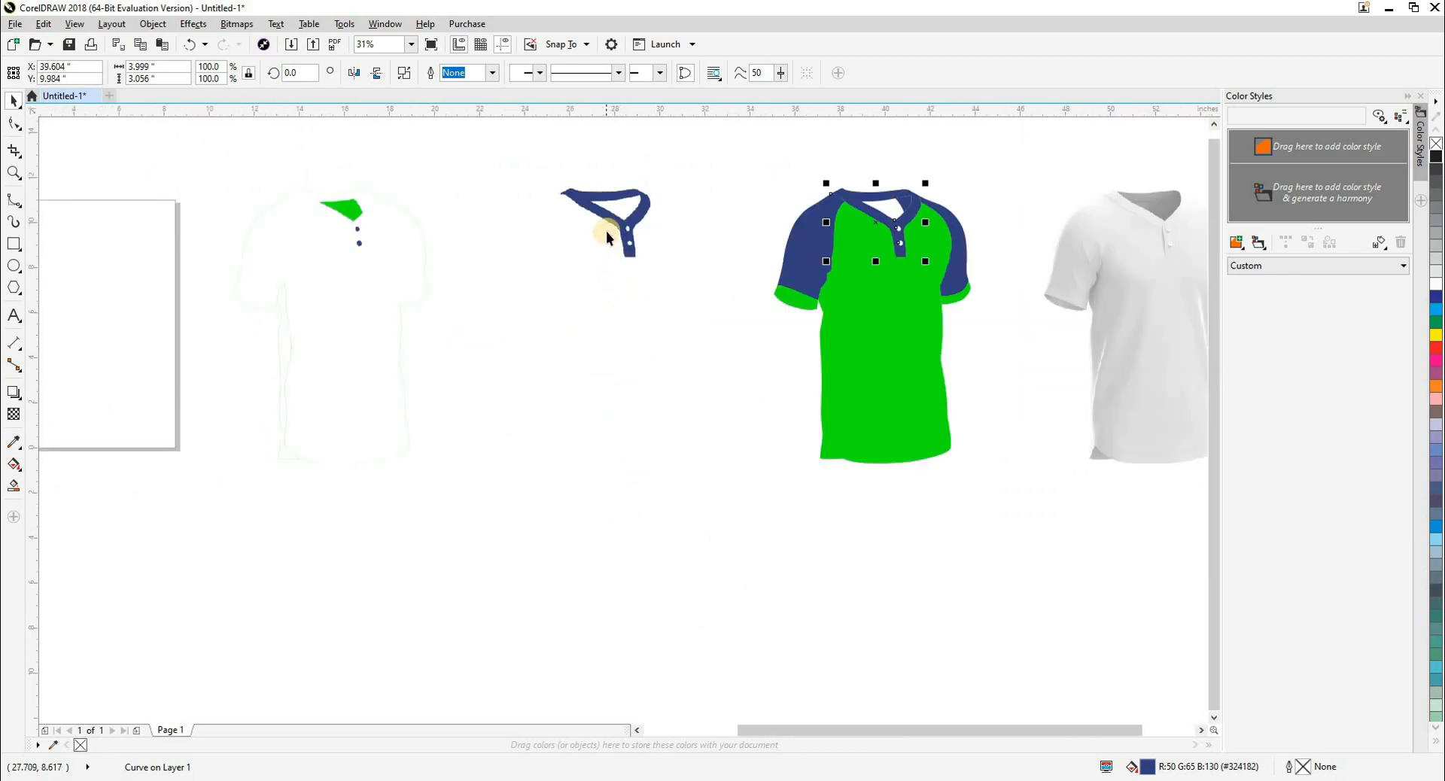
{"action": "left_click", "coordinate": [629, 284]}
{"action": "key", "text": "Delete"}
{"action": "left_click_drag", "start_coordinate": [739, 422], "coordinate": [895, 498]}
{"action": "scroll", "coordinate": [505, 283], "scroll_direction": "up", "scroll_amount": 2}
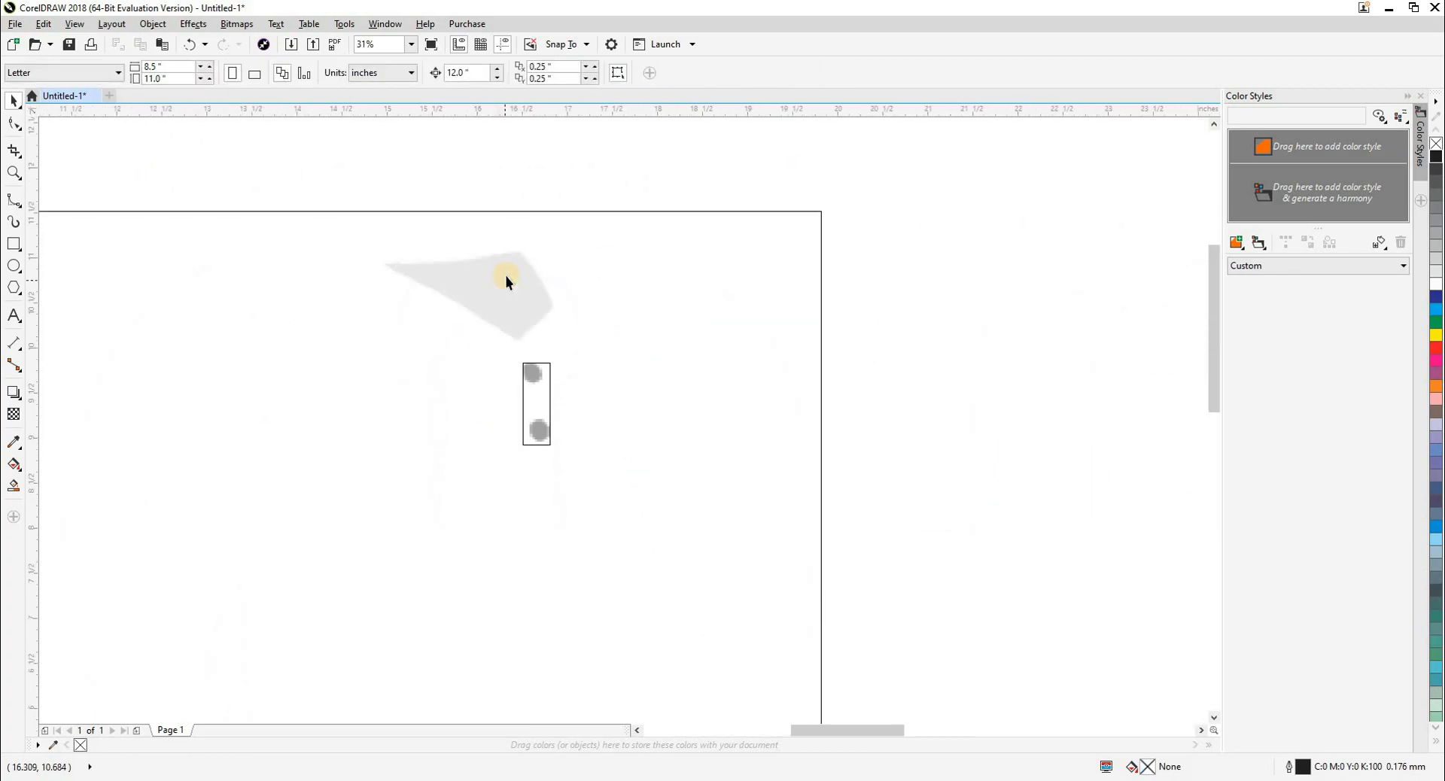
{"action": "left_click", "coordinate": [506, 285]}
{"action": "left_click_drag", "start_coordinate": [507, 285], "coordinate": [411, 229]}
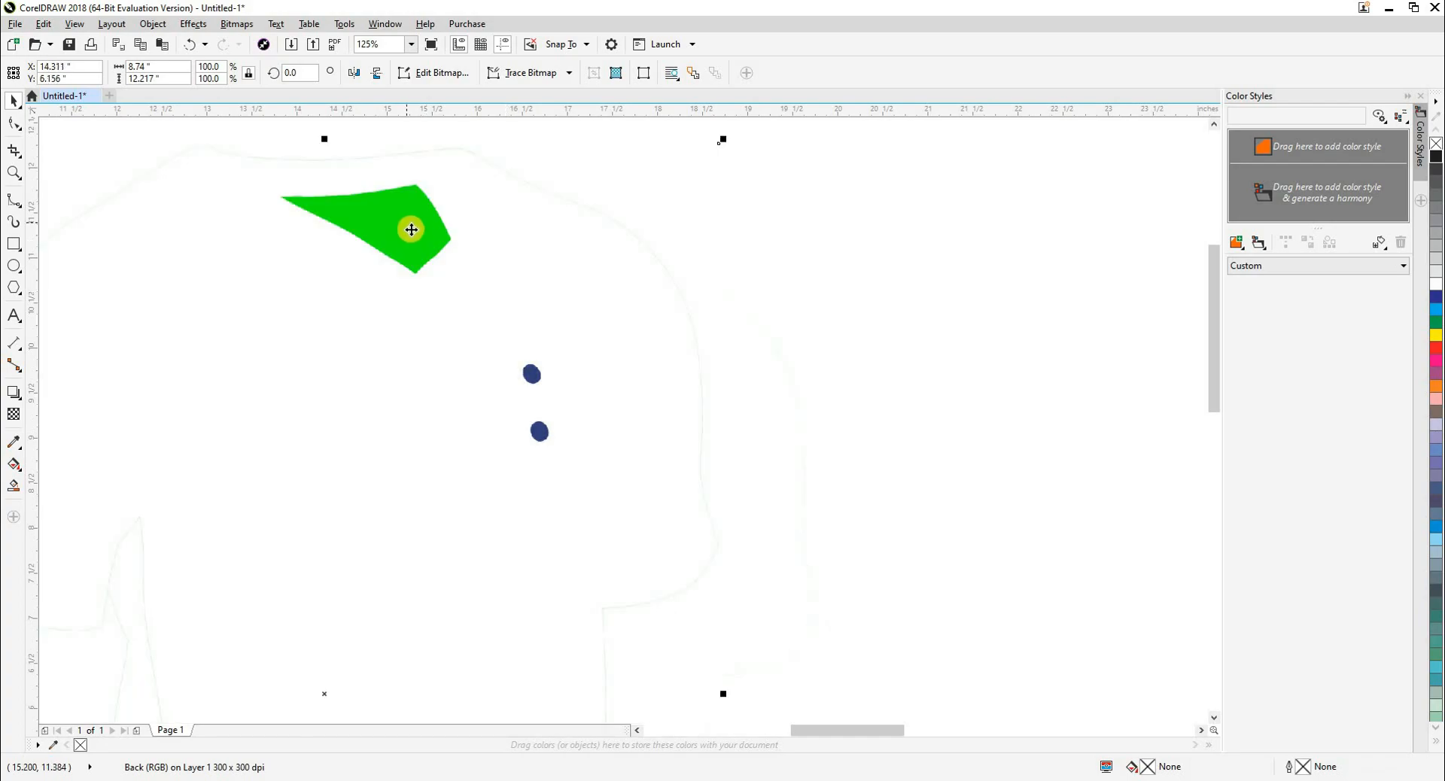
{"action": "key", "text": "ctrl+z"}
Step: Move the blue Buttons bitmap 12 inches right and outline-trace it as Clipart
{"action": "left_click", "coordinate": [534, 376]}
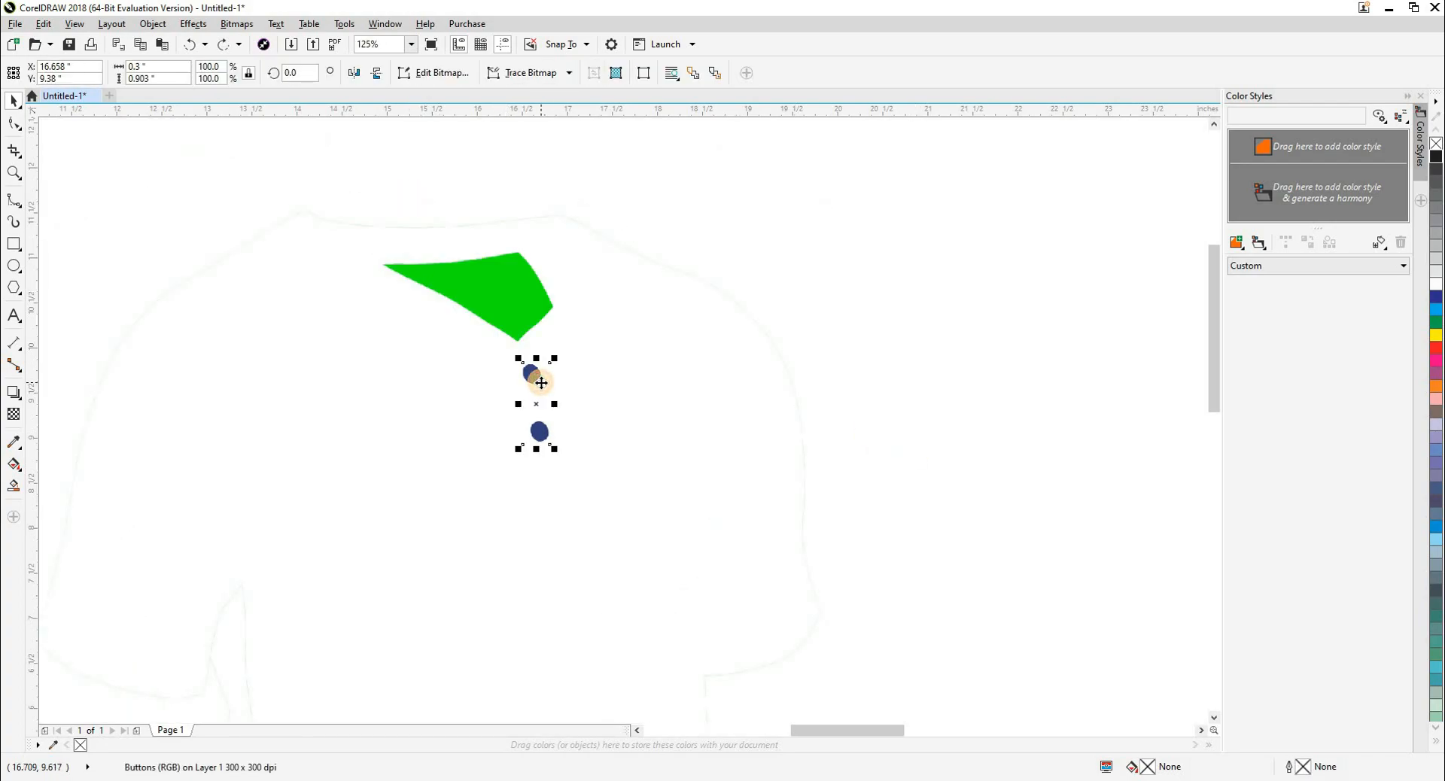
{"action": "scroll", "coordinate": [541, 384], "scroll_direction": "down", "scroll_amount": 2}
{"action": "left_click_drag", "start_coordinate": [541, 383], "coordinate": [858, 410]}
{"action": "scroll", "coordinate": [858, 410], "scroll_direction": "up", "scroll_amount": 2}
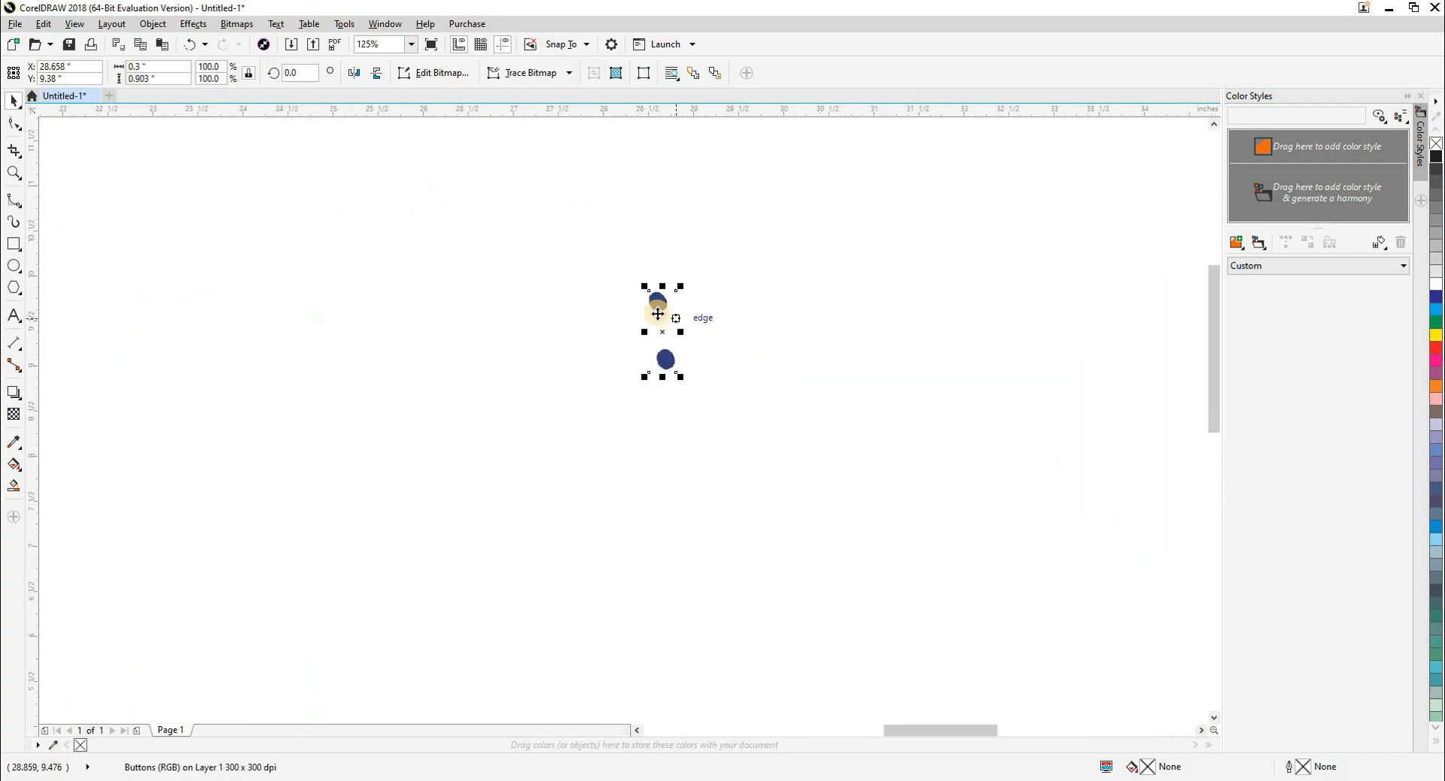
{"action": "scroll", "coordinate": [657, 314], "scroll_direction": "up", "scroll_amount": 2}
{"action": "left_click", "coordinate": [542, 72]}
{"action": "mouse_move", "coordinate": [557, 110]}
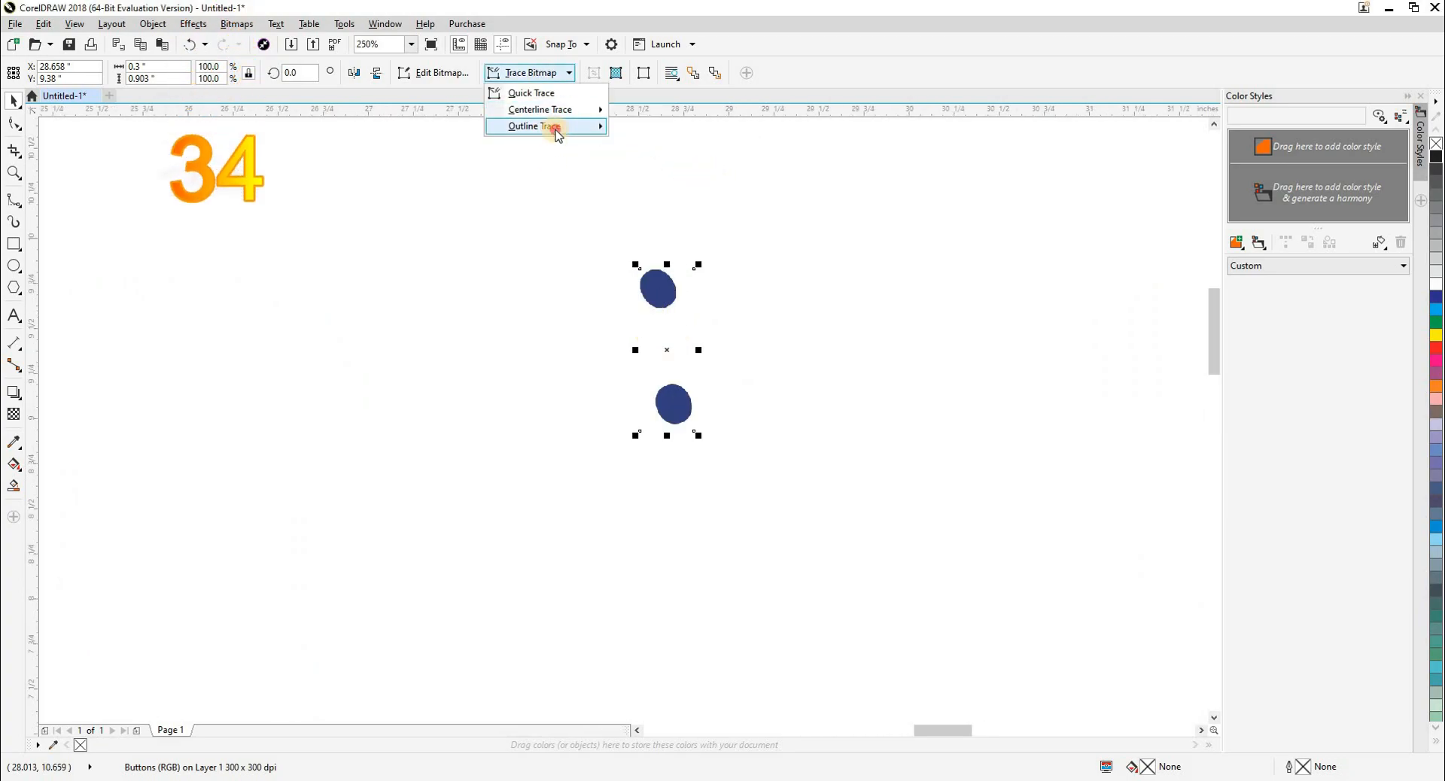
{"action": "left_click", "coordinate": [670, 184]}
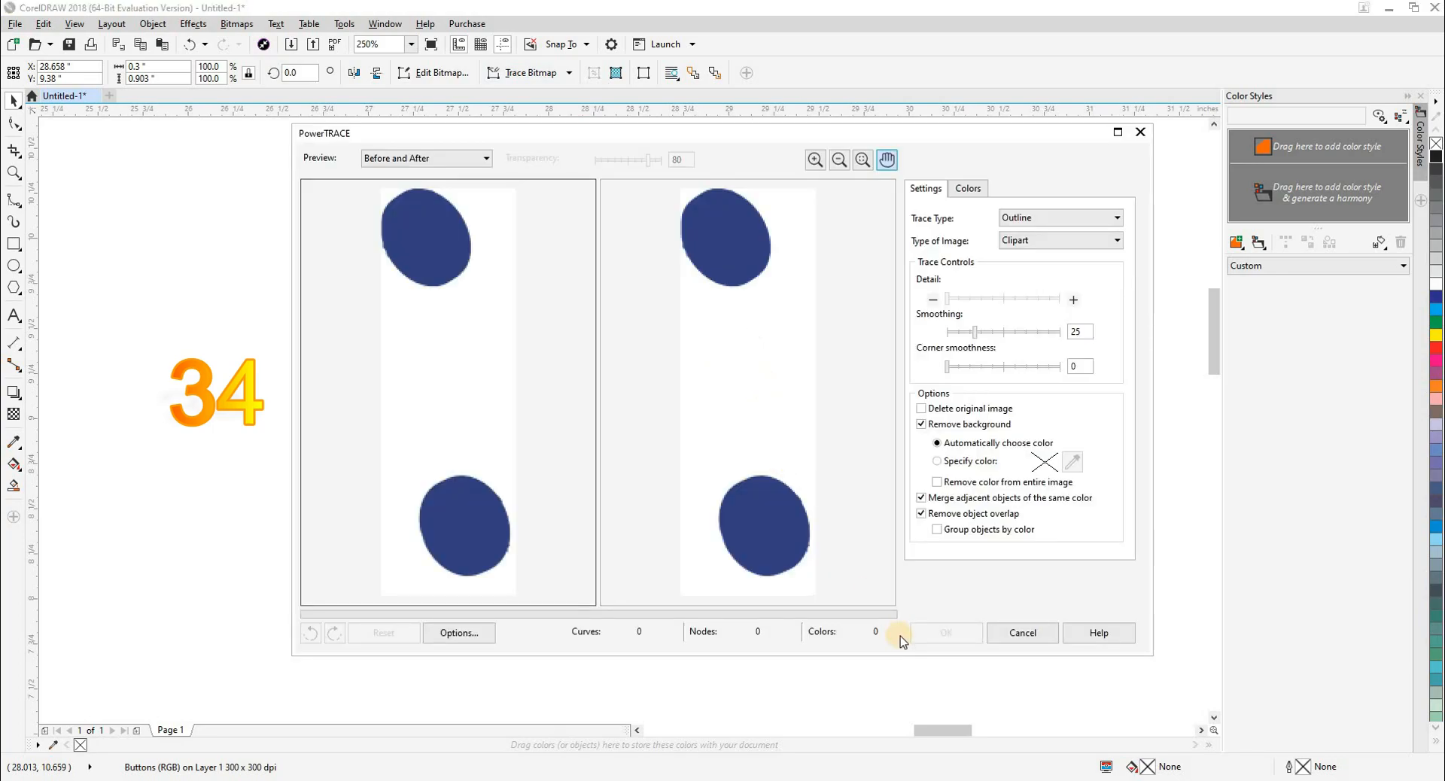
{"action": "left_click", "coordinate": [953, 632]}
Step: Move the traced buttons 12 inches down, clear of the bitmap, and combine the two separate button shapes into one curve
{"action": "scroll", "coordinate": [564, 352], "scroll_direction": "down", "scroll_amount": 5}
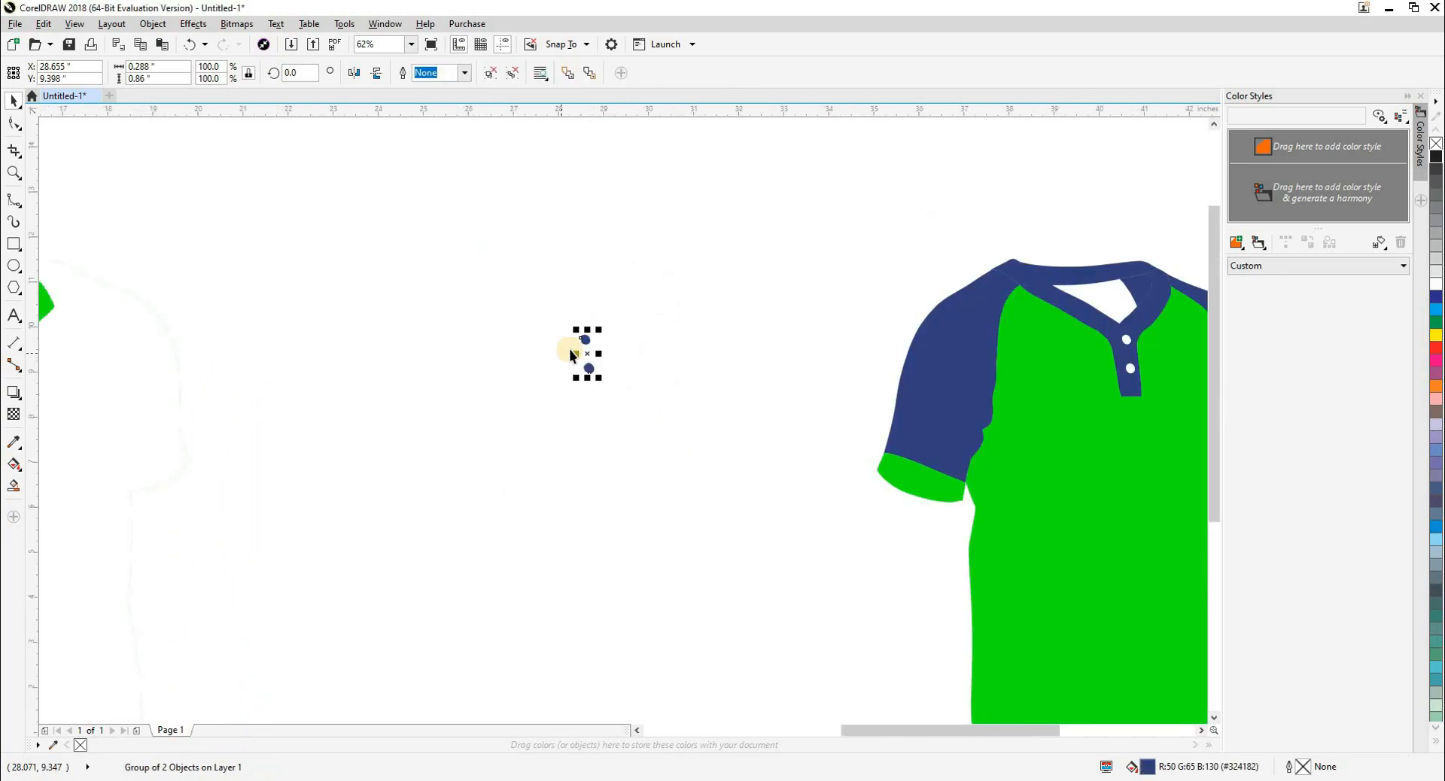
{"action": "scroll", "coordinate": [610, 347], "scroll_direction": "down", "scroll_amount": 1}
{"action": "key", "text": "Down"}
{"action": "left_click_drag", "start_coordinate": [622, 418], "coordinate": [638, 279]}
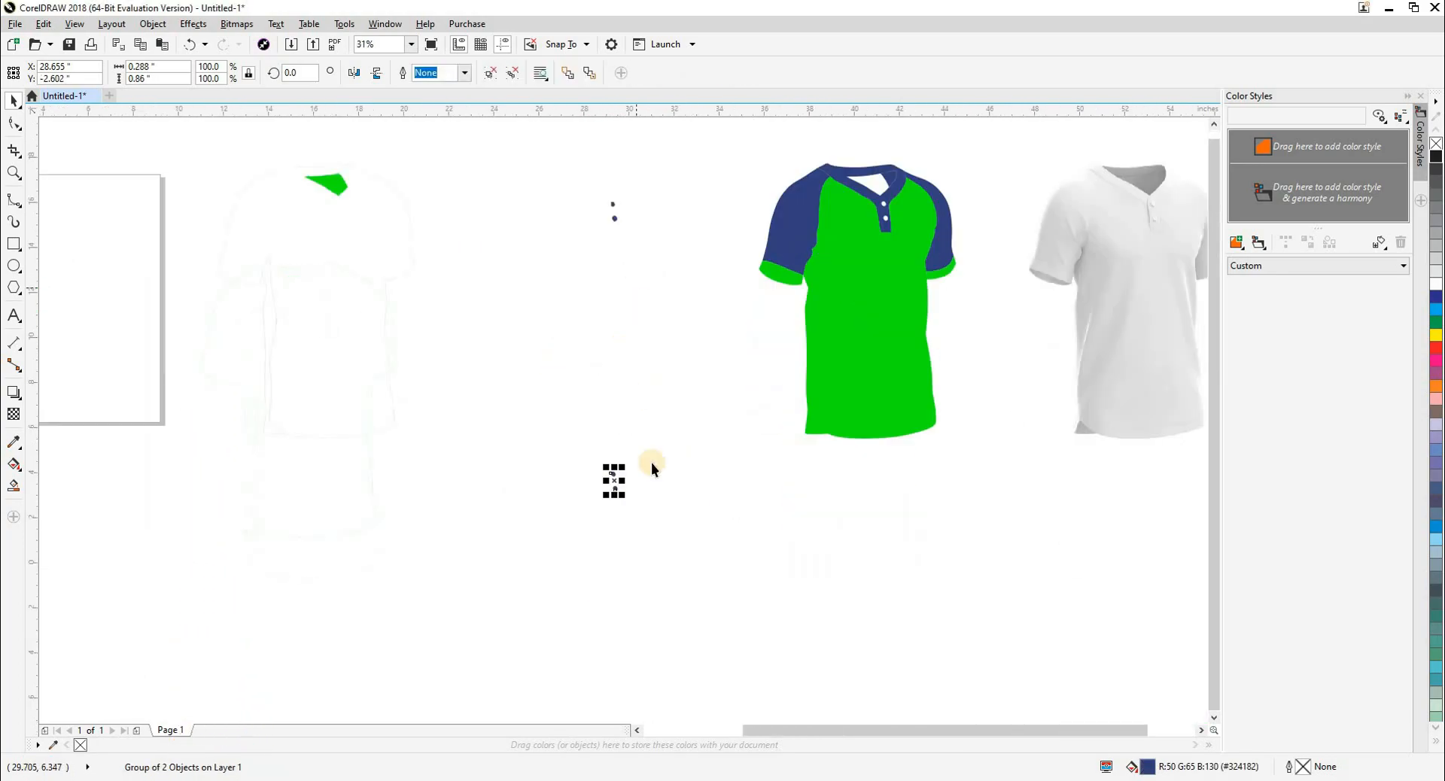
{"action": "left_click", "coordinate": [600, 456]}
{"action": "scroll", "coordinate": [602, 452], "scroll_direction": "up", "scroll_amount": 6}
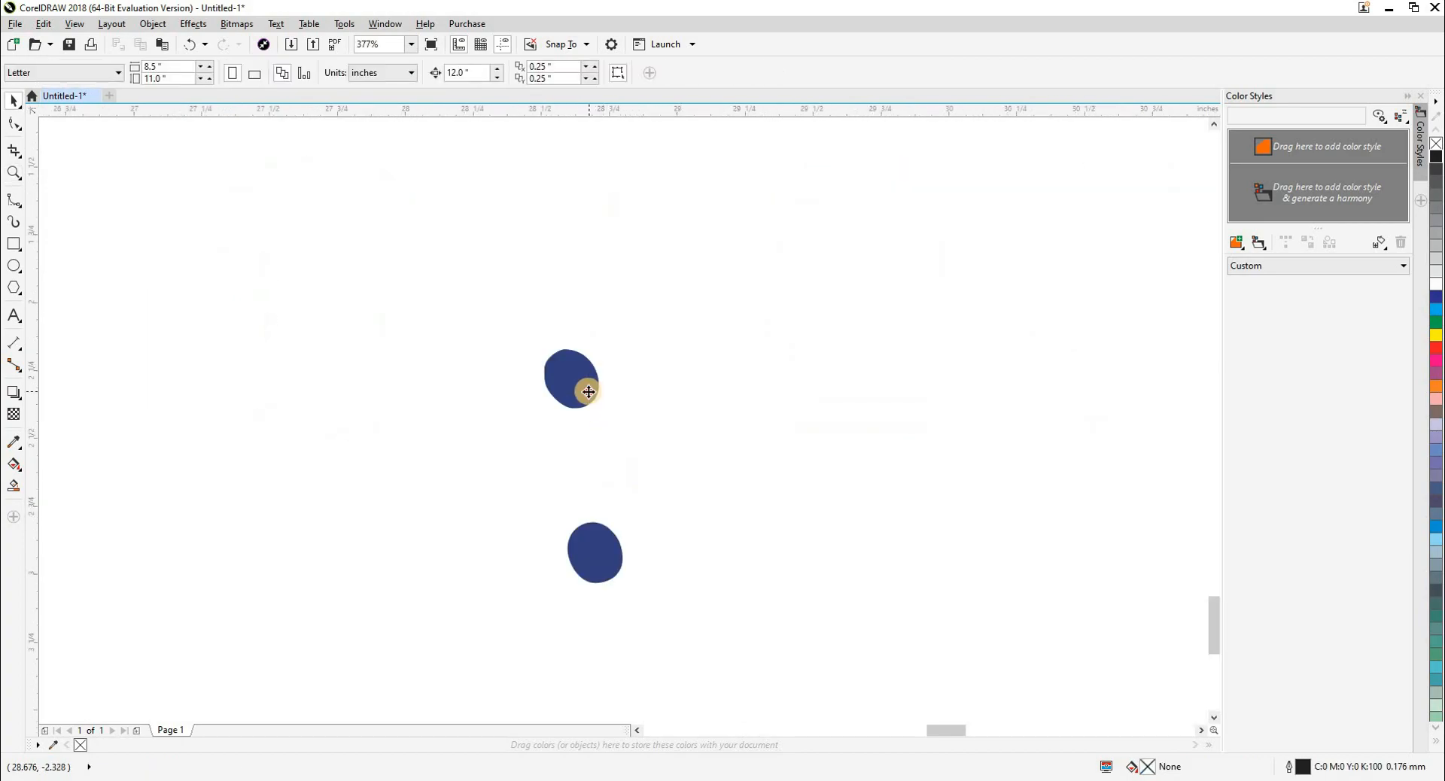
{"action": "left_click", "coordinate": [589, 391]}
{"action": "left_click", "coordinate": [589, 536], "text": "shift"}
{"action": "key", "text": "ctrl+l"}
{"action": "scroll", "coordinate": [595, 536], "scroll_direction": "down", "scroll_amount": 5}
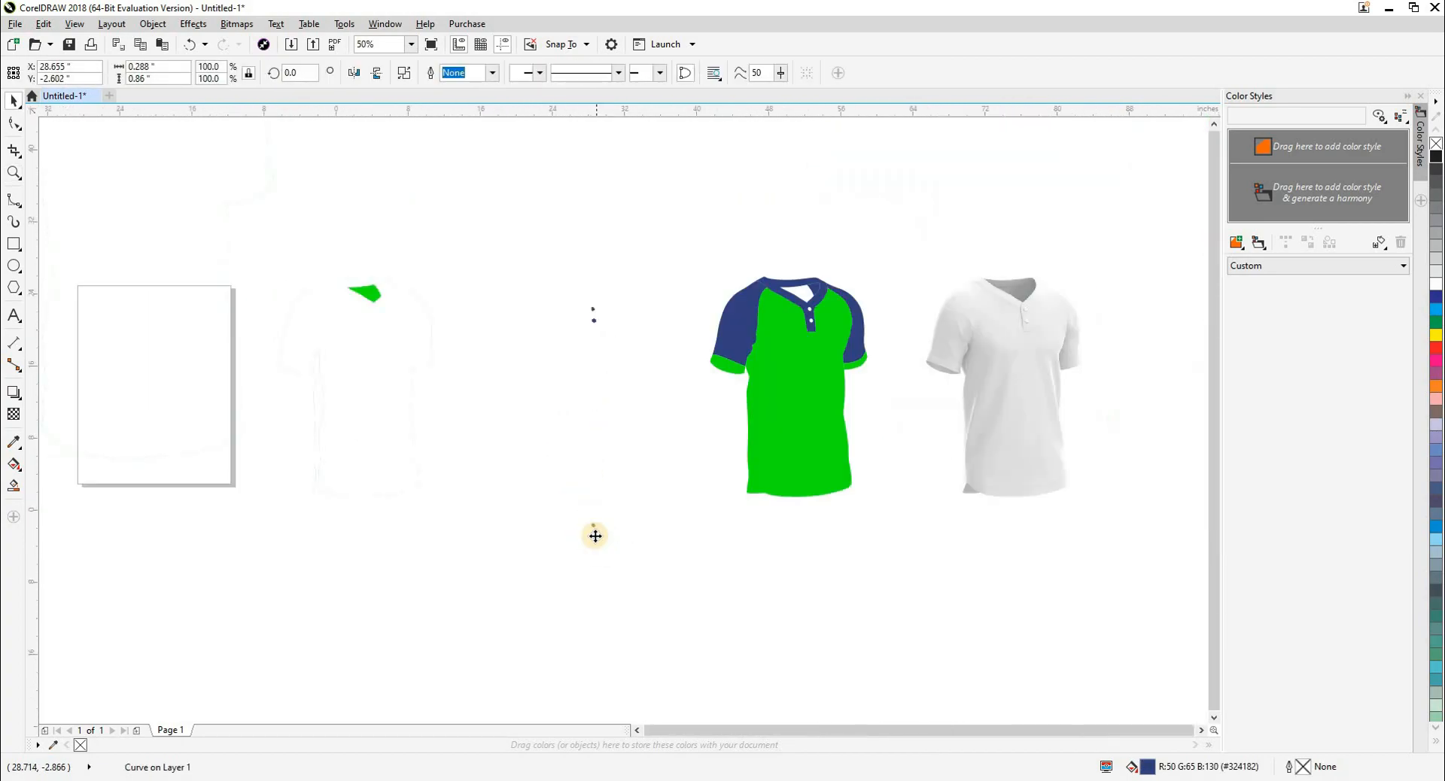
Step: Move the combined buttons 12 inches up and 12 inches right onto the traced shirt's placket
{"action": "scroll", "coordinate": [594, 536], "scroll_direction": "down", "scroll_amount": 3}
{"action": "key", "text": "Up"}
{"action": "key", "text": "Right"}
{"action": "left_click", "coordinate": [627, 606]}
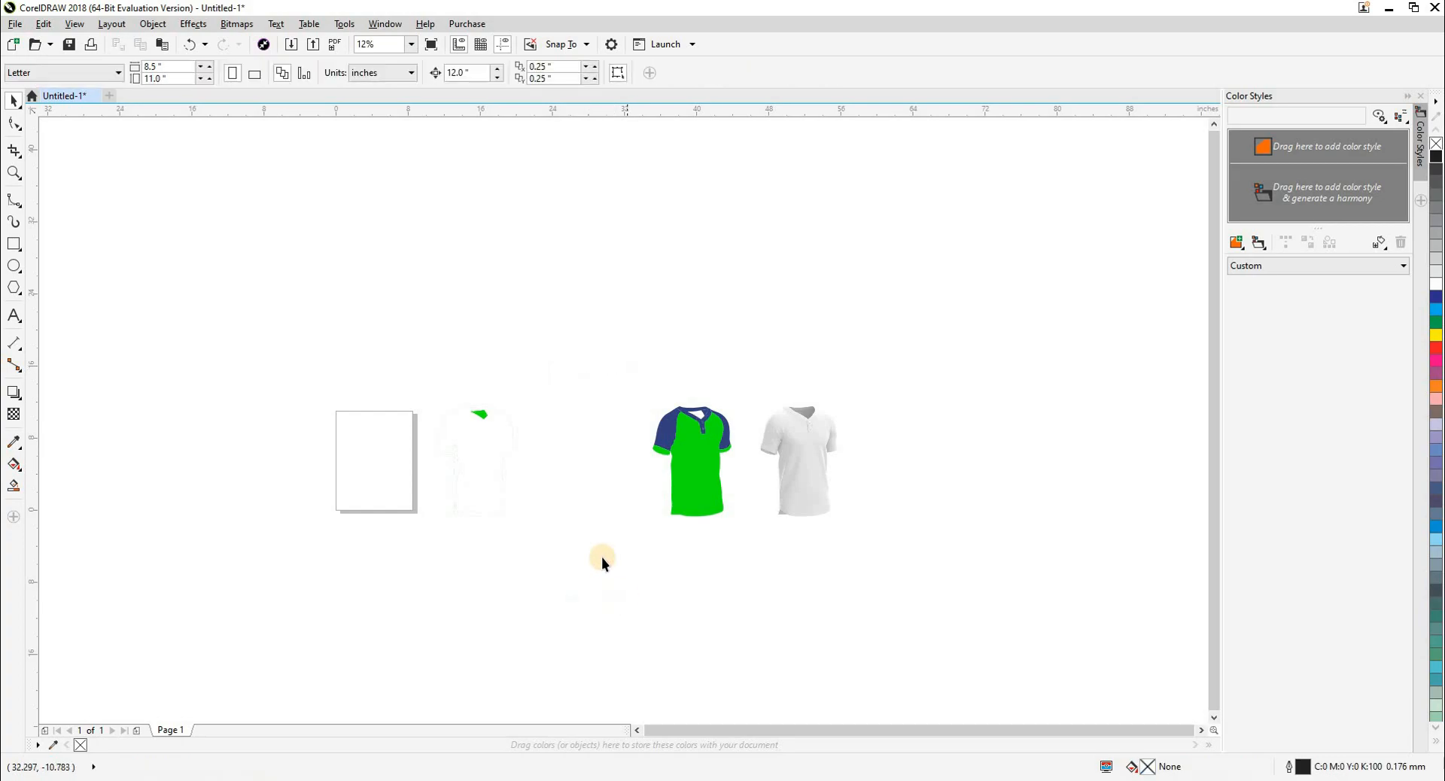
Step: Outline-trace the green Back bitmap as Clipart, allowing the bitmap to be reduced, and ungroup the traced pieces
{"action": "scroll", "coordinate": [471, 412], "scroll_direction": "up", "scroll_amount": 5}
{"action": "left_click", "coordinate": [560, 435]}
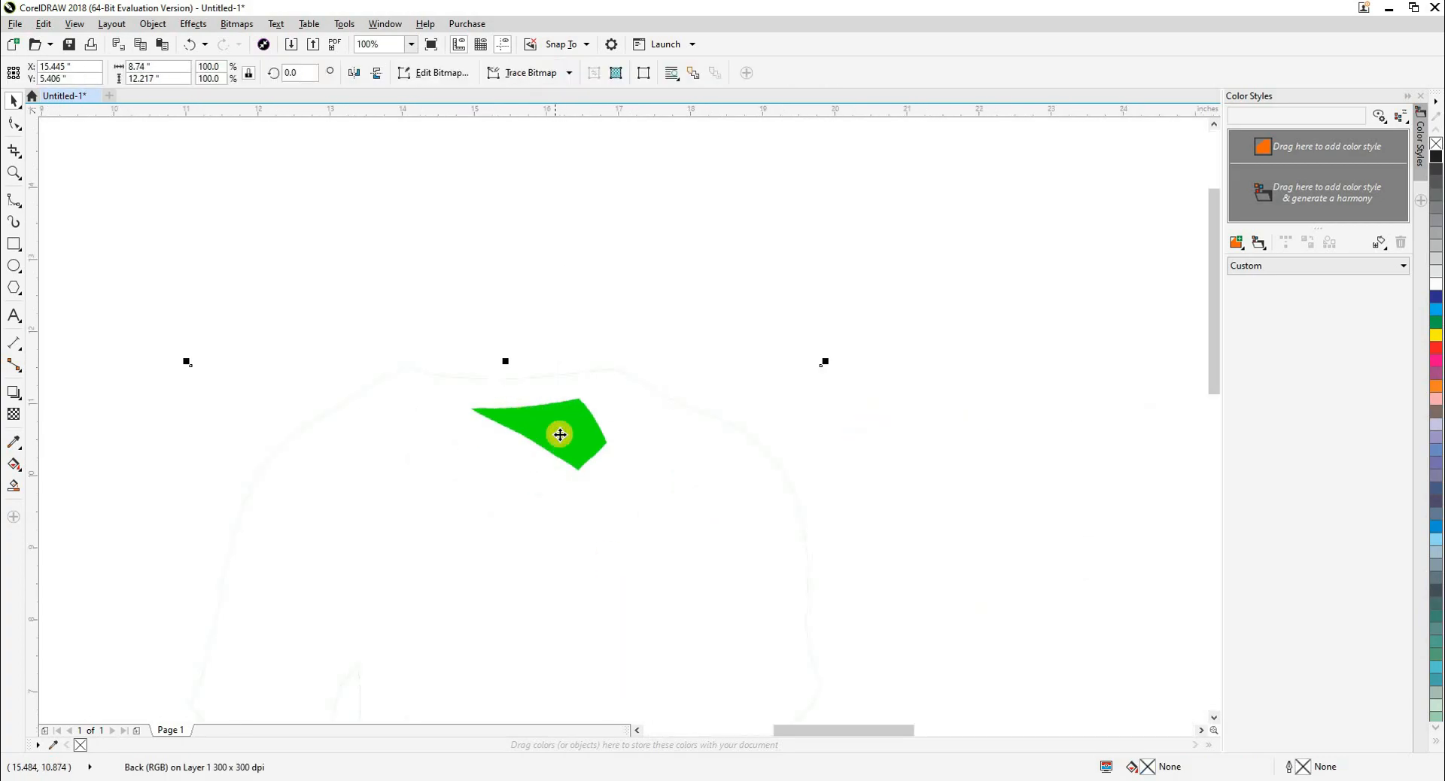
{"action": "left_click", "coordinate": [532, 73]}
{"action": "mouse_move", "coordinate": [553, 128]}
{"action": "left_click", "coordinate": [662, 175]}
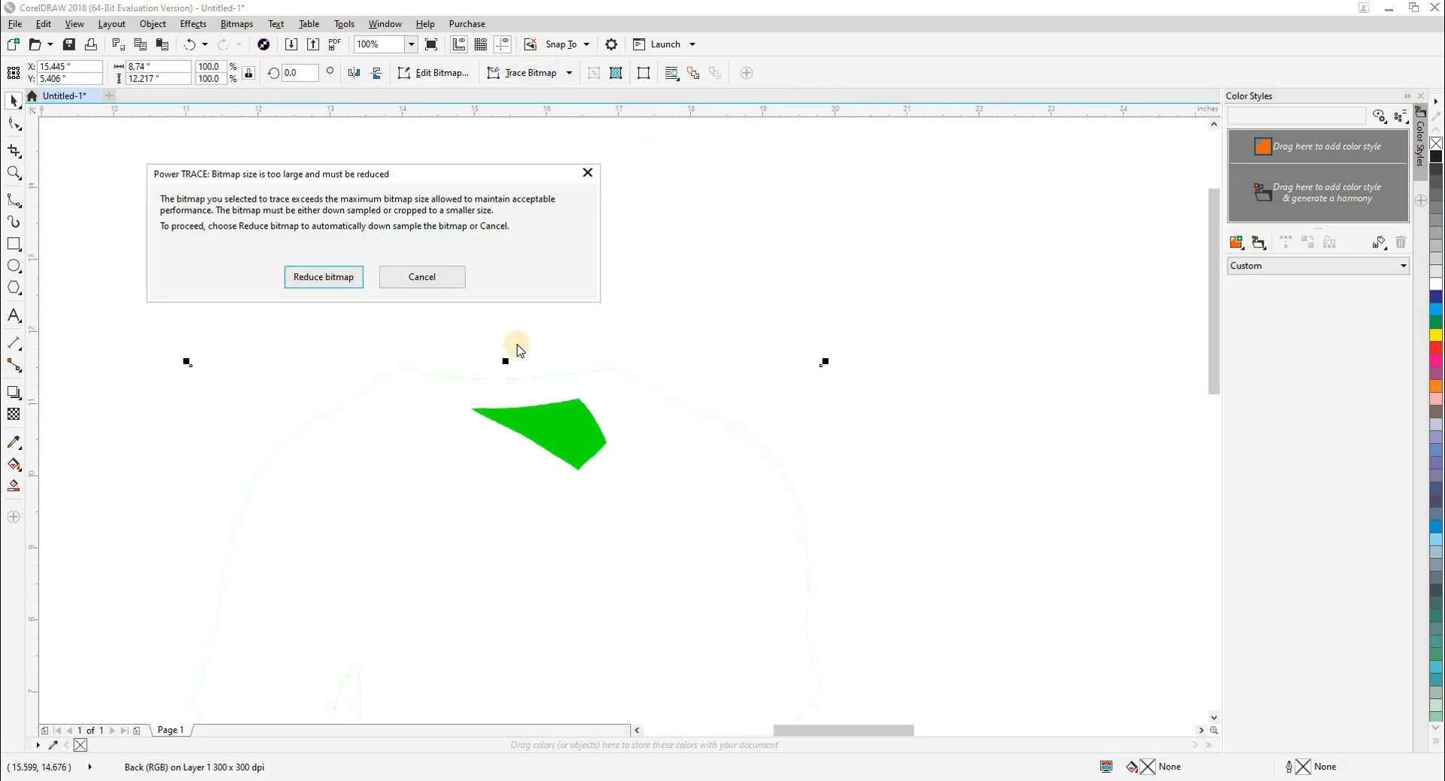
{"action": "left_click", "coordinate": [323, 277]}
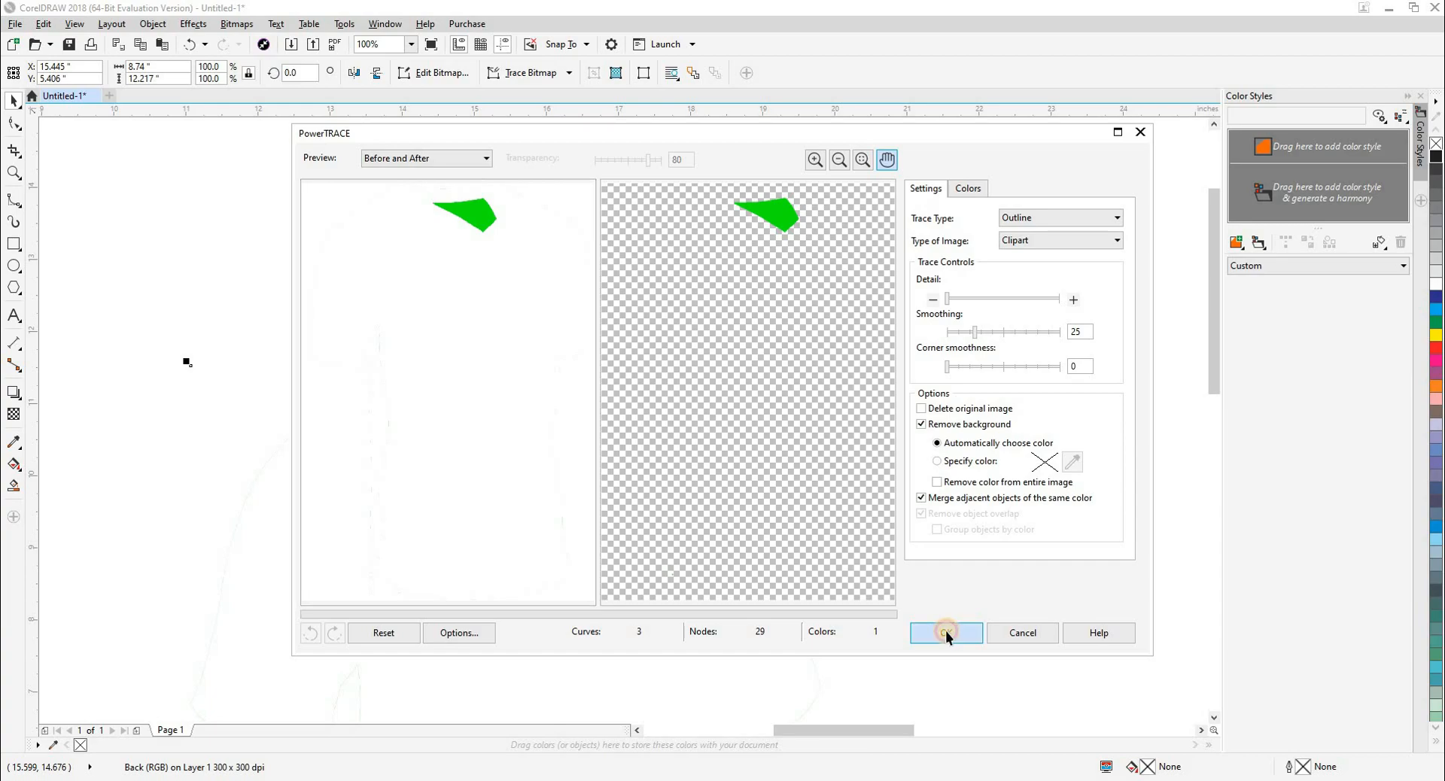
{"action": "left_click", "coordinate": [946, 633]}
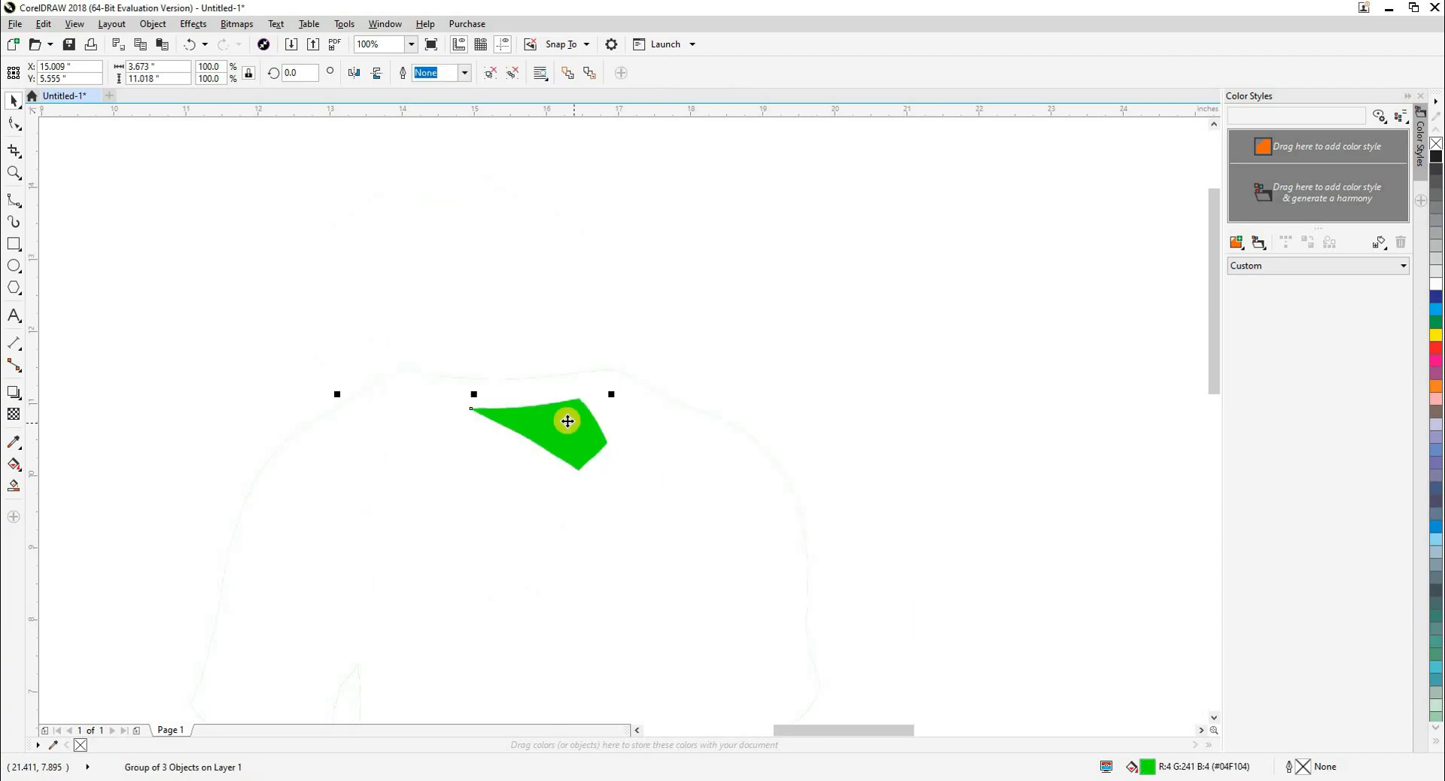
{"action": "left_click", "coordinate": [513, 72]}
{"action": "left_click", "coordinate": [530, 295]}
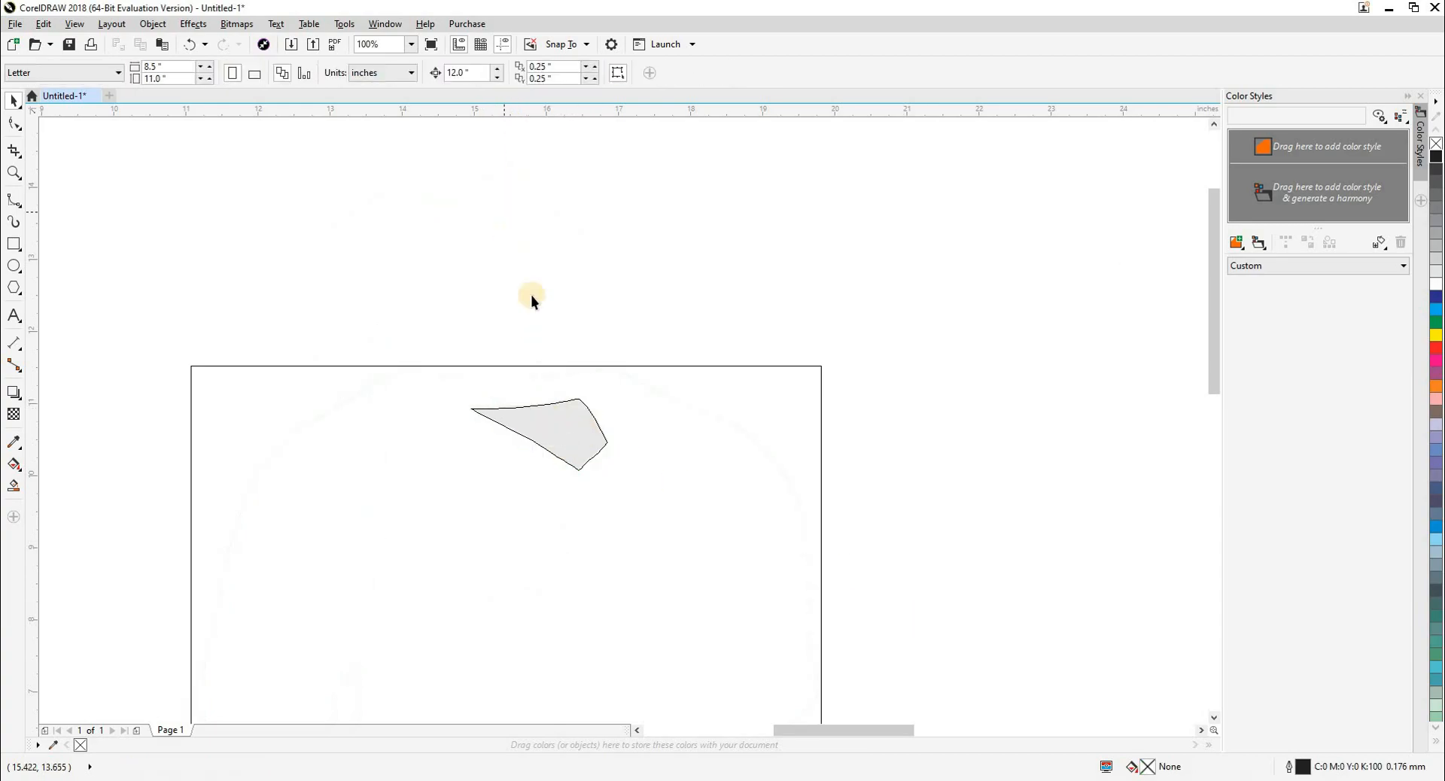
Step: Move the traced green back-neck shape onto the traced shirt and delete the original Back bitmap with its leftover pieces
{"action": "left_click_drag", "start_coordinate": [591, 432], "coordinate": [629, 272]}
{"action": "key", "text": "ctrl+z"}
{"action": "scroll", "coordinate": [405, 301], "scroll_direction": "down", "scroll_amount": 2}
{"action": "left_click_drag", "start_coordinate": [449, 335], "coordinate": [666, 335]}
{"action": "key", "text": "ctrl+z"}
{"action": "mouse_move", "coordinate": [661, 219]}
{"action": "left_mouse_down"}
{"action": "mouse_move", "coordinate": [360, 548]}
{"action": "mouse_move", "coordinate": [313, 620]}
{"action": "left_mouse_up"}
{"action": "key", "text": "Delete"}
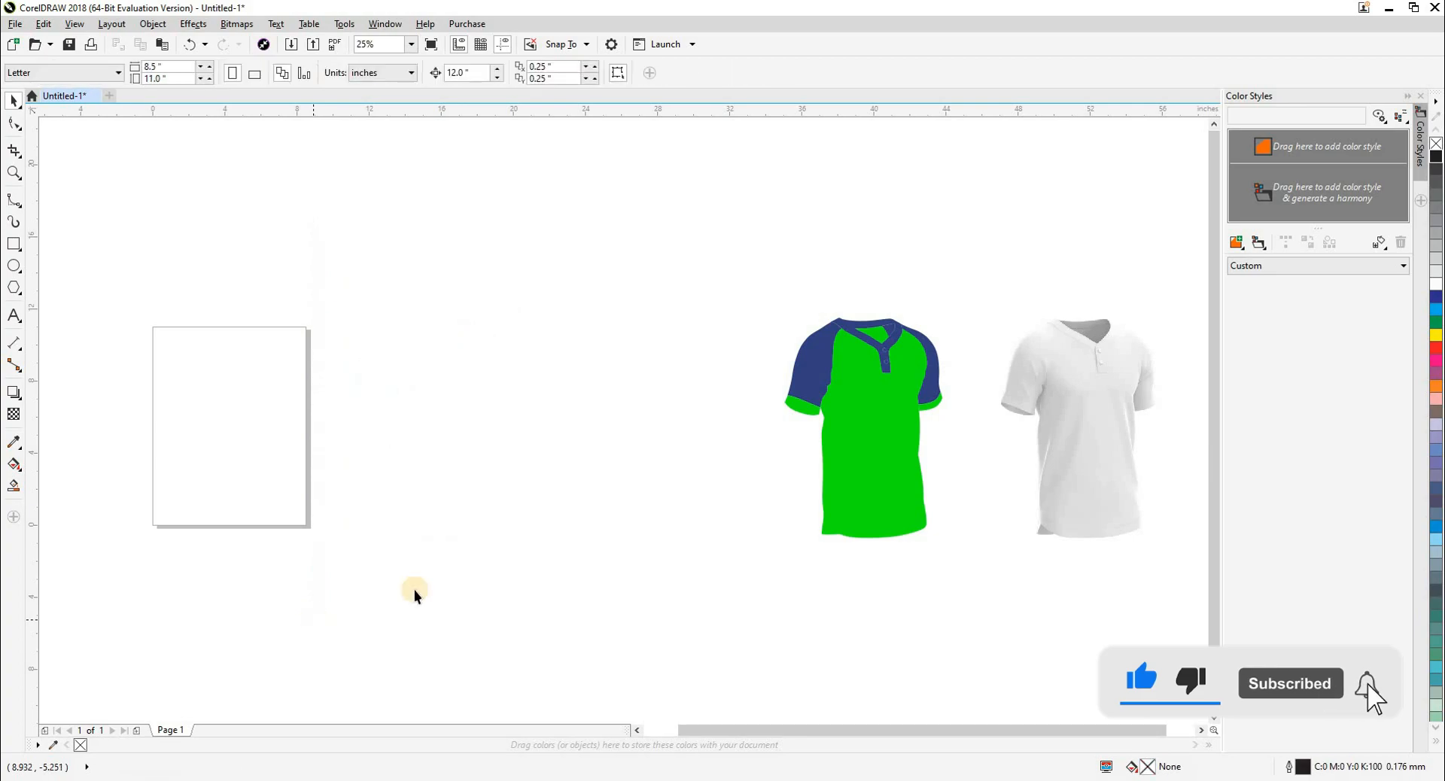
Step: Examine the outlines of the assembled shirt in wireframe view and return to the full-colour view
{"action": "key", "text": "shift+F9"}
{"action": "left_click_drag", "start_coordinate": [806, 494], "coordinate": [386, 468]}
{"action": "key", "text": "F2"}
{"action": "left_click_drag", "start_coordinate": [339, 236], "coordinate": [861, 618]}
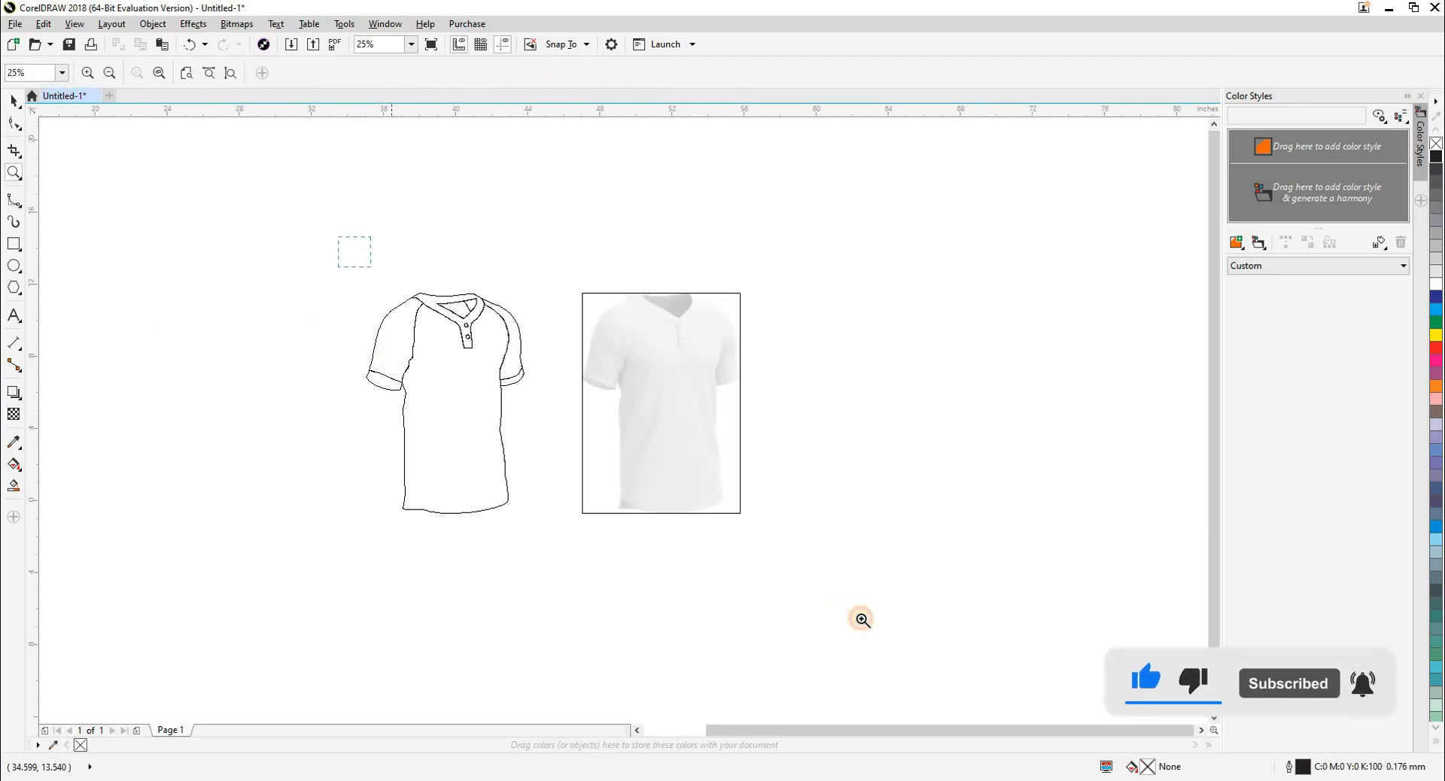
{"action": "key", "text": "shift+F9"}
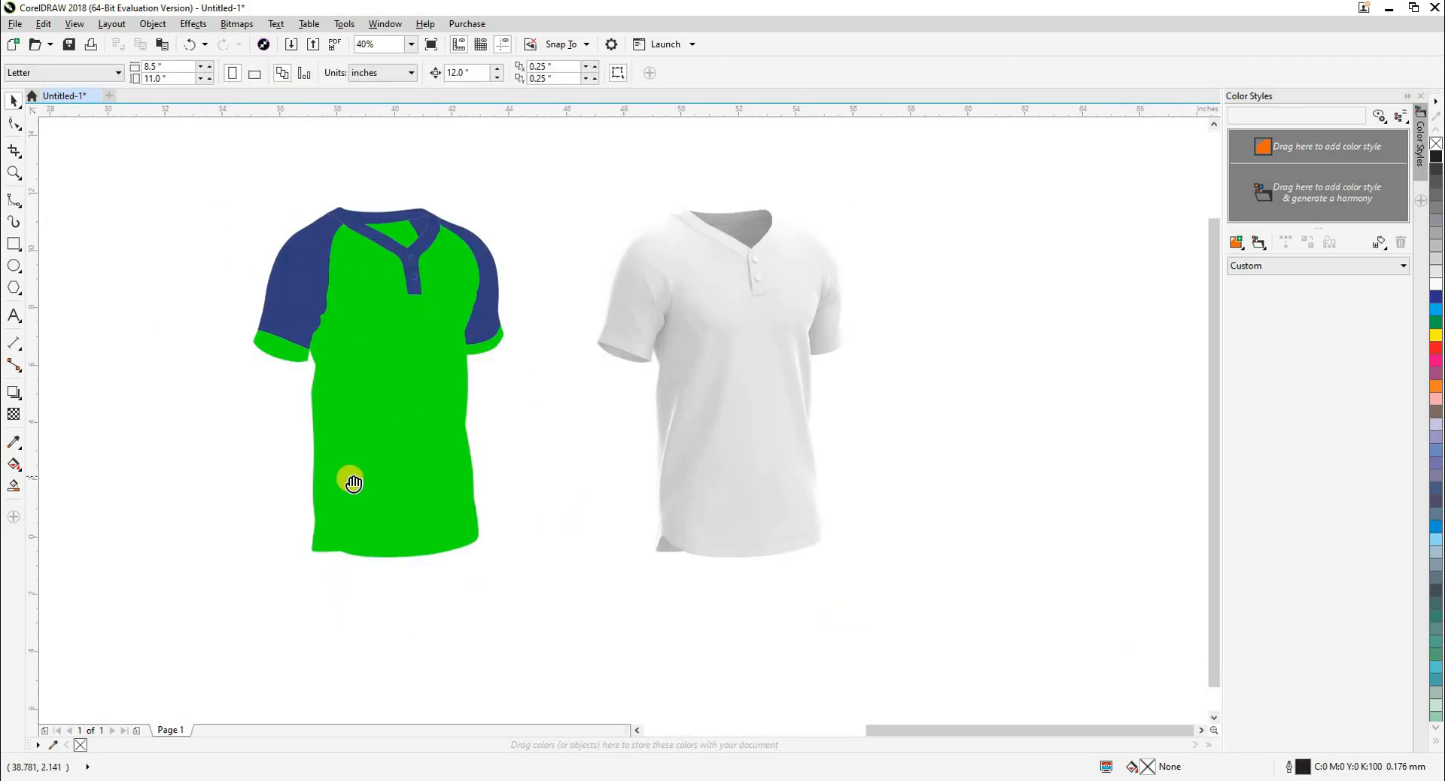
{"action": "left_click_drag", "start_coordinate": [353, 483], "coordinate": [359, 508]}
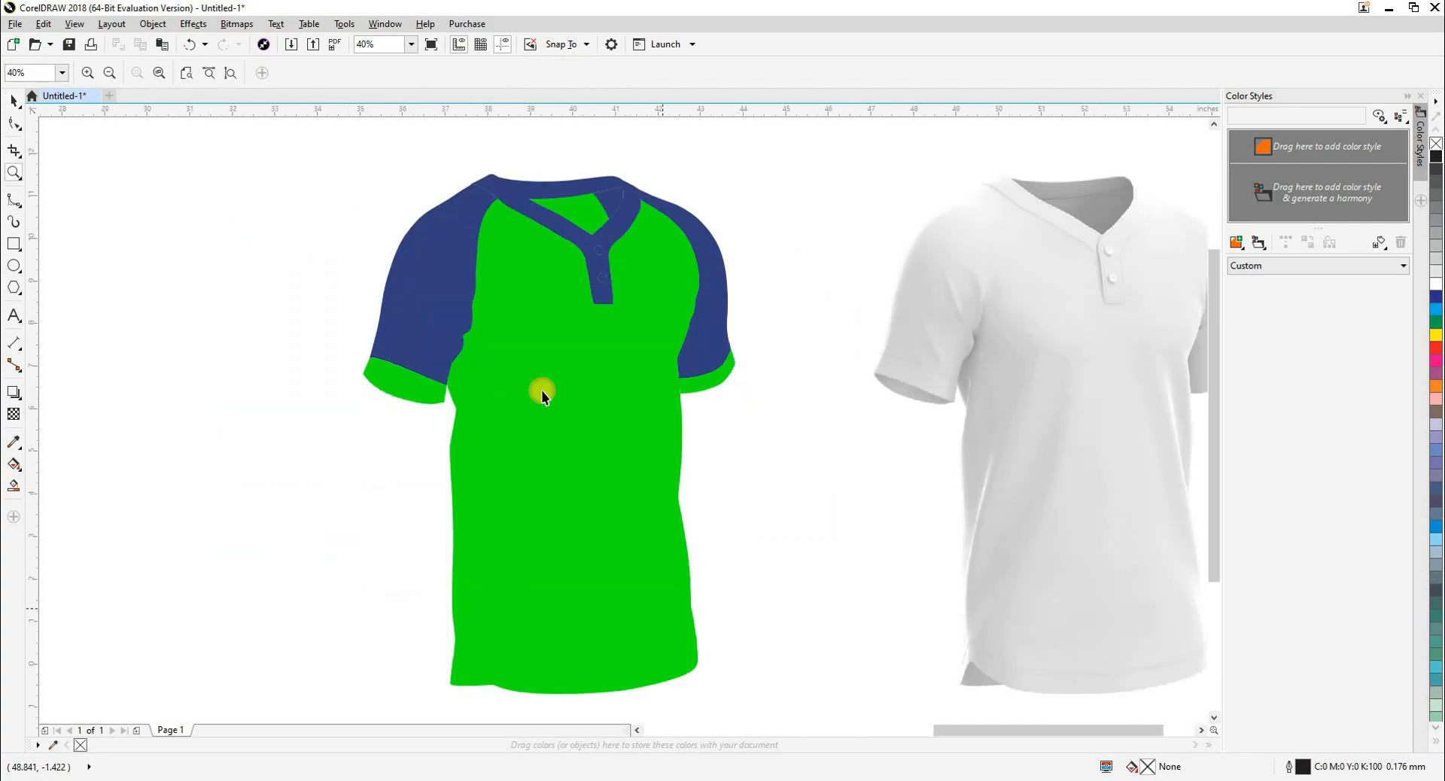
Step: Try moving the coloured shirt parts away from the body, undoing each move
{"action": "scroll", "coordinate": [540, 389], "scroll_direction": "up", "scroll_amount": 2}
{"action": "left_click_drag", "start_coordinate": [676, 336], "coordinate": [760, 306]}
{"action": "key", "text": "ctrl+z"}
{"action": "left_click", "coordinate": [406, 403], "text": "shift"}
{"action": "left_click_drag", "start_coordinate": [406, 403], "coordinate": [364, 297]}
{"action": "key", "text": "ctrl+z"}
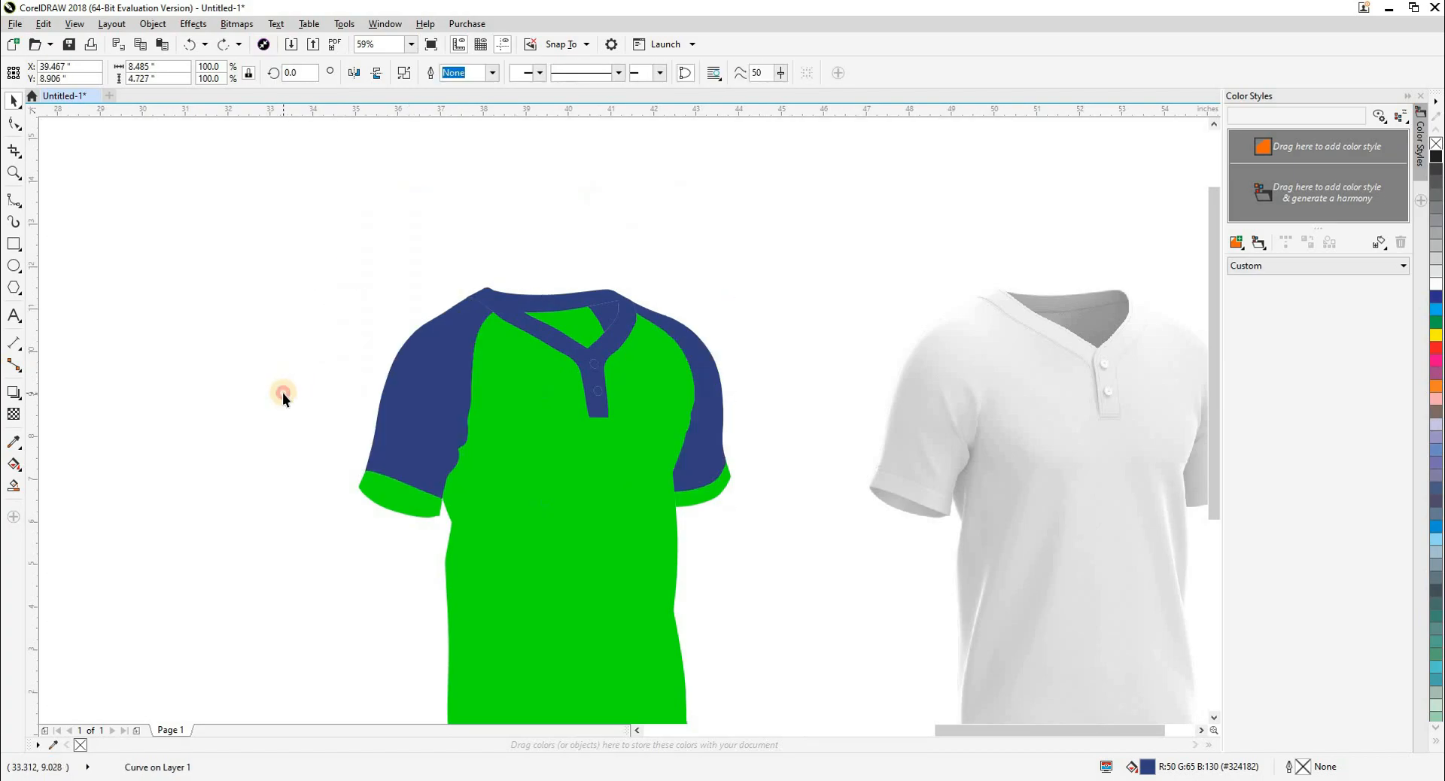
Step: Ungroup the Effects shading group, then move its topmost layer and the Shadows bitmap to the right of the Lights bitmap
{"action": "key", "text": "z"}
{"action": "scroll", "coordinate": [337, 395], "scroll_direction": "down", "scroll_amount": 7}
{"action": "left_click_drag", "start_coordinate": [295, 322], "coordinate": [682, 581]}
{"action": "left_click", "coordinate": [700, 466]}
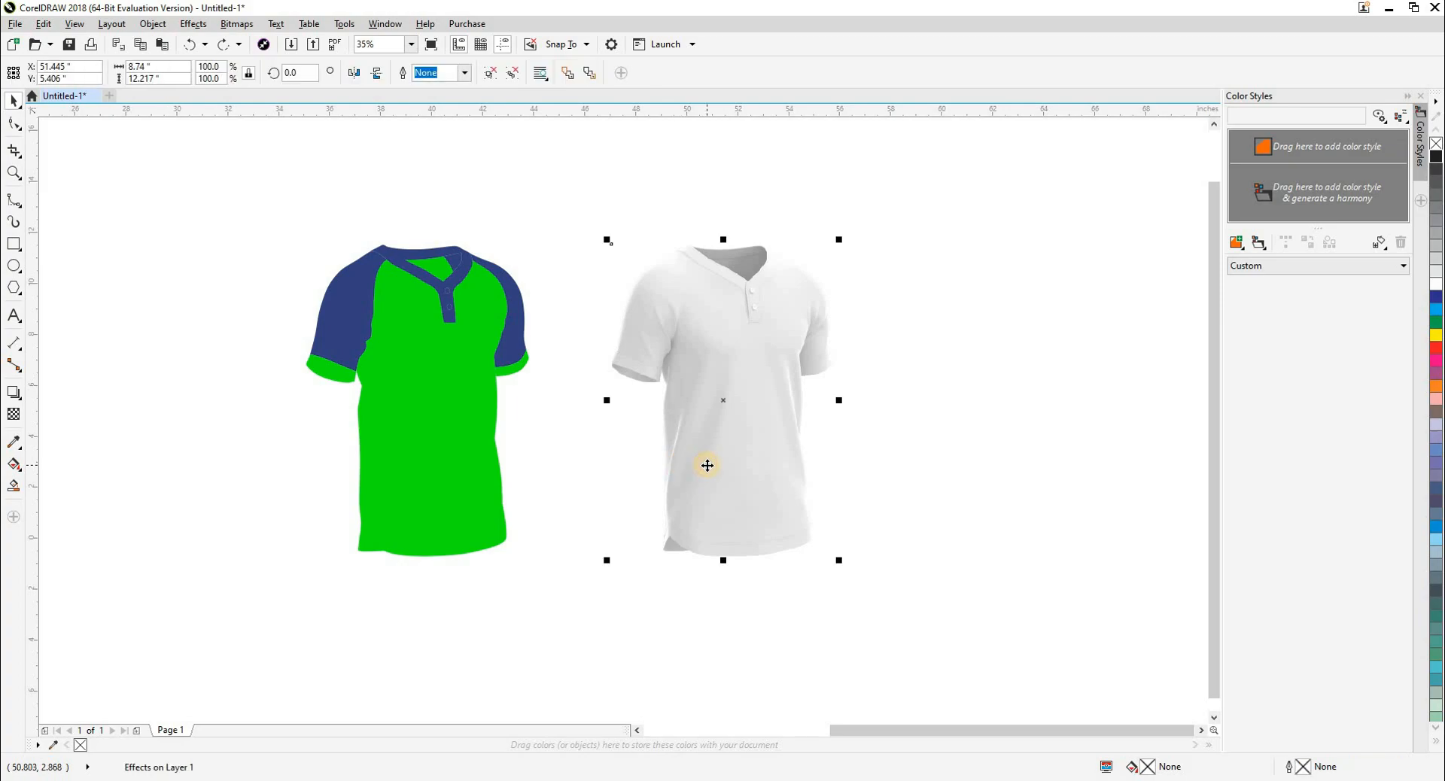
{"action": "key", "text": "ctrl+u"}
{"action": "left_click_drag", "start_coordinate": [908, 507], "coordinate": [685, 526]}
{"action": "key", "text": "Escape"}
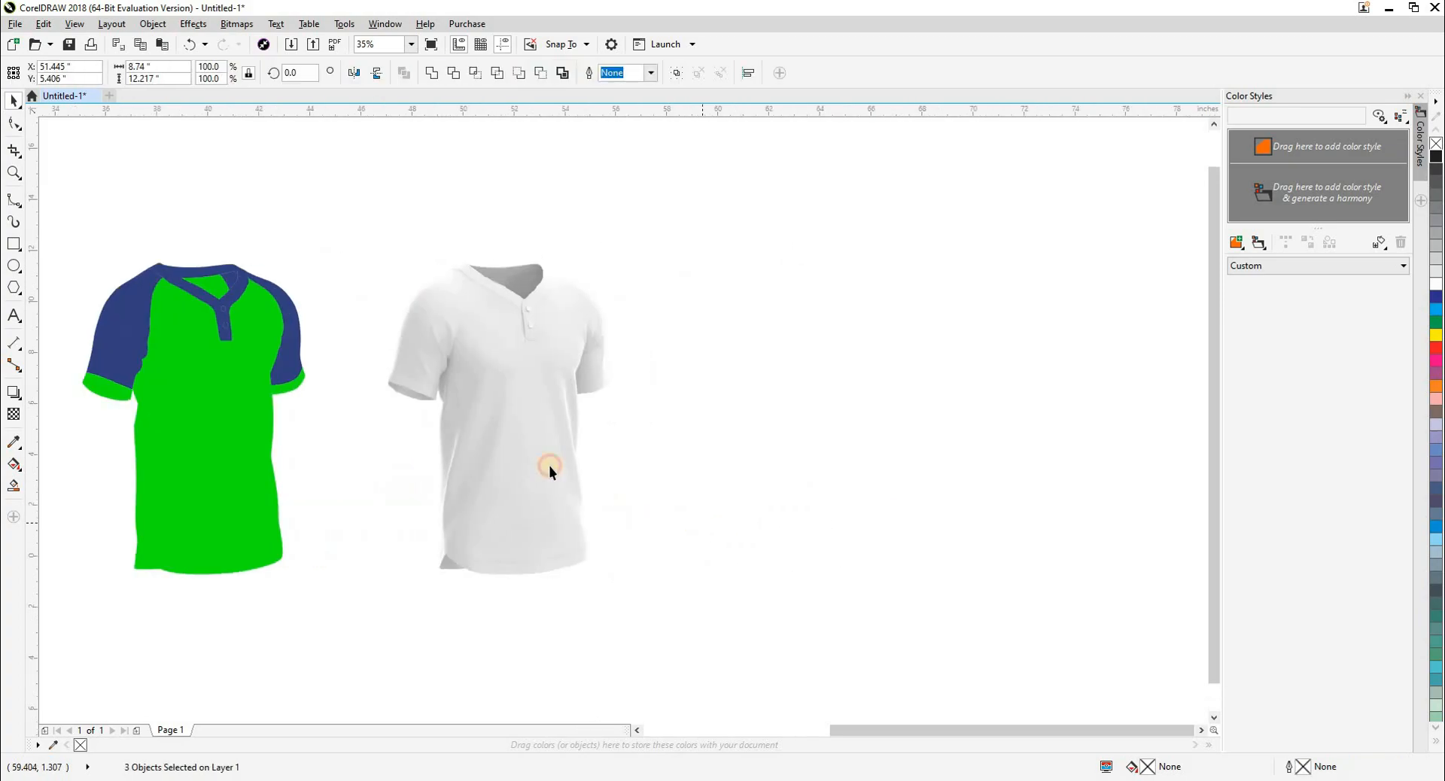
{"action": "left_click", "coordinate": [549, 466]}
{"action": "key", "text": "Right"}
{"action": "left_click", "coordinate": [548, 462]}
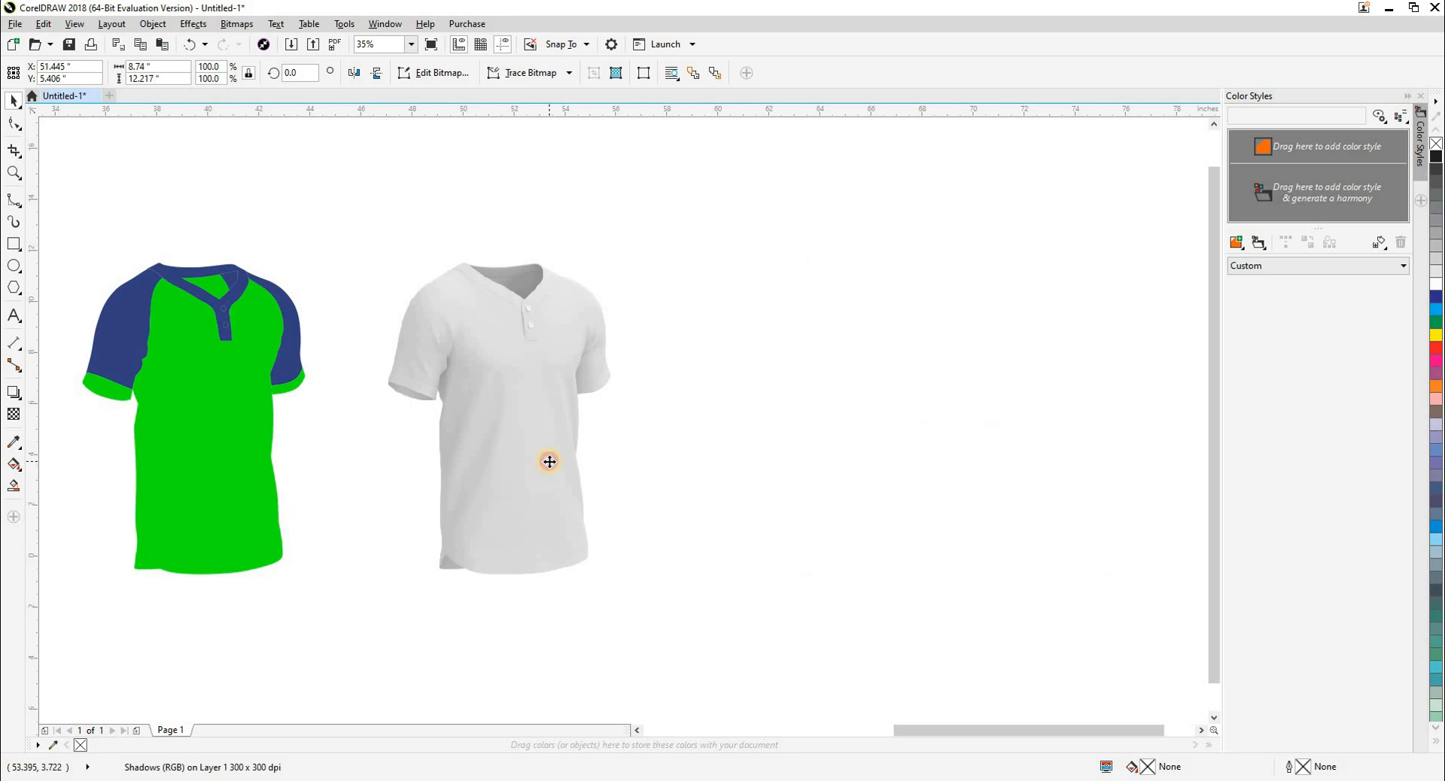
{"action": "key", "text": "Right"}
Step: Set the Lights bitmap's transparency merge mode to Subtract
{"action": "left_click", "coordinate": [533, 416]}
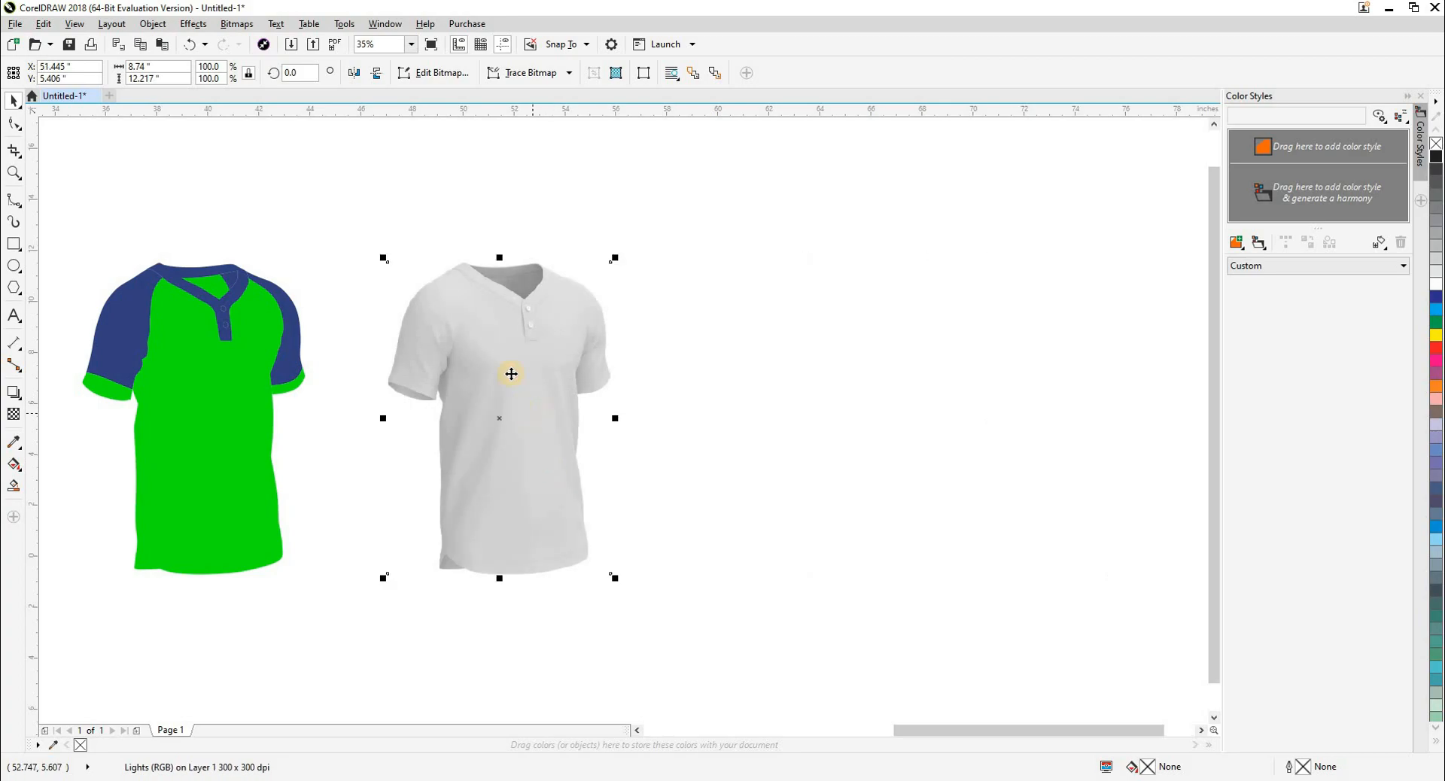
{"action": "left_click", "coordinate": [13, 414]}
{"action": "left_click", "coordinate": [171, 76]}
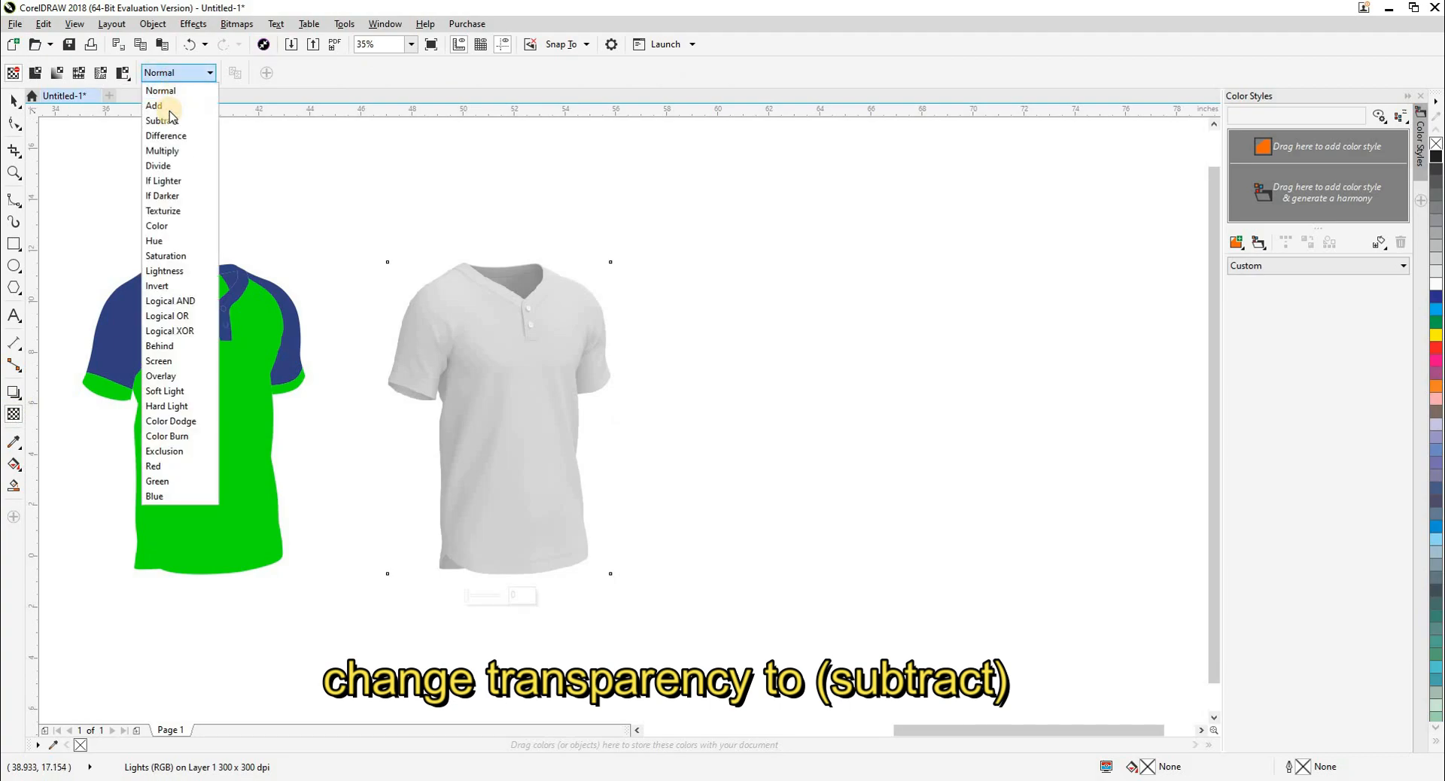
{"action": "left_click", "coordinate": [187, 139]}
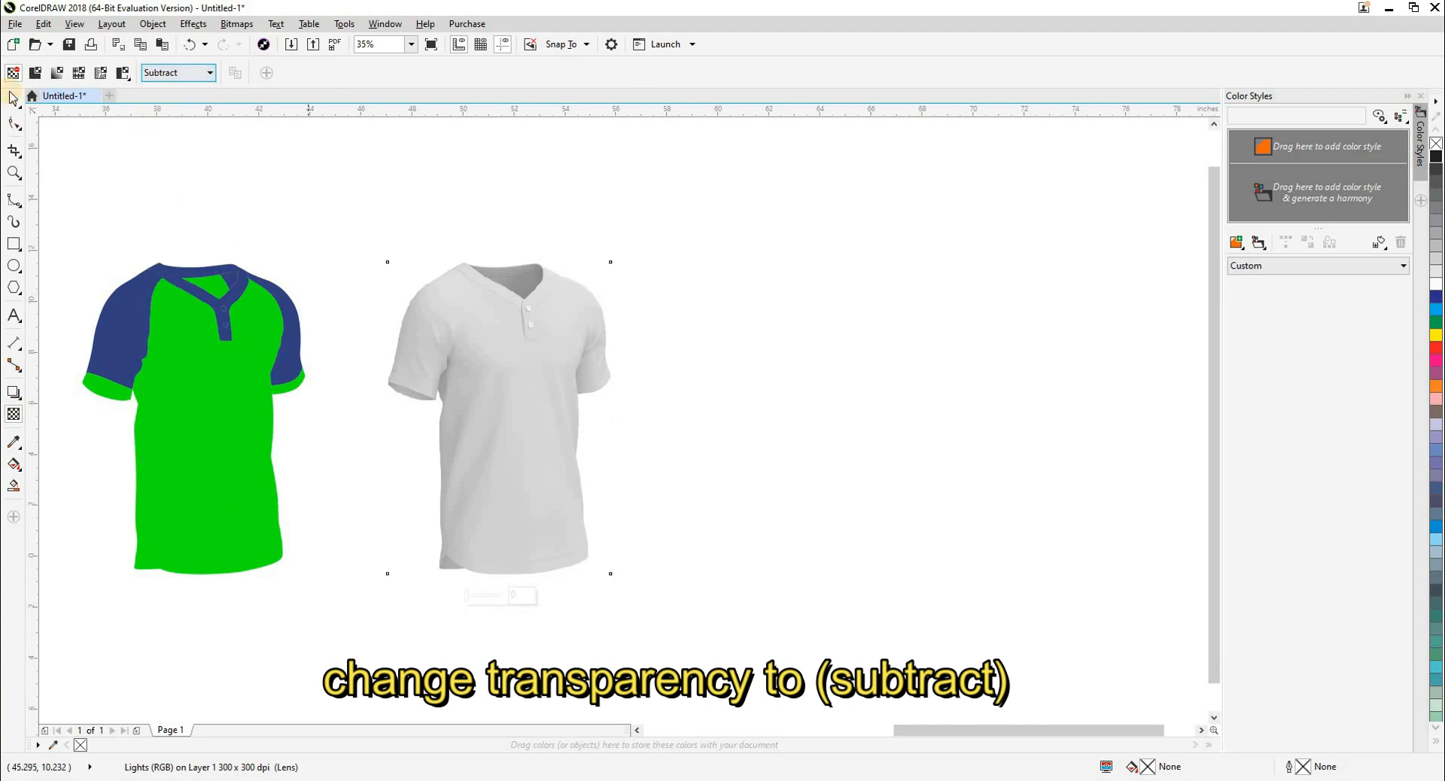
{"action": "left_click", "coordinate": [14, 100]}
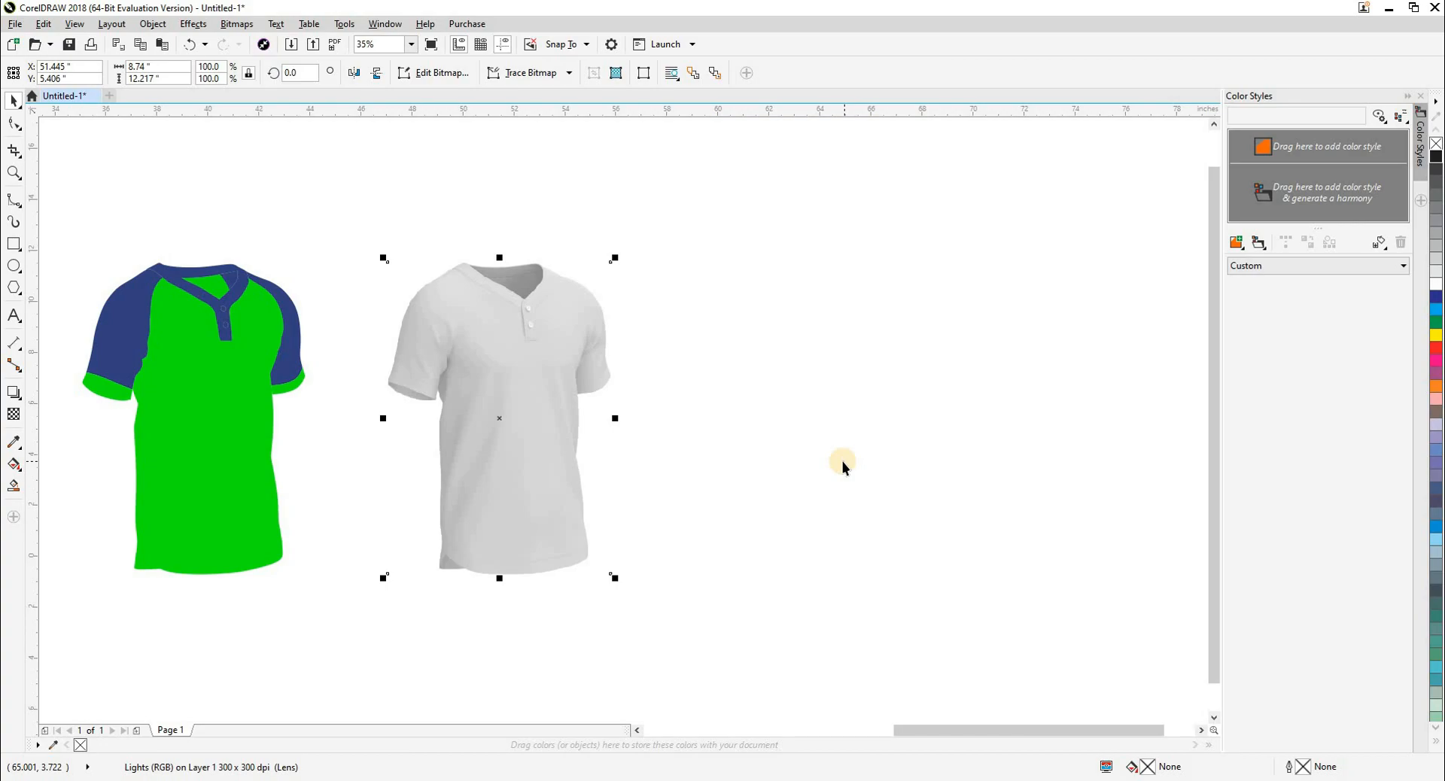
Step: Move the topmost effects layer and the Shadows bitmap back left over the Lights bitmap and group all three layers
{"action": "left_click", "coordinate": [842, 462]}
{"action": "key", "text": "Left"}
{"action": "left_click", "coordinate": [1059, 445]}
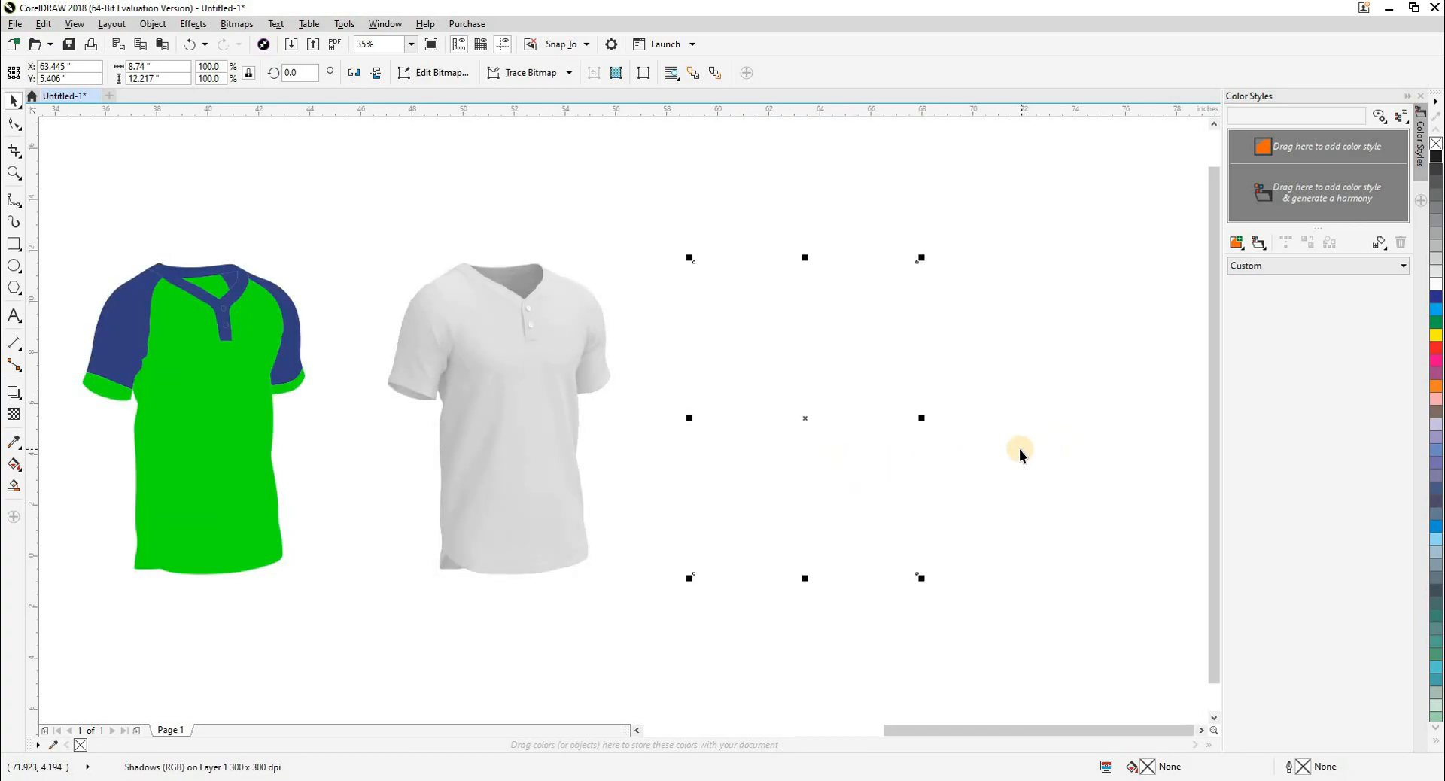
{"action": "key", "text": "Left"}
{"action": "left_click", "coordinate": [681, 554]}
{"action": "left_click_drag", "start_coordinate": [360, 165], "coordinate": [348, 160]}
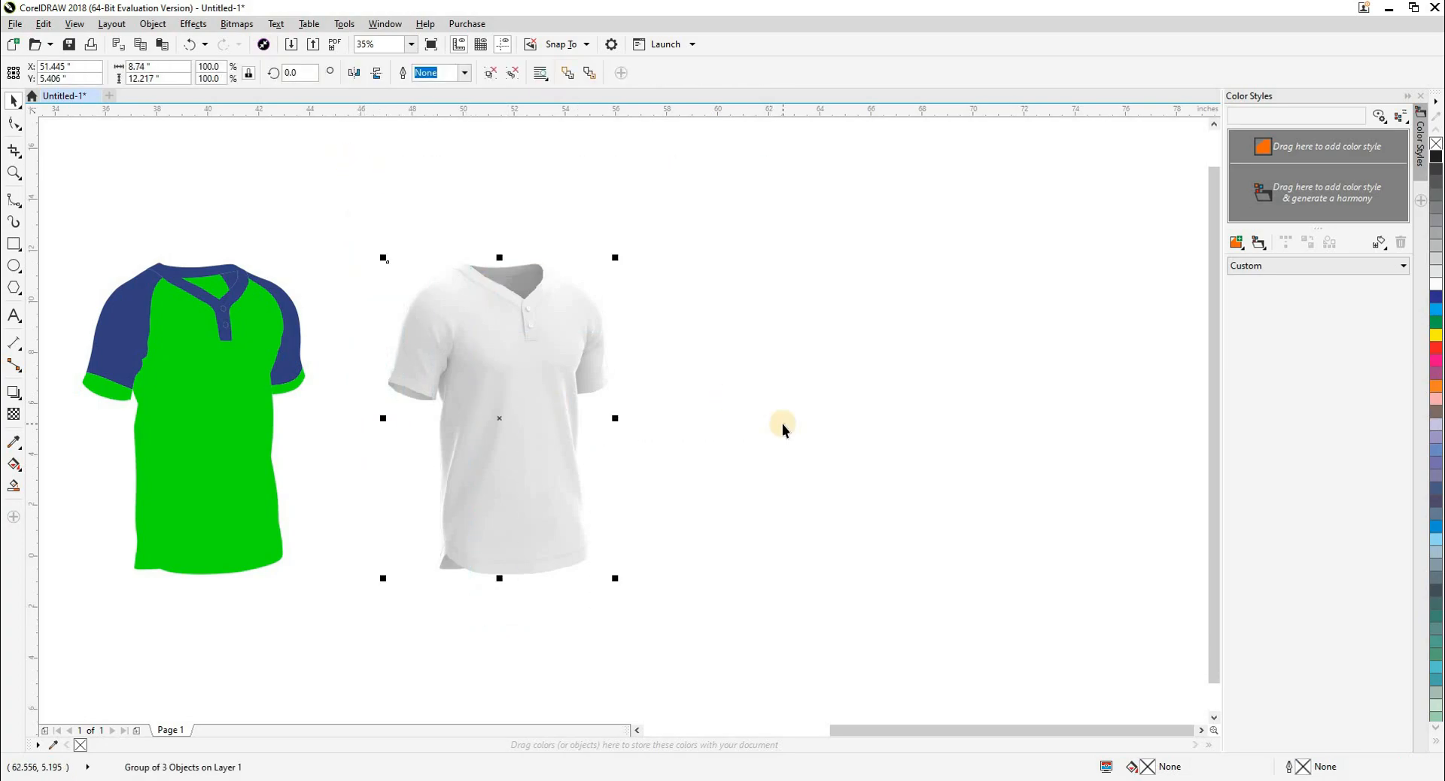
Step: Try the effects group over the coloured shirt by moving it 12 inches left, and move it back 12 inches right
{"action": "scroll", "coordinate": [961, 404], "scroll_direction": "left", "scroll_amount": 3}
{"action": "key", "text": "Left"}
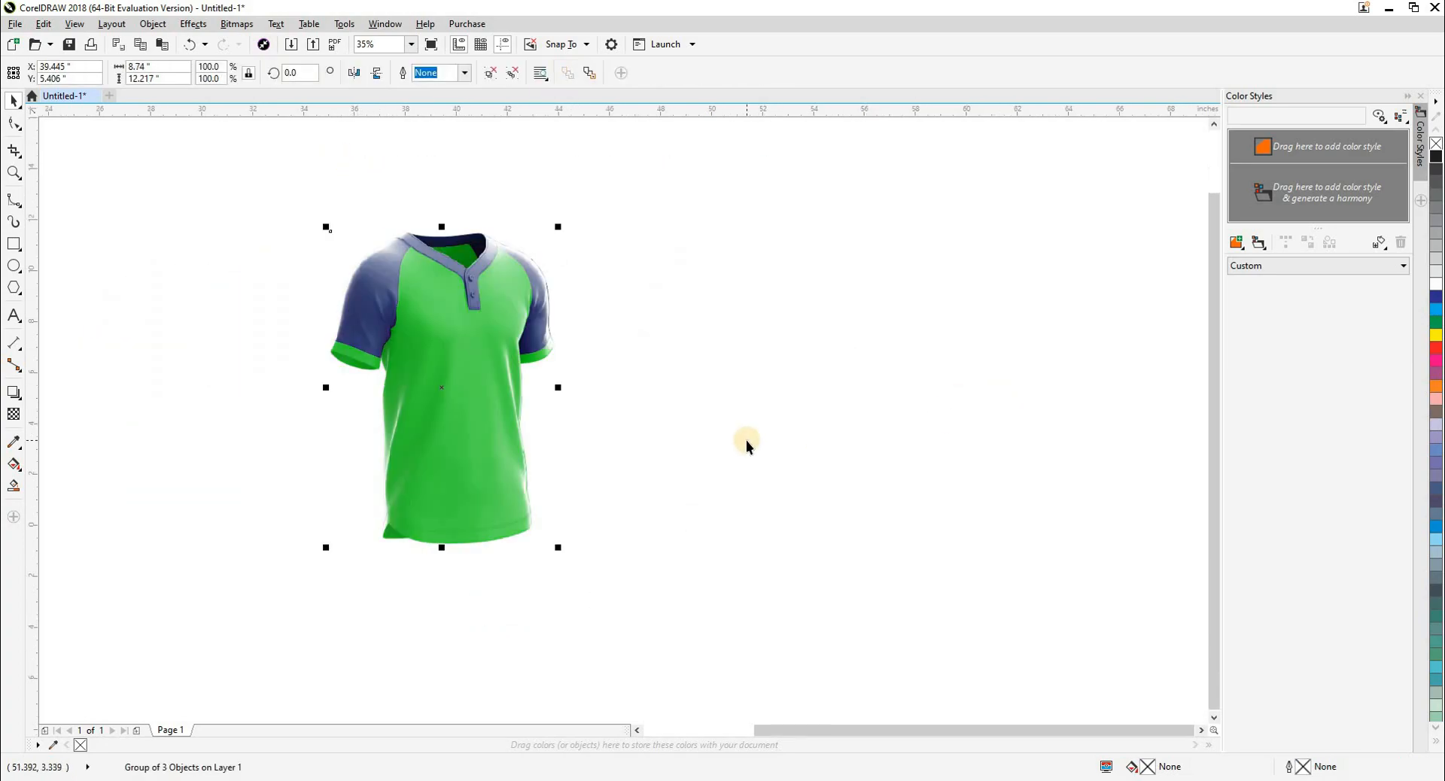
{"action": "key", "text": "z"}
{"action": "left_click_drag", "start_coordinate": [275, 215], "coordinate": [530, 642]}
{"action": "key", "text": "space"}
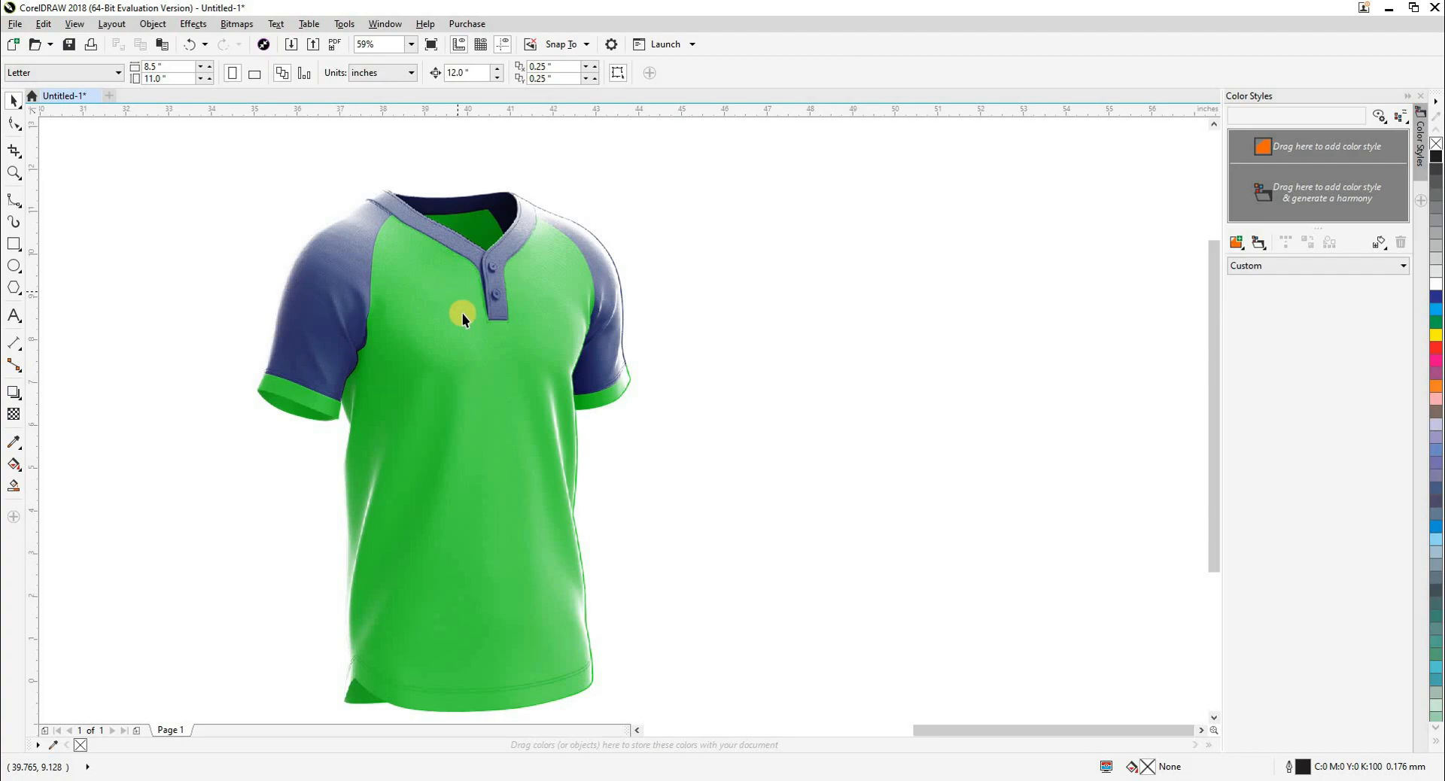
{"action": "left_click", "coordinate": [479, 339]}
{"action": "key", "text": "Right"}
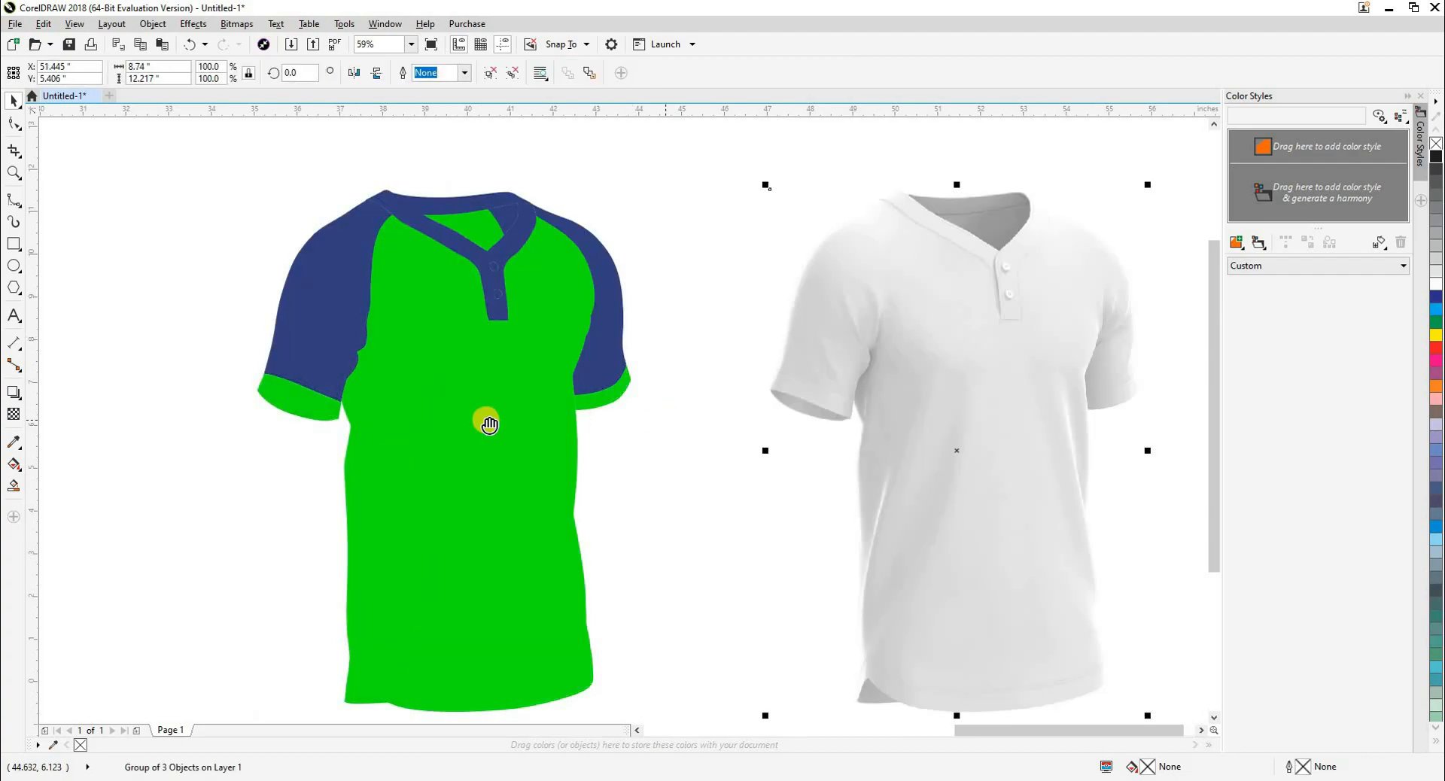
Step: Ungroup the effects layers and move the Shadows bitmap 12 inches right, off the Lights bitmap
{"action": "scroll", "coordinate": [487, 420], "scroll_direction": "right", "scroll_amount": 3}
{"action": "key", "text": "ctrl+u"}
{"action": "left_click", "coordinate": [670, 435]}
{"action": "left_click", "coordinate": [743, 440]}
{"action": "key", "text": "Right"}
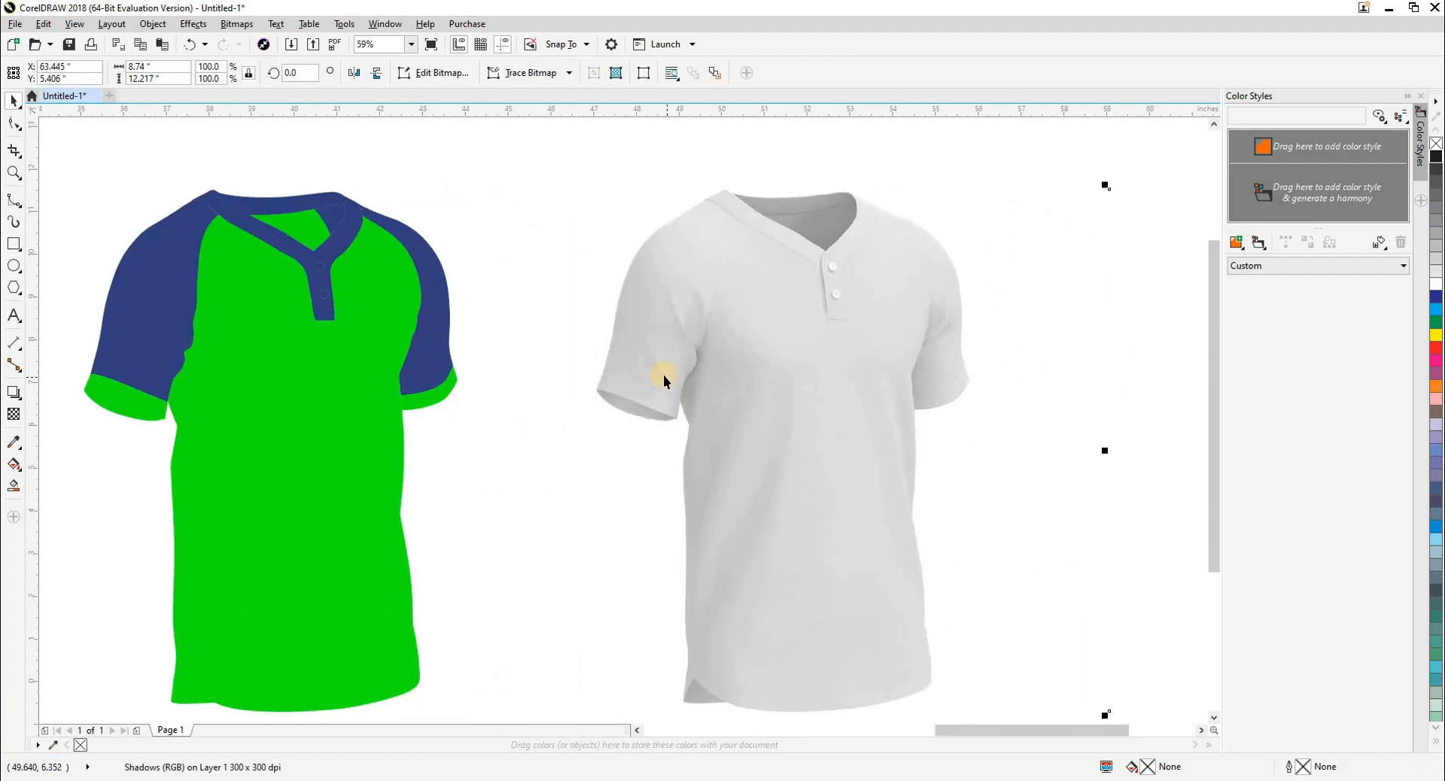
Step: Return the Shadows bitmap over the Lights bitmap and move the two selected effects layers together onto the coloured vector shirt
{"action": "scroll", "coordinate": [663, 373], "scroll_direction": "down", "scroll_amount": 2}
{"action": "key", "text": "Left"}
{"action": "left_click_drag", "start_coordinate": [581, 218], "coordinate": [865, 649]}
{"action": "key", "text": "Left"}
{"action": "key", "text": "Left"}
{"action": "scroll", "coordinate": [485, 301], "scroll_direction": "up", "scroll_amount": 3}
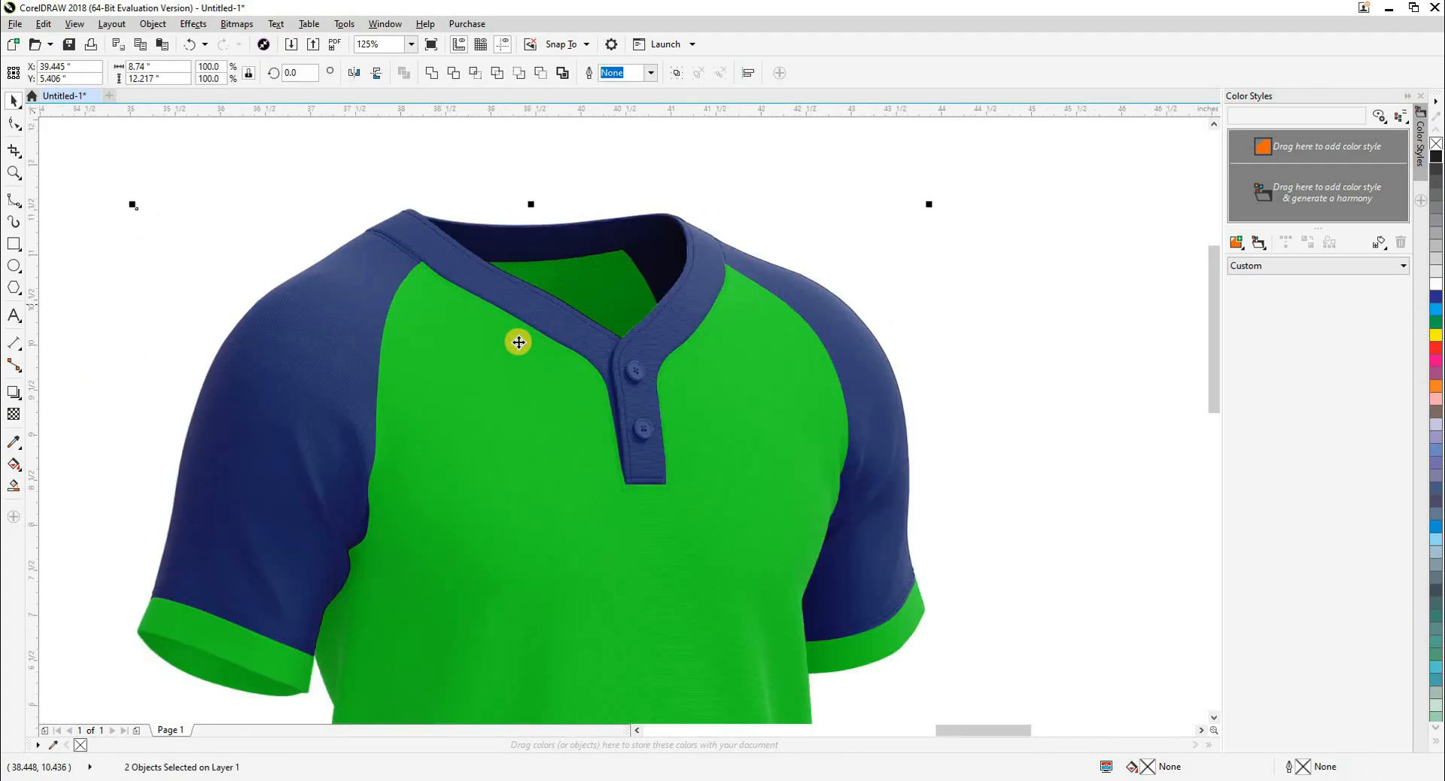
Step: Move the two effects layers 12 inches right, group them, and return the group and the remaining Shadows bitmap 12 inches left onto the shirt
{"action": "scroll", "coordinate": [557, 346], "scroll_direction": "down", "scroll_amount": 3}
{"action": "key", "text": "Right"}
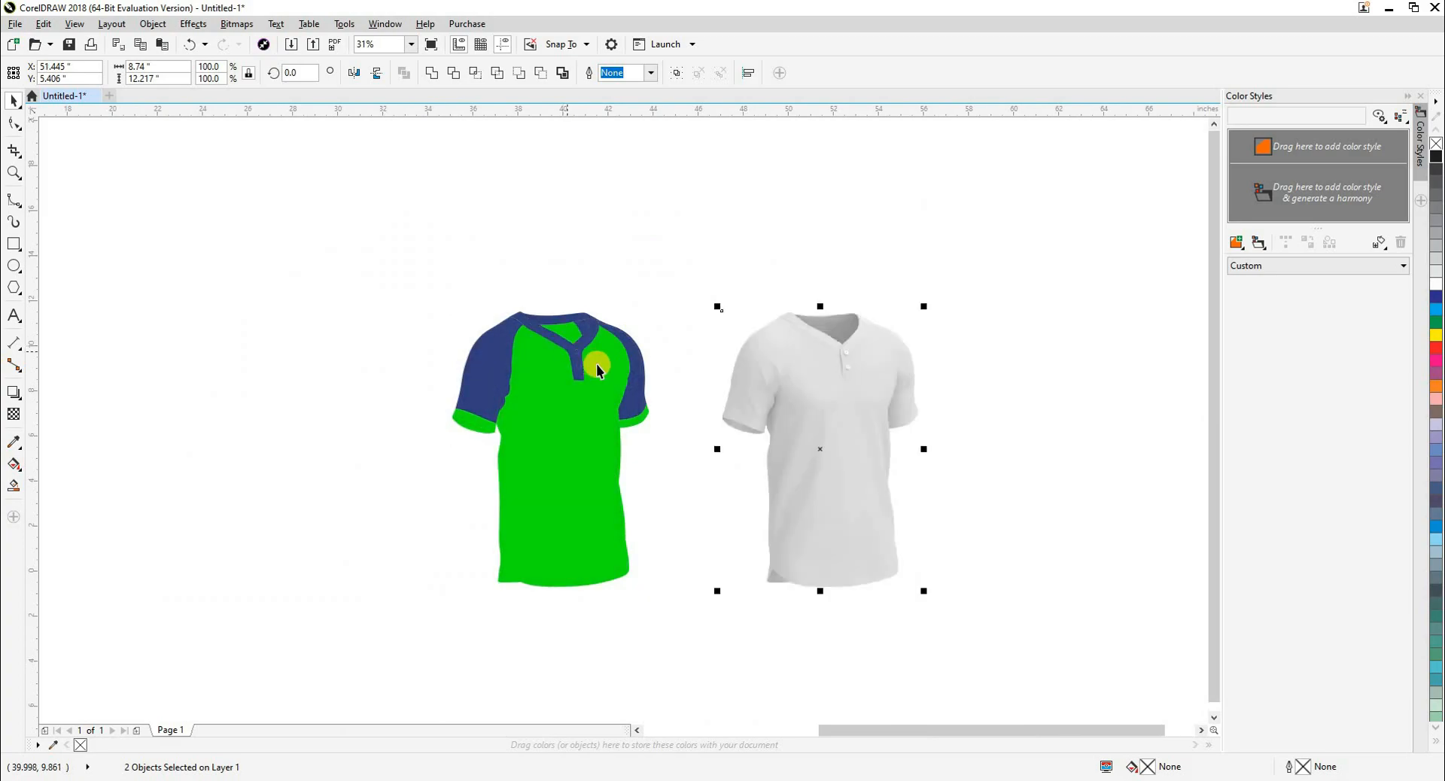
{"action": "key", "text": "ctrl+g"}
{"action": "key", "text": "Left"}
{"action": "left_click", "coordinate": [1023, 426]}
{"action": "key", "text": "Left"}
{"action": "key", "text": "Left"}
{"action": "scroll", "coordinate": [618, 332], "scroll_direction": "up", "scroll_amount": 2}
Step: Adjust the Shadows bitmap over the shirt to brightness -13, contrast -11 and intensity -16
{"action": "key", "text": "ctrl+b"}
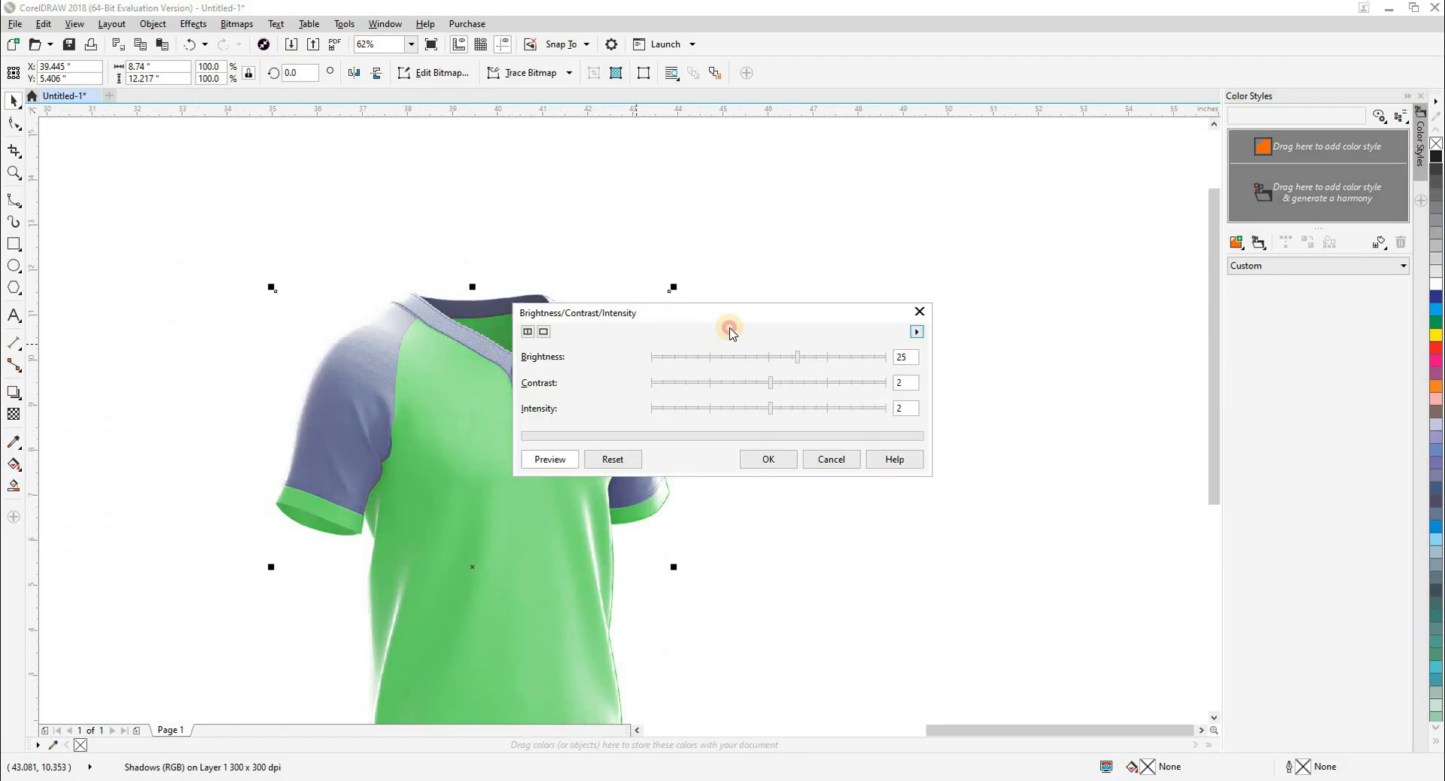
{"action": "left_click_drag", "start_coordinate": [730, 331], "coordinate": [806, 345]}
{"action": "left_click", "coordinate": [973, 374]}
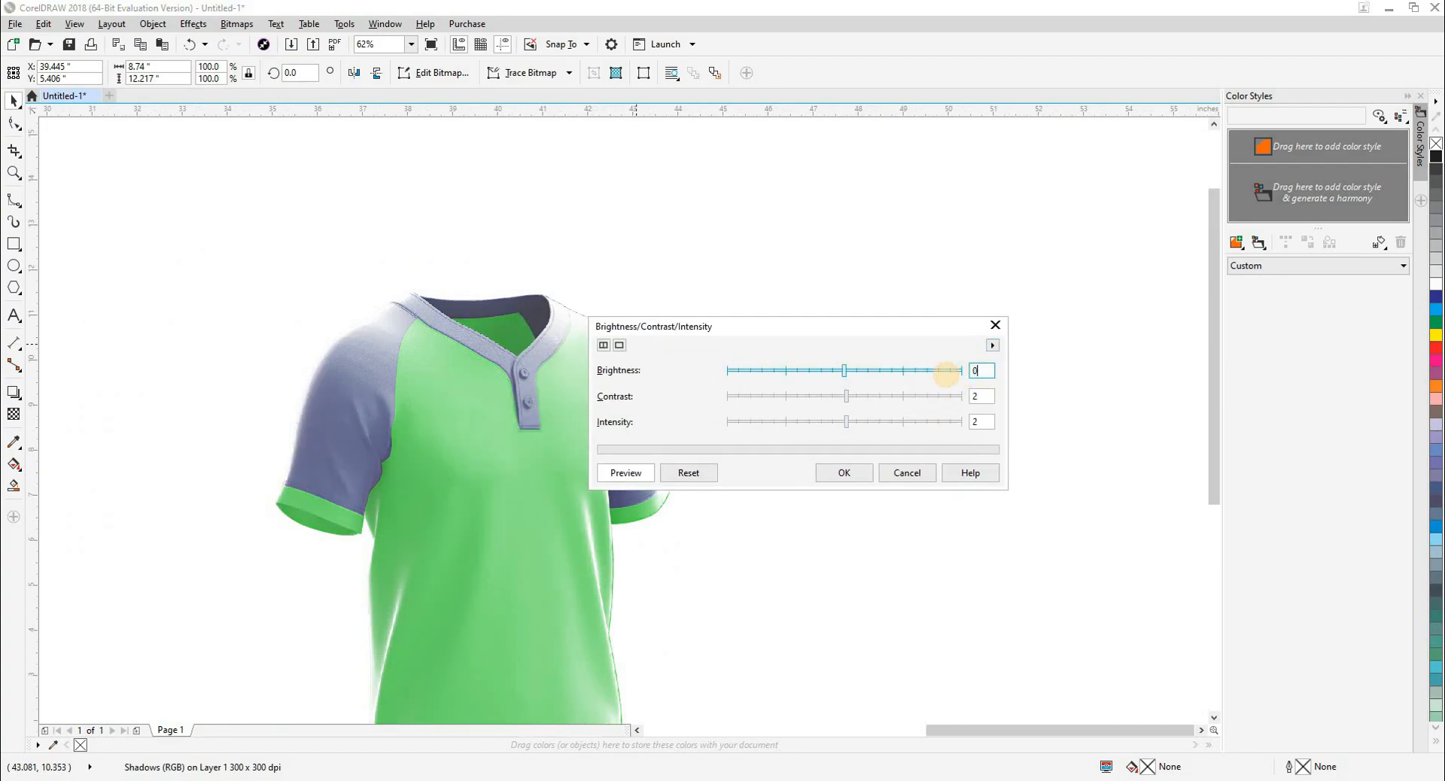
{"action": "type", "text": "0"}
{"action": "left_click", "coordinate": [981, 396]}
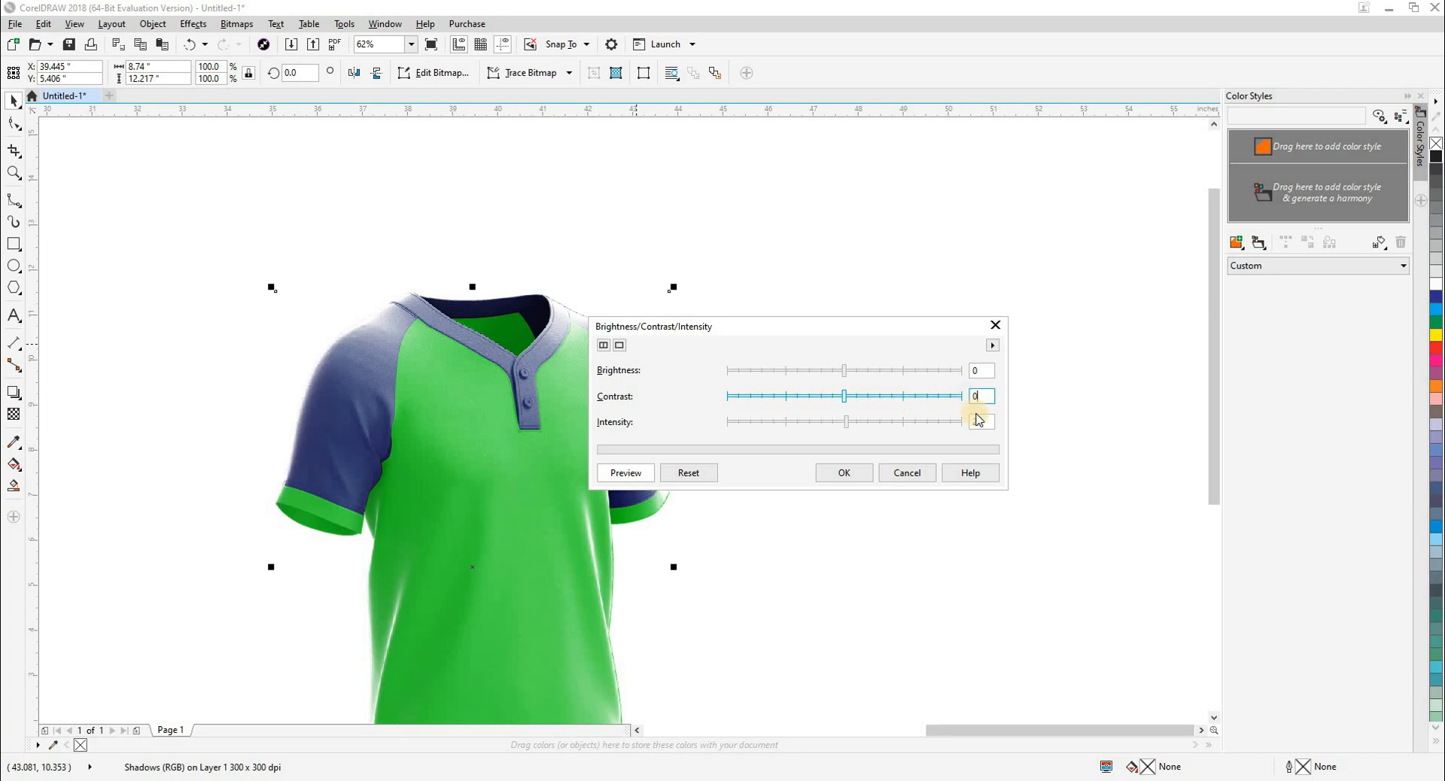
{"action": "left_click", "coordinate": [981, 420]}
{"action": "left_click", "coordinate": [976, 376]}
{"action": "left_click_drag", "start_coordinate": [964, 329], "coordinate": [1114, 325]}
{"action": "left_click_drag", "start_coordinate": [994, 366], "coordinate": [980, 369]}
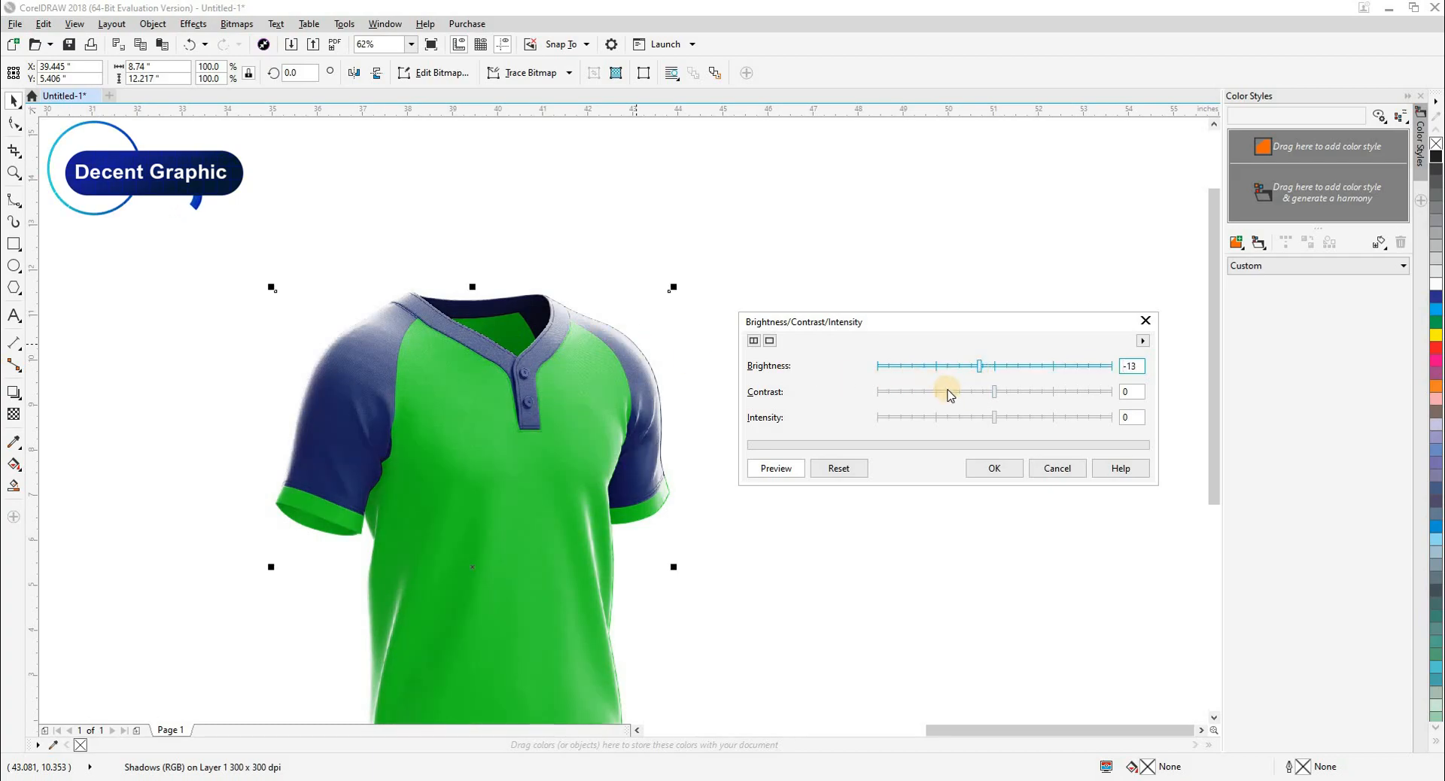
{"action": "left_click_drag", "start_coordinate": [989, 398], "coordinate": [978, 394]}
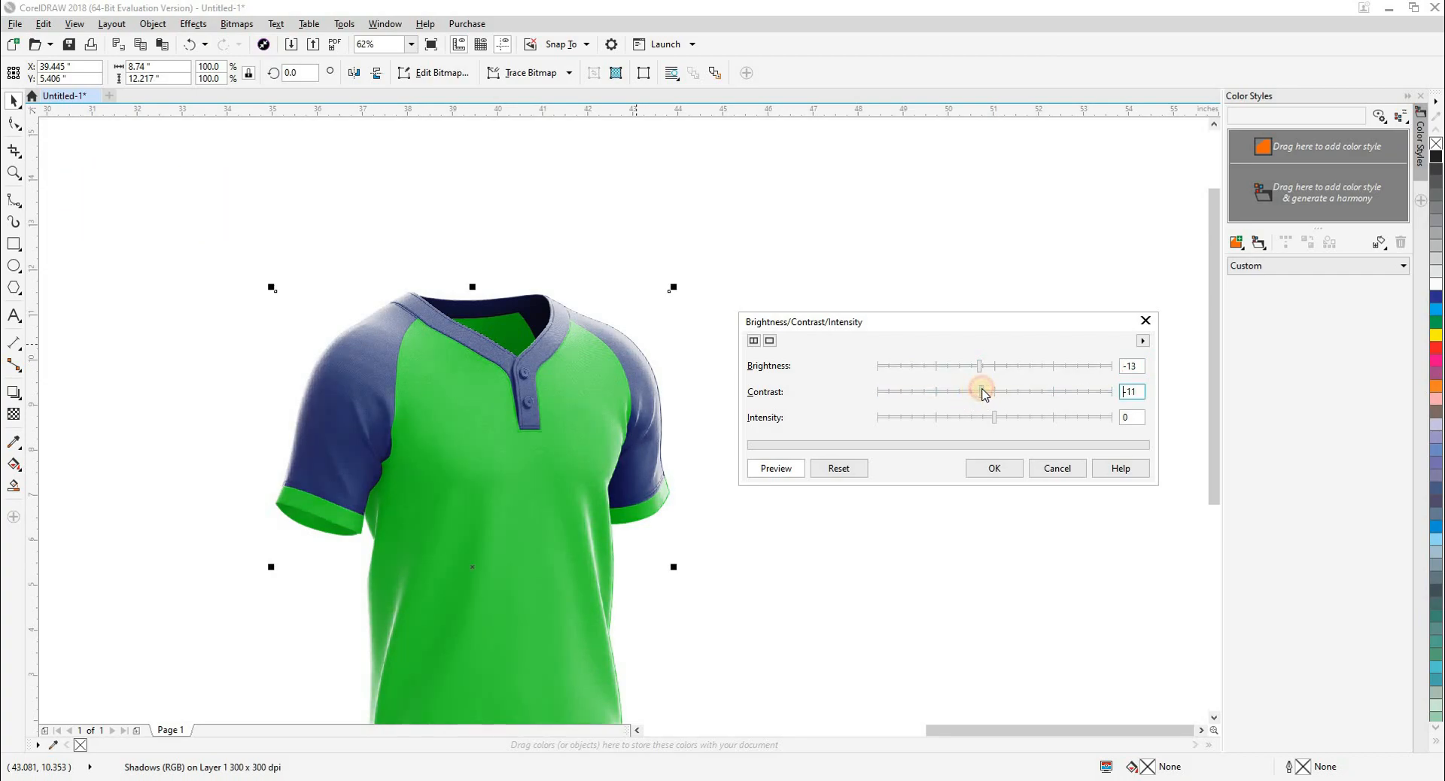
{"action": "left_click_drag", "start_coordinate": [997, 426], "coordinate": [977, 421]}
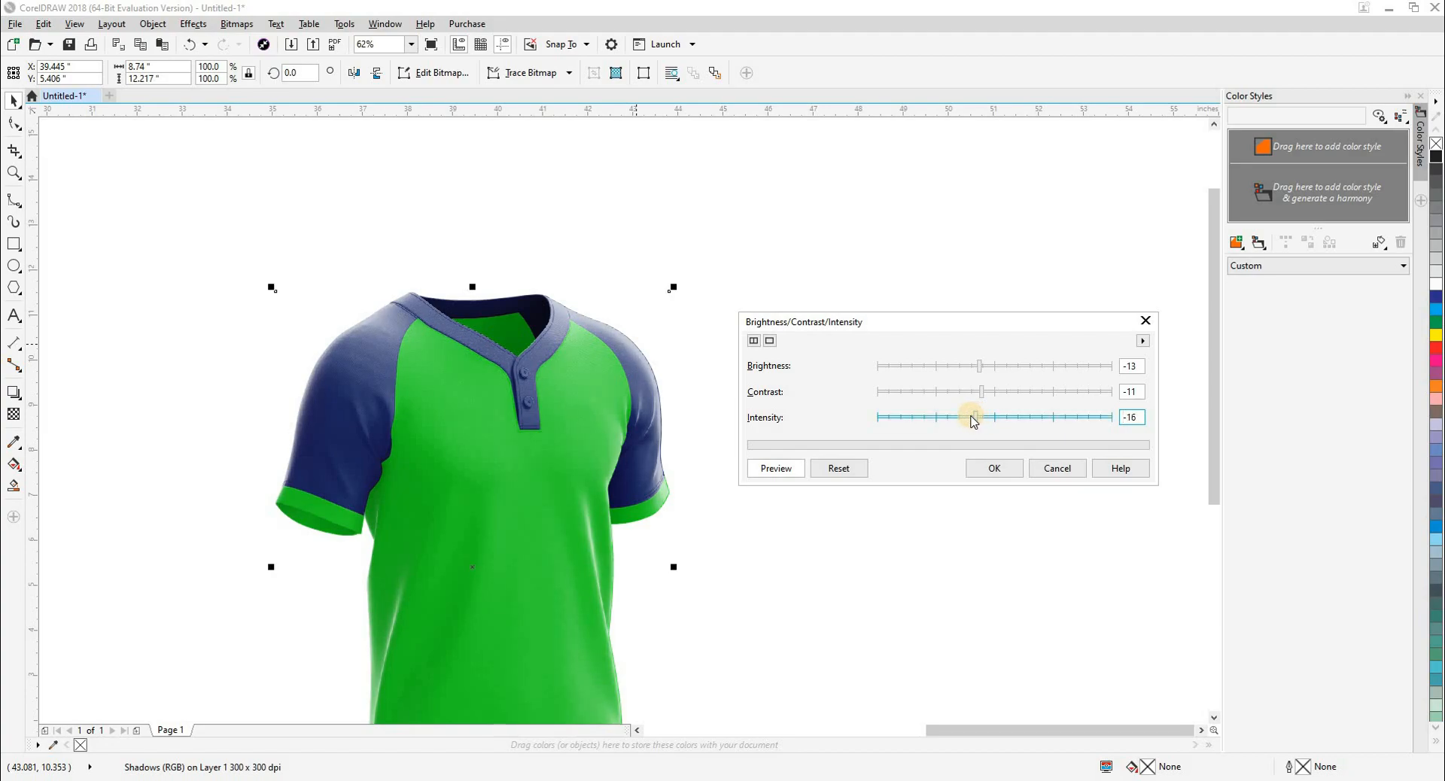
{"action": "left_click", "coordinate": [996, 472]}
Step: Compare the shirt before and after the Shadows bitmap's tonal adjustment by undoing and reapplying it
{"action": "scroll", "coordinate": [463, 333], "scroll_direction": "down", "scroll_amount": 2}
{"action": "left_click", "coordinate": [580, 440]}
{"action": "key", "text": "z"}
{"action": "left_click_drag", "start_coordinate": [405, 294], "coordinate": [694, 544]}
{"action": "key", "text": "space"}
{"action": "left_click", "coordinate": [471, 220]}
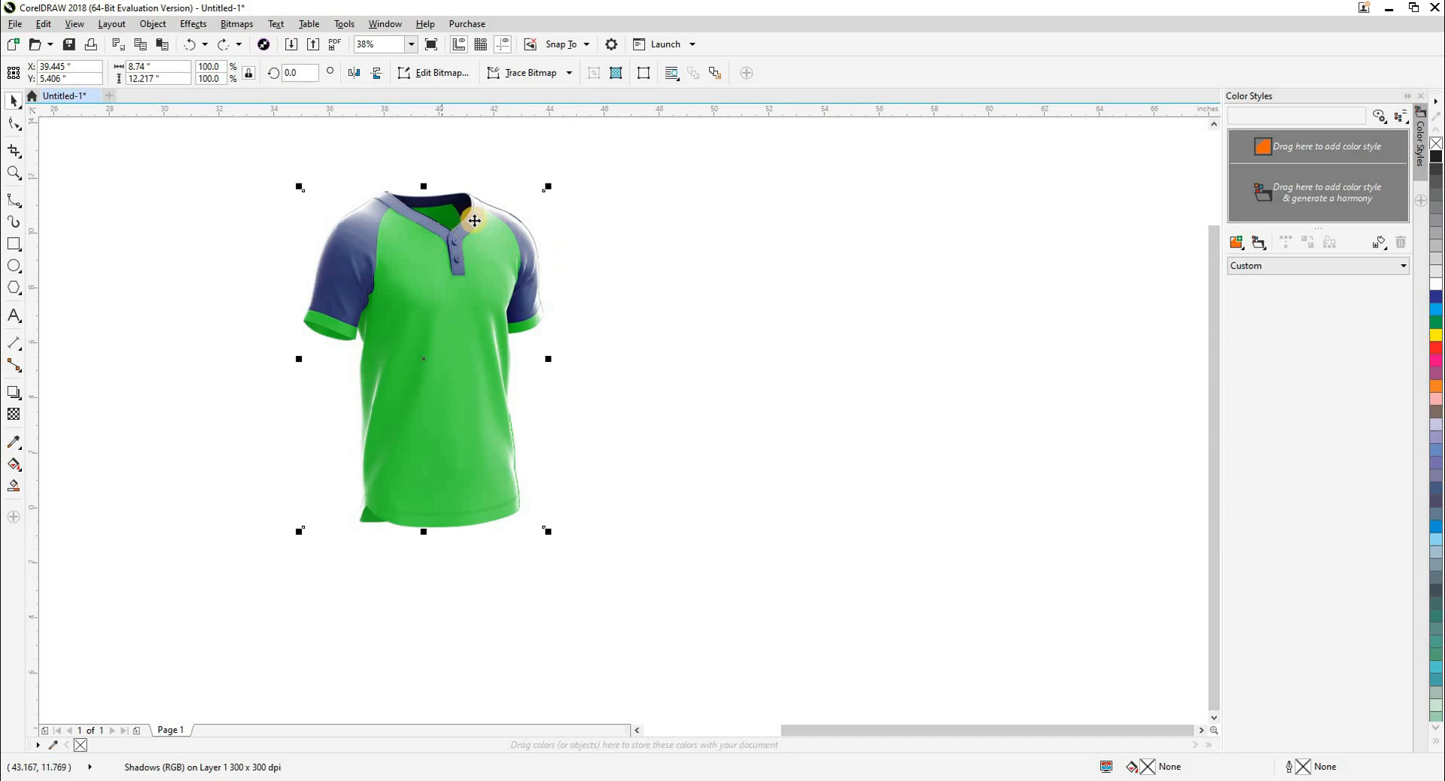
{"action": "key", "text": "ctrl+shift+z"}
{"action": "key", "text": "ctrl+z"}
{"action": "key", "text": "ctrl+shift+z"}
{"action": "key", "text": "z"}
{"action": "left_click_drag", "start_coordinate": [270, 156], "coordinate": [619, 556]}
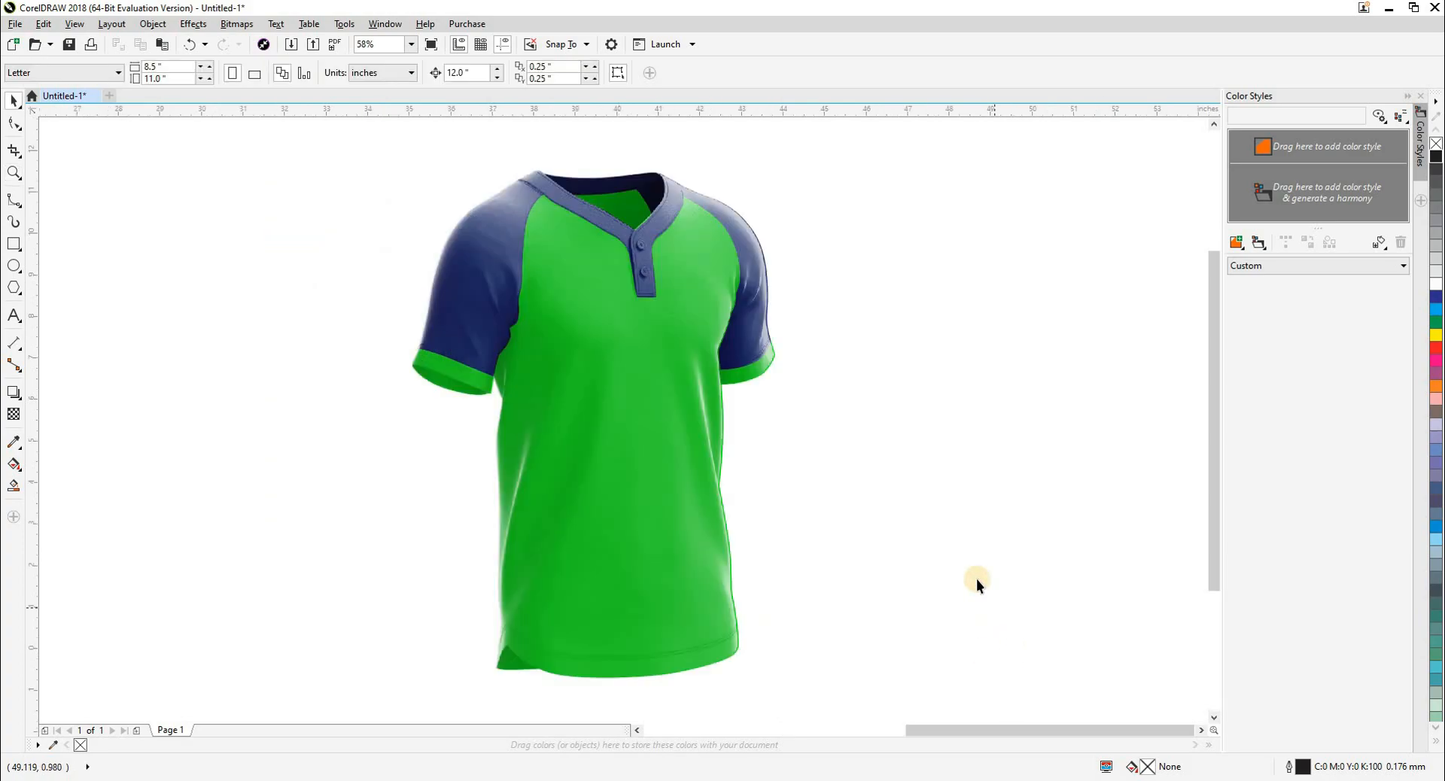
{"action": "key", "text": "shift+F9"}
{"action": "key", "text": "shift+F9"}
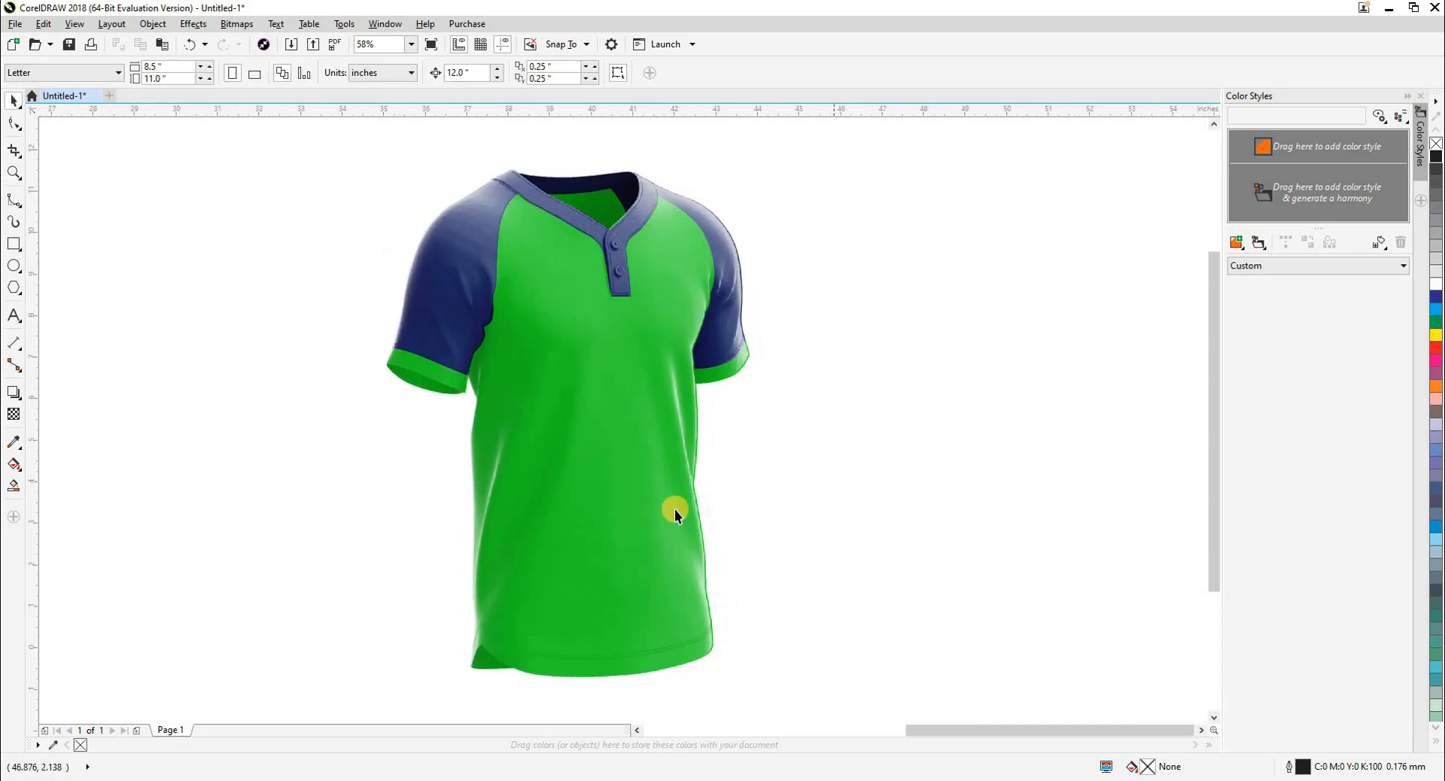
Step: Move the Shadows bitmap and the effects group 12 inches right, off the coloured shirt
{"action": "left_click", "coordinate": [641, 504]}
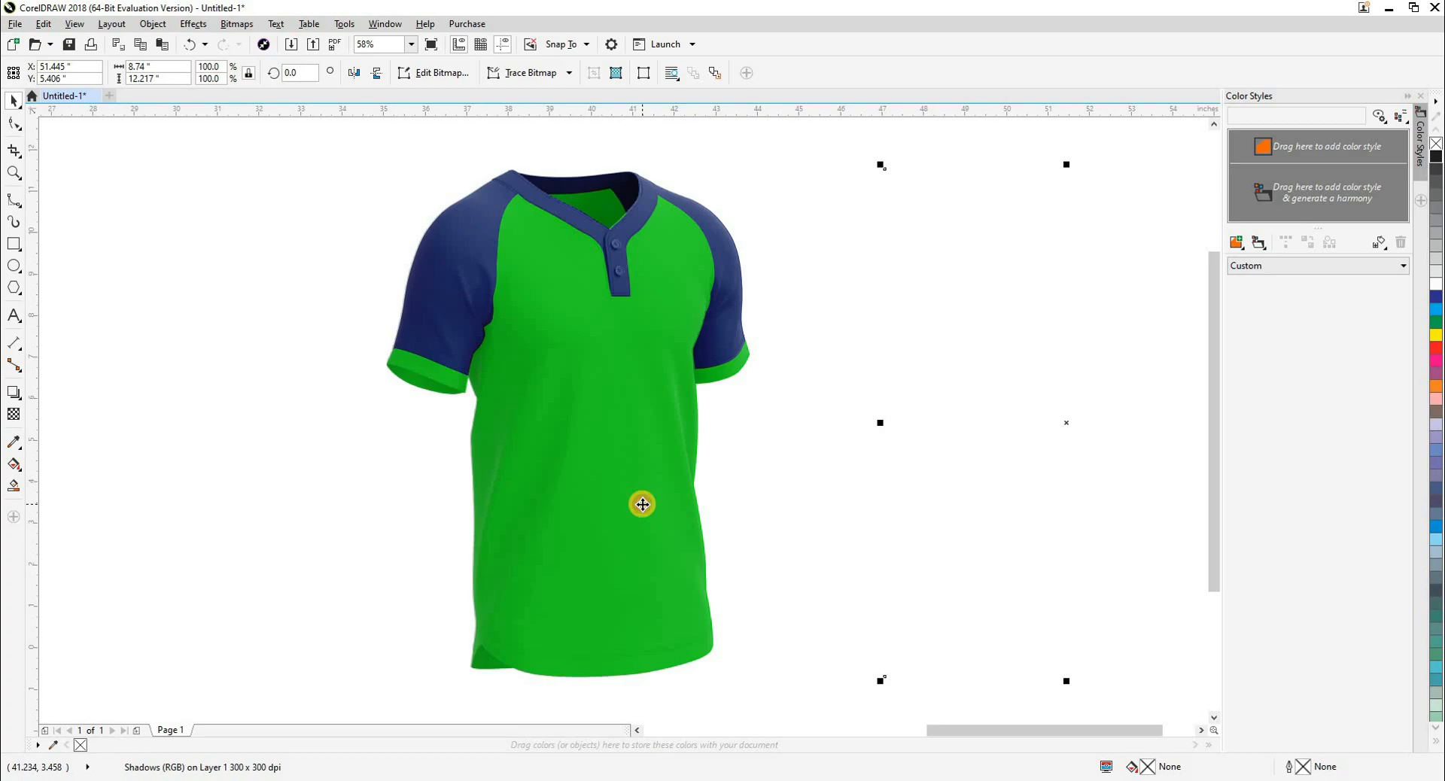
{"action": "key", "text": "ctrl+z"}
{"action": "scroll", "coordinate": [745, 450], "scroll_direction": "down", "scroll_amount": 2}
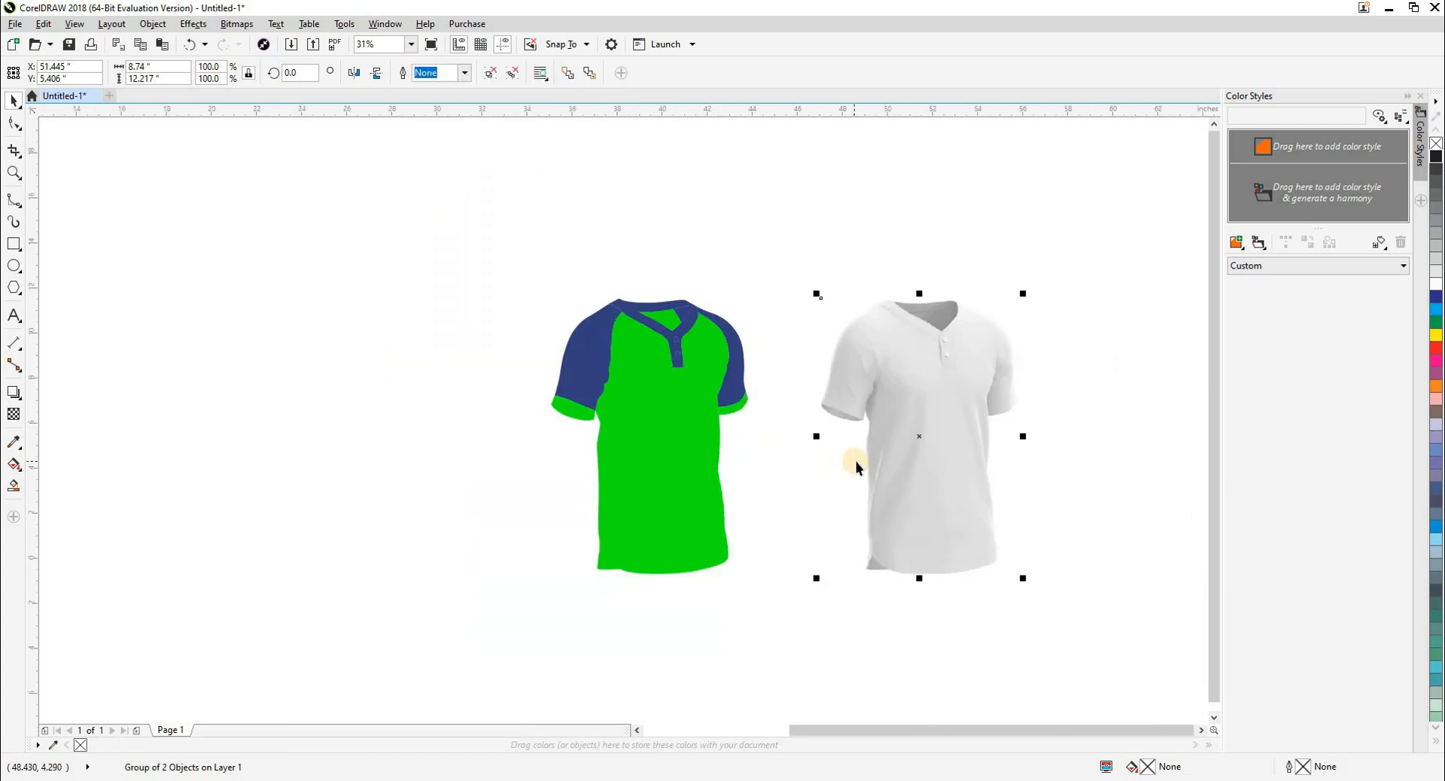
Step: Select all the grey effects pieces beside the shirt, group them, and place them 12 inches left over the coloured vector shirt
{"action": "mouse_move", "coordinate": [761, 223]}
{"action": "left_mouse_down"}
{"action": "mouse_move", "coordinate": [804, 252]}
{"action": "mouse_move", "coordinate": [1099, 648]}
{"action": "left_mouse_up"}
{"action": "key", "text": "Left"}
{"action": "key", "text": "Right"}
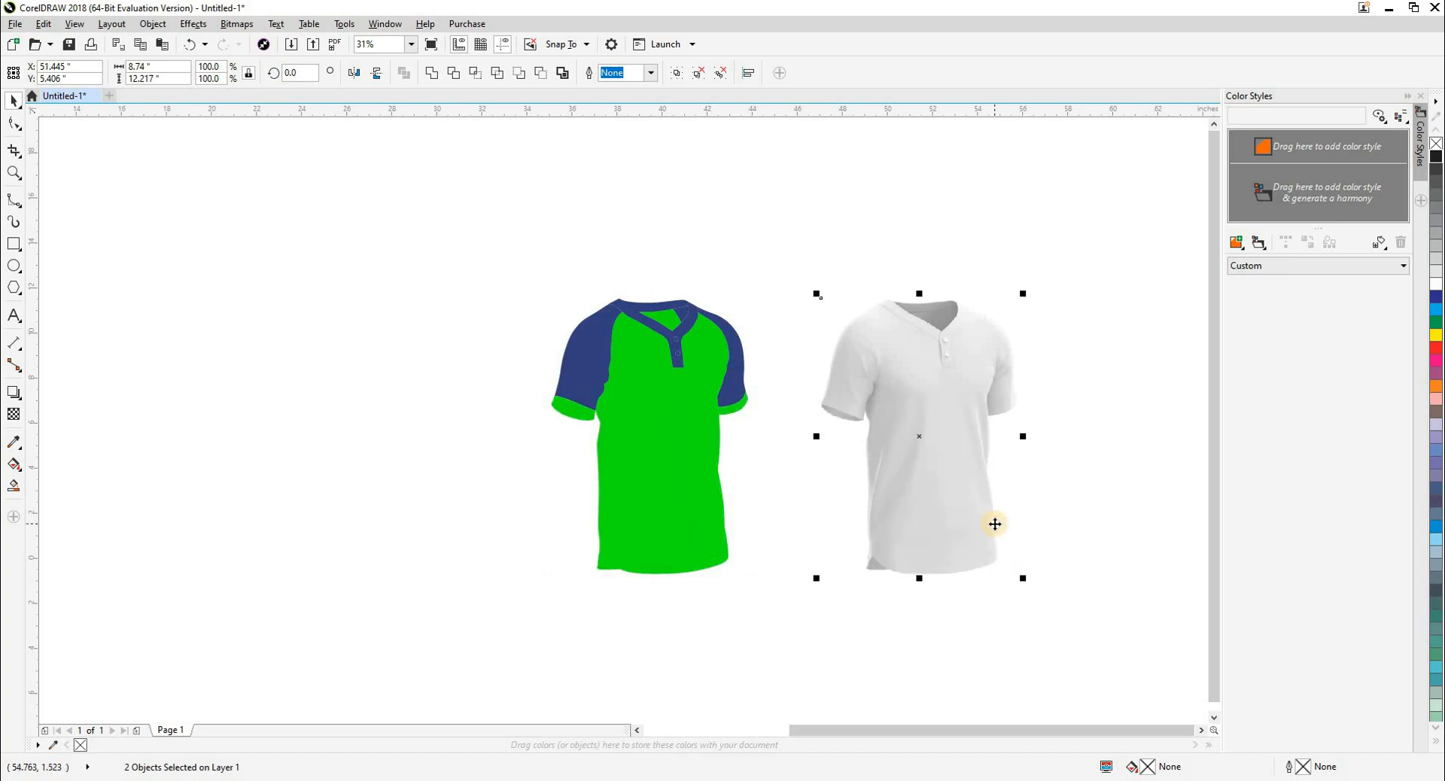
{"action": "key", "text": "Left"}
{"action": "key", "text": "z"}
{"action": "left_click_drag", "start_coordinate": [819, 577], "coordinate": [829, 607]}
{"action": "key", "text": "space"}
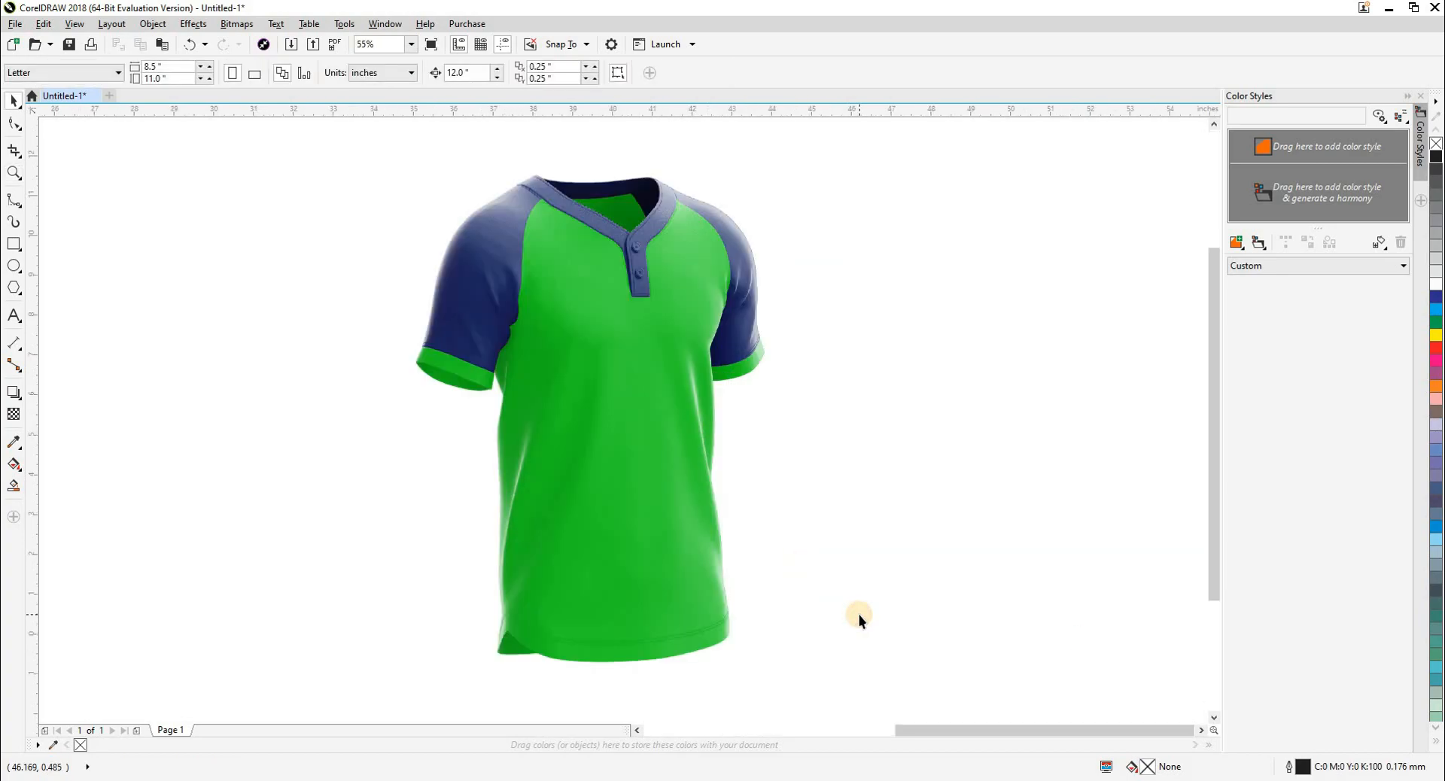
Step: Move the combined effects group 12 inches right to expose the flat coloured shirt for editing
{"action": "scroll", "coordinate": [858, 613], "scroll_direction": "down", "scroll_amount": 1}
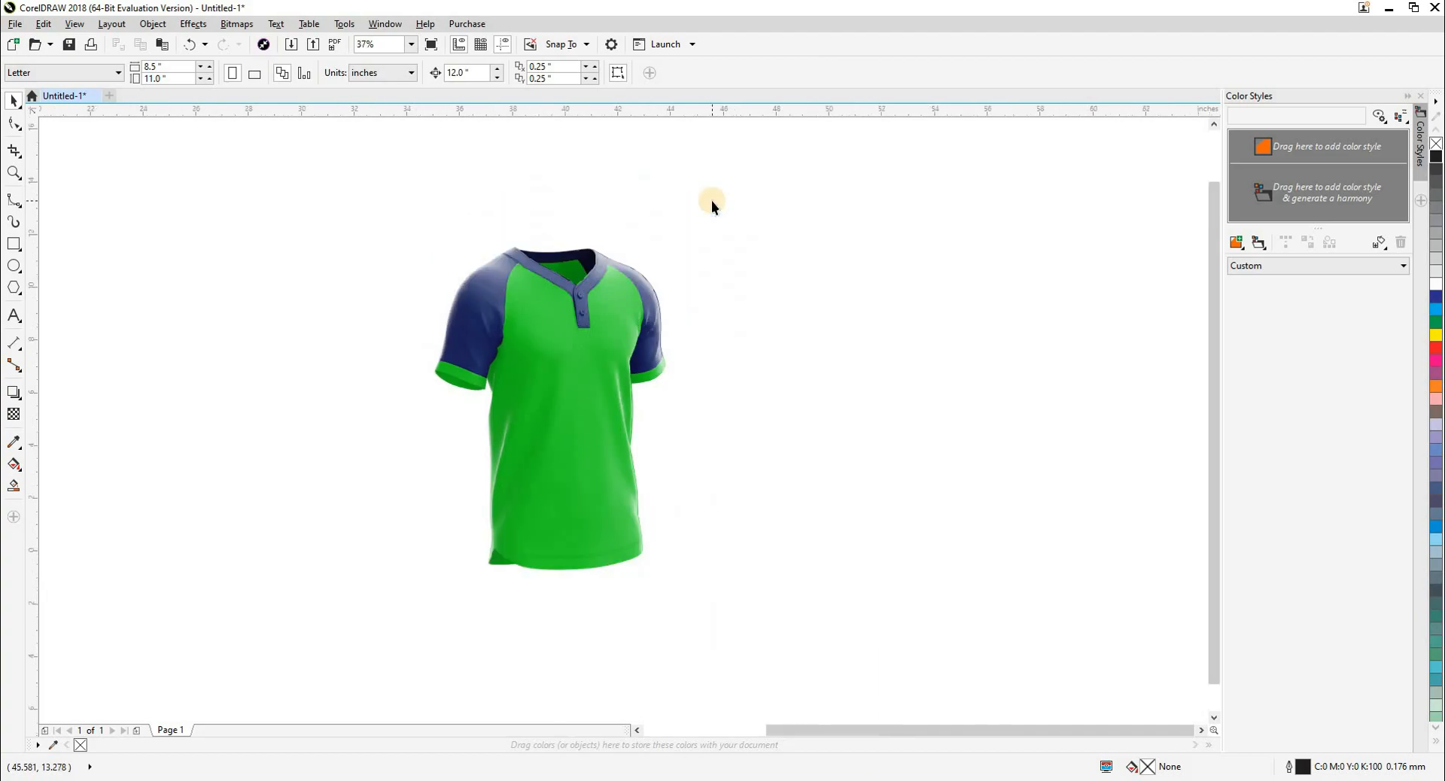
{"action": "left_click", "coordinate": [610, 362]}
{"action": "key", "text": "Right"}
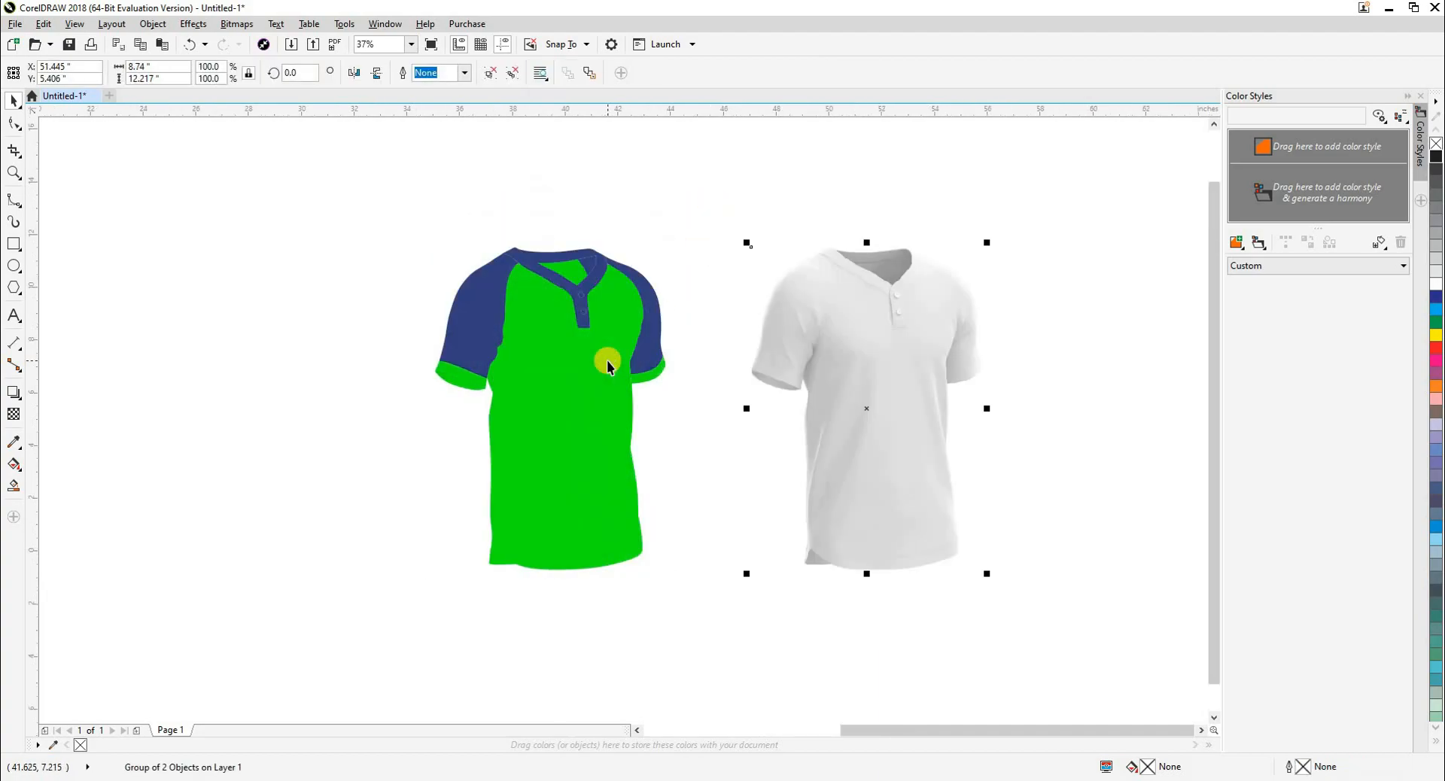
{"action": "left_click", "coordinate": [646, 205]}
{"action": "key", "text": "z"}
{"action": "left_click_drag", "start_coordinate": [403, 200], "coordinate": [760, 630]}
{"action": "key", "text": "space"}
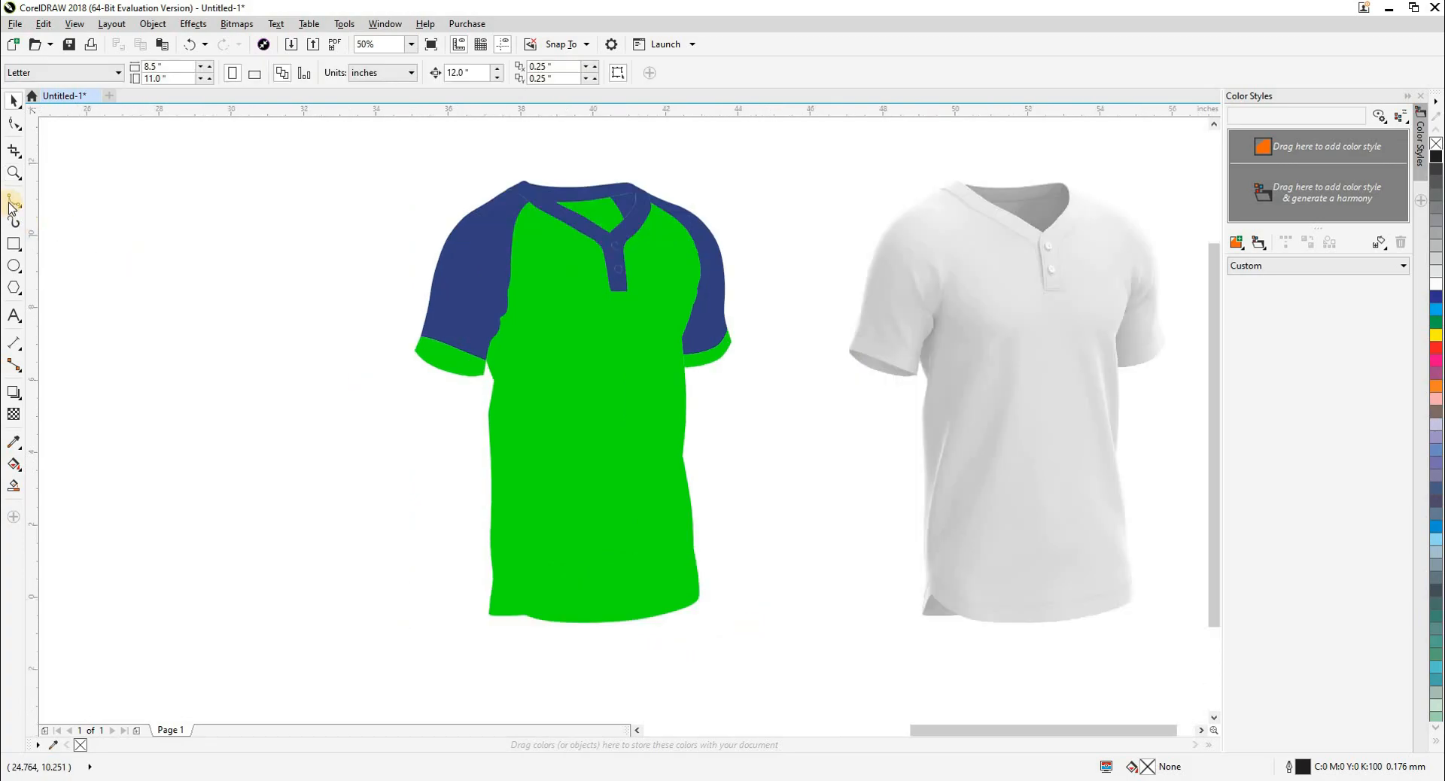
Step: Draw a vertical line about 14.25 inches long well left of the coloured shirt and set its outline width to 1.0 mm
{"action": "key", "text": "F5"}
{"action": "scroll", "coordinate": [470, 289], "scroll_direction": "left", "scroll_amount": 5}
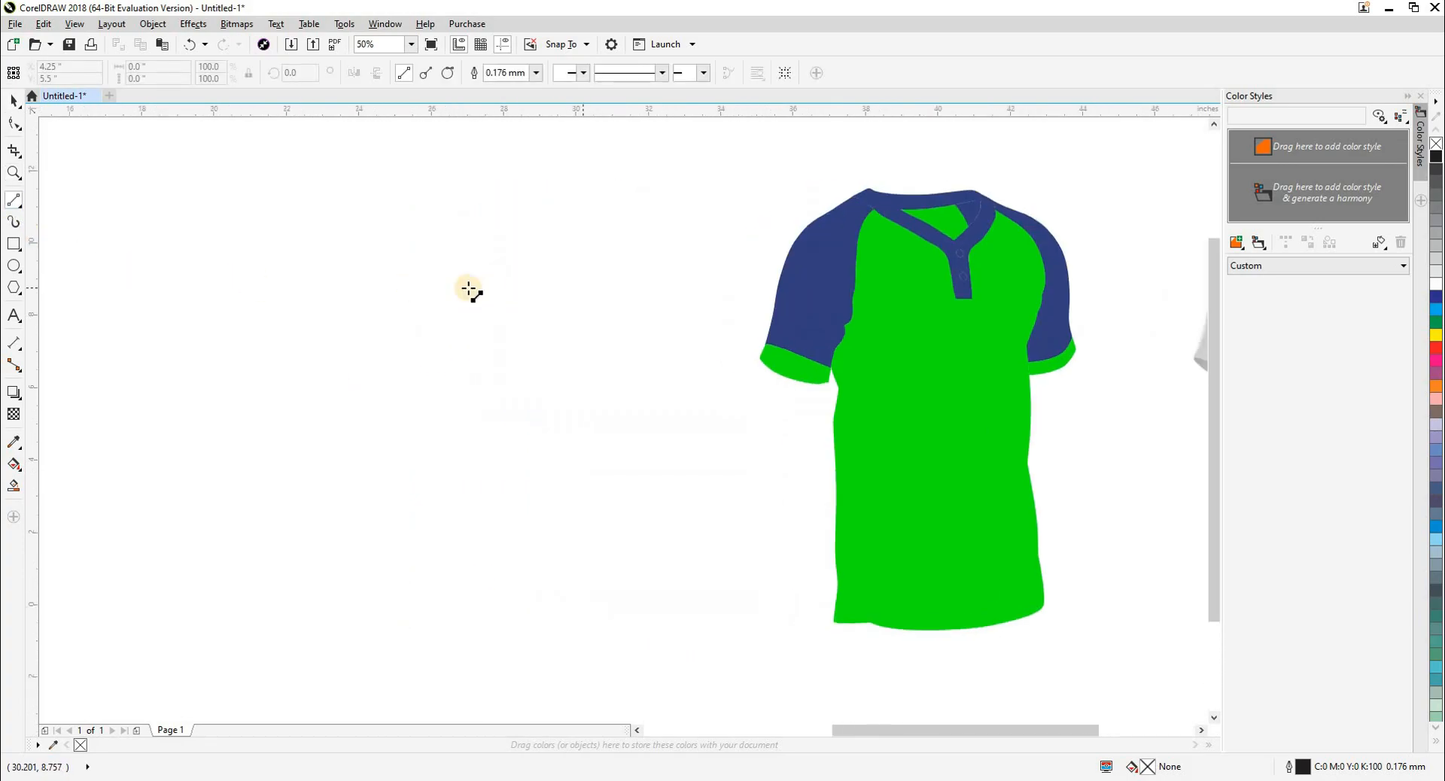
{"action": "scroll", "coordinate": [470, 290], "scroll_direction": "down", "scroll_amount": 2}
{"action": "left_click", "coordinate": [388, 226]}
{"action": "left_click", "coordinate": [387, 491]}
{"action": "key", "text": "space"}
{"action": "left_click_drag", "start_coordinate": [391, 313], "coordinate": [313, 313]}
{"action": "scroll", "coordinate": [314, 313], "scroll_direction": "up", "scroll_amount": 2}
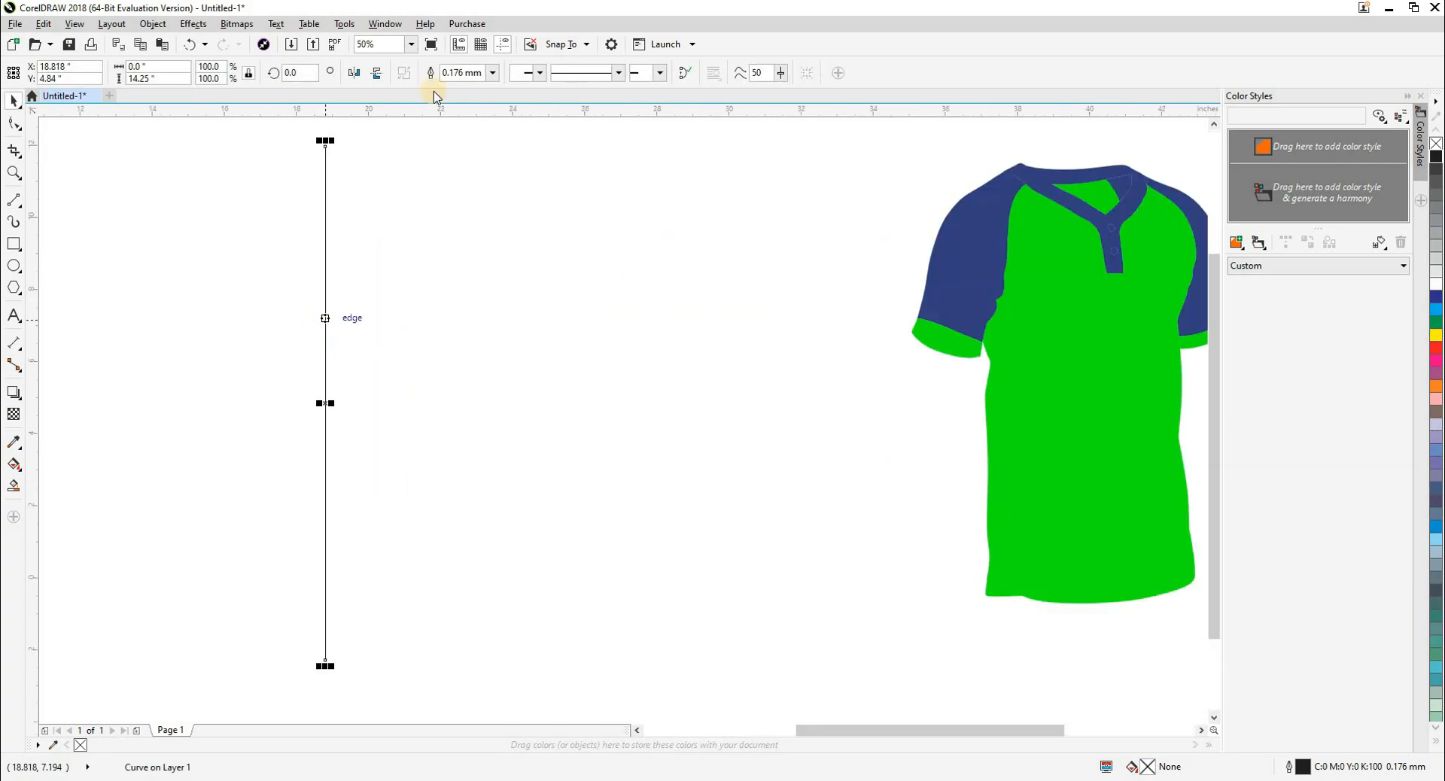
{"action": "left_click", "coordinate": [492, 72]}
{"action": "left_click", "coordinate": [459, 173]}
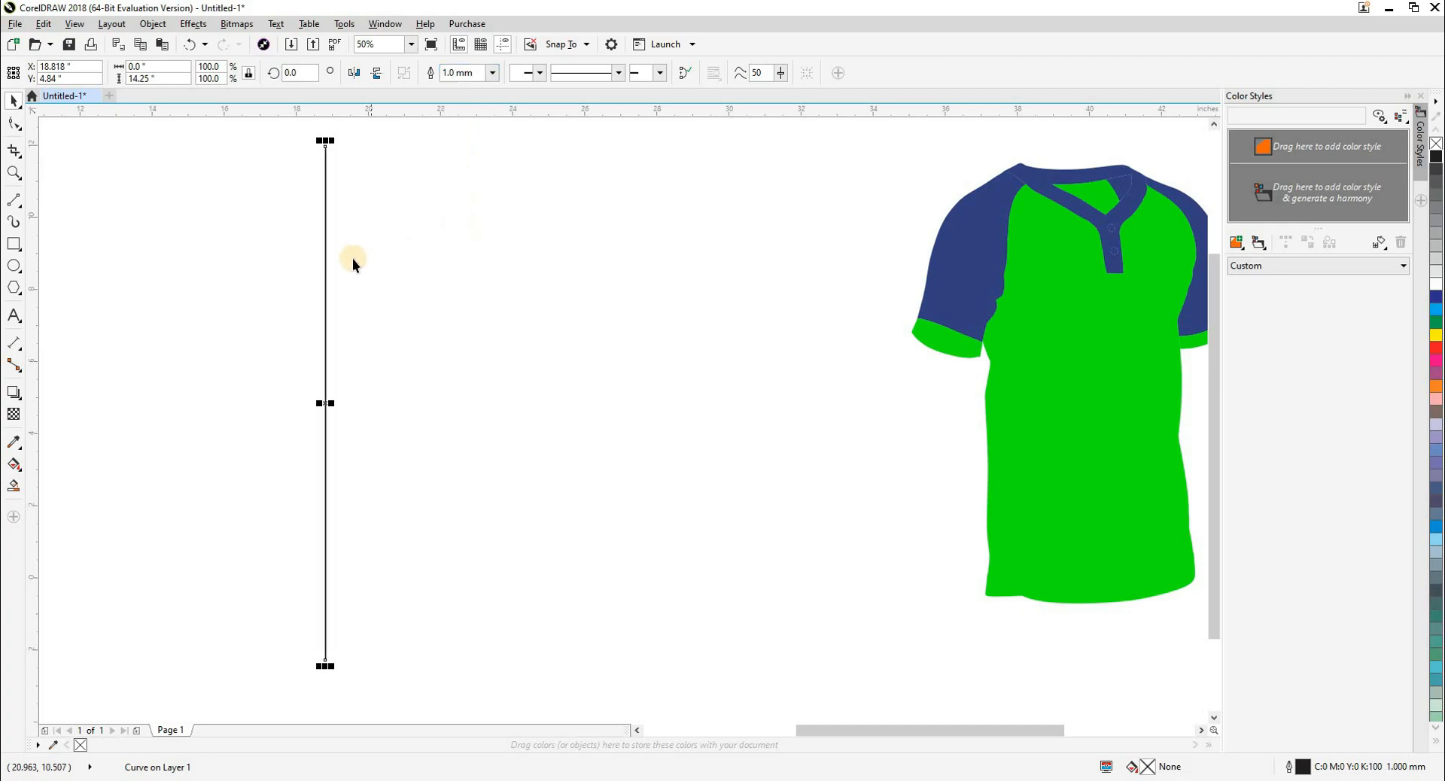
Step: Copy the line slightly to its right and repeat the duplication until there are 14 evenly spaced vertical lines
{"action": "left_click_drag", "start_coordinate": [327, 274], "coordinate": [346, 281]}
{"action": "scroll", "coordinate": [374, 291], "scroll_direction": "down", "scroll_amount": 3}
{"action": "key", "text": "ctrl+r"}
{"action": "key", "text": "ctrl+r"}
{"action": "key", "text": "ctrl+r"}
{"action": "key", "text": "ctrl+r"}
{"action": "key", "text": "ctrl+r"}
{"action": "key", "text": "ctrl+r"}
{"action": "key", "text": "ctrl+r"}
{"action": "key", "text": "ctrl+r"}
{"action": "key", "text": "ctrl+r"}
{"action": "key", "text": "ctrl+r"}
{"action": "key", "text": "ctrl+r"}
{"action": "key", "text": "ctrl+r"}
Step: Try the 14 vertical lines over the coloured shirt and move them back to its left
{"action": "left_click_drag", "start_coordinate": [352, 244], "coordinate": [572, 368]}
{"action": "scroll", "coordinate": [629, 429], "scroll_direction": "up", "scroll_amount": 3}
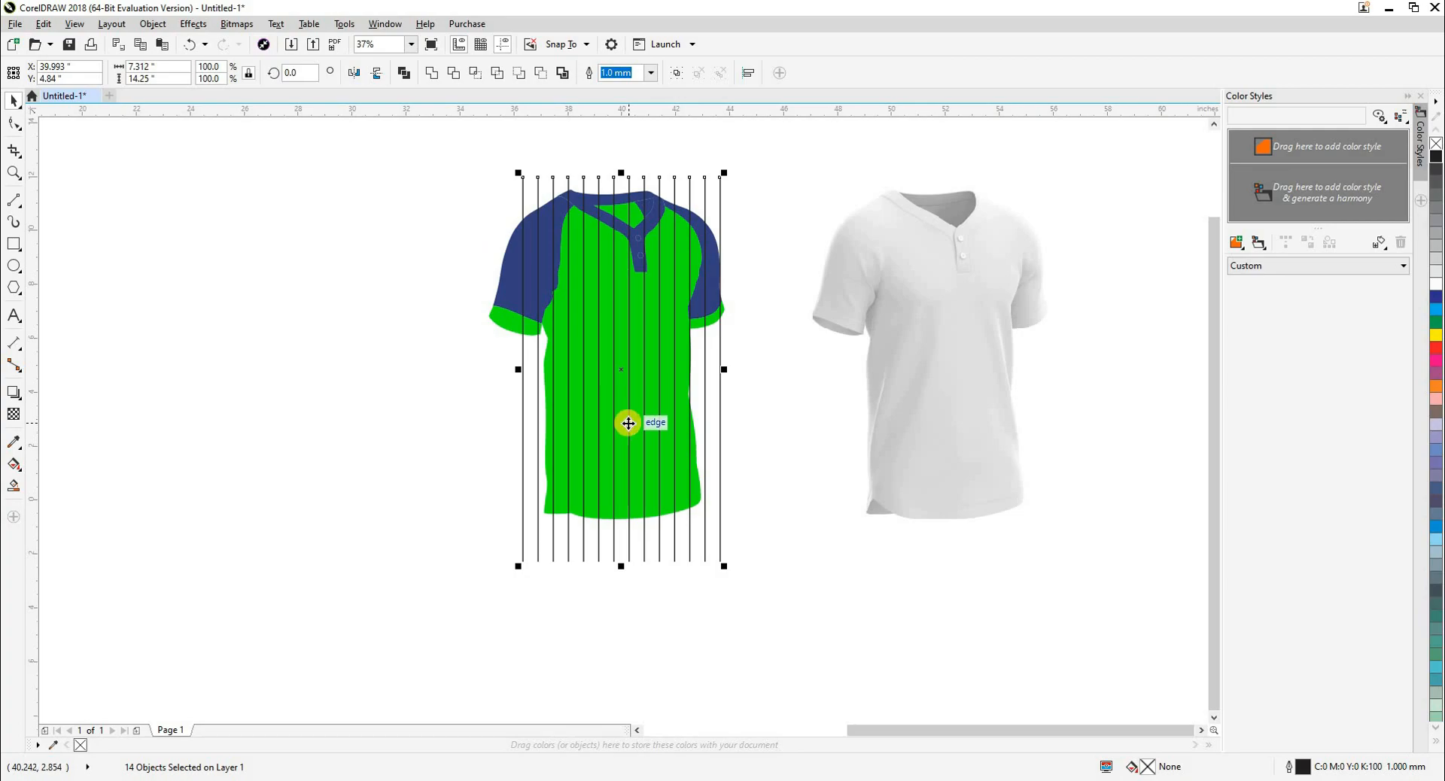
{"action": "left_click_drag", "start_coordinate": [628, 423], "coordinate": [338, 420]}
Step: Move the outermost right line inward and distribute all 14 lines evenly across a total width of 6.75 inches
{"action": "left_click", "coordinate": [432, 414]}
{"action": "left_click_drag", "start_coordinate": [432, 414], "coordinate": [287, 447]}
{"action": "key", "text": "ctrl+z"}
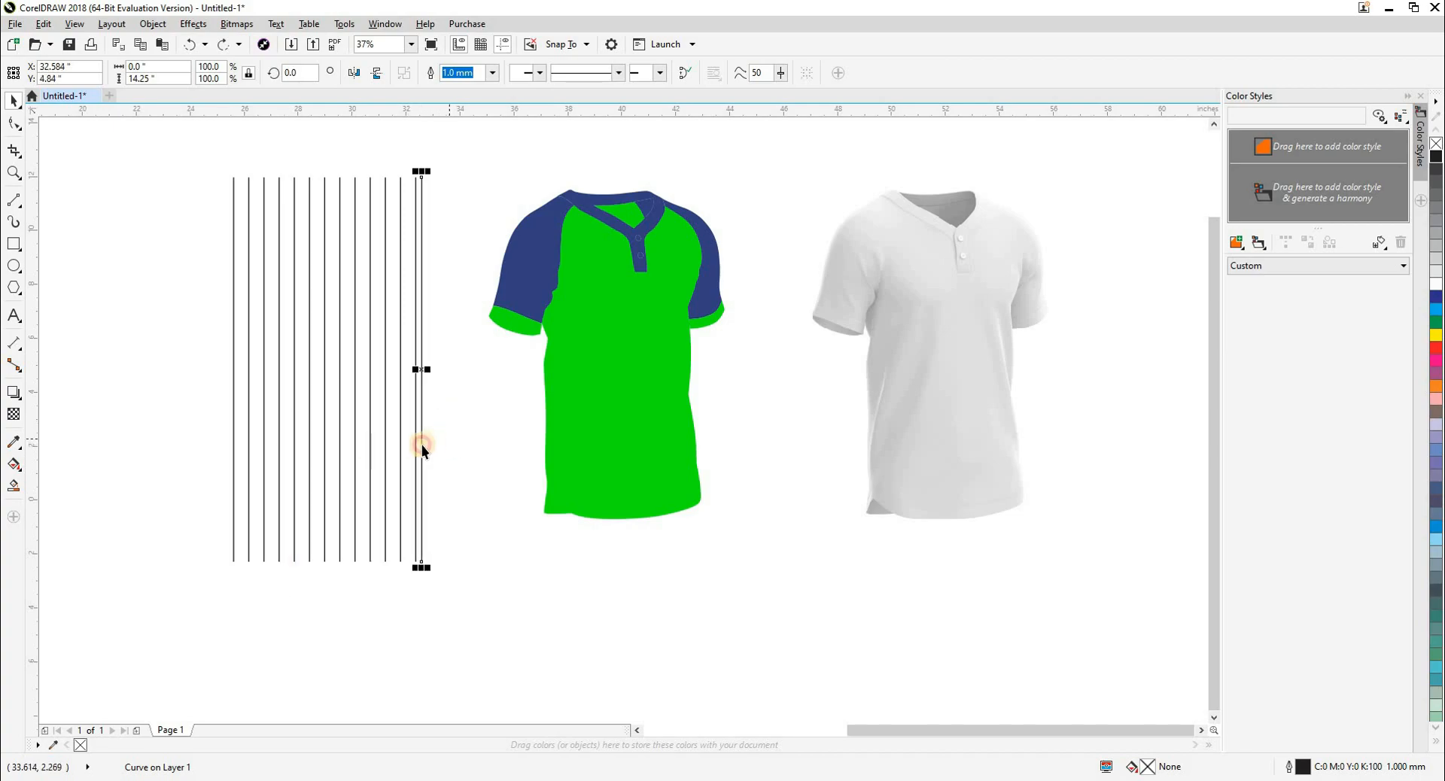
{"action": "left_click_drag", "start_coordinate": [416, 448], "coordinate": [189, 477]}
{"action": "left_click", "coordinate": [277, 467]}
{"action": "key", "text": "shift+p"}
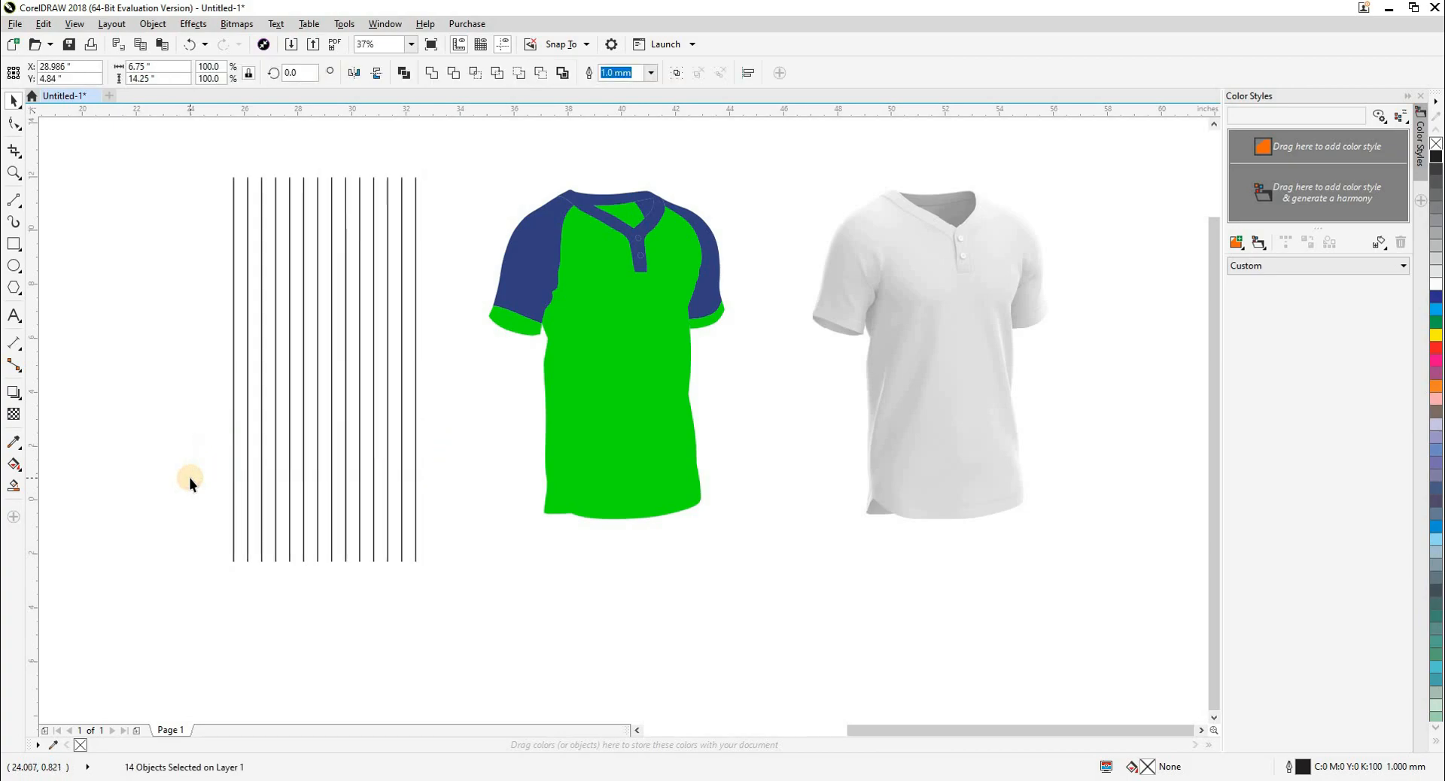
Step: Group the 14 lines and centre the group horizontally on the green shirt body
{"action": "key", "text": "ctrl+g"}
{"action": "left_click", "coordinate": [584, 500], "text": "shift"}
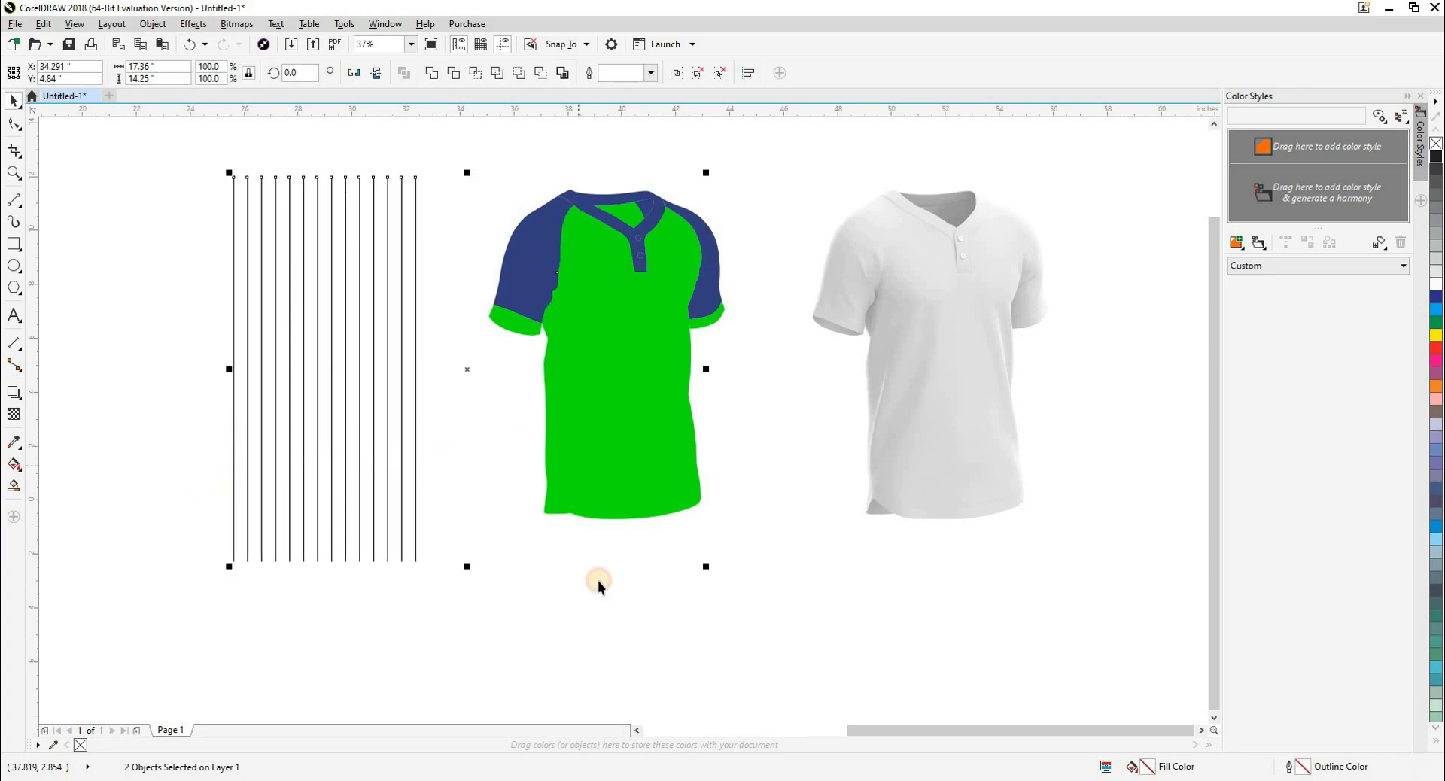
{"action": "key", "text": "c"}
{"action": "left_click", "coordinate": [594, 579]}
{"action": "left_click", "coordinate": [585, 542]}
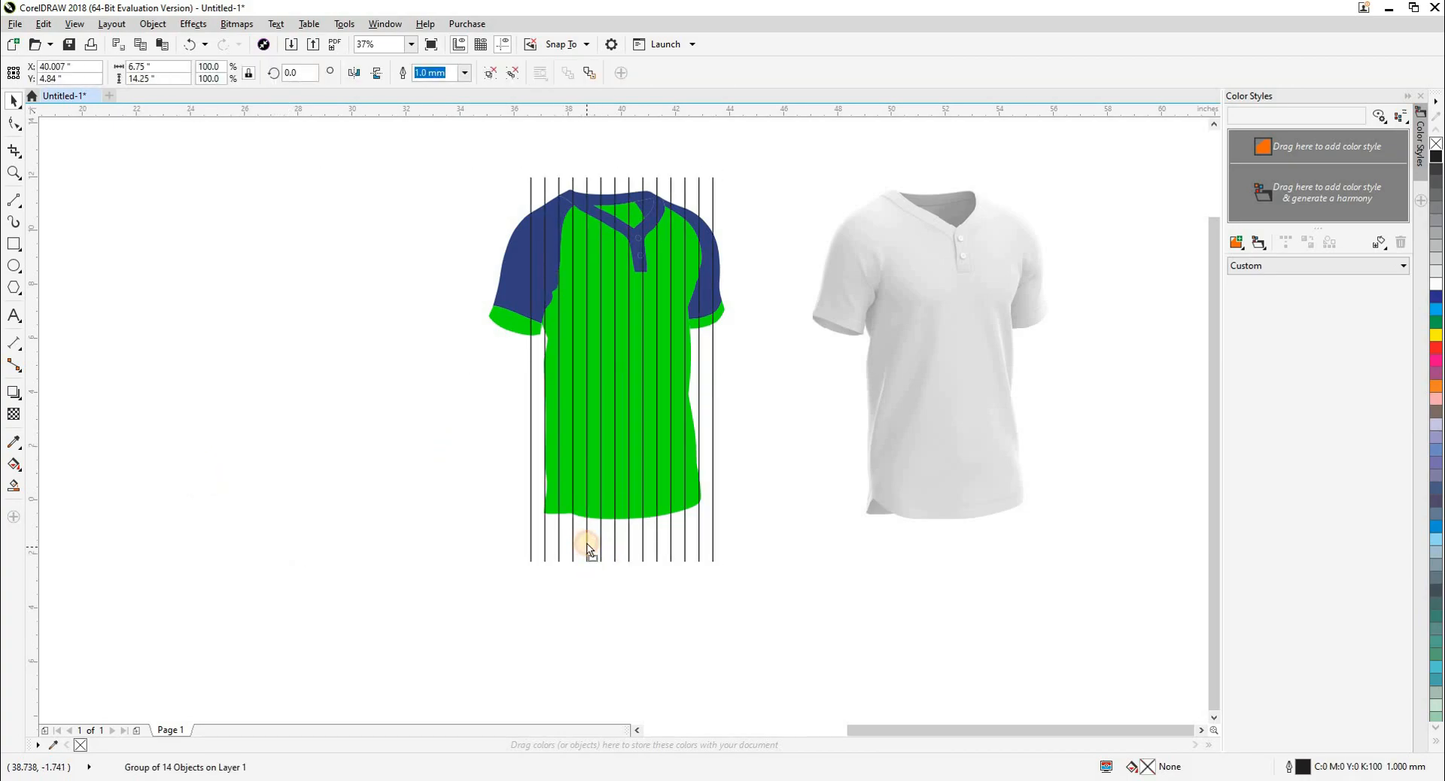
Step: Fill the green shirt body with white and clip the grouped vertical lines inside it as pinstripes
{"action": "left_click", "coordinate": [648, 454]}
{"action": "left_click", "coordinate": [1437, 291]}
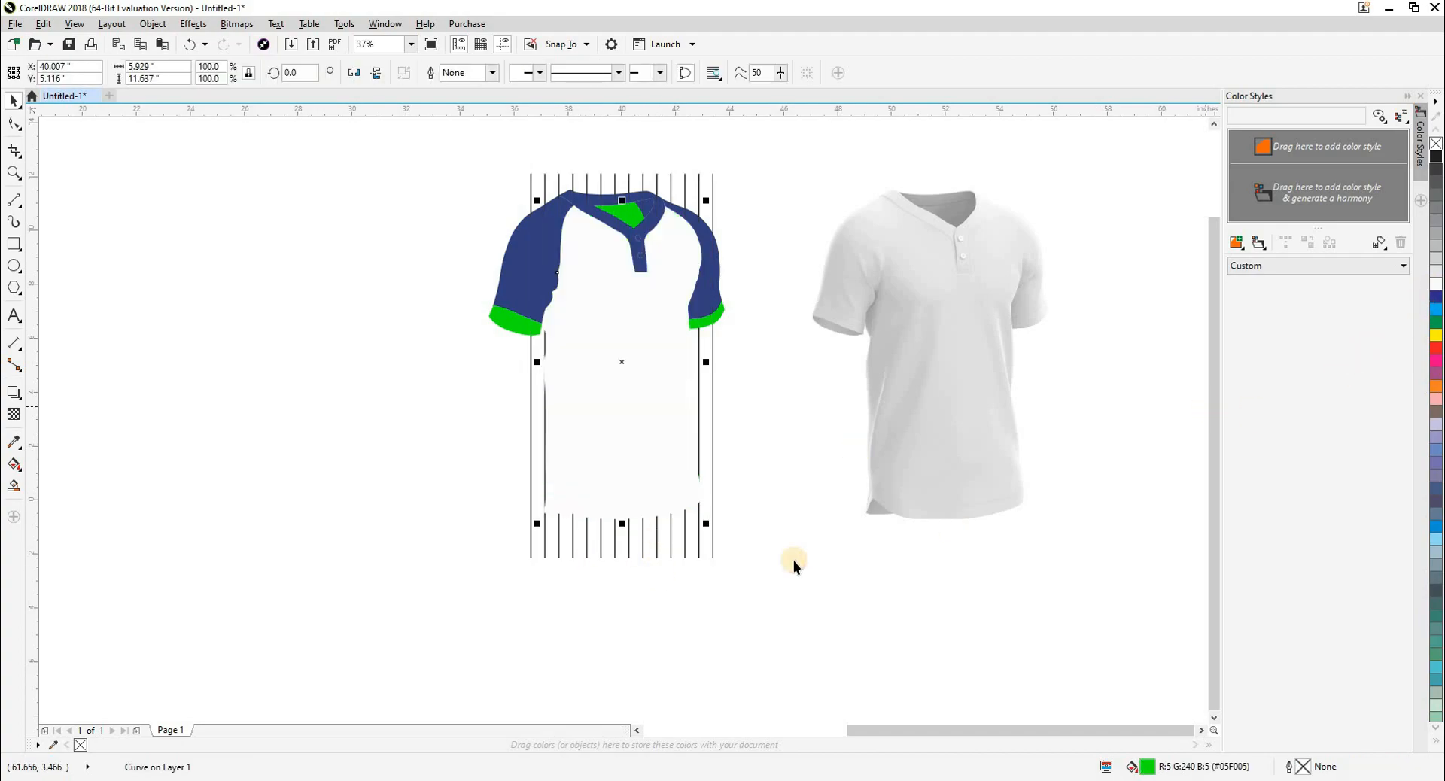
{"action": "left_click", "coordinate": [713, 549]}
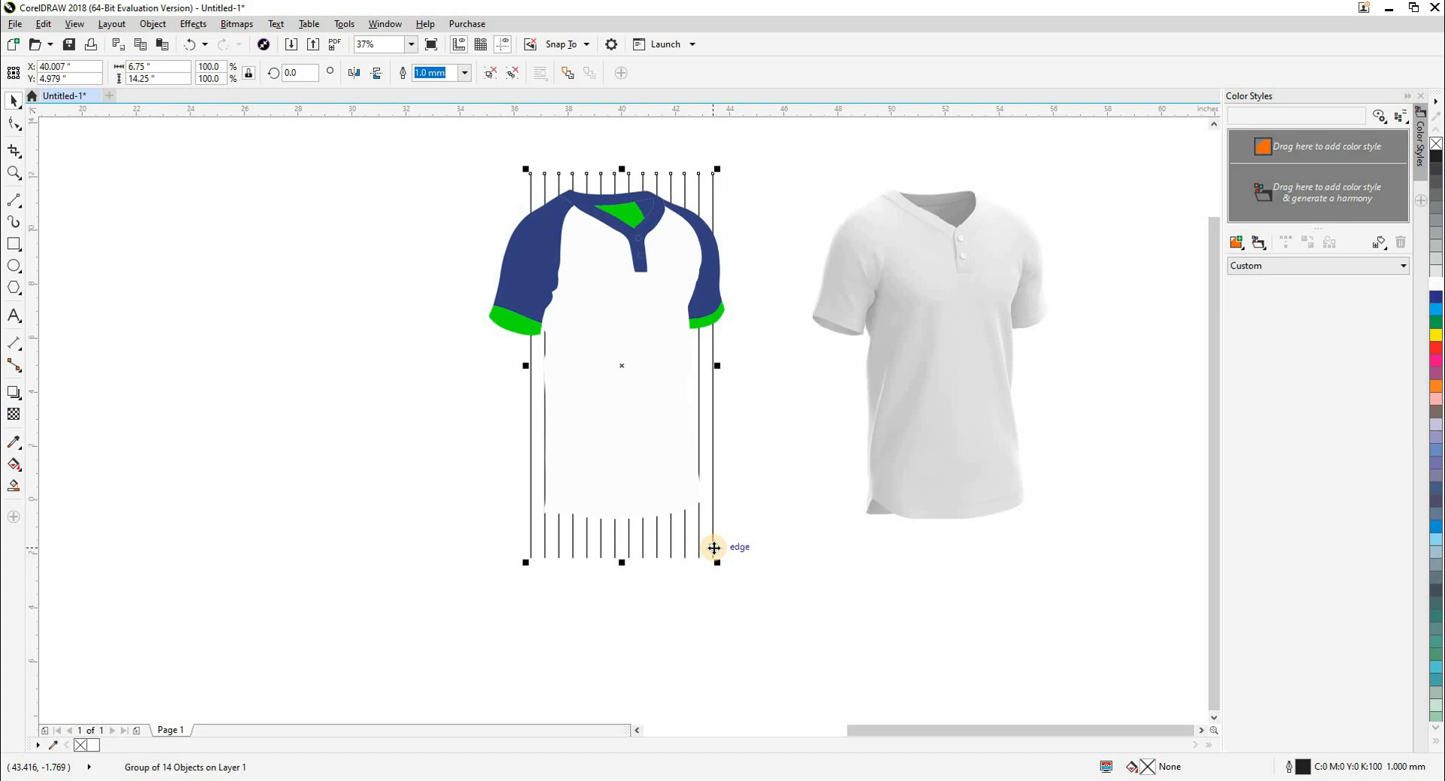
{"action": "key", "text": "F12"}
{"action": "left_click", "coordinate": [735, 507]}
{"action": "left_click", "coordinate": [706, 535]}
{"action": "left_click", "coordinate": [773, 524]}
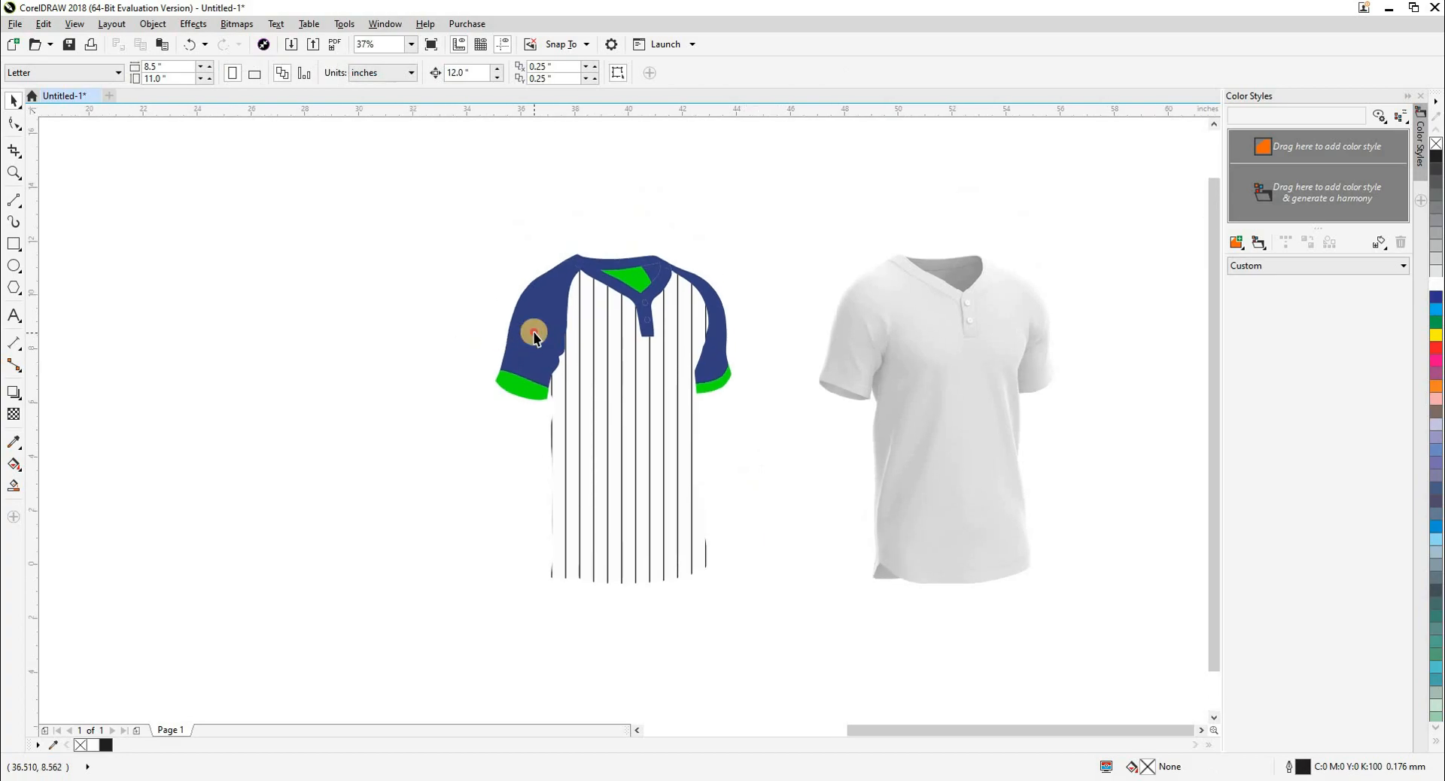
Step: Change the blue sleeves' fill to dark green #00700F
{"action": "left_click", "coordinate": [534, 337]}
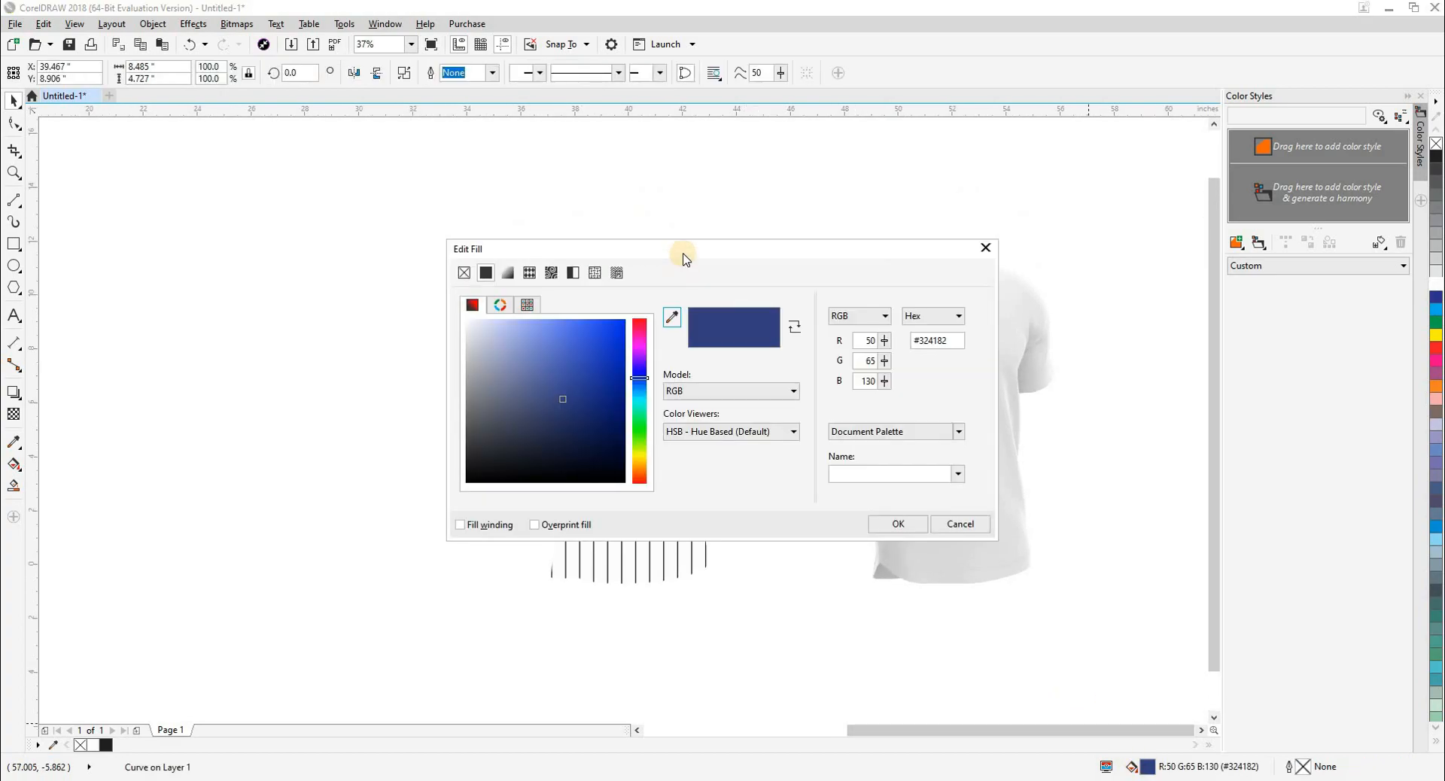
{"action": "left_click_drag", "start_coordinate": [683, 255], "coordinate": [935, 276]}
{"action": "left_click_drag", "start_coordinate": [898, 418], "coordinate": [898, 448]}
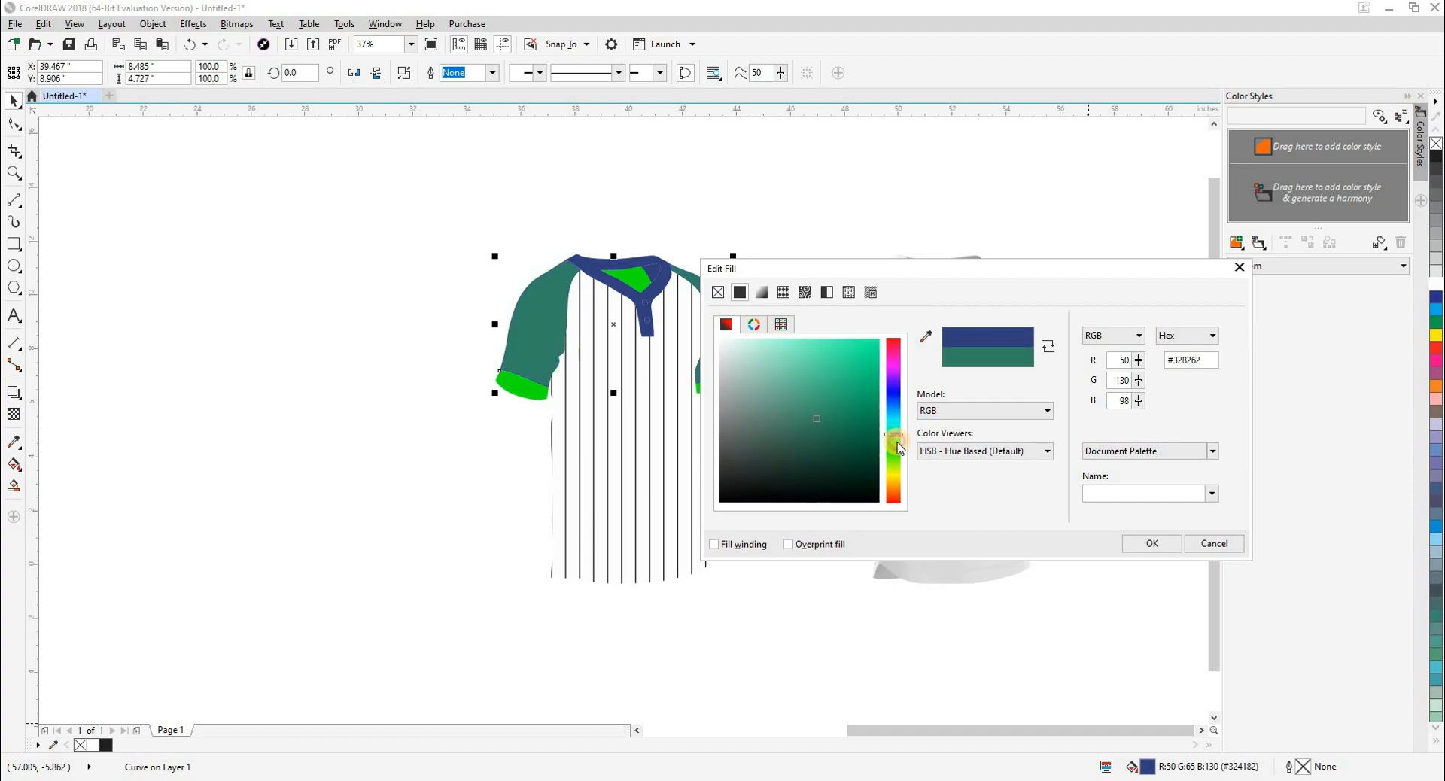
{"action": "left_click", "coordinate": [878, 429]}
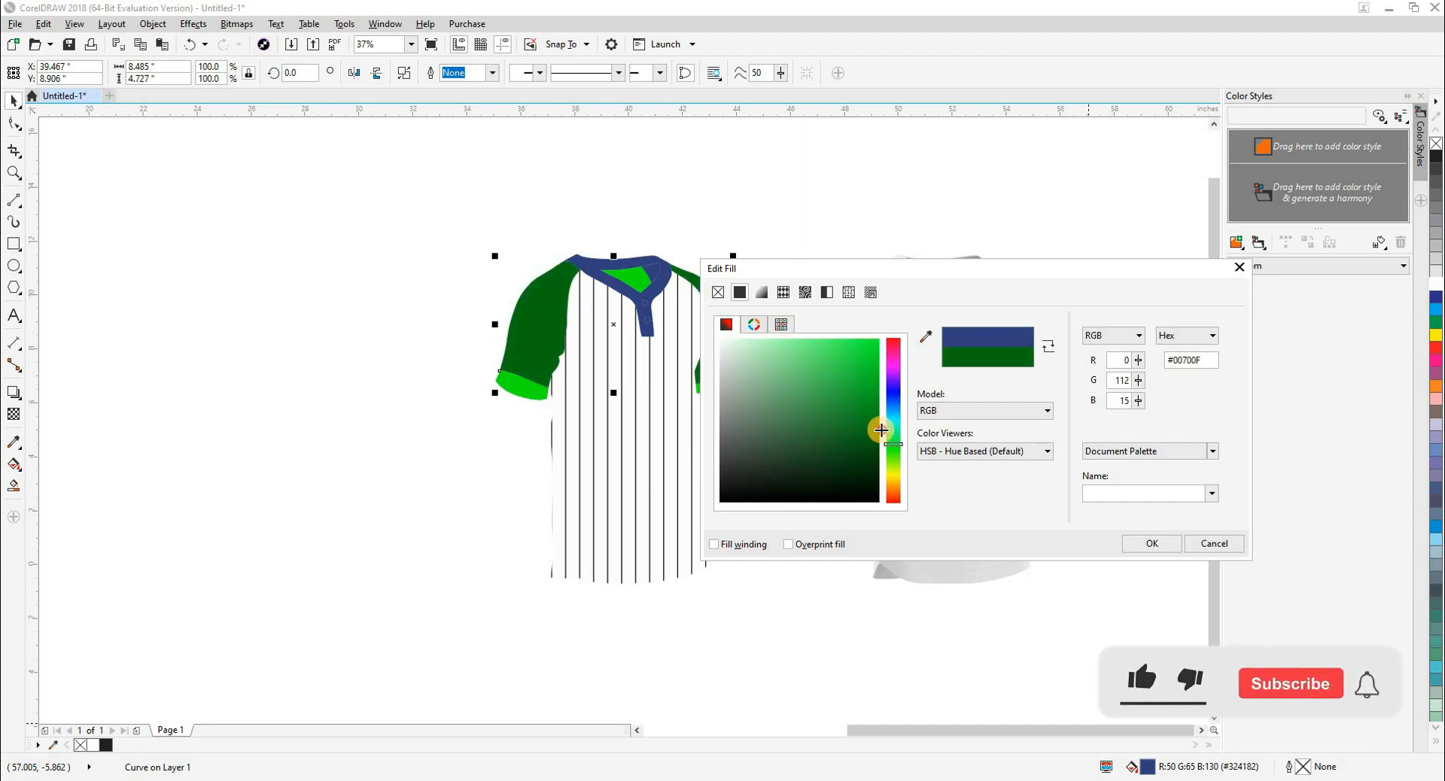
{"action": "left_click", "coordinate": [1140, 543]}
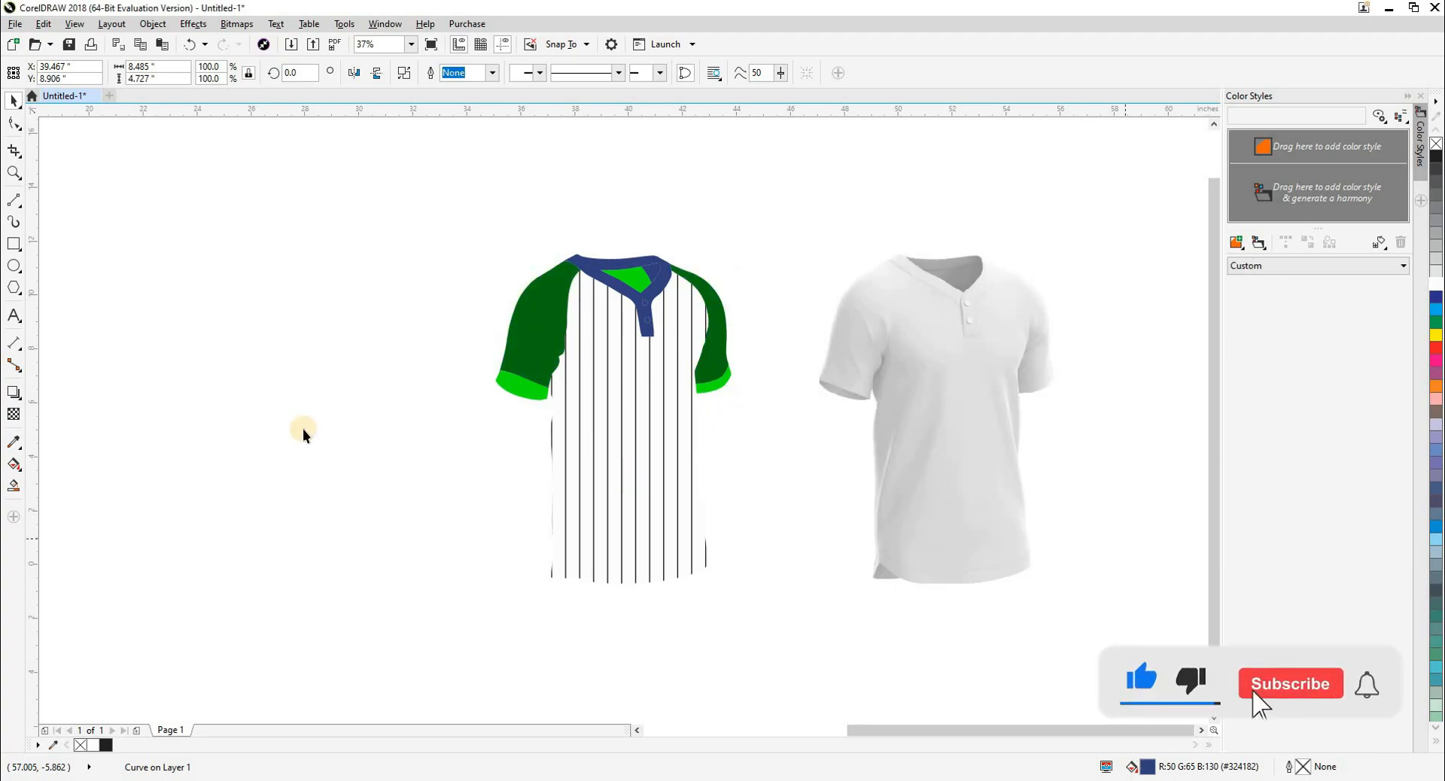
Step: Repeat the dark green fill on the collar with placket, the light green inner neck area and the blue inner collar piece
{"action": "left_click", "coordinate": [490, 352]}
{"action": "scroll", "coordinate": [582, 281], "scroll_direction": "up", "scroll_amount": 3}
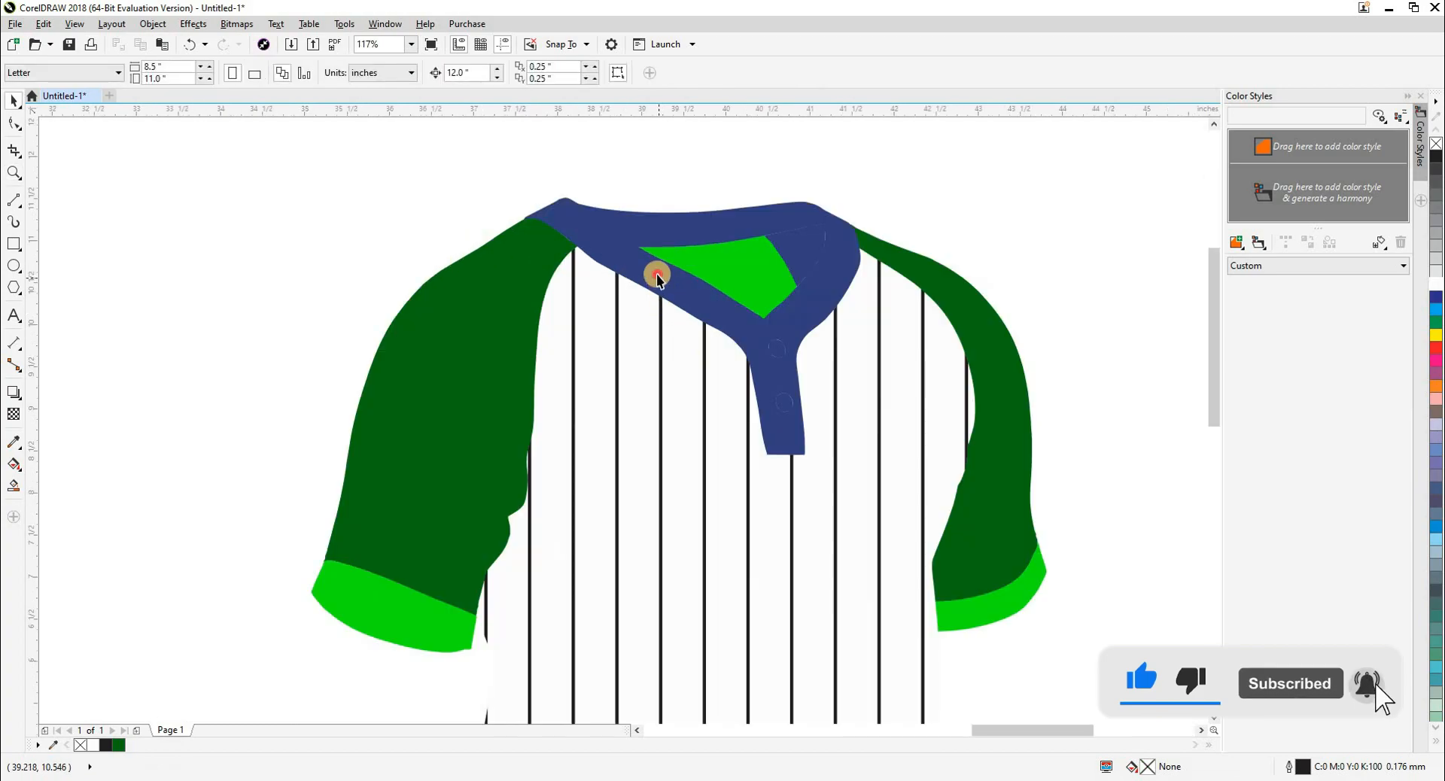
{"action": "left_click", "coordinate": [658, 274]}
{"action": "key", "text": "ctrl+r"}
{"action": "left_click", "coordinate": [782, 171]}
{"action": "left_click", "coordinate": [744, 254]}
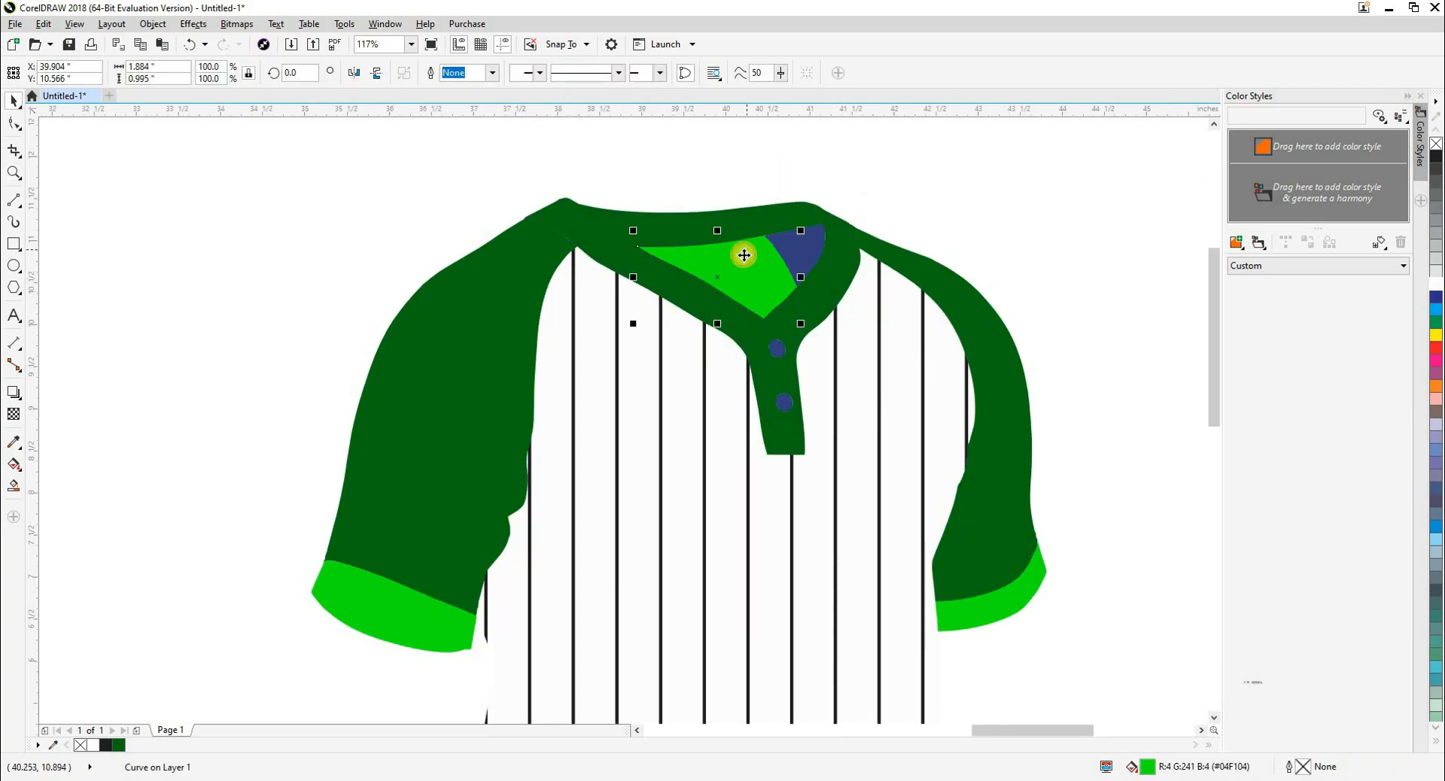
{"action": "key", "text": "ctrl+r"}
{"action": "left_click", "coordinate": [932, 170]}
{"action": "left_click", "coordinate": [783, 251]}
{"action": "key", "text": "ctrl+r"}
{"action": "left_click", "coordinate": [1010, 191]}
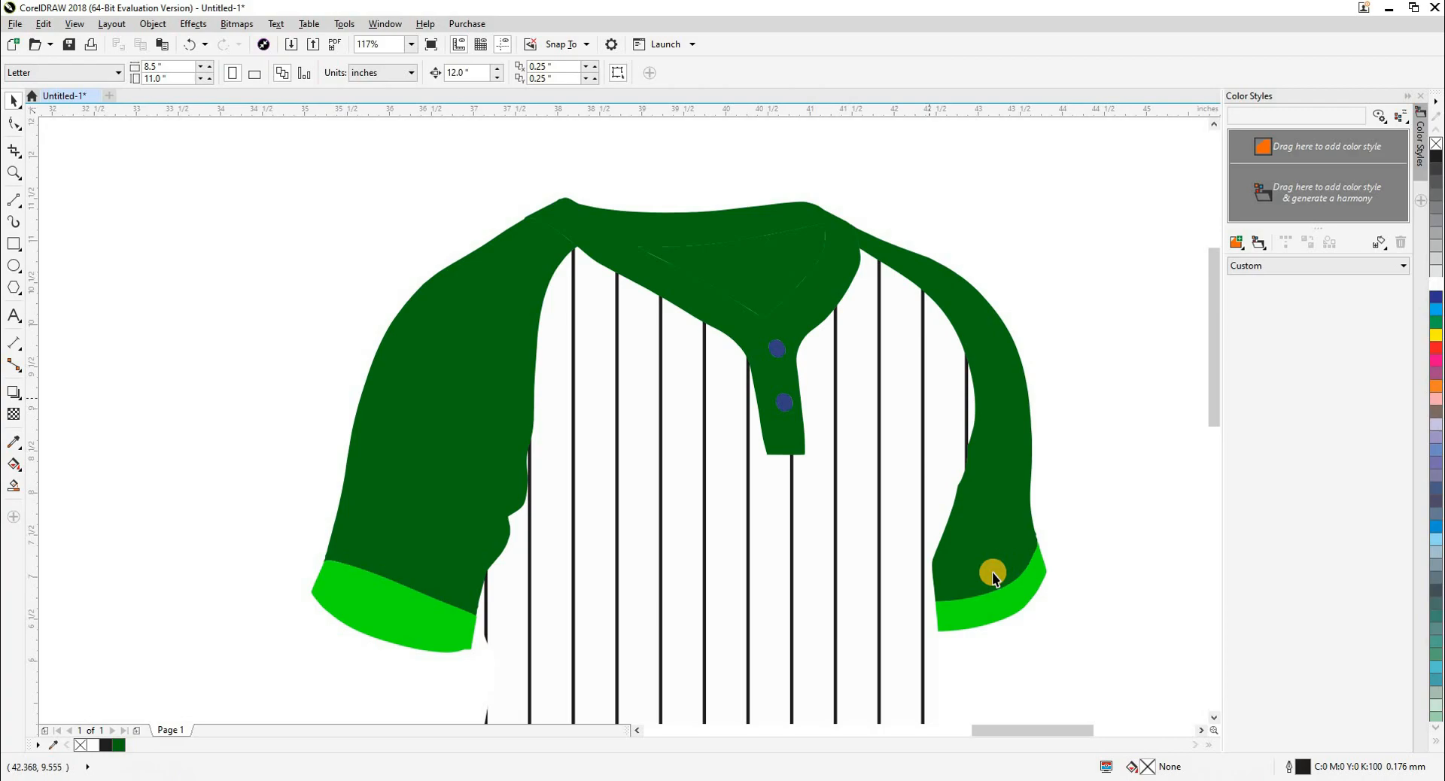
Step: Fill the two blue placket buttons with white
{"action": "left_click", "coordinate": [986, 611]}
{"action": "left_click_drag", "start_coordinate": [704, 555], "coordinate": [677, 452]}
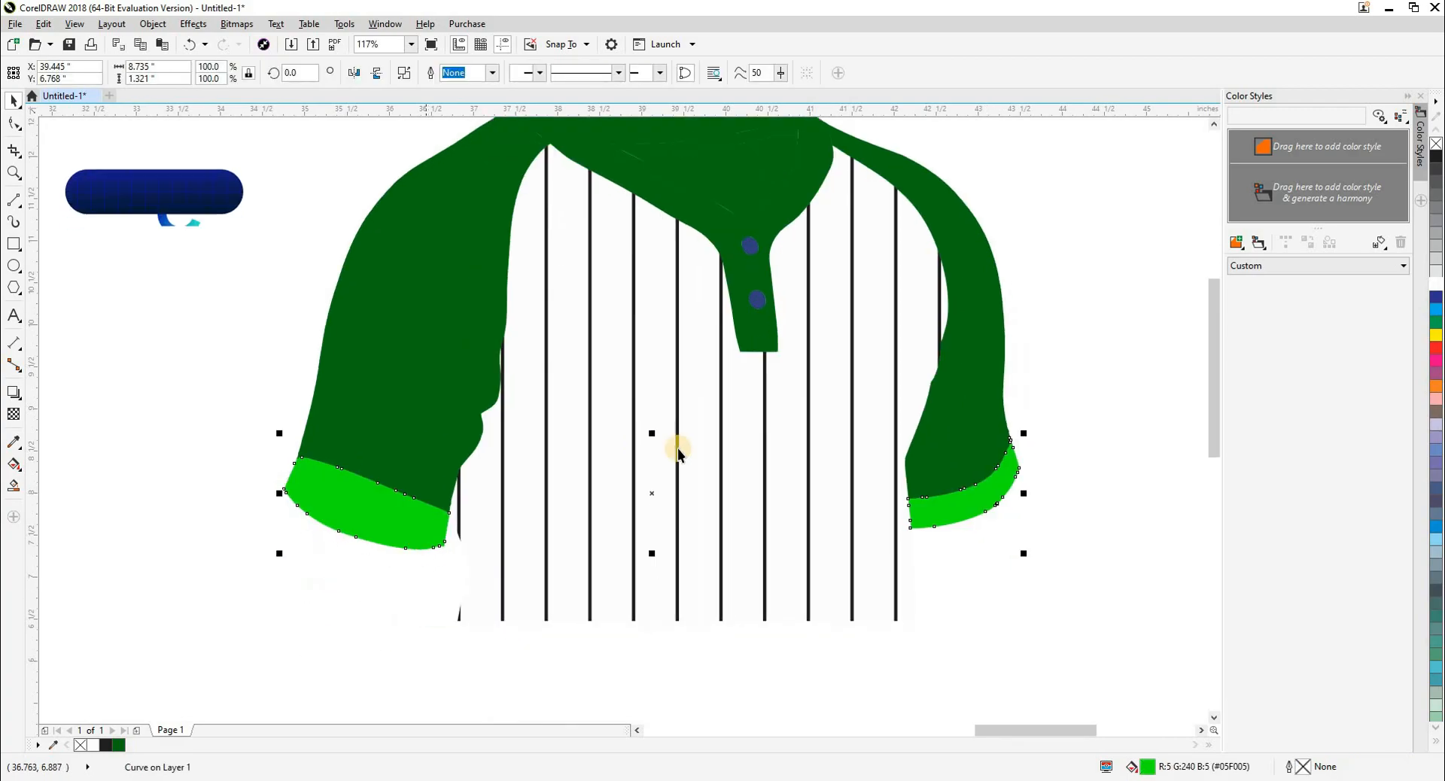
{"action": "scroll", "coordinate": [792, 441], "scroll_direction": "down", "scroll_amount": 2}
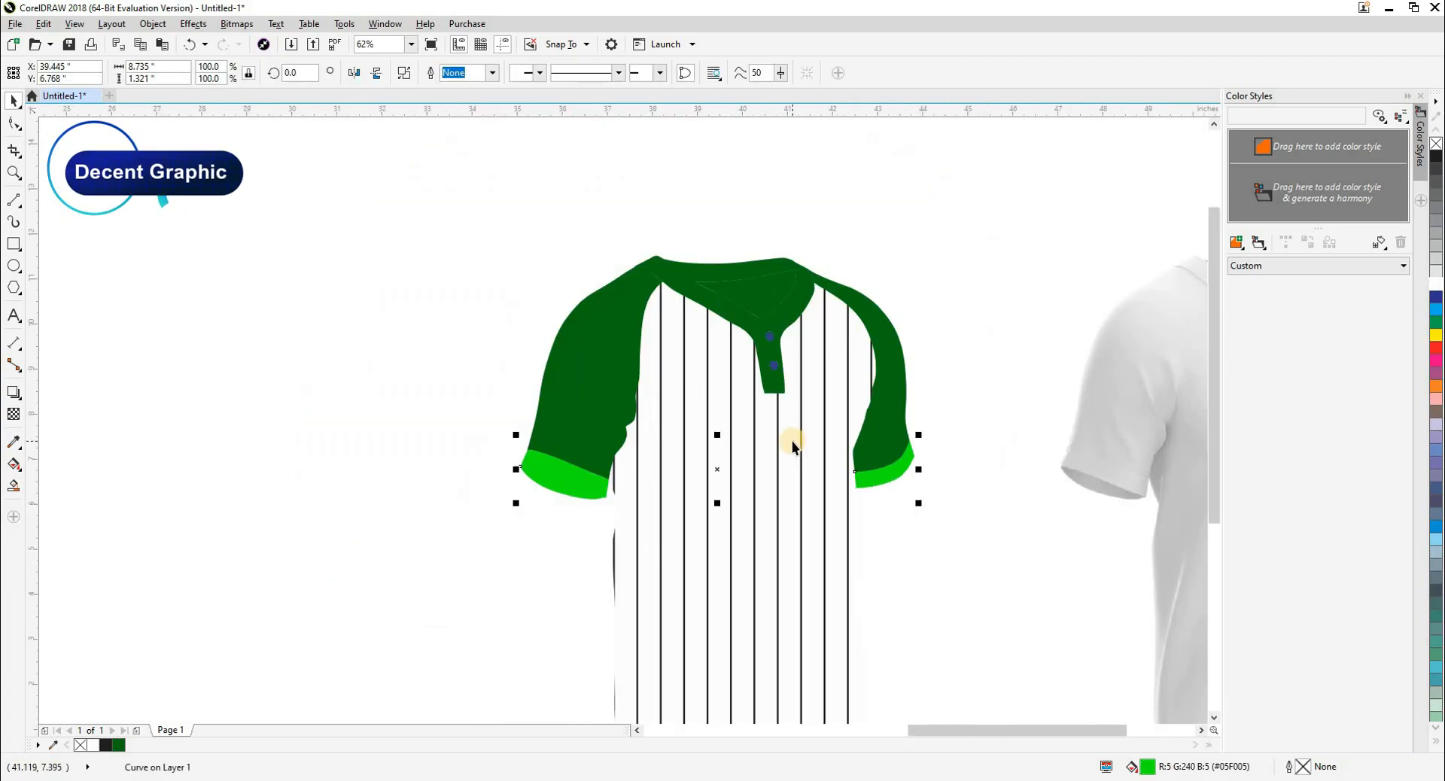
{"action": "left_click", "coordinate": [918, 513]}
{"action": "scroll", "coordinate": [775, 346], "scroll_direction": "up", "scroll_amount": 2}
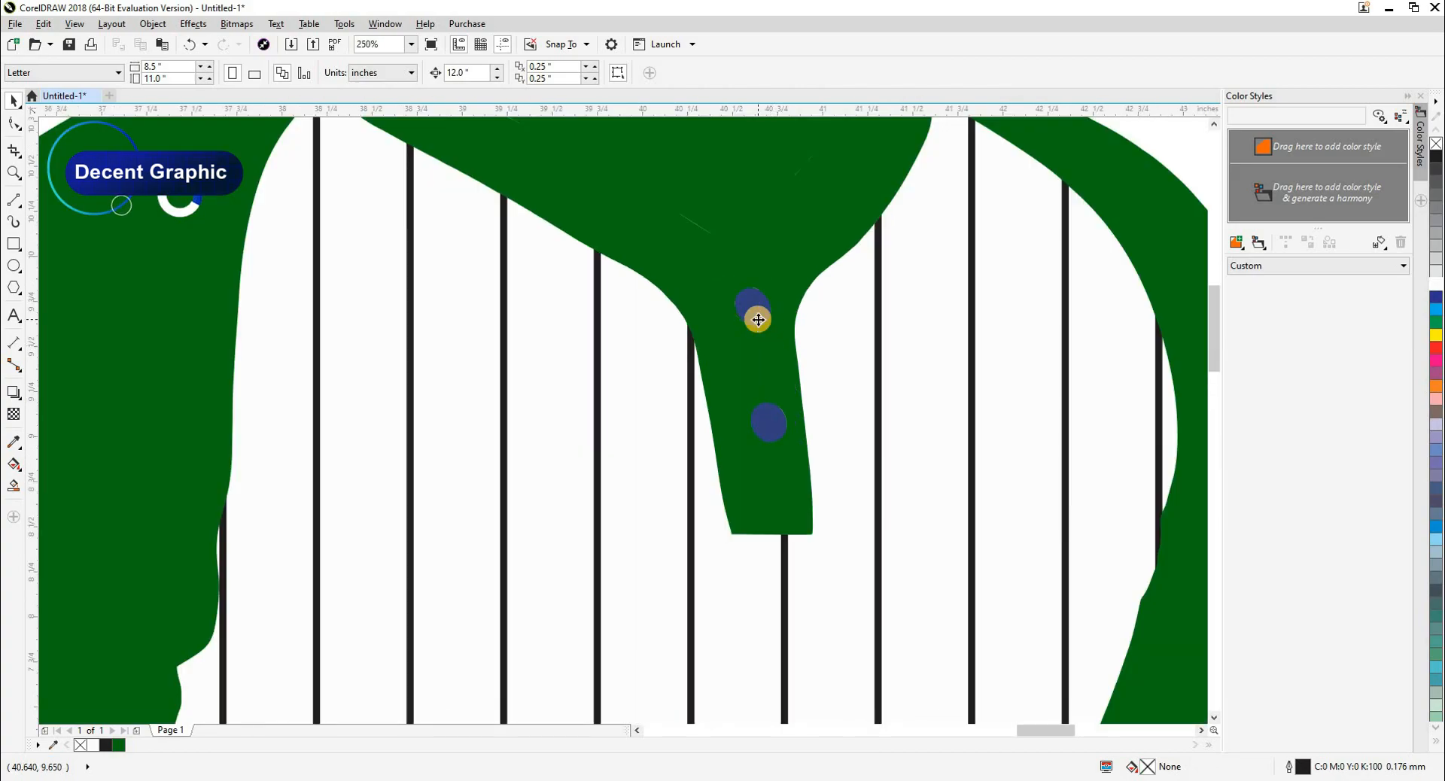
{"action": "left_click", "coordinate": [761, 319]}
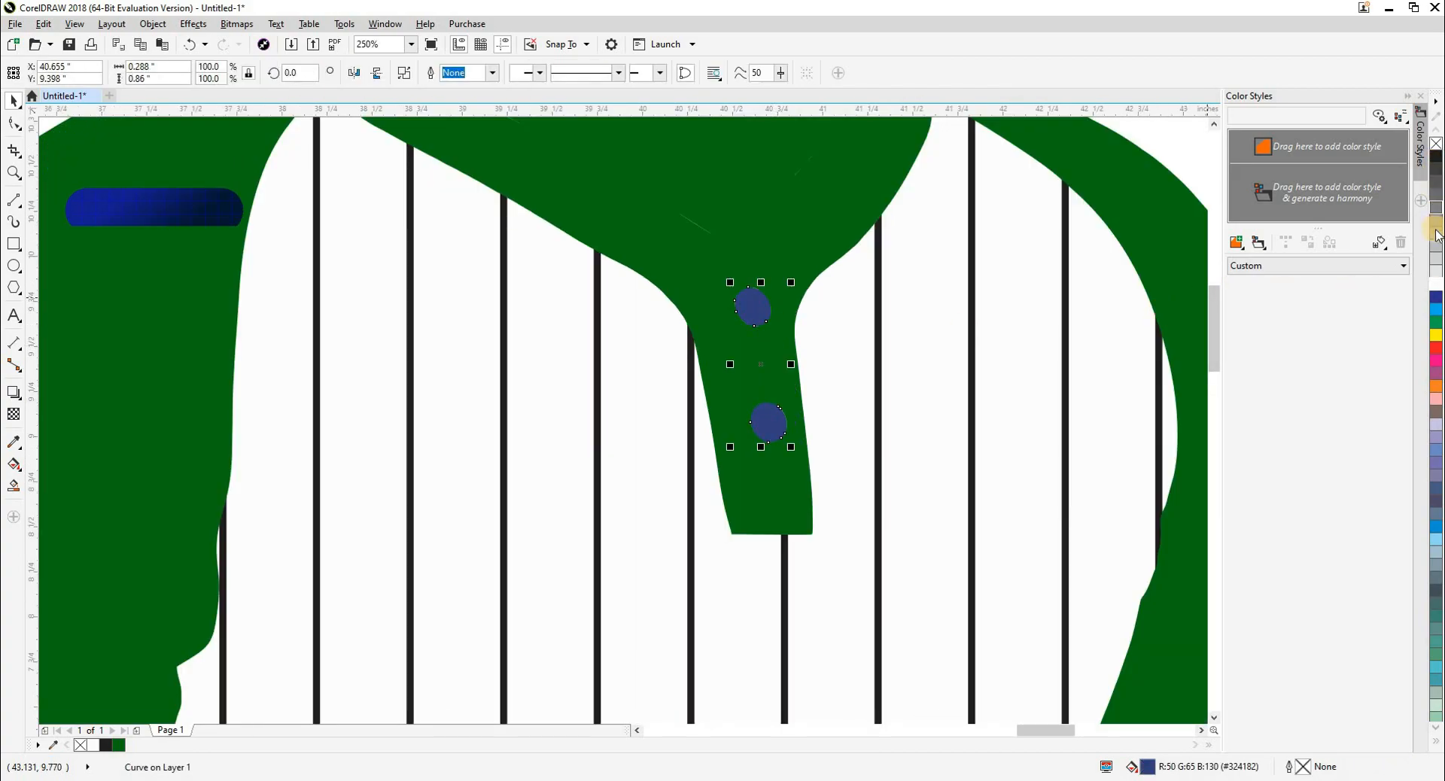
{"action": "left_click", "coordinate": [1436, 283]}
Step: Fill the light green sleeve cuffs with white
{"action": "scroll", "coordinate": [552, 318], "scroll_direction": "down", "scroll_amount": 3}
{"action": "left_click", "coordinate": [480, 386]}
{"action": "left_click", "coordinate": [1435, 284]}
{"action": "left_click", "coordinate": [675, 249]}
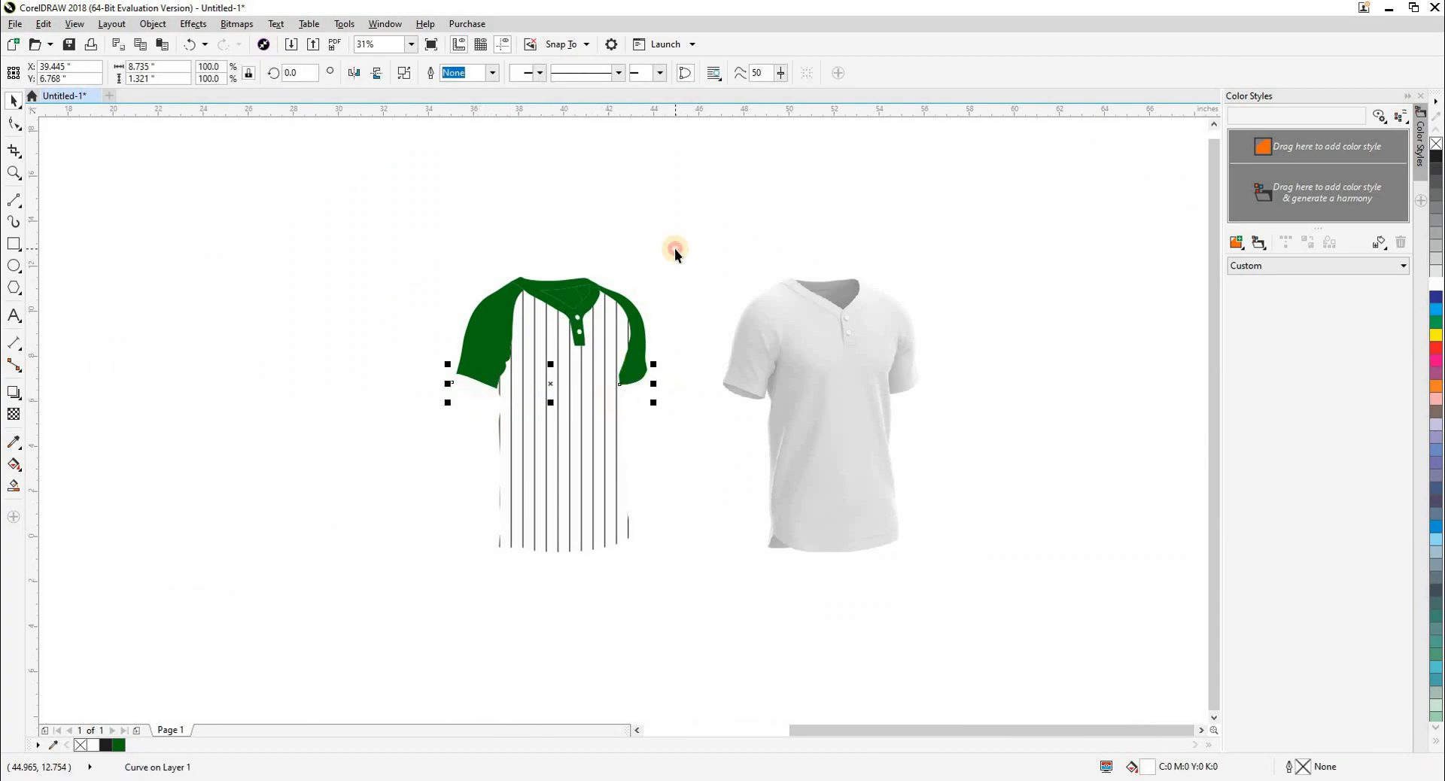
Step: Move the grey shirt shading overlay onto the recoloured vector shirt so both align
{"action": "left_click_drag", "start_coordinate": [584, 379], "coordinate": [715, 610]}
{"action": "left_click", "coordinate": [873, 521]}
{"action": "key", "text": "Left"}
{"action": "left_click_drag", "start_coordinate": [432, 249], "coordinate": [681, 575]}
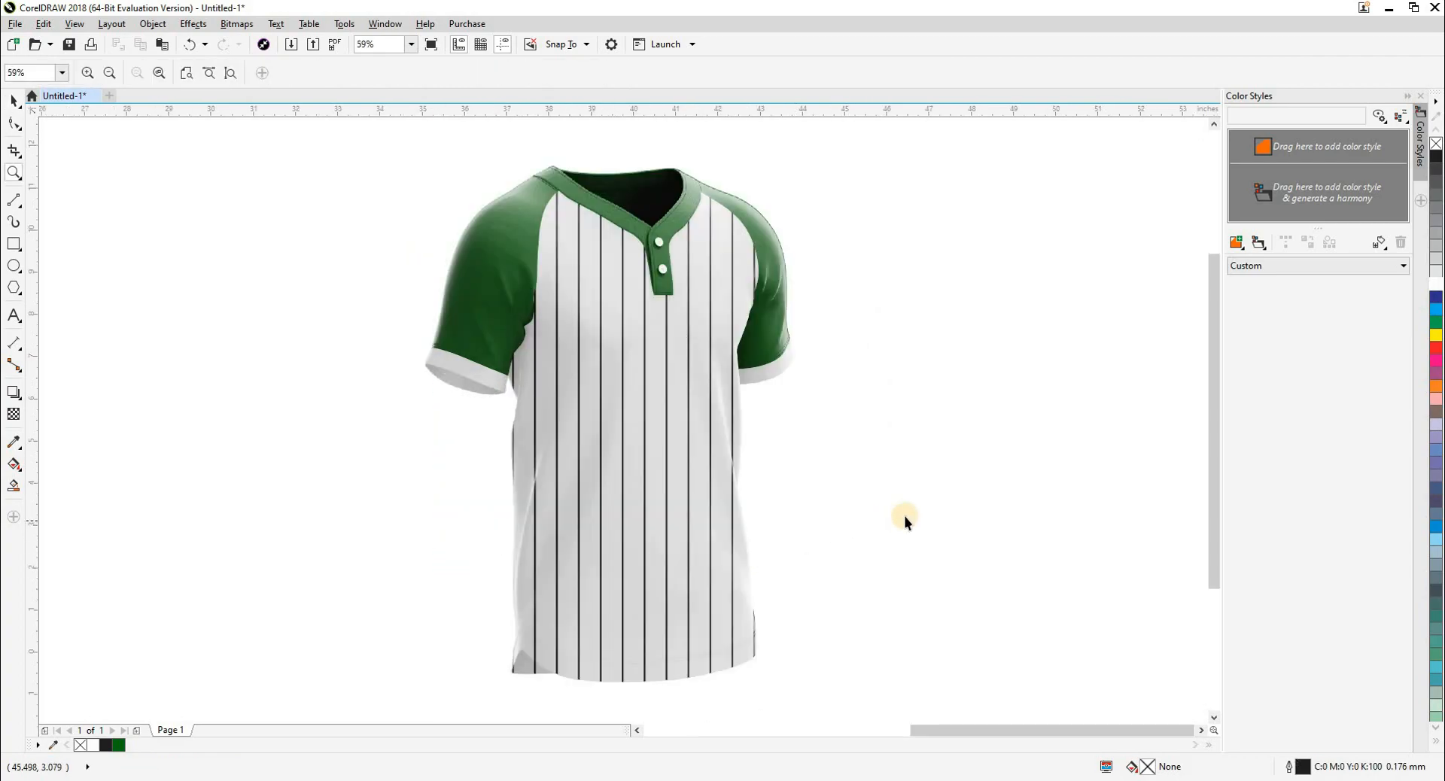
{"action": "key", "text": "space"}
{"action": "left_click_drag", "start_coordinate": [924, 515], "coordinate": [912, 508]}
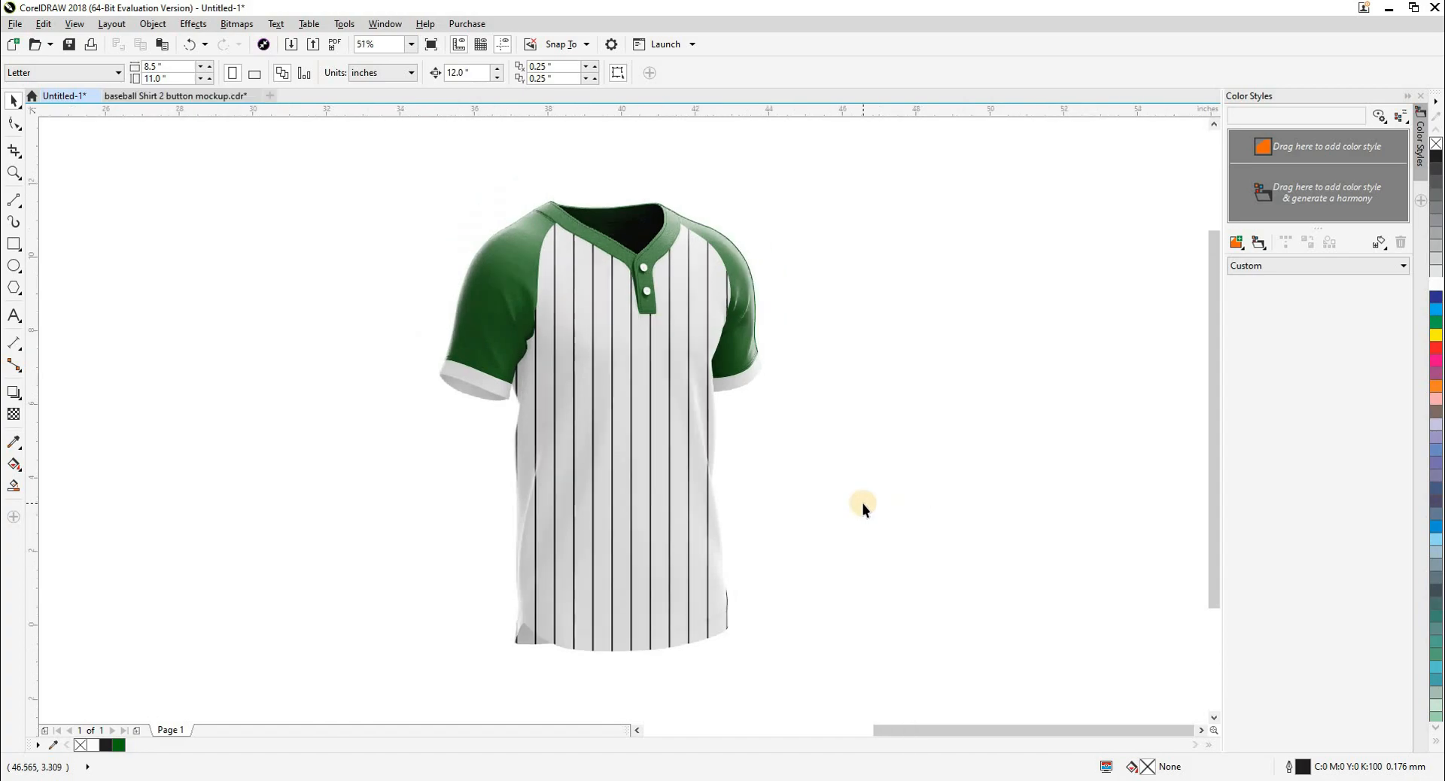
Step: Move the black Baseball lettering artwork from the page over to the pinstriped shirt
{"action": "scroll", "coordinate": [861, 503], "scroll_direction": "down", "scroll_amount": 4}
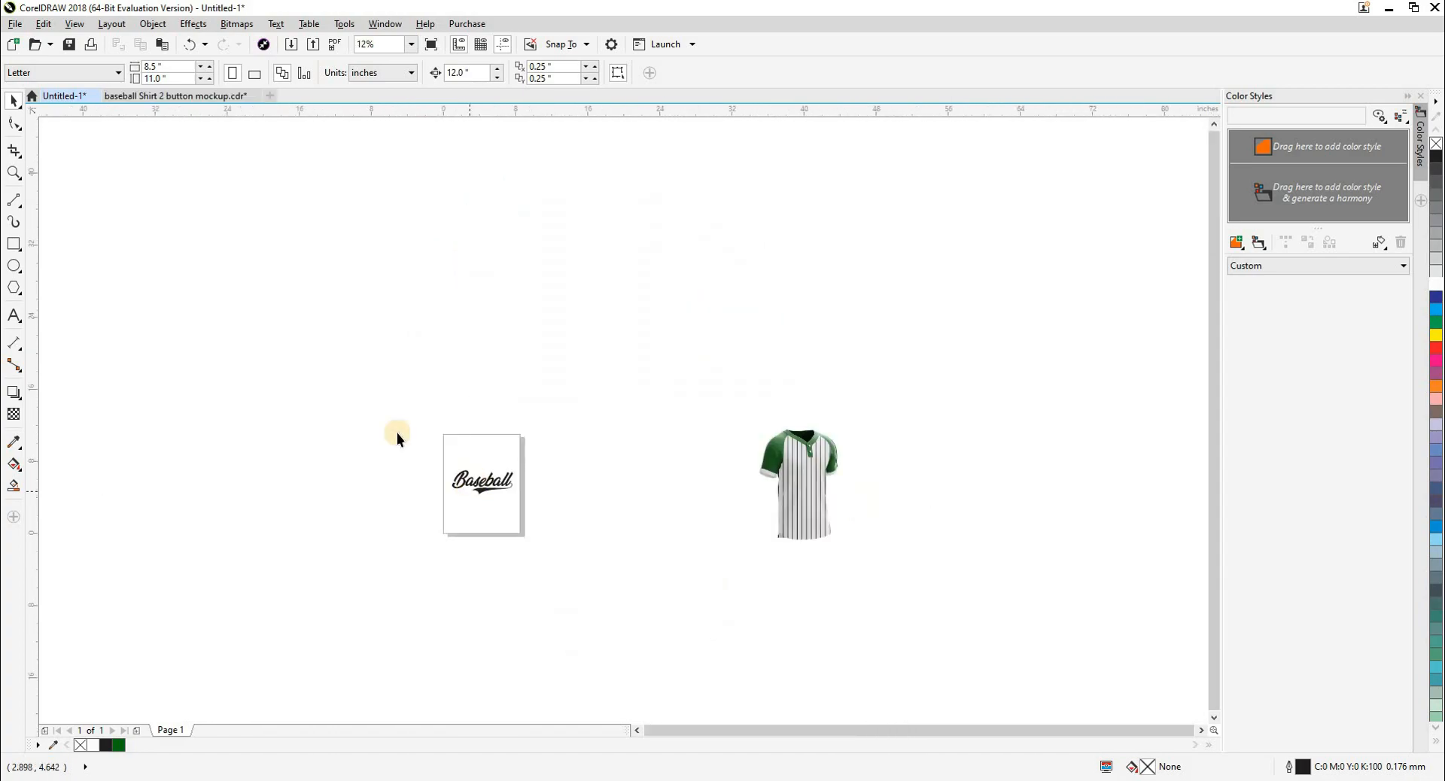
{"action": "mouse_move", "coordinate": [486, 484]}
{"action": "left_mouse_down"}
{"action": "mouse_move", "coordinate": [773, 505]}
{"action": "mouse_move", "coordinate": [811, 468]}
{"action": "left_mouse_up"}
{"action": "key", "text": "z"}
{"action": "left_click_drag", "start_coordinate": [779, 422], "coordinate": [857, 506]}
{"action": "scroll", "coordinate": [799, 484], "scroll_direction": "down", "scroll_amount": 2}
{"action": "left_click_drag", "start_coordinate": [692, 484], "coordinate": [997, 479]}
{"action": "left_click", "coordinate": [983, 559]}
{"action": "key", "text": "z"}
{"action": "left_click_drag", "start_coordinate": [801, 370], "coordinate": [1079, 614]}
Step: Arrange the Baseball lettering and its swoosh together and group them
{"action": "left_click", "coordinate": [688, 429]}
{"action": "left_click_drag", "start_coordinate": [553, 454], "coordinate": [376, 503]}
{"action": "left_click_drag", "start_coordinate": [541, 444], "coordinate": [559, 426]}
{"action": "left_click", "coordinate": [627, 507]}
{"action": "scroll", "coordinate": [626, 507], "scroll_direction": "down", "scroll_amount": 1}
{"action": "left_click_drag", "start_coordinate": [603, 543], "coordinate": [740, 350]}
{"action": "key", "text": "ctrl+g"}
Step: Place the Baseball group on the chest below the placket, rotated about 5.2° and scaled to about 3.9 inches wide
{"action": "left_click_drag", "start_coordinate": [621, 488], "coordinate": [484, 446]}
{"action": "left_click_drag", "start_coordinate": [678, 336], "coordinate": [603, 359]}
{"action": "left_click", "coordinate": [519, 411]}
{"action": "left_click", "coordinate": [464, 432]}
{"action": "left_click_drag", "start_coordinate": [492, 428], "coordinate": [481, 429]}
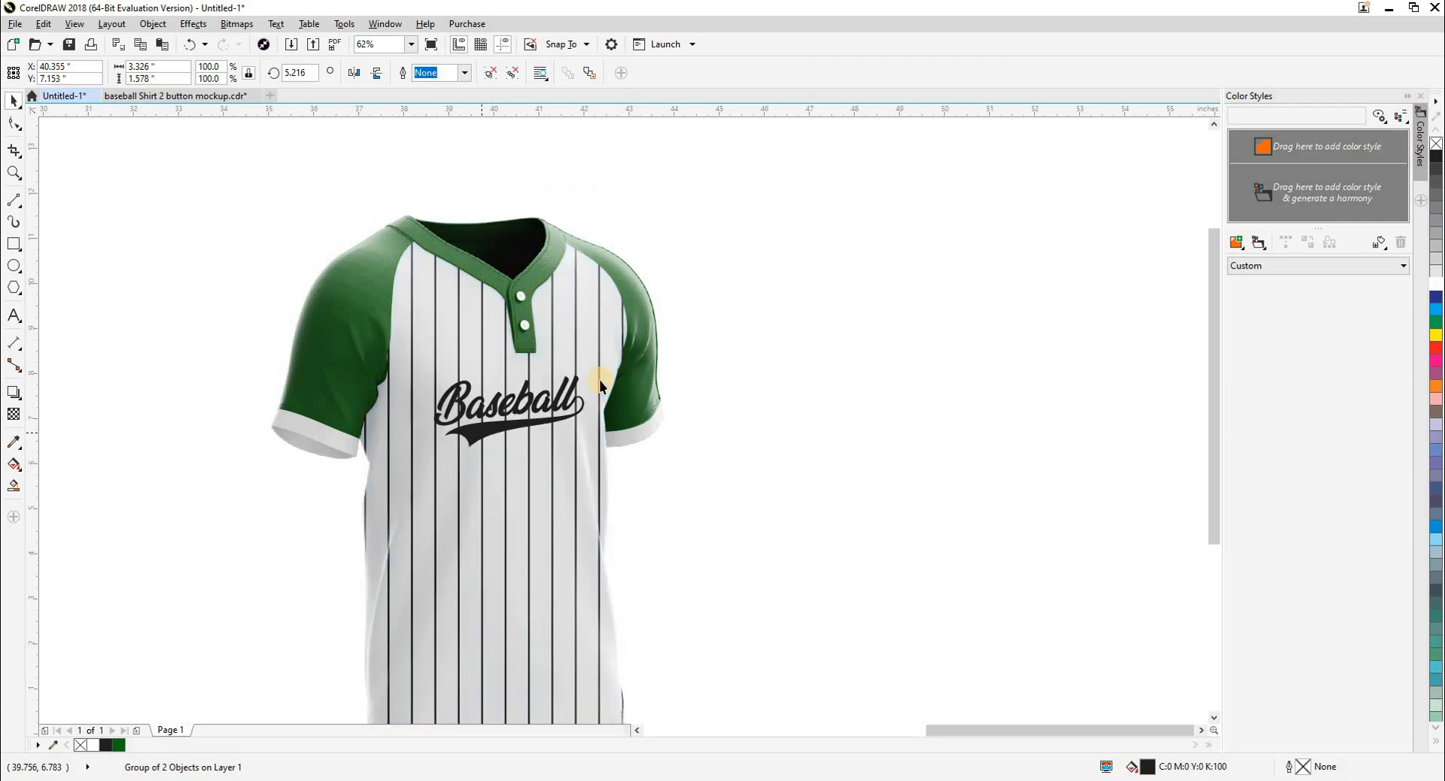
{"action": "left_click_drag", "start_coordinate": [592, 369], "coordinate": [605, 353]}
{"action": "left_click_drag", "start_coordinate": [463, 430], "coordinate": [470, 435]}
{"action": "left_click", "coordinate": [679, 471]}
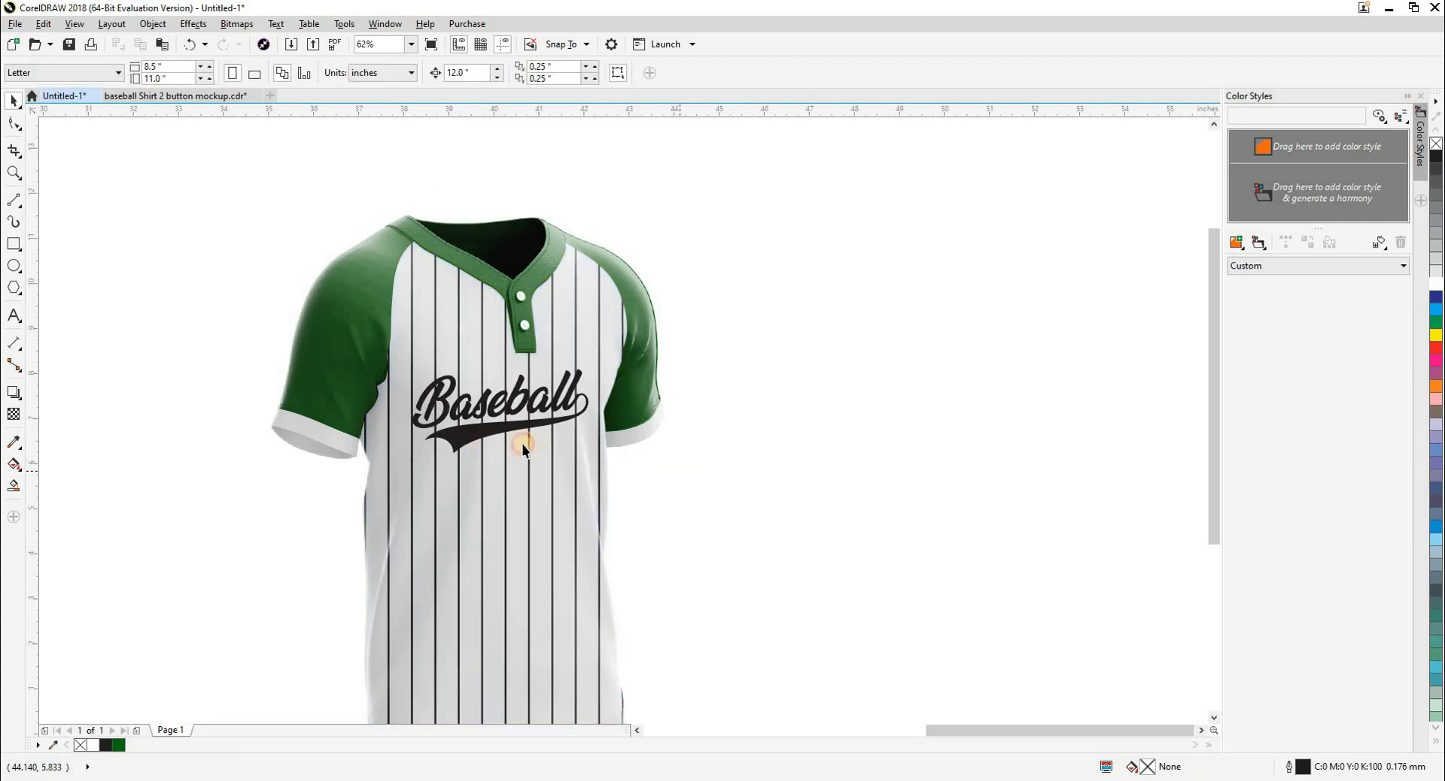
Step: Fill the Baseball group with dark green #00700F and give it a black outline
{"action": "left_click", "coordinate": [494, 430]}
{"action": "left_click", "coordinate": [118, 746]}
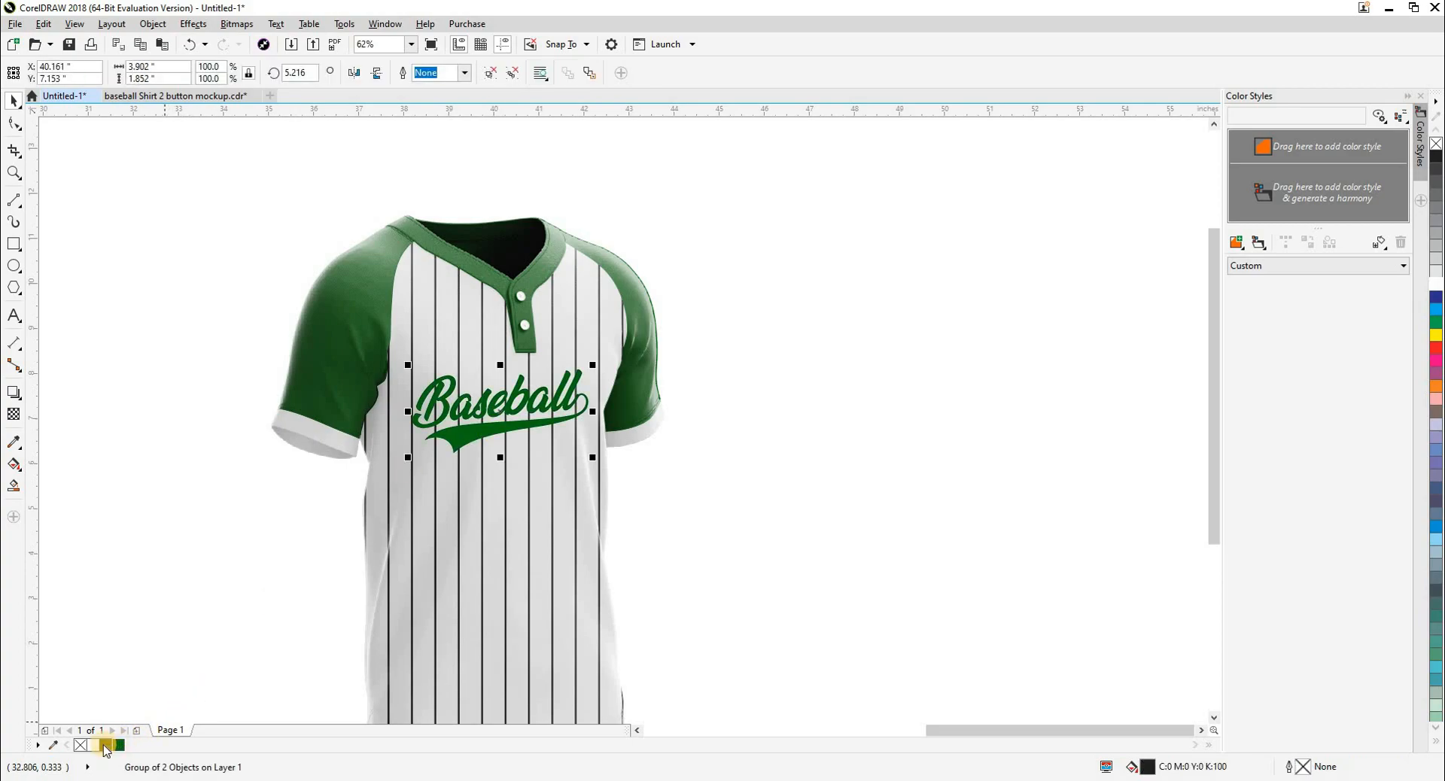
{"action": "left_click_drag", "start_coordinate": [105, 745], "coordinate": [533, 435]}
Step: Set the Baseball group's outline to 2.5 mm, placed behind the fill and scaling with the object
{"action": "scroll", "coordinate": [533, 435], "scroll_direction": "up", "scroll_amount": 3}
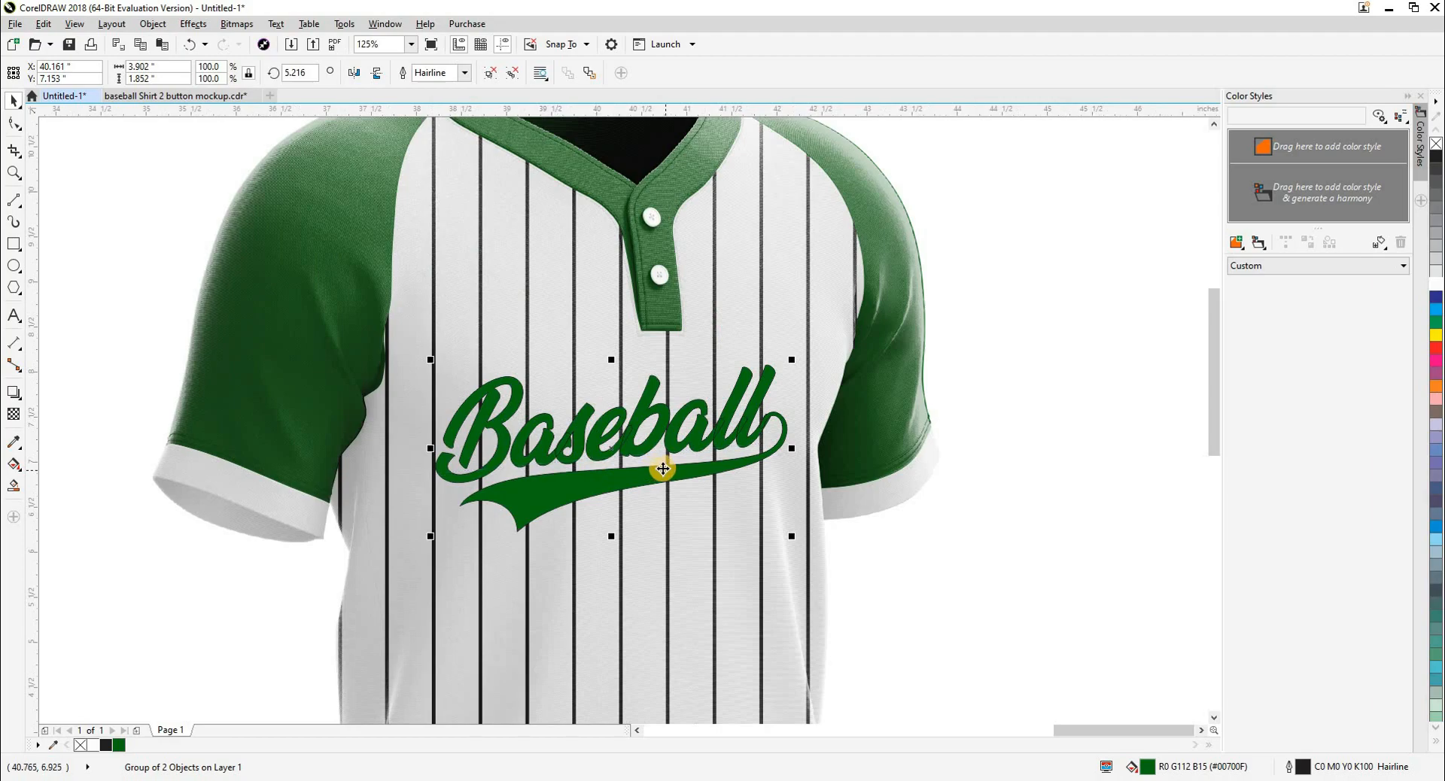
{"action": "key", "text": "F12"}
{"action": "left_click", "coordinate": [626, 295]}
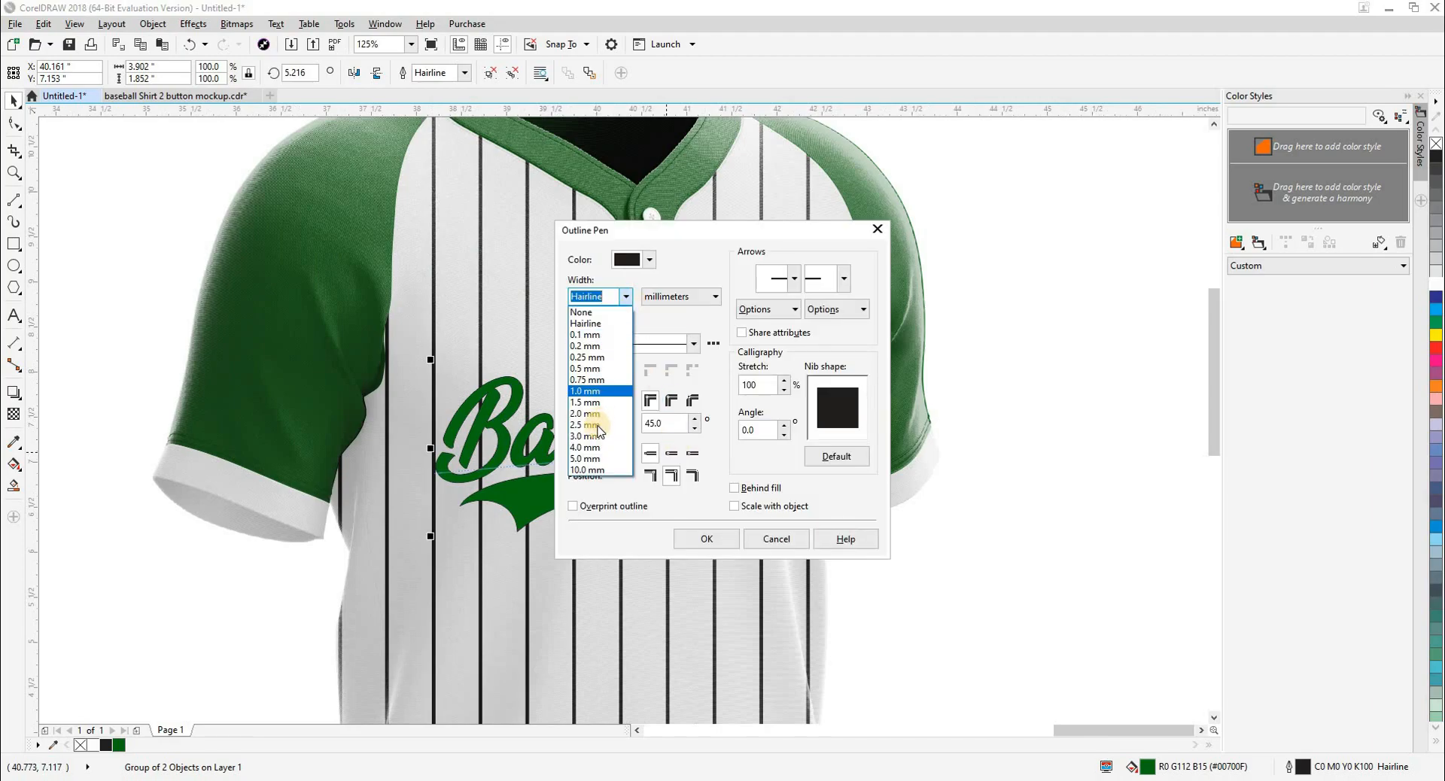
{"action": "left_click", "coordinate": [628, 426]}
{"action": "left_click", "coordinate": [733, 487]}
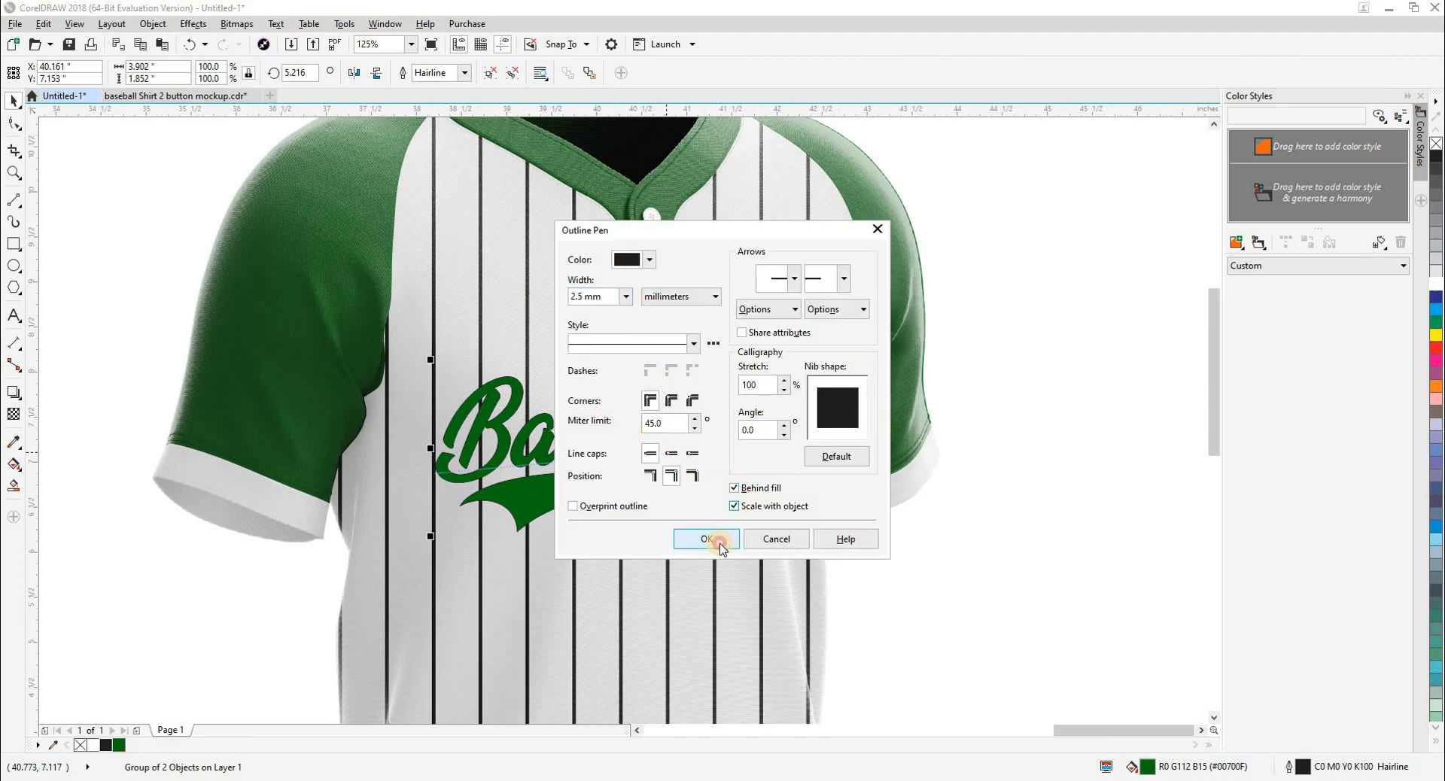
{"action": "left_click", "coordinate": [719, 541]}
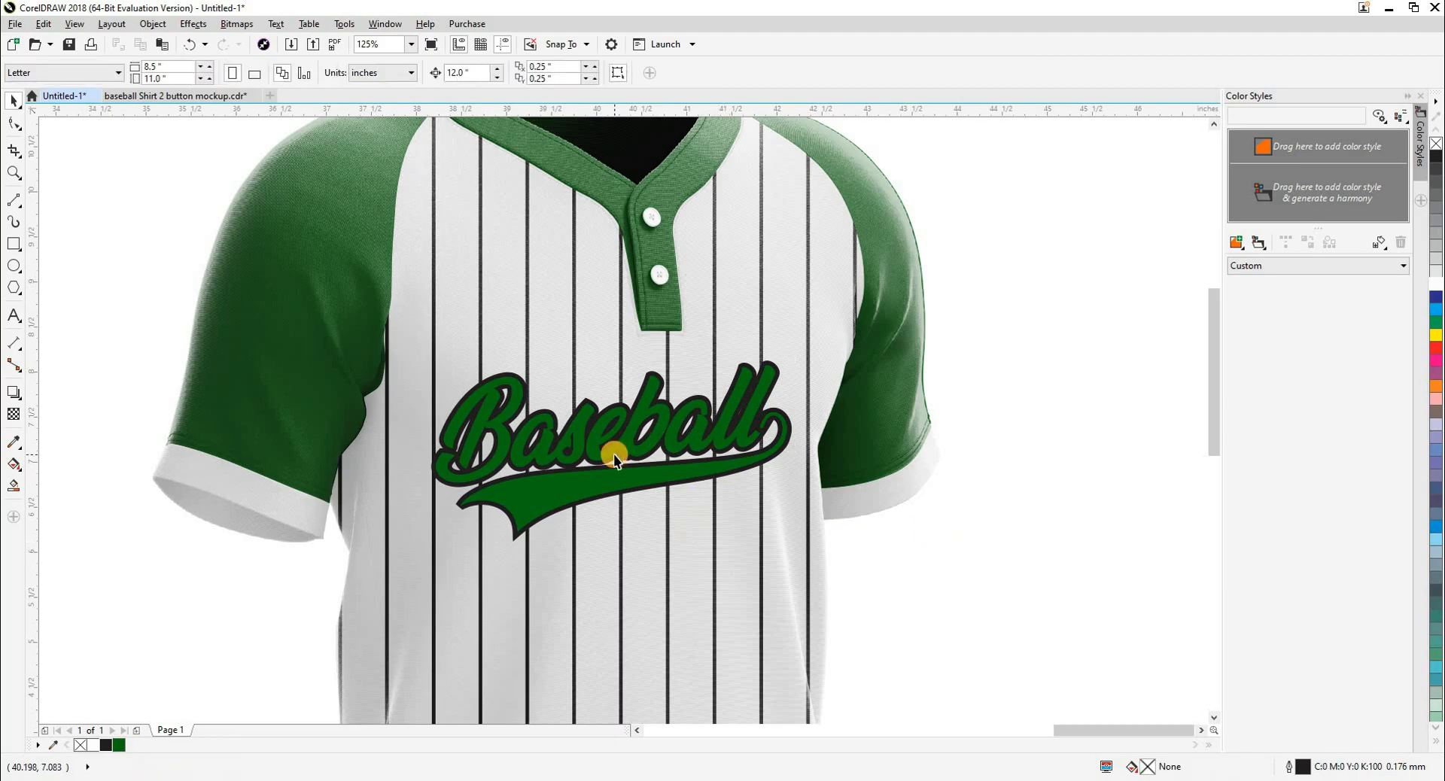
Step: Combine the grouped Baseball lettering and swoosh into a single curve
{"action": "scroll", "coordinate": [613, 453], "scroll_direction": "down", "scroll_amount": 1}
{"action": "key", "text": "F2"}
{"action": "left_click_drag", "start_coordinate": [615, 390], "coordinate": [719, 468]}
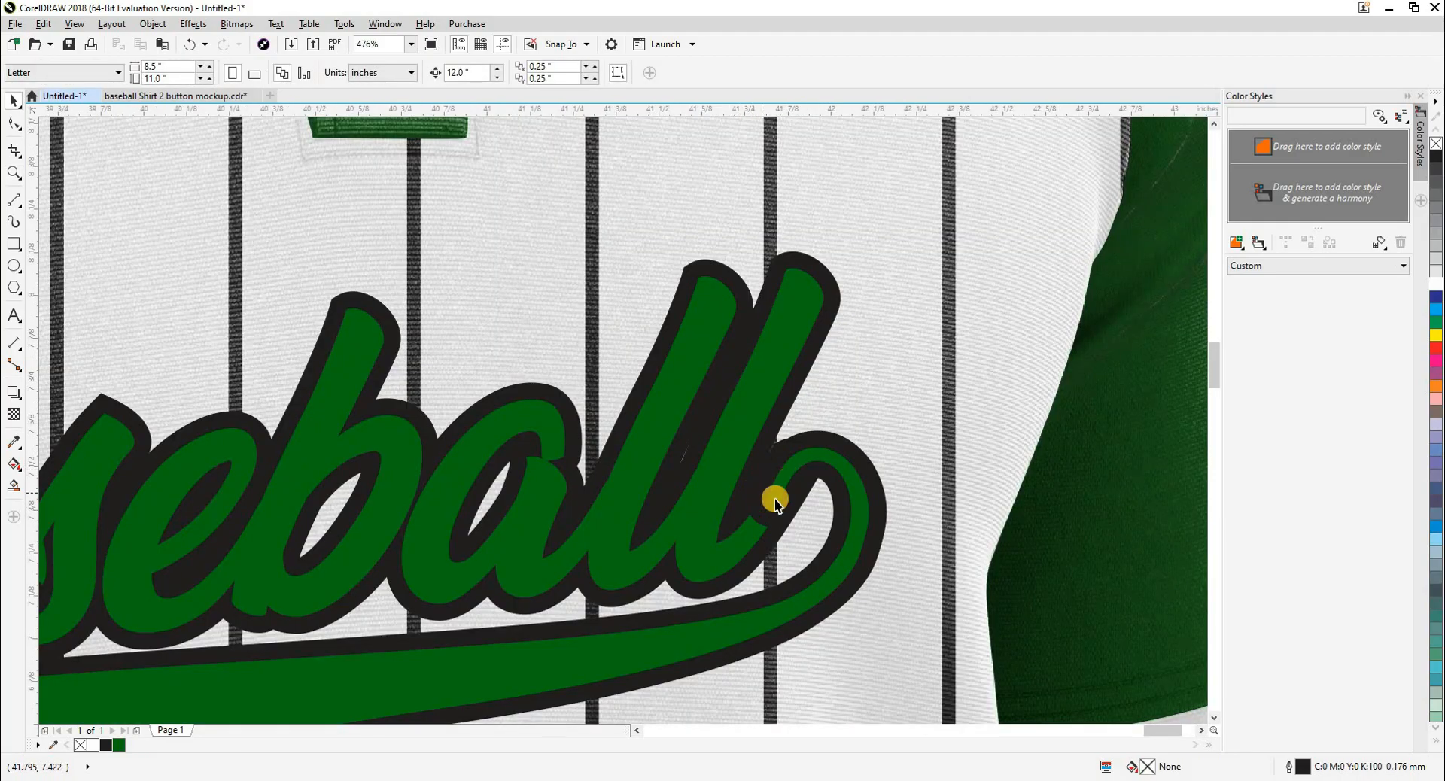
{"action": "left_click", "coordinate": [721, 495]}
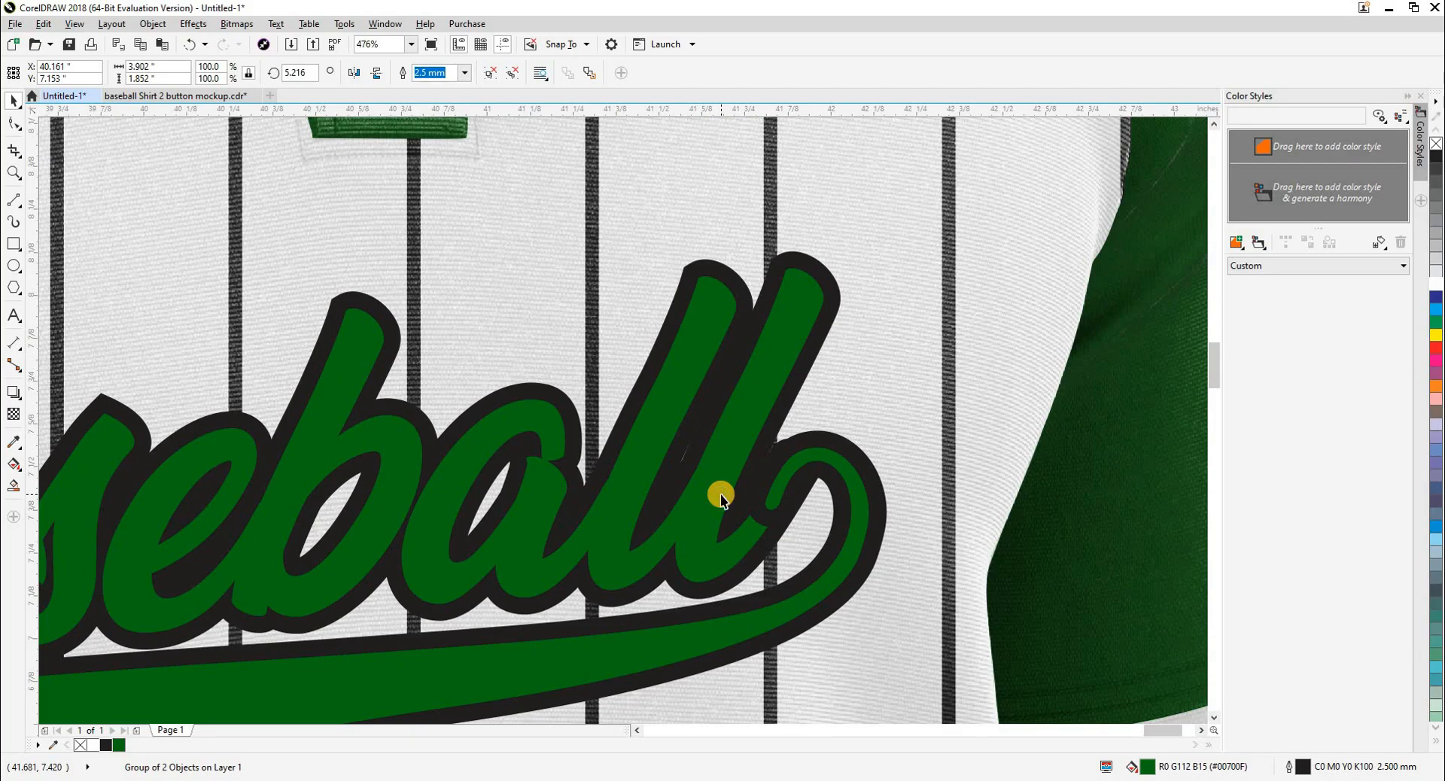
{"action": "left_click", "coordinate": [720, 497]}
{"action": "scroll", "coordinate": [753, 505], "scroll_direction": "down", "scroll_amount": 2}
{"action": "scroll", "coordinate": [740, 477], "scroll_direction": "down", "scroll_amount": 1}
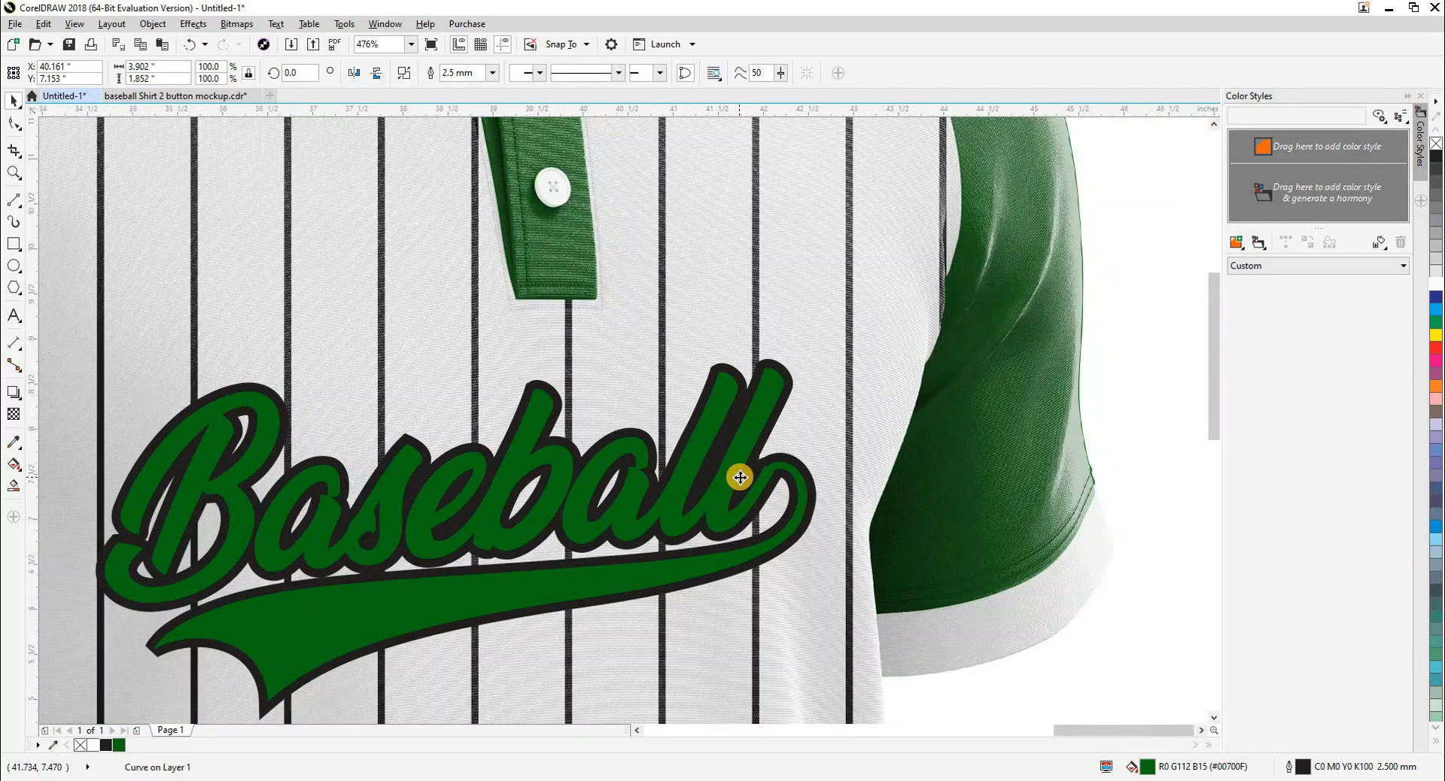
{"action": "scroll", "coordinate": [753, 482], "scroll_direction": "down", "scroll_amount": 5}
{"action": "left_click", "coordinate": [950, 545]}
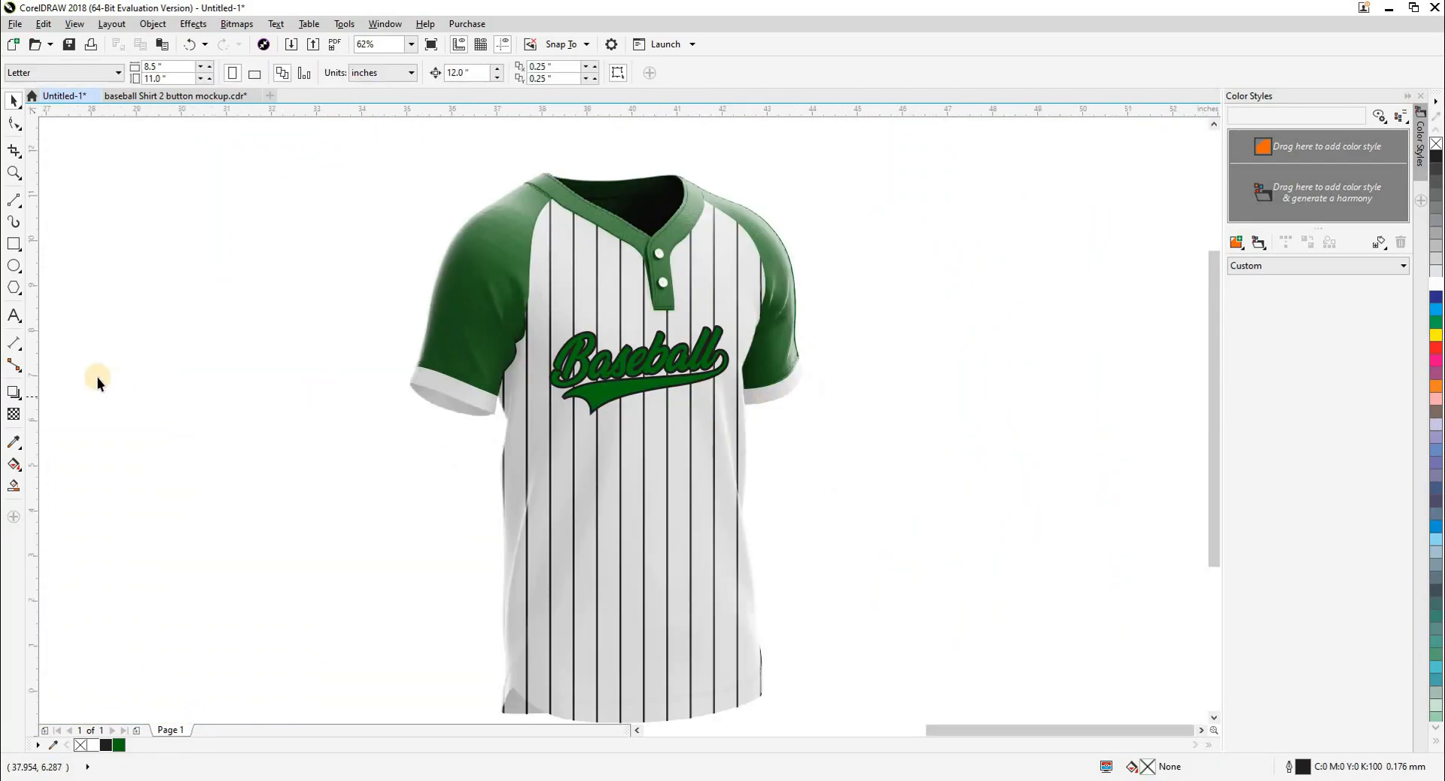
Step: Add the number 42 as text beneath the swoosh on the chest and set its font to Jersey M54
{"action": "left_click", "coordinate": [16, 320]}
{"action": "left_click", "coordinate": [219, 442]}
{"action": "type", "text": "42"}
{"action": "left_click_drag", "start_coordinate": [257, 461], "coordinate": [703, 428]}
{"action": "type", "text": "j"}
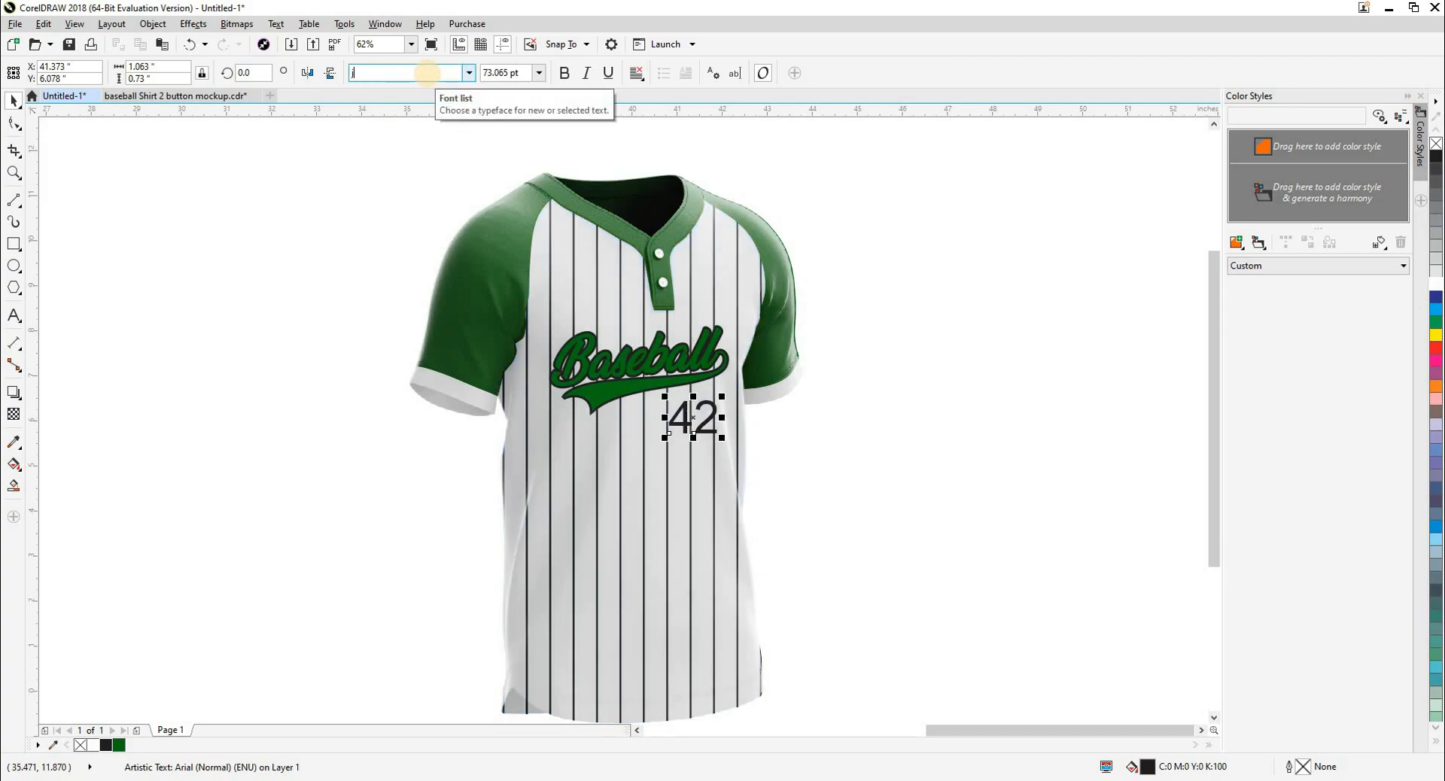
{"action": "key", "text": "Return"}
Step: Nudge the number 42 slightly sideways under the swoosh's end and fill it with dark green #00700F
{"action": "key", "text": "F2"}
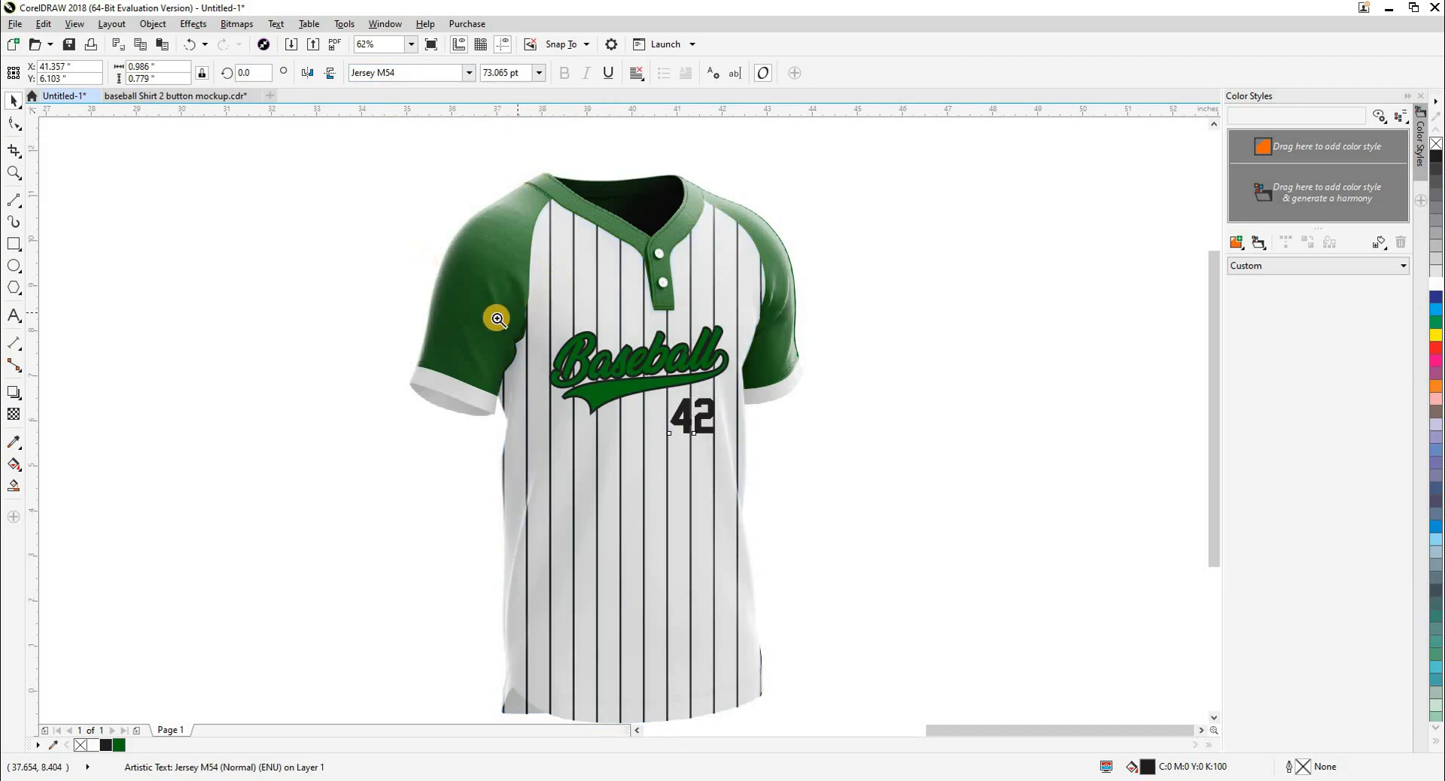
{"action": "left_click_drag", "start_coordinate": [430, 265], "coordinate": [895, 525]}
{"action": "left_click_drag", "start_coordinate": [717, 482], "coordinate": [727, 486]}
{"action": "left_click", "coordinate": [123, 744]}
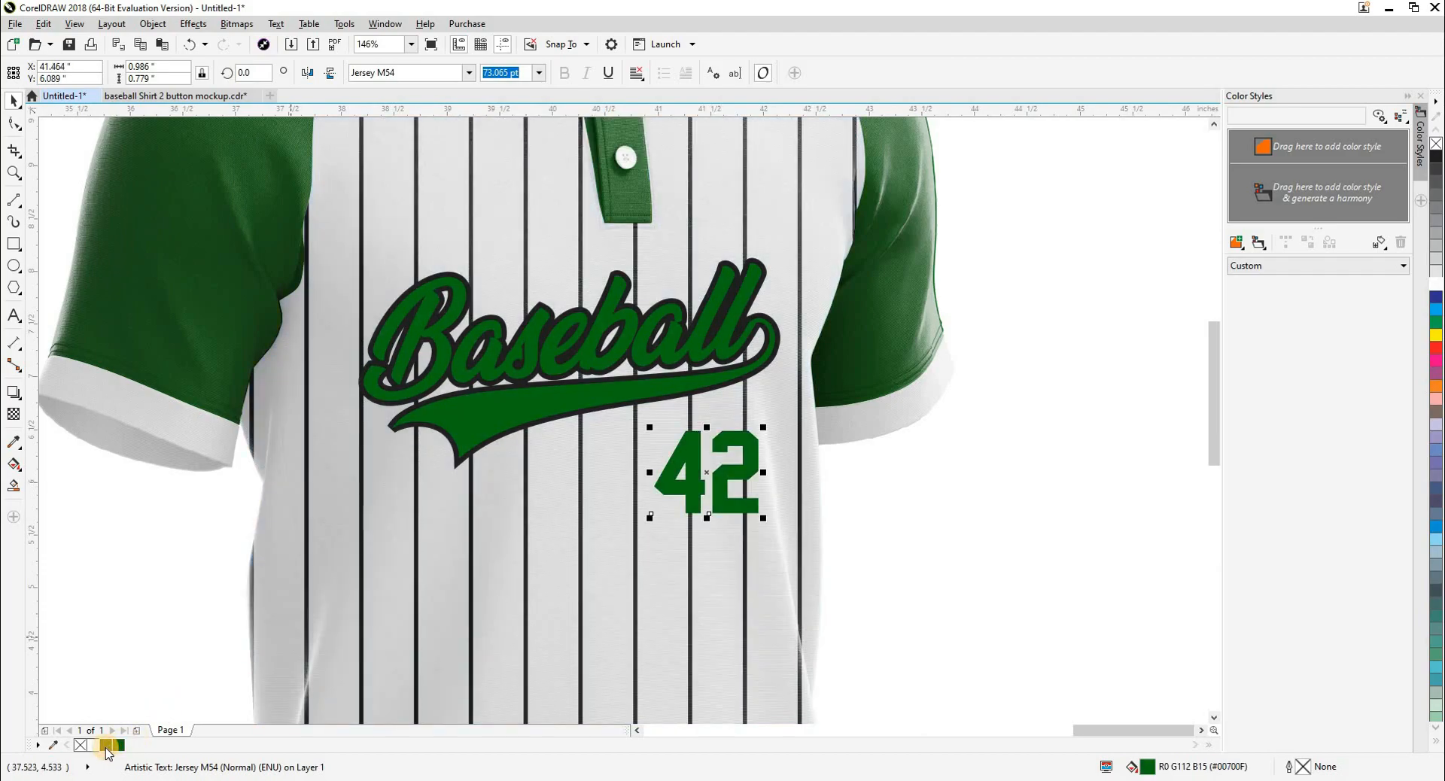
Step: Give the number 42 a black 2.5 mm outline that scales with the object
{"action": "key", "text": "F12"}
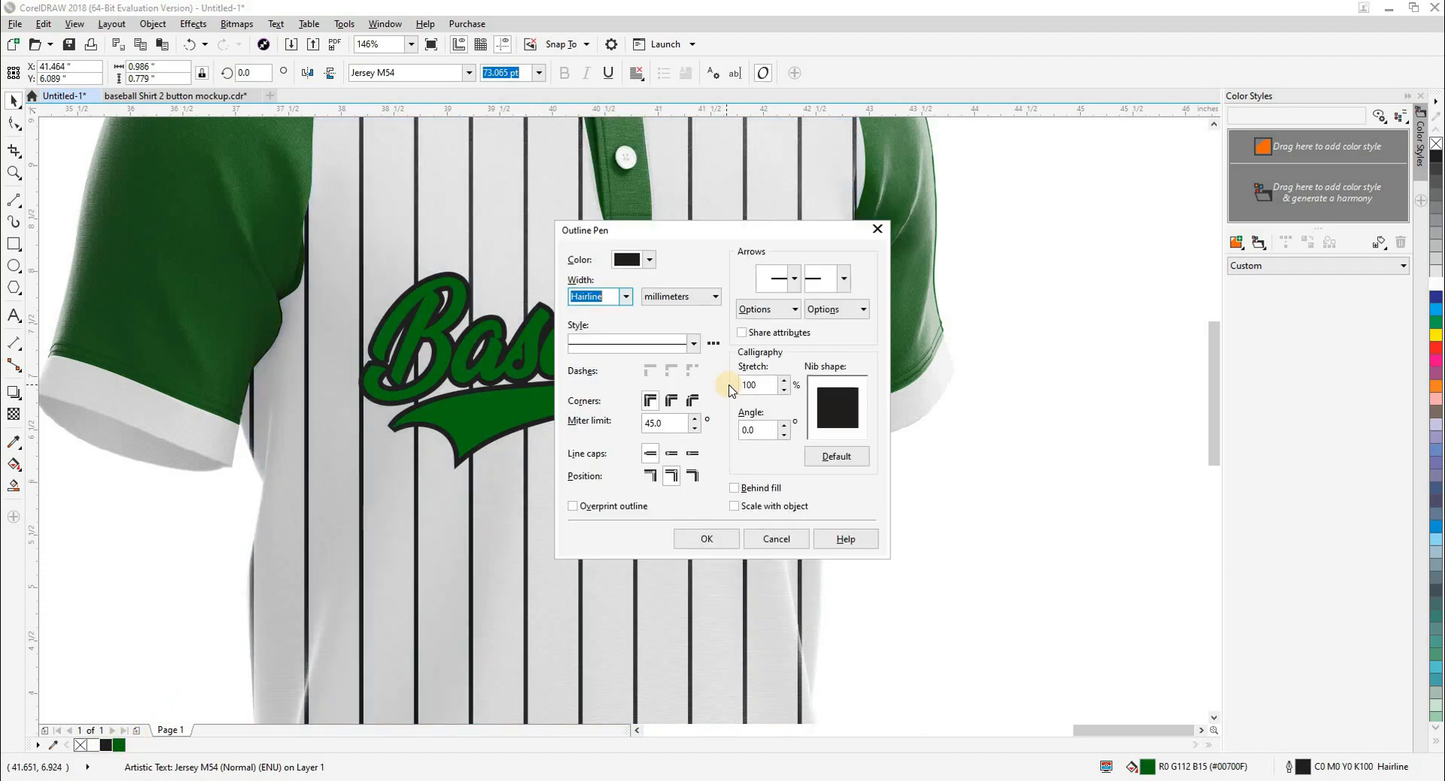
{"action": "left_click", "coordinate": [626, 298]}
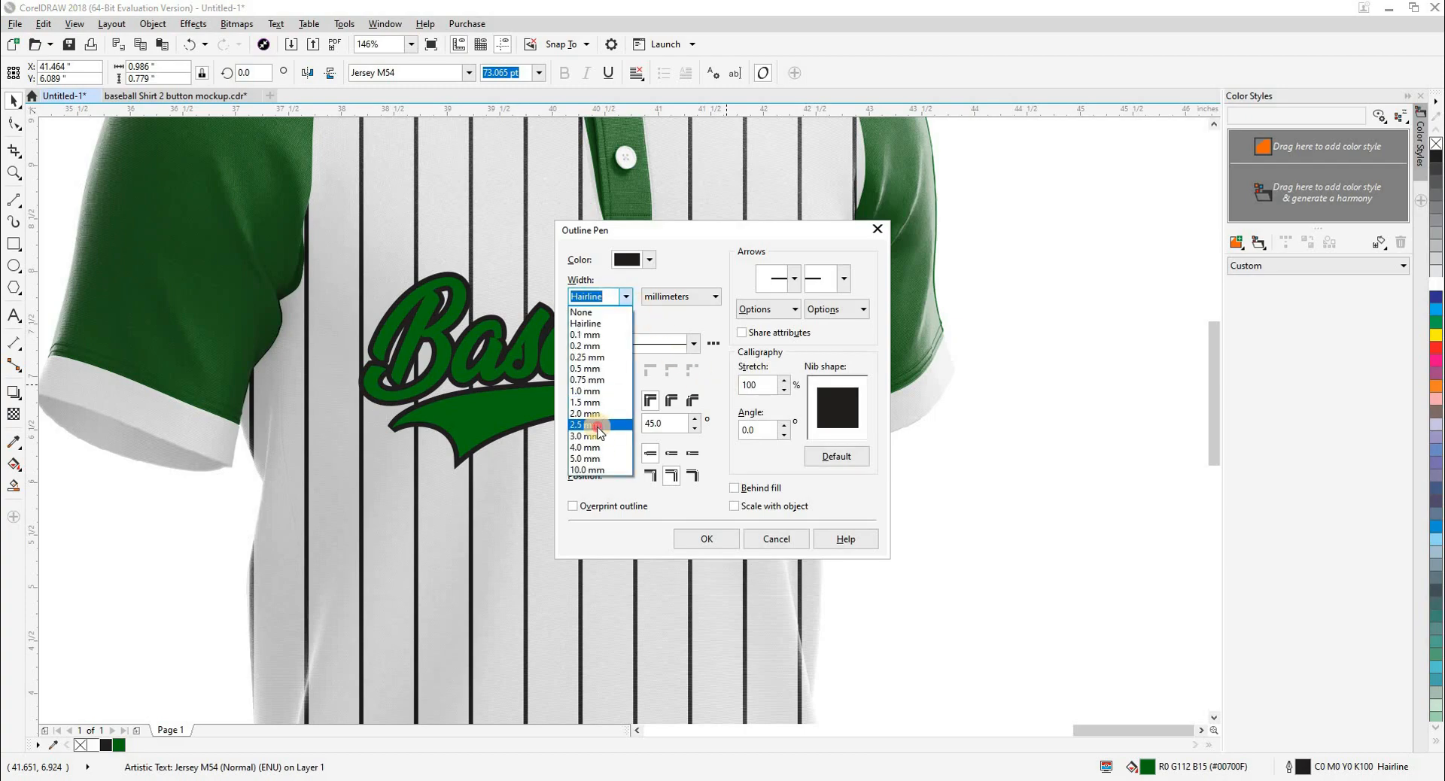
{"action": "left_click", "coordinate": [591, 423]}
{"action": "left_click", "coordinate": [735, 505]}
{"action": "left_click", "coordinate": [706, 539]}
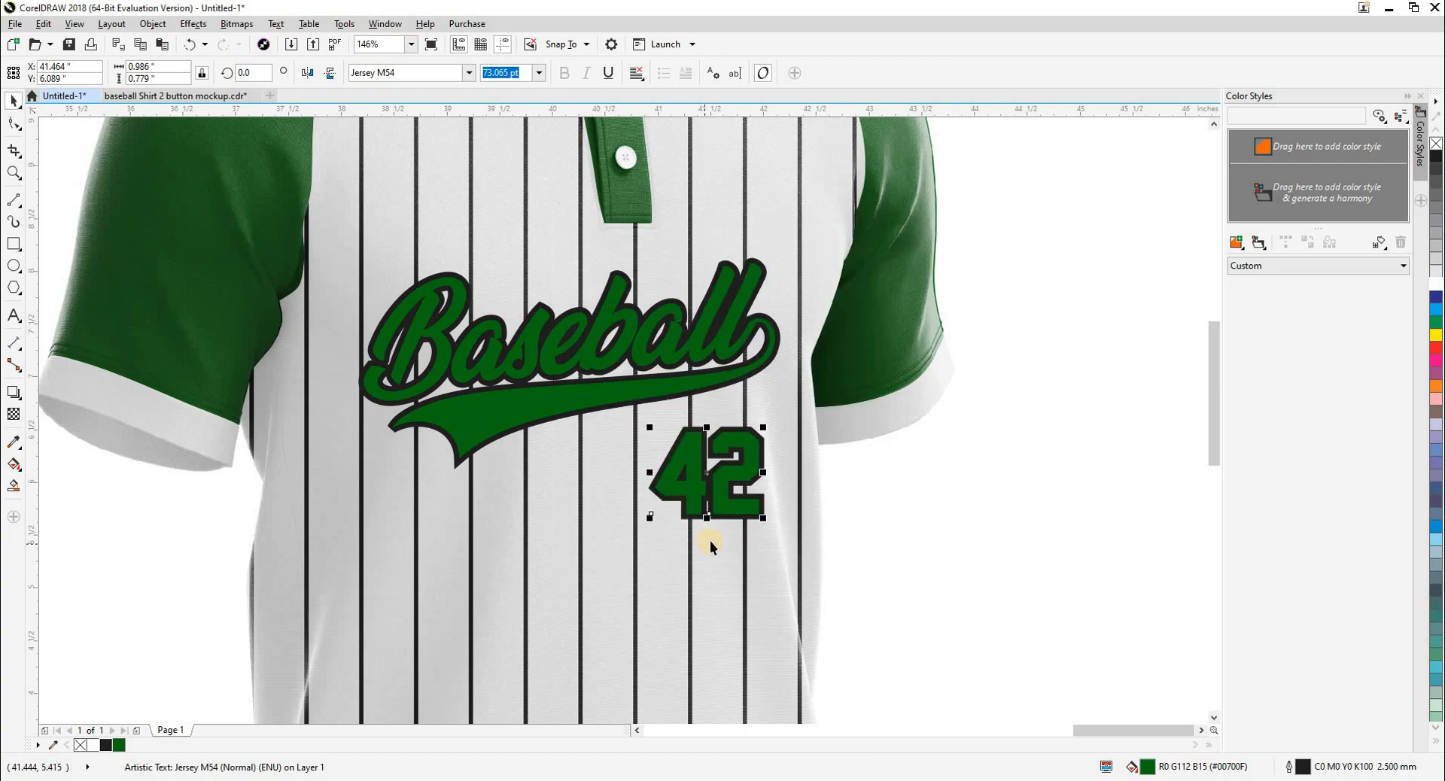
Step: Reduce the number 42's outline width to 2.0 mm
{"action": "left_click", "coordinate": [934, 524]}
{"action": "left_click", "coordinate": [730, 506]}
{"action": "key", "text": "F12"}
{"action": "left_click", "coordinate": [625, 297]}
{"action": "left_click", "coordinate": [590, 424]}
{"action": "left_click", "coordinate": [704, 540]}
{"action": "left_click", "coordinate": [961, 576]}
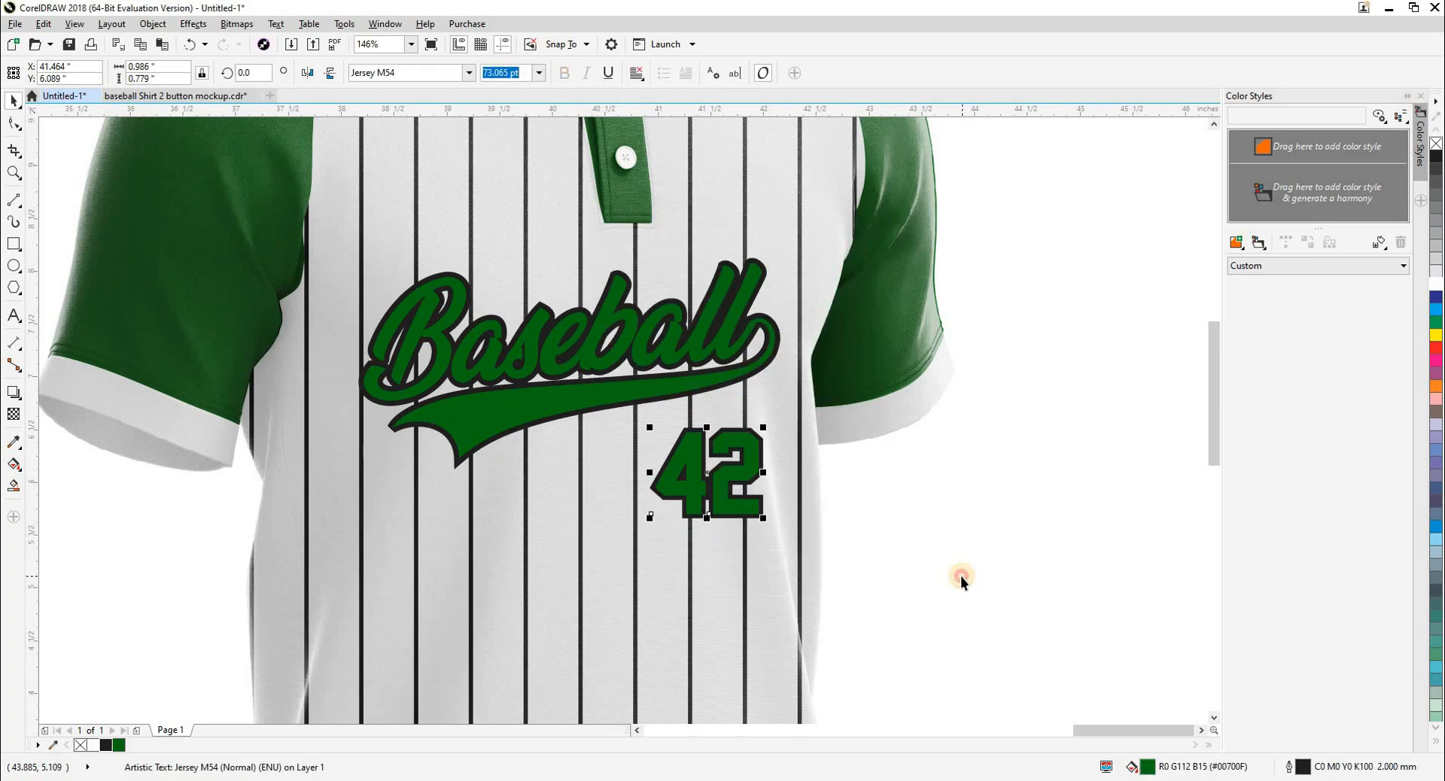
Step: Adjust the character spacing between the digits of the number 42 with the Shape tool
{"action": "left_click", "coordinate": [718, 506]}
{"action": "scroll", "coordinate": [718, 506], "scroll_direction": "up", "scroll_amount": 2}
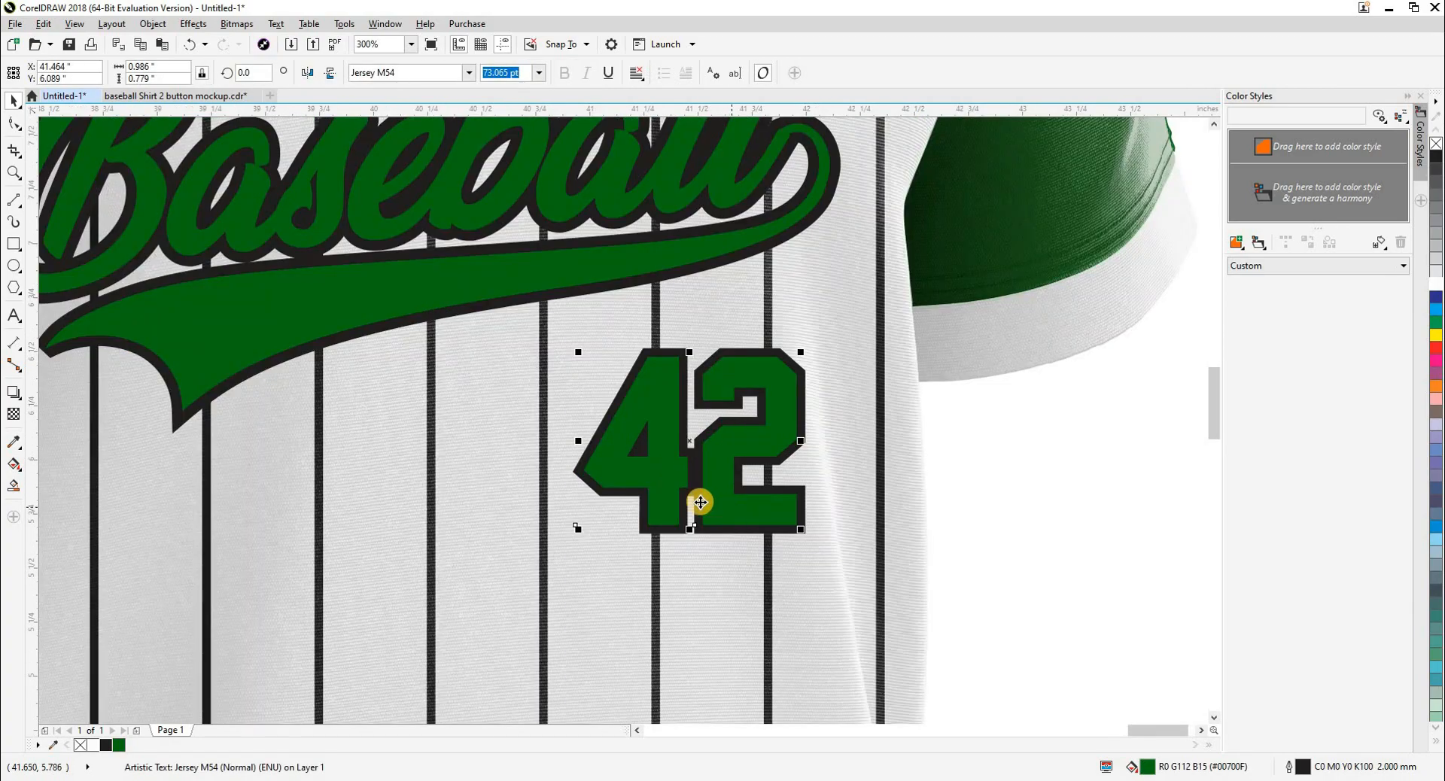
{"action": "left_click", "coordinate": [19, 149]}
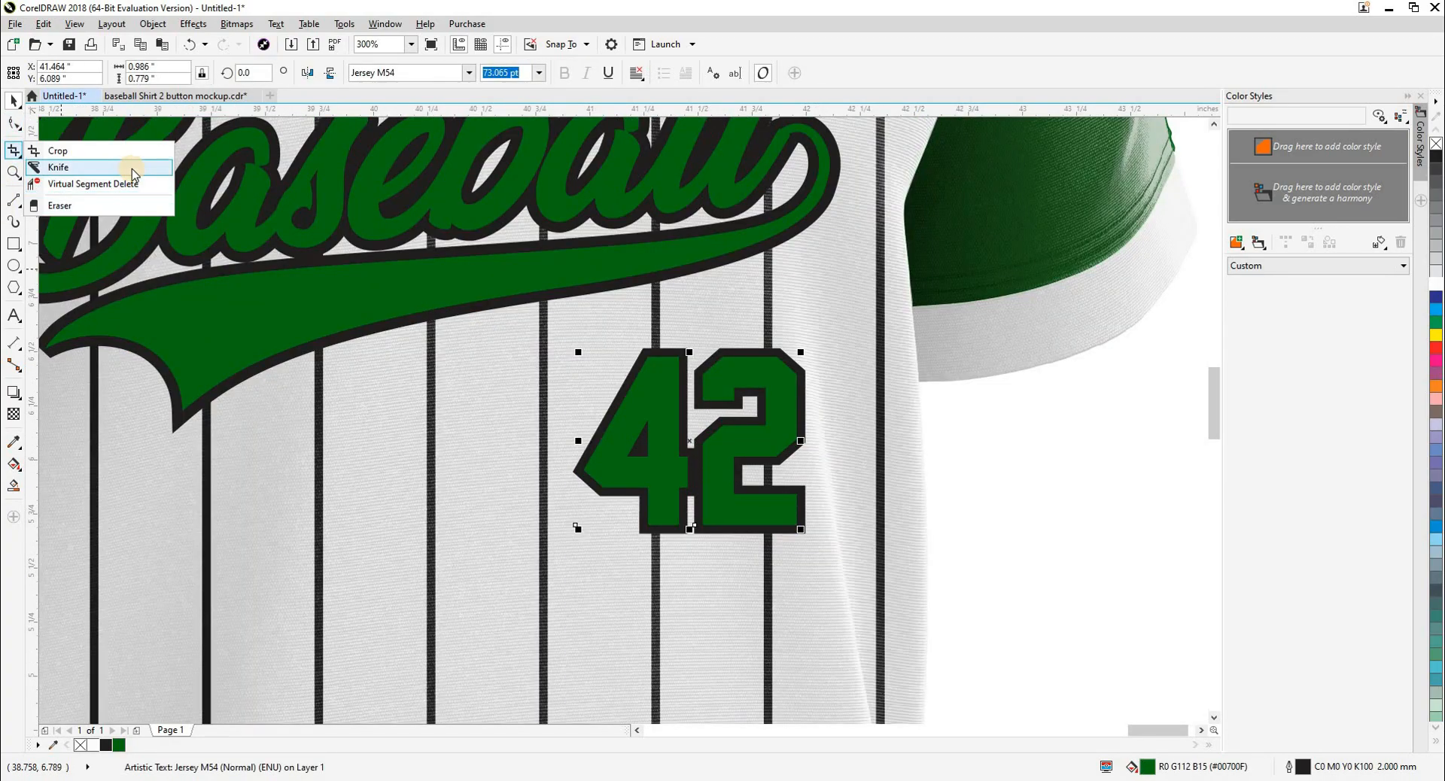
{"action": "left_click", "coordinate": [18, 129]}
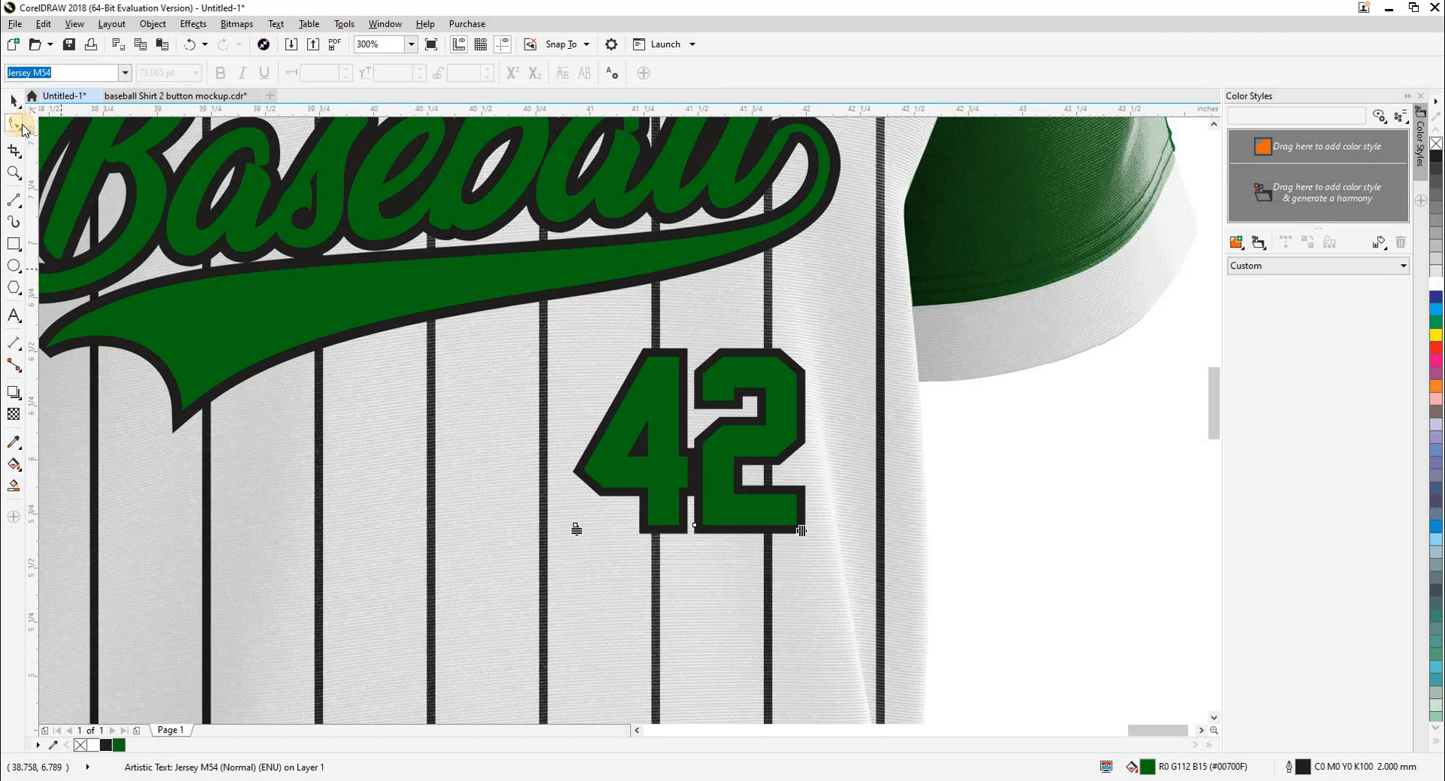
{"action": "left_click", "coordinate": [21, 130]}
{"action": "left_click", "coordinate": [751, 453]}
{"action": "left_click_drag", "start_coordinate": [806, 533], "coordinate": [755, 486]}
{"action": "key", "text": "space"}
{"action": "scroll", "coordinate": [754, 485], "scroll_direction": "down", "scroll_amount": 2}
{"action": "left_click", "coordinate": [926, 511]}
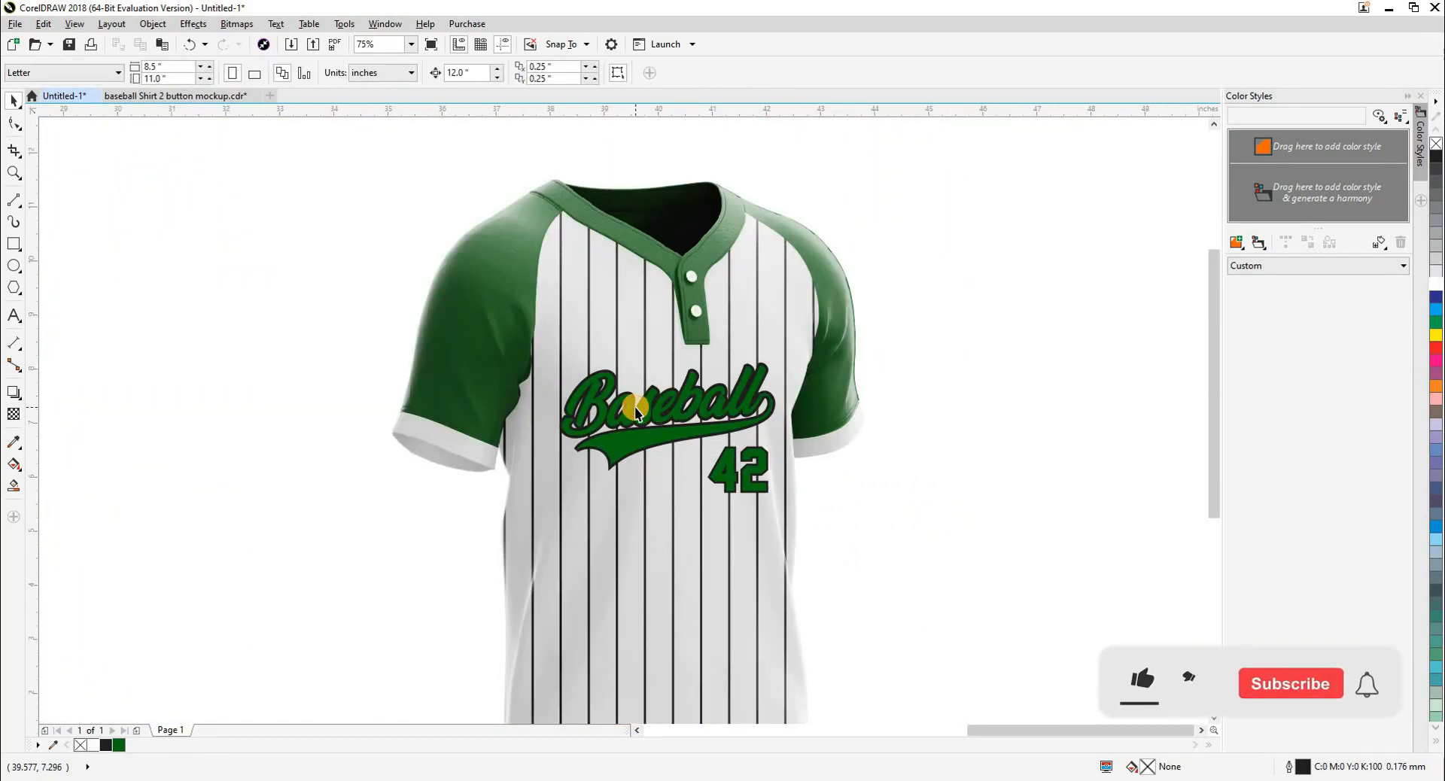
Step: Move the baseball batter logo bitmap closer to the finished shirt
{"action": "scroll", "coordinate": [638, 408], "scroll_direction": "down", "scroll_amount": 1}
{"action": "key", "text": "F2"}
{"action": "left_click_drag", "start_coordinate": [430, 242], "coordinate": [890, 668]}
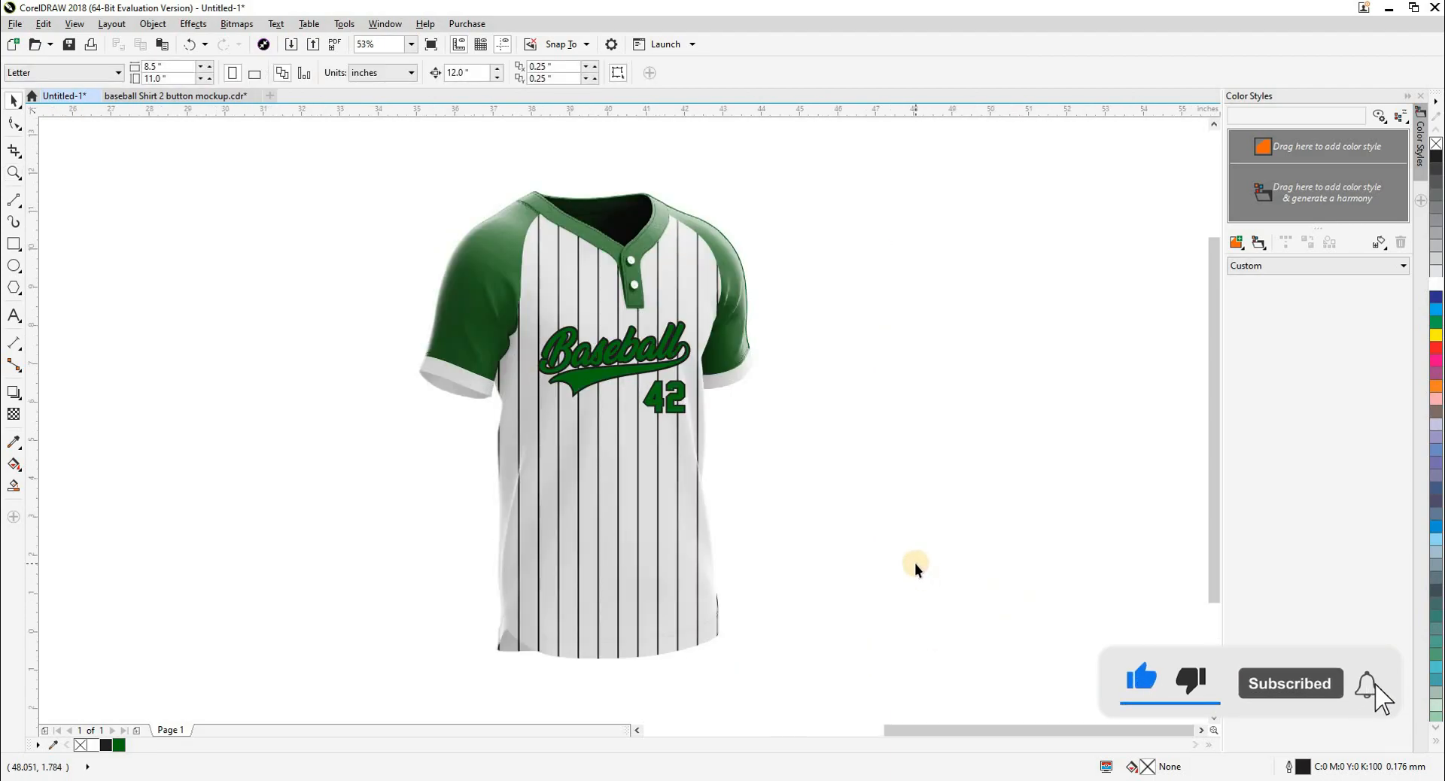
{"action": "scroll", "coordinate": [941, 519], "scroll_direction": "down", "scroll_amount": 1}
{"action": "scroll", "coordinate": [970, 472], "scroll_direction": "down", "scroll_amount": 2}
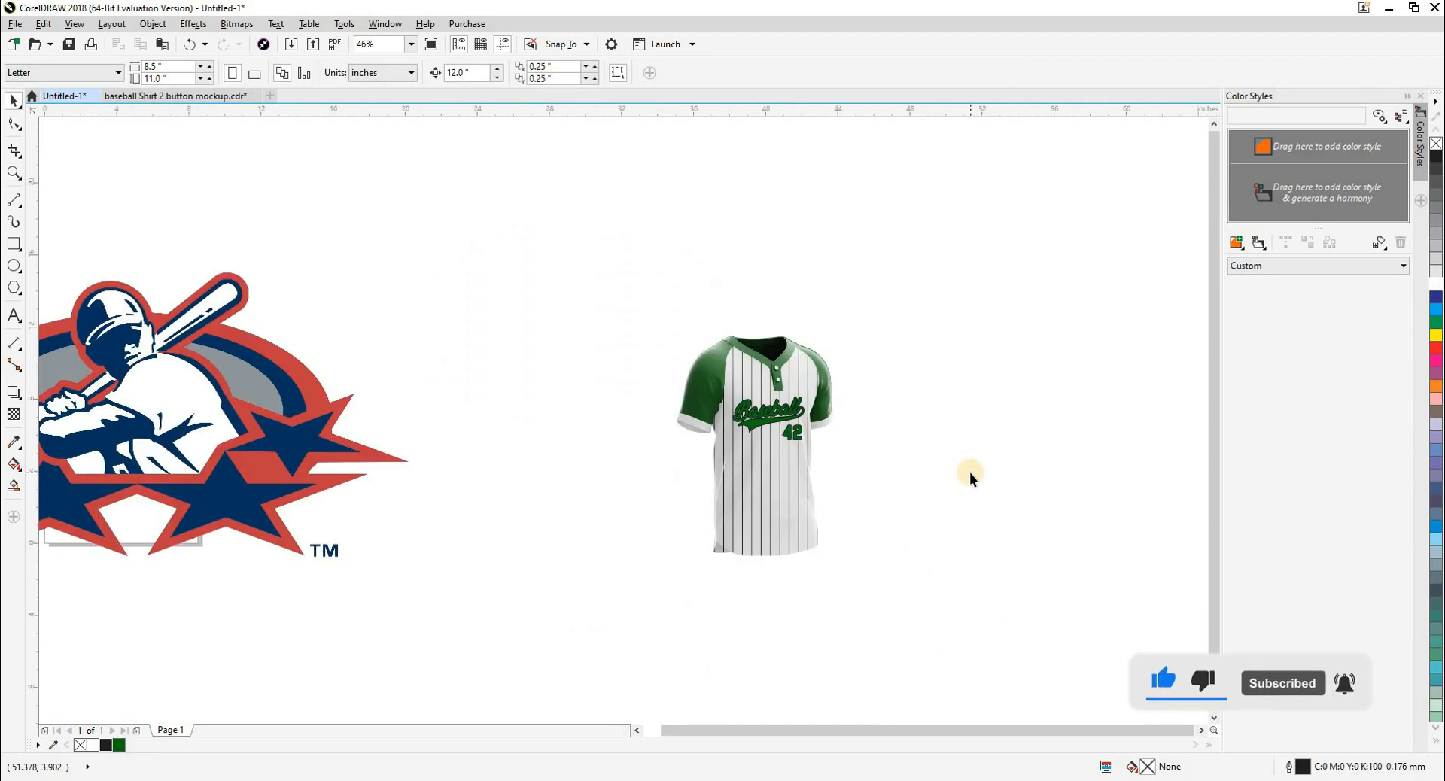
{"action": "left_click", "coordinate": [397, 423]}
{"action": "left_click_drag", "start_coordinate": [267, 440], "coordinate": [502, 442]}
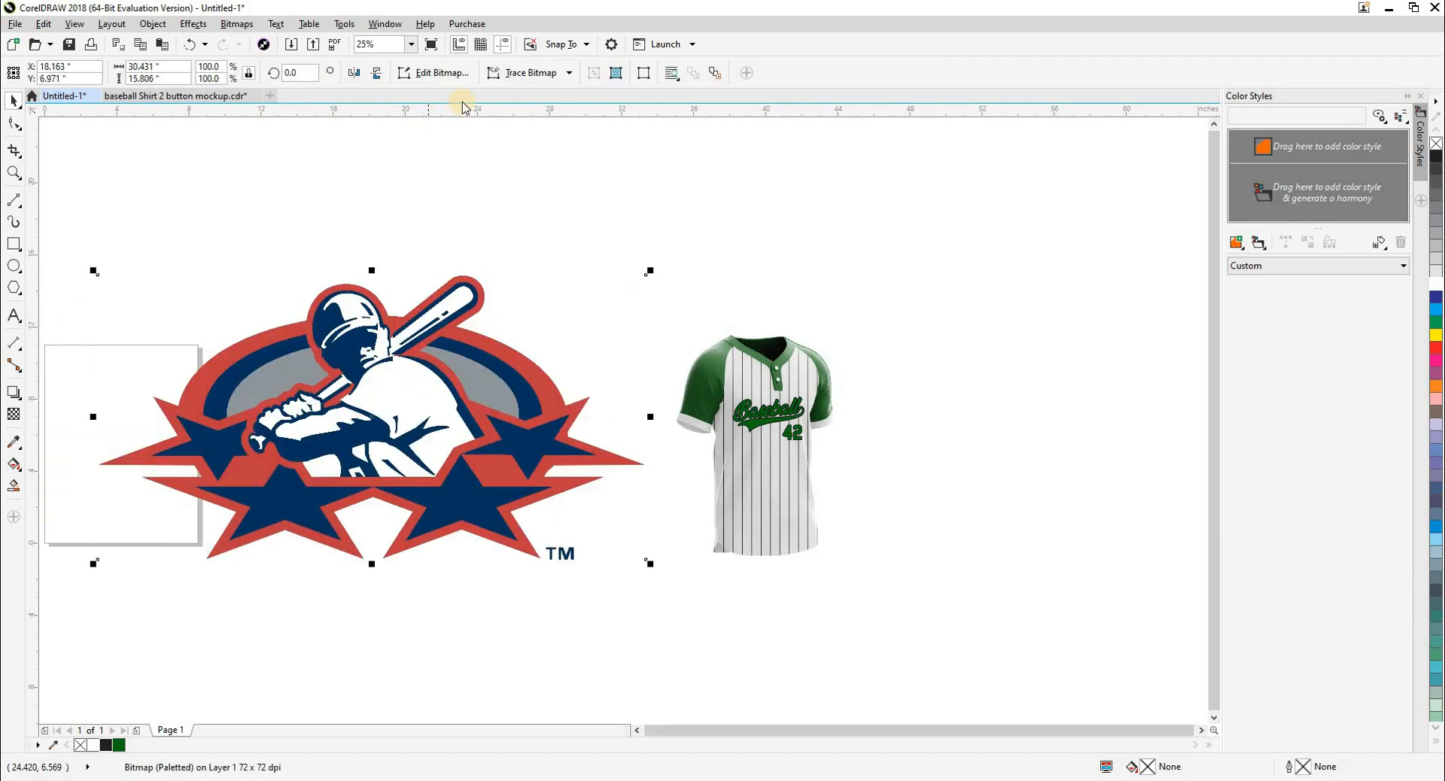
Step: Trace the batter logo bitmap with an Outline Clipart trace, reducing the bitmap size and removing the background
{"action": "left_click", "coordinate": [542, 76]}
{"action": "mouse_move", "coordinate": [532, 123]}
{"action": "left_click", "coordinate": [722, 179]}
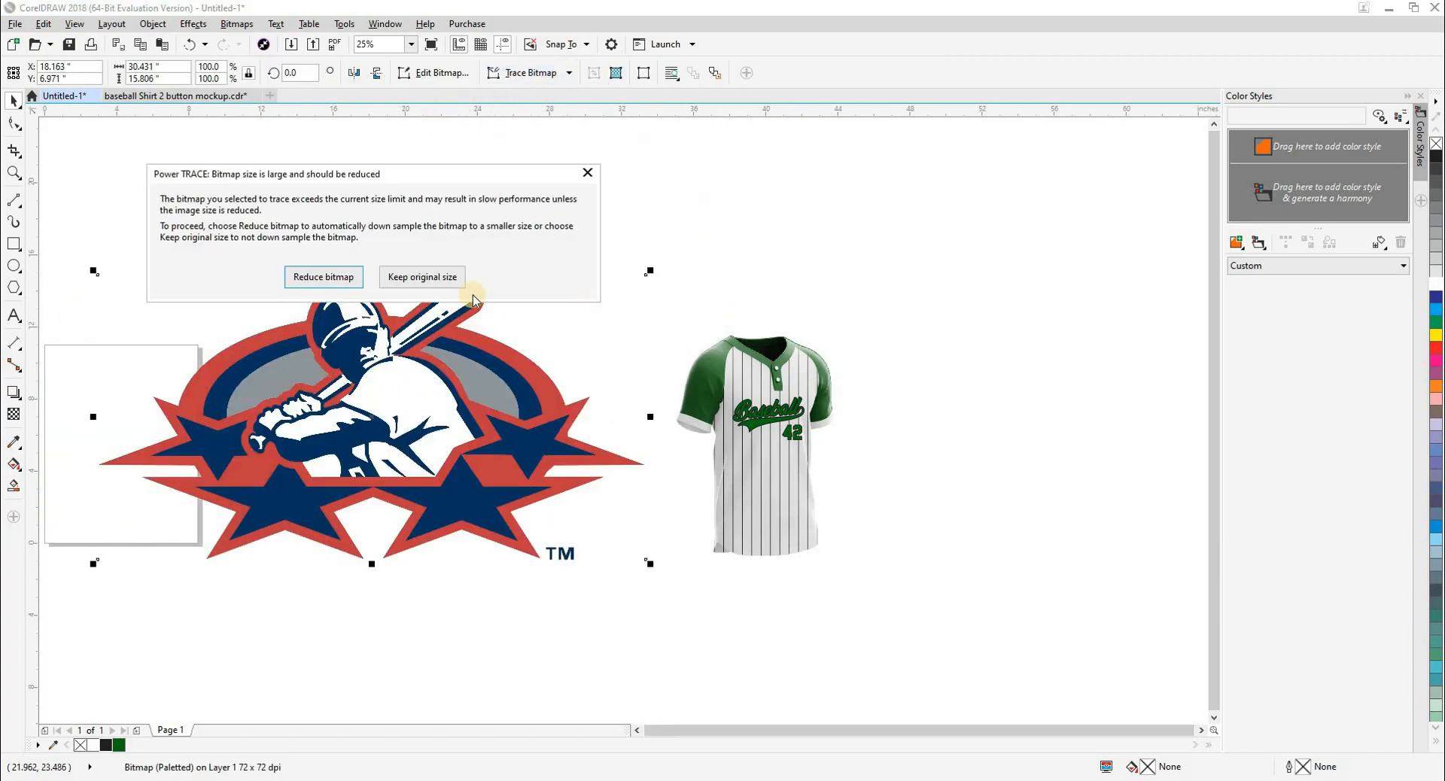
{"action": "left_click", "coordinate": [365, 283]}
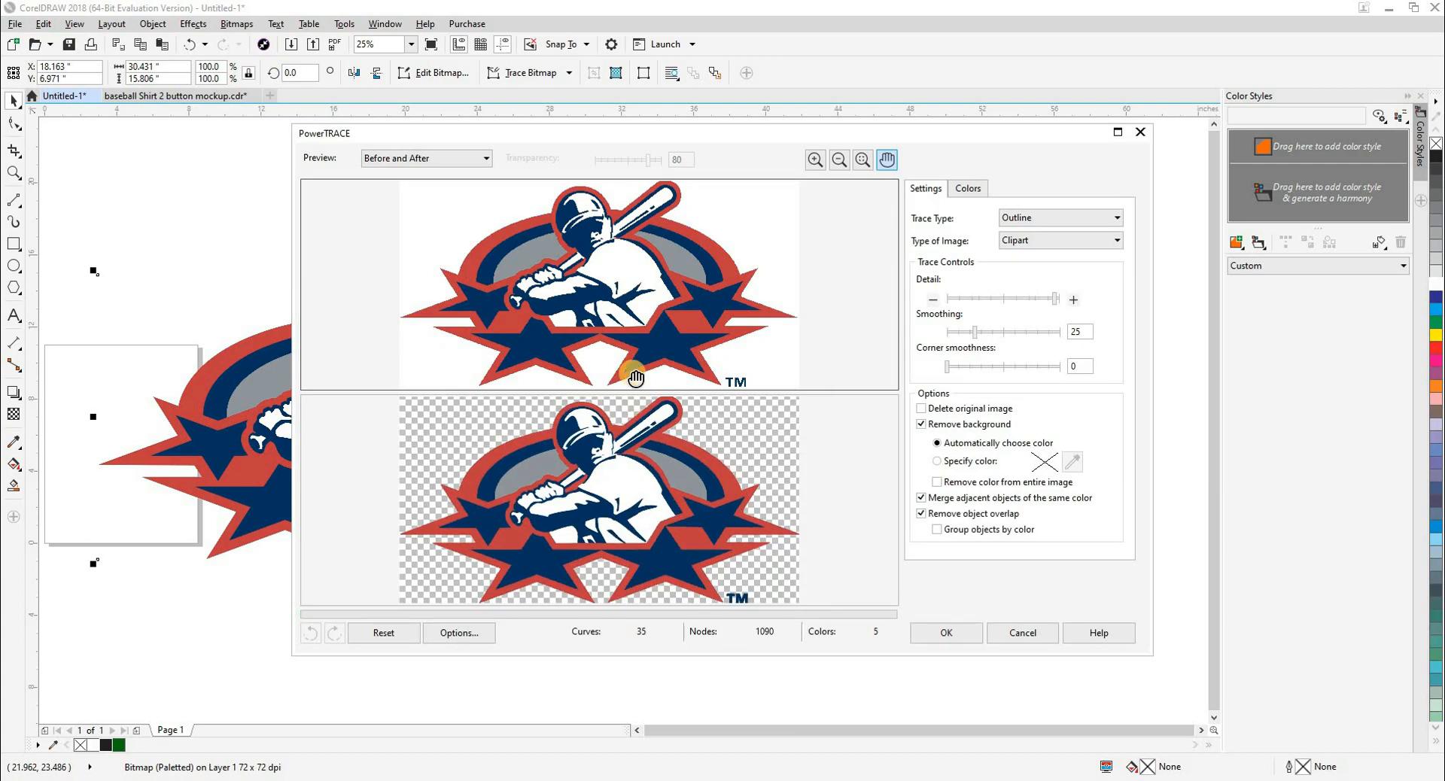
{"action": "left_click", "coordinate": [946, 632]}
Step: Move the traced batter logo to the empty area beside the shirt and delete the original bitmap
{"action": "scroll", "coordinate": [572, 382], "scroll_direction": "down", "scroll_amount": 1}
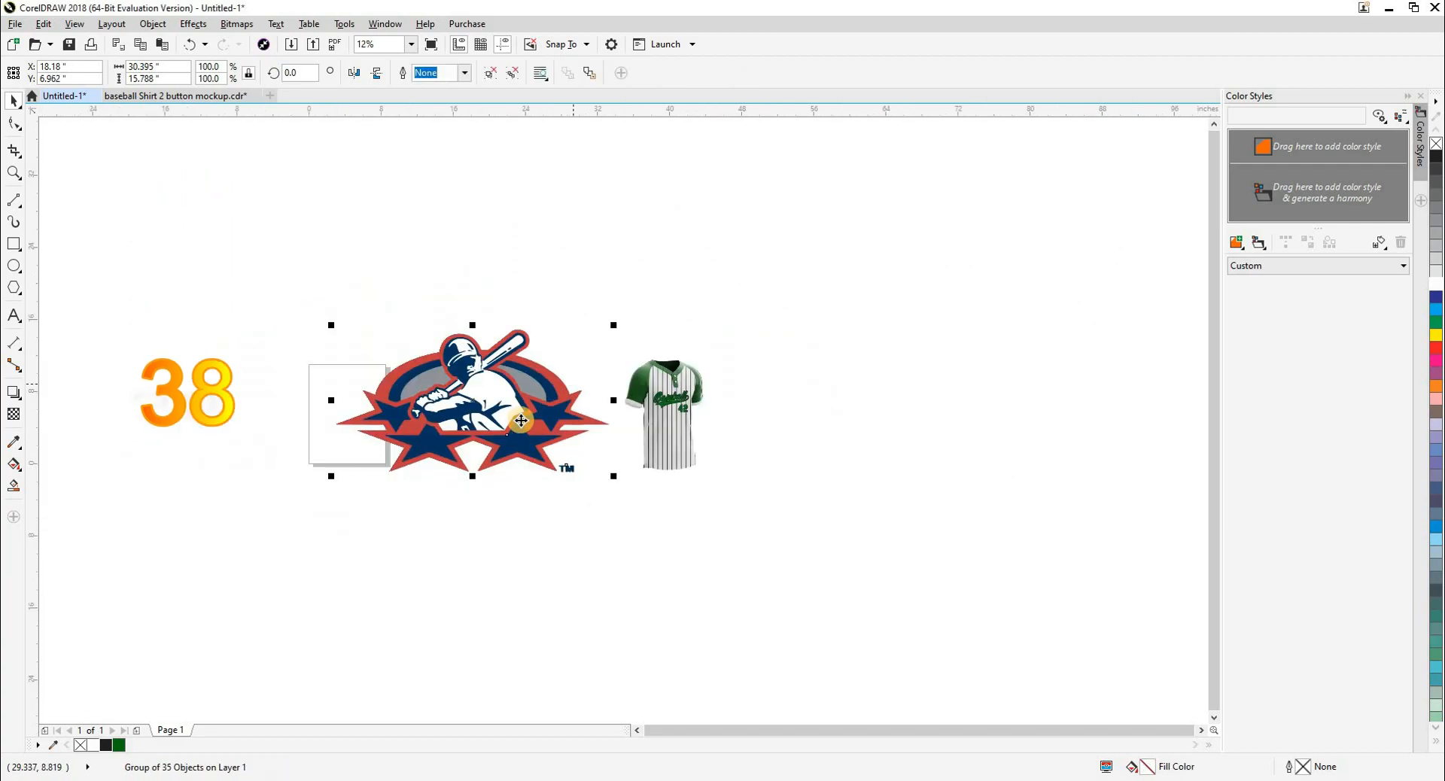
{"action": "mouse_move", "coordinate": [959, 497]}
{"action": "left_mouse_down"}
{"action": "mouse_move", "coordinate": [875, 521]}
{"action": "mouse_move", "coordinate": [919, 489]}
{"action": "mouse_move", "coordinate": [904, 460]}
{"action": "left_mouse_up"}
{"action": "left_click", "coordinate": [493, 444]}
{"action": "key", "text": "Delete"}
{"action": "key", "text": "z"}
{"action": "mouse_move", "coordinate": [525, 276]}
{"action": "left_mouse_down"}
{"action": "mouse_move", "coordinate": [803, 438]}
{"action": "mouse_move", "coordinate": [1121, 567]}
{"action": "left_mouse_up"}
{"action": "key", "text": "space"}
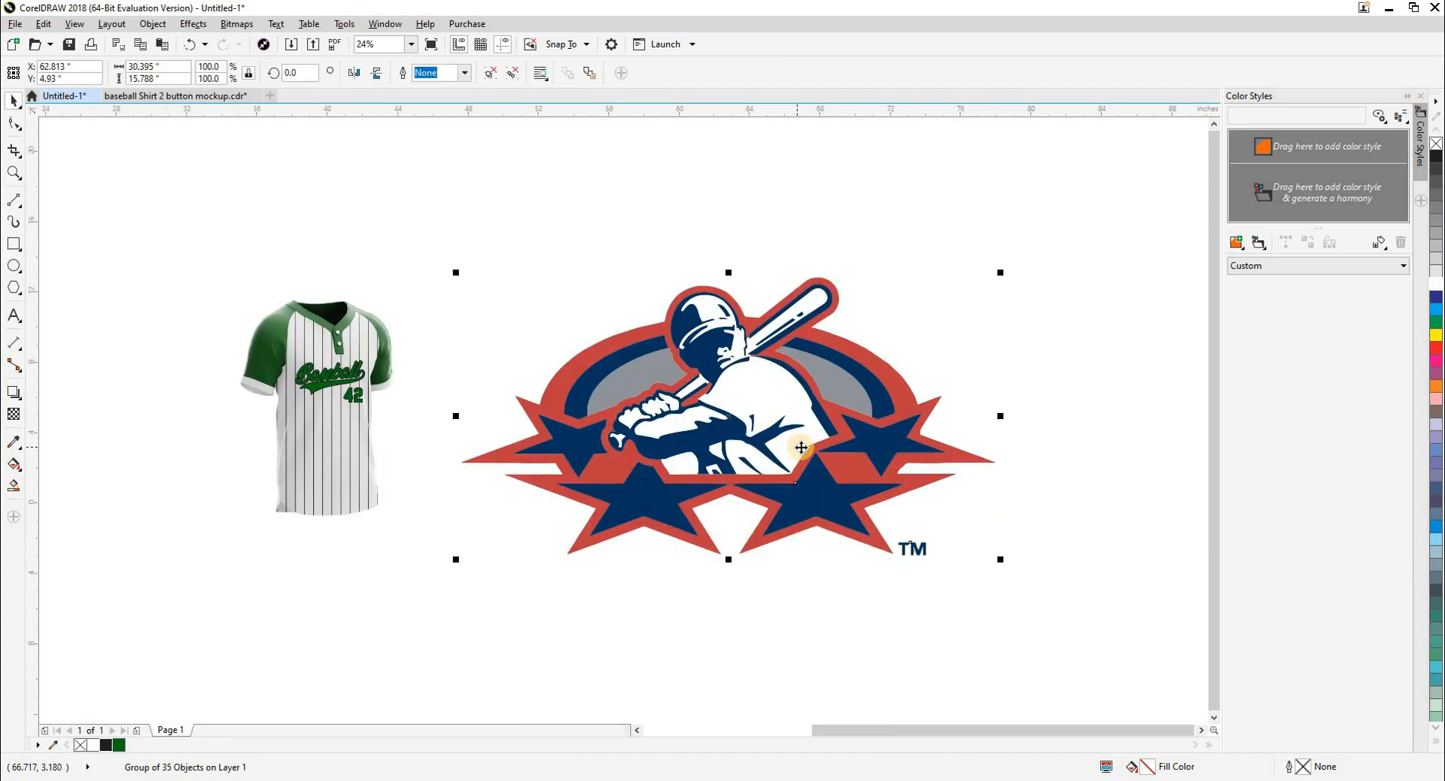
Step: Create colour styles from the traced logo and change its red style to black #000000
{"action": "left_click_drag", "start_coordinate": [806, 465], "coordinate": [1248, 149]}
{"action": "left_click", "coordinate": [1271, 225]}
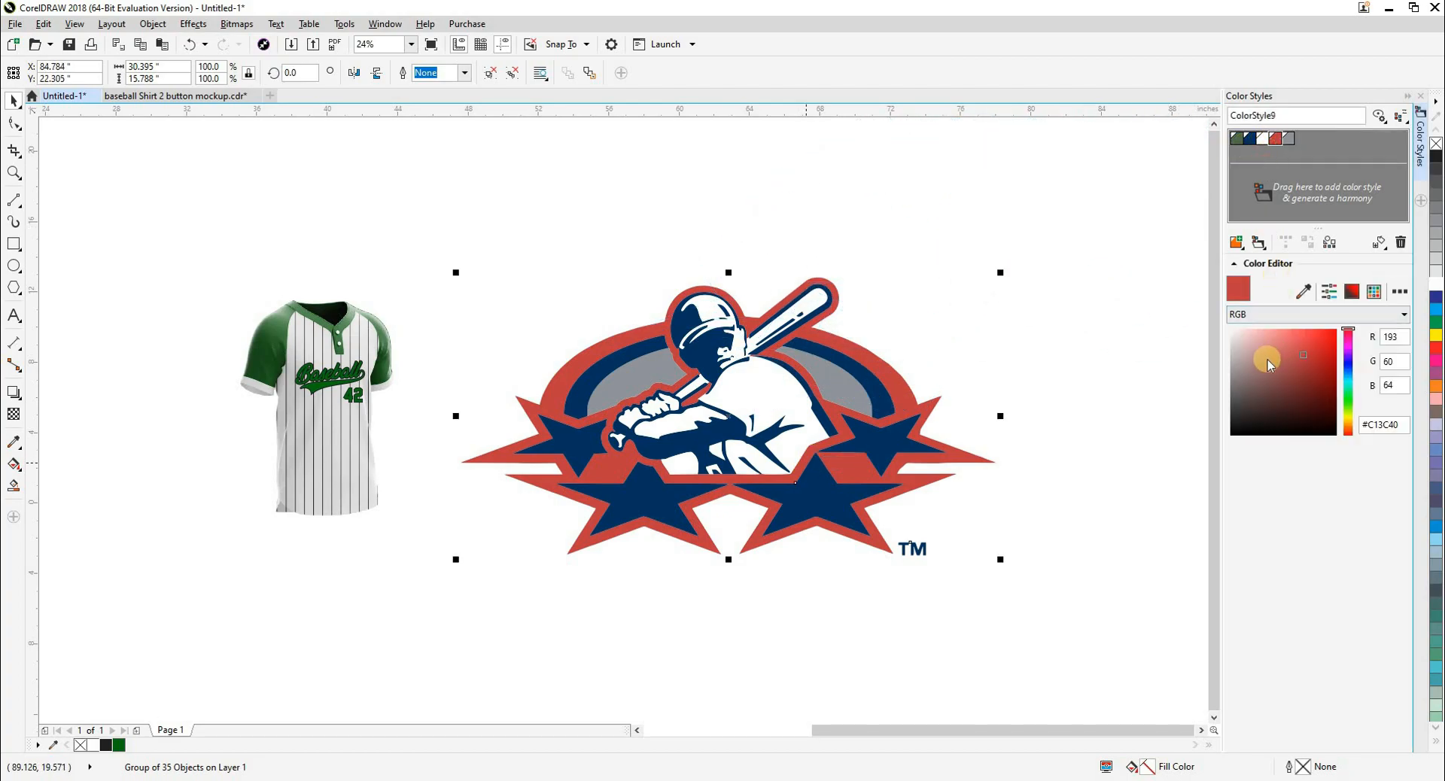
{"action": "left_click_drag", "start_coordinate": [1309, 354], "coordinate": [1202, 461]}
Step: Change the logo's navy and grey-green colour styles to green #00700F and its grey style to white #FFFFFF
{"action": "left_click", "coordinate": [1249, 139]}
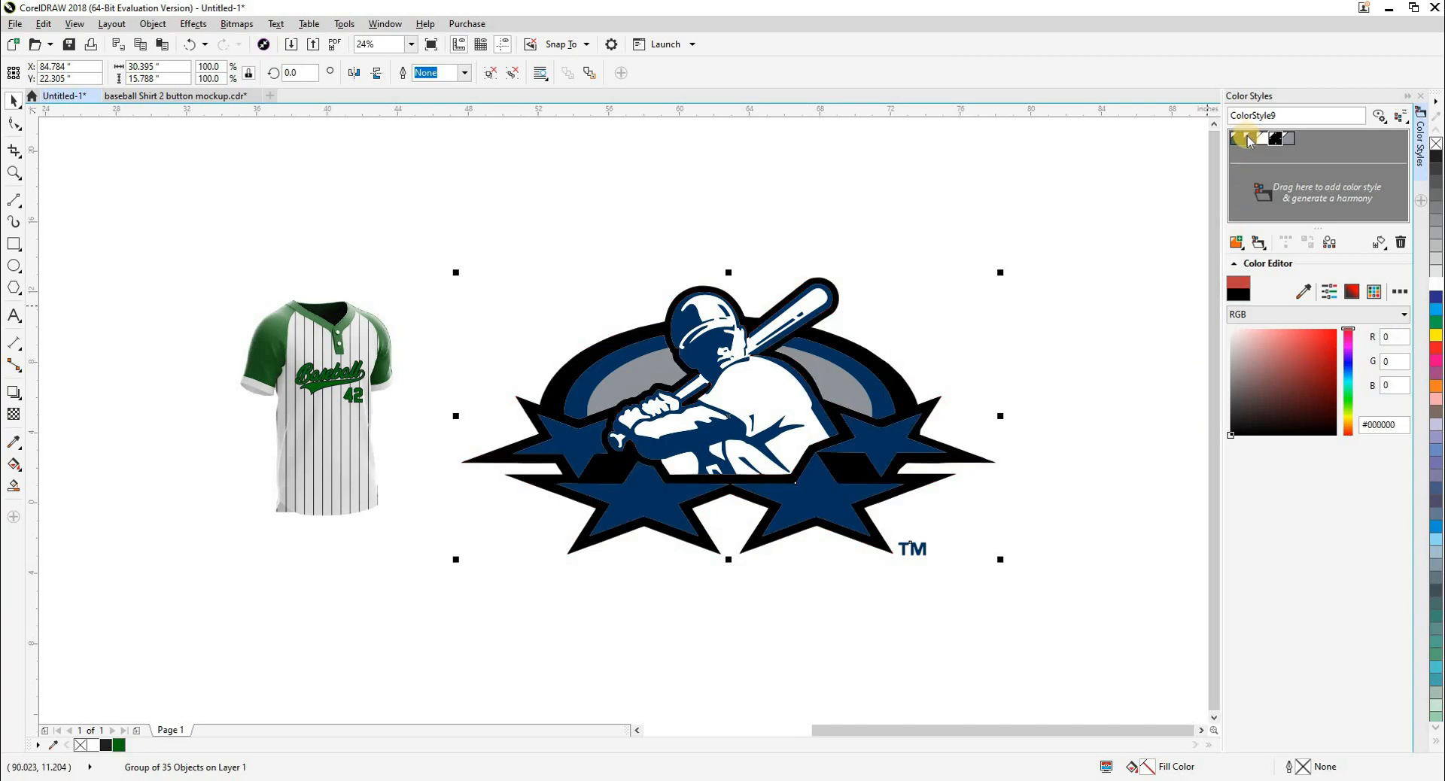
{"action": "left_click", "coordinate": [119, 745]}
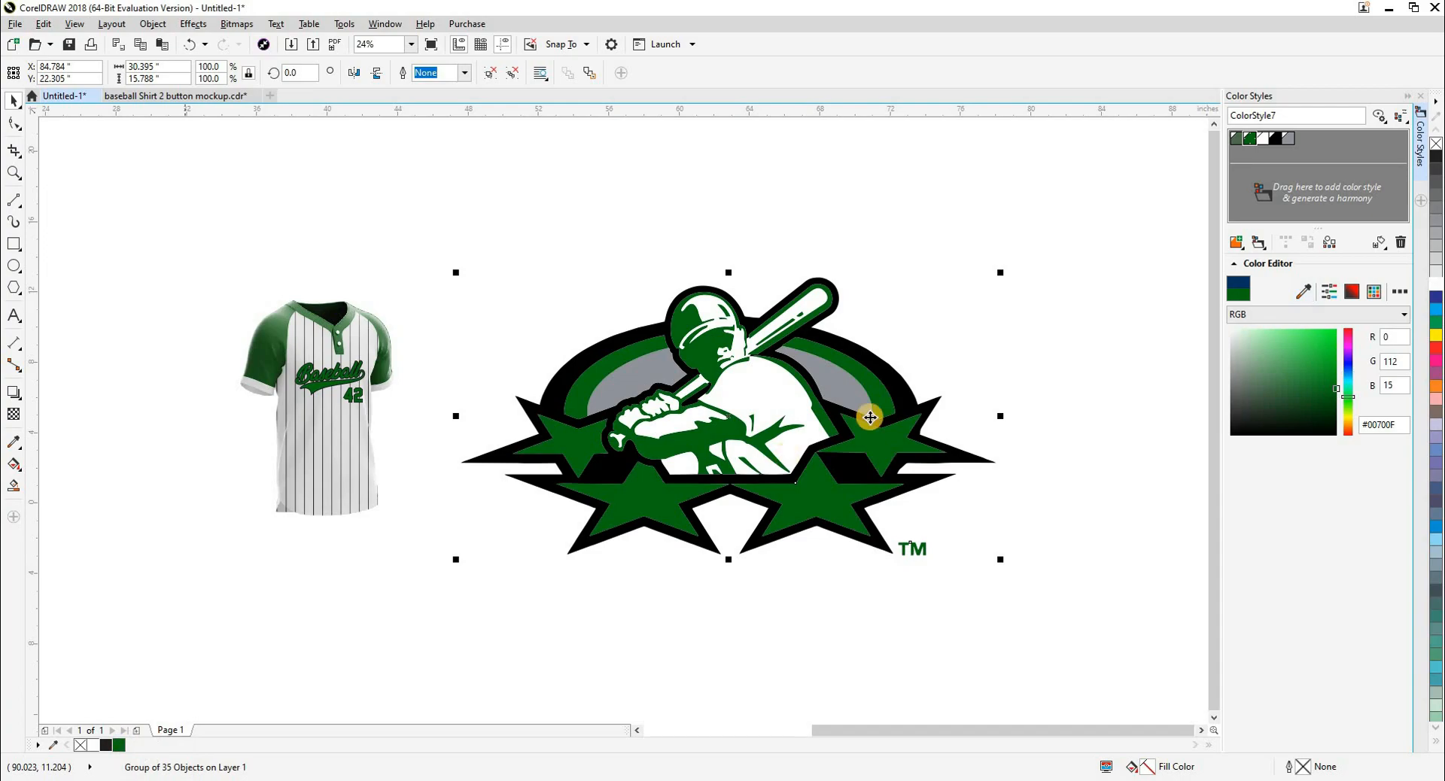
{"action": "left_click", "coordinate": [1284, 140]}
{"action": "left_click", "coordinate": [1303, 292]}
{"action": "left_click", "coordinate": [1103, 275]}
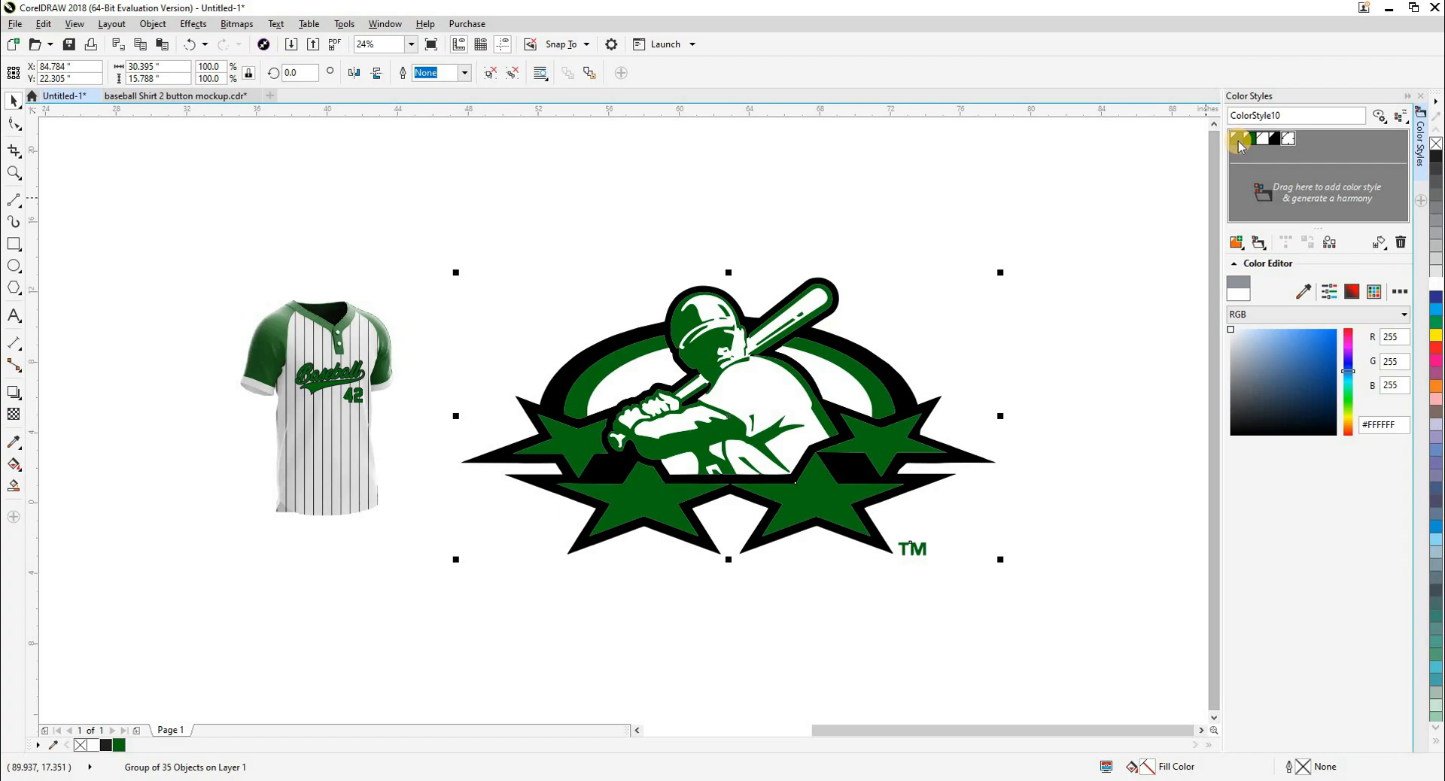
{"action": "left_click", "coordinate": [1286, 140]}
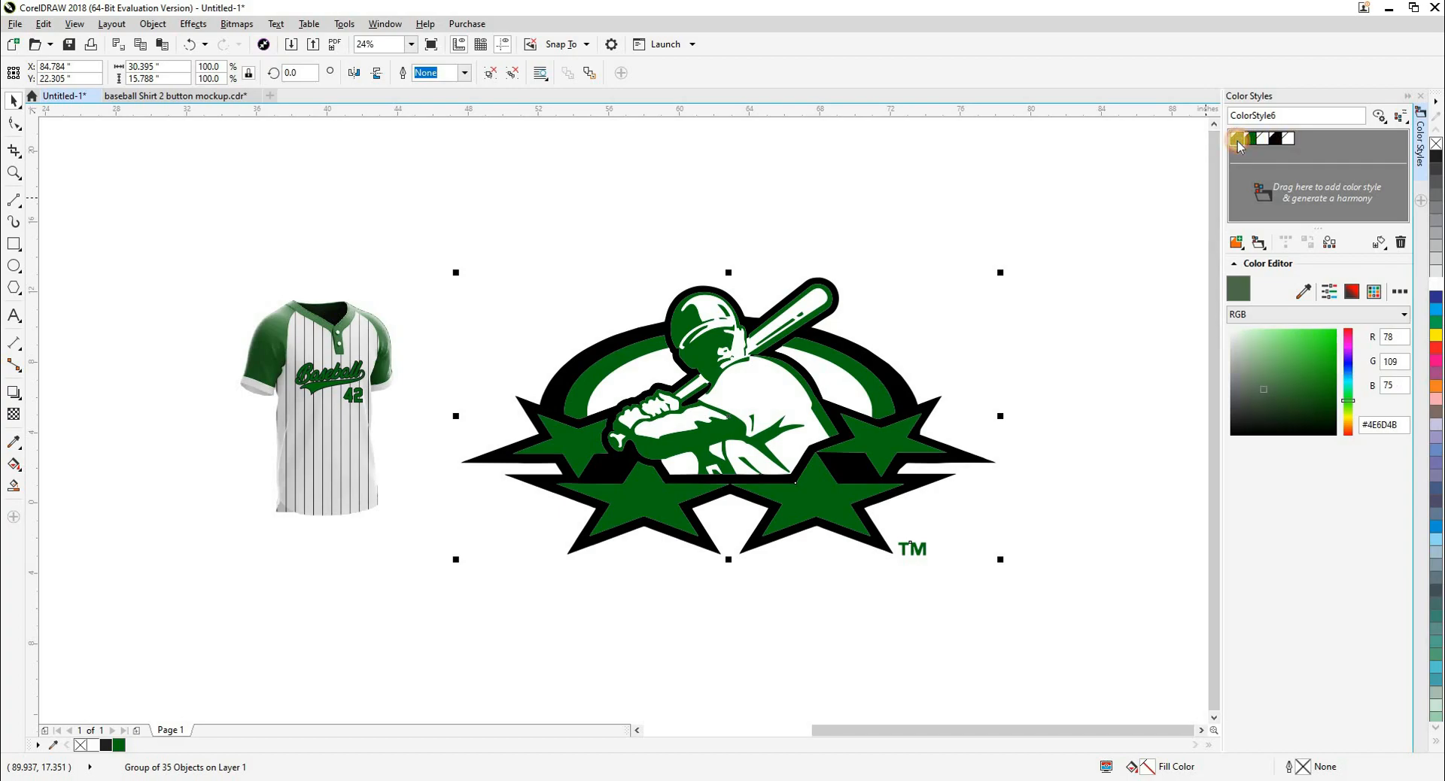
{"action": "left_click", "coordinate": [119, 745]}
Step: Delete all of the recoloured logo's colour styles from the document
{"action": "left_click", "coordinate": [1287, 141]}
{"action": "left_click", "coordinate": [1392, 259]}
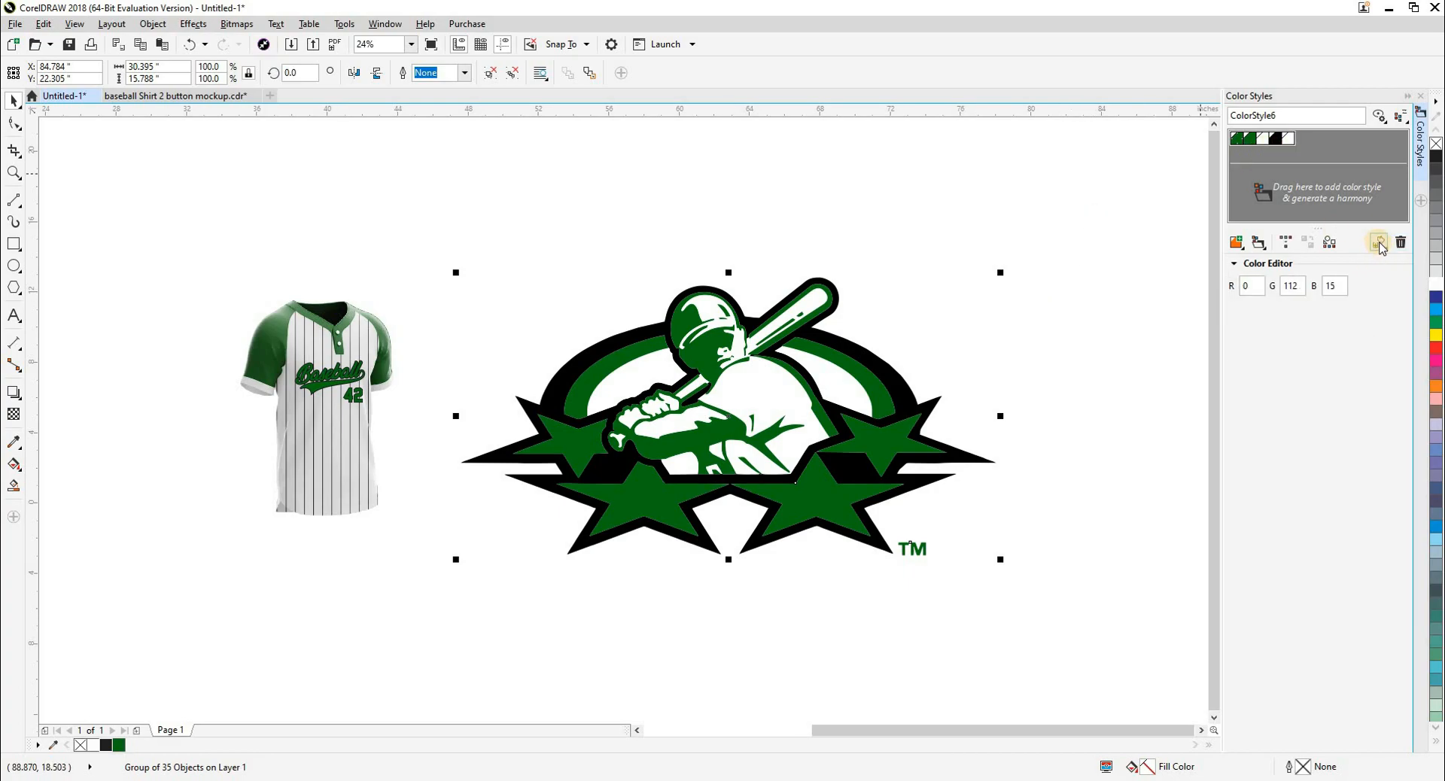
{"action": "left_click", "coordinate": [1384, 248]}
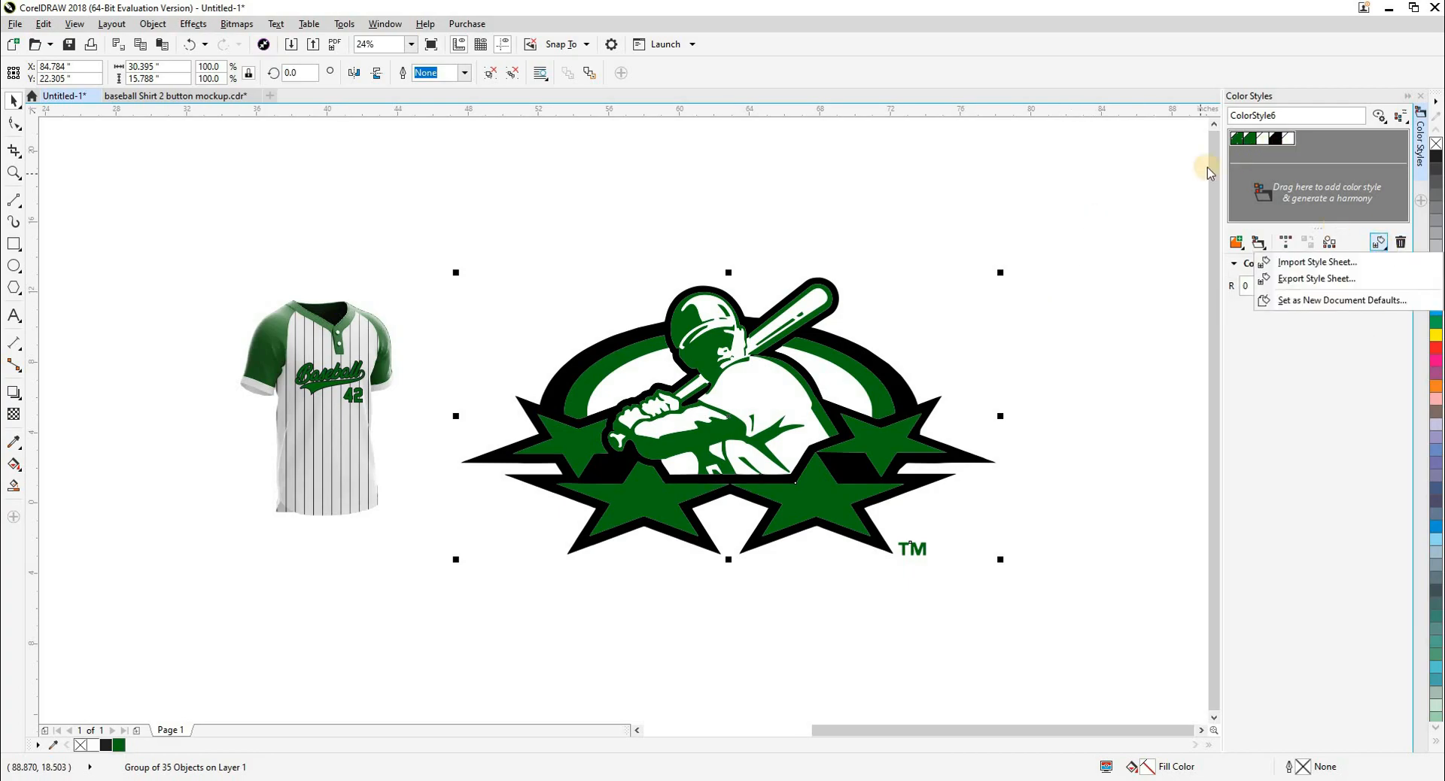
{"action": "left_click", "coordinate": [1269, 141]}
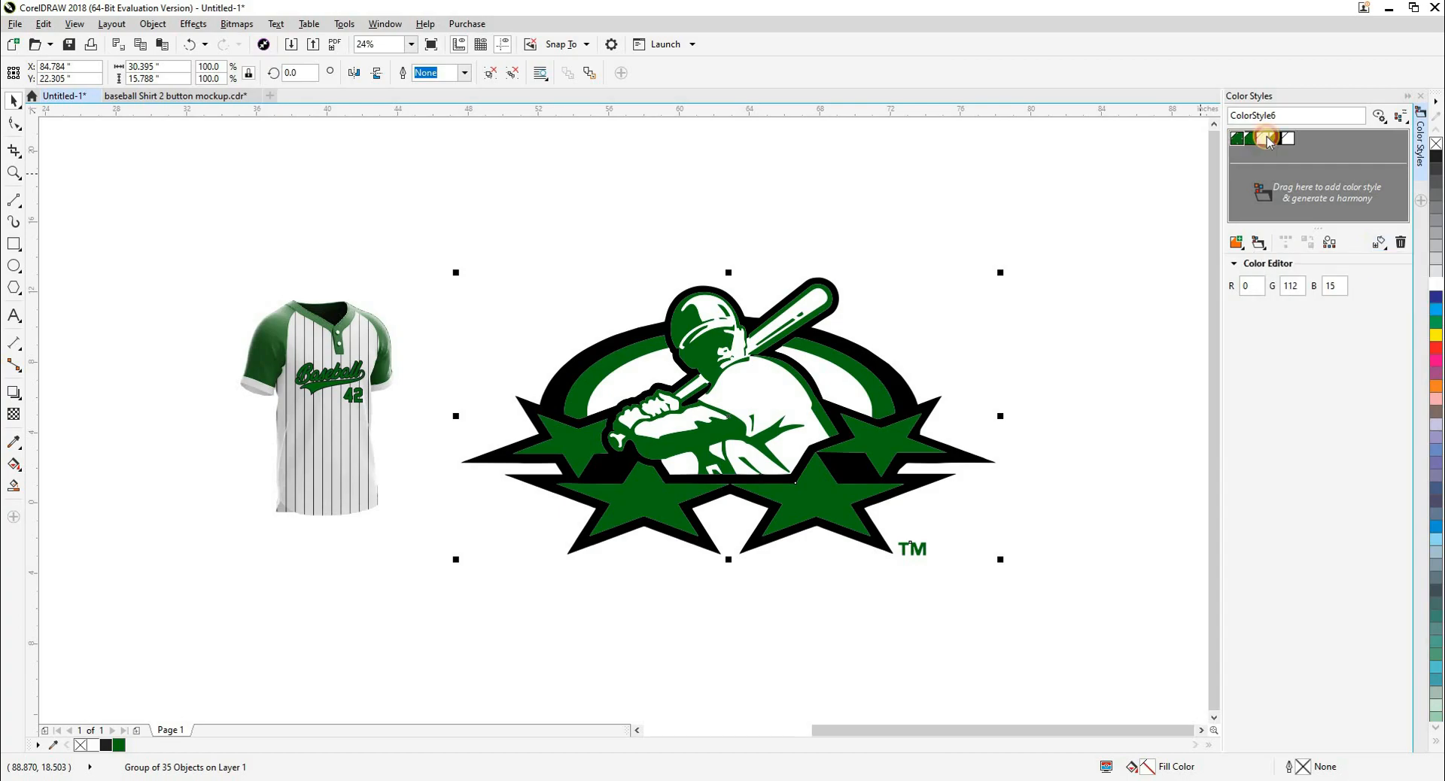
{"action": "left_click", "coordinate": [1240, 265]}
{"action": "left_click", "coordinate": [1400, 242]}
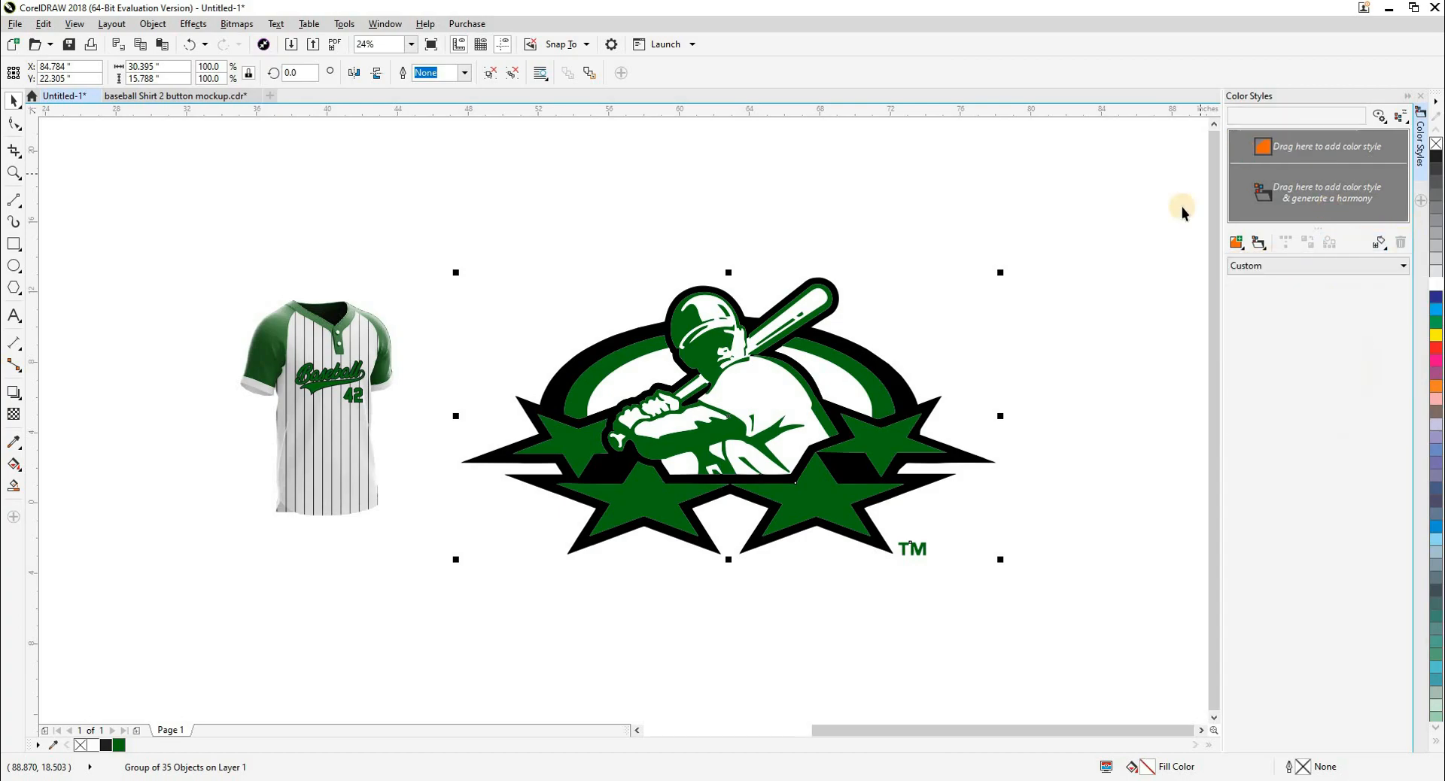
Step: Move the green batter logo onto the shirt's left-hand sleeve and scale it down to 8%
{"action": "left_click_drag", "start_coordinate": [834, 409], "coordinate": [1033, 321]}
{"action": "key", "text": "Delete"}
{"action": "left_click_drag", "start_coordinate": [730, 439], "coordinate": [168, 344]}
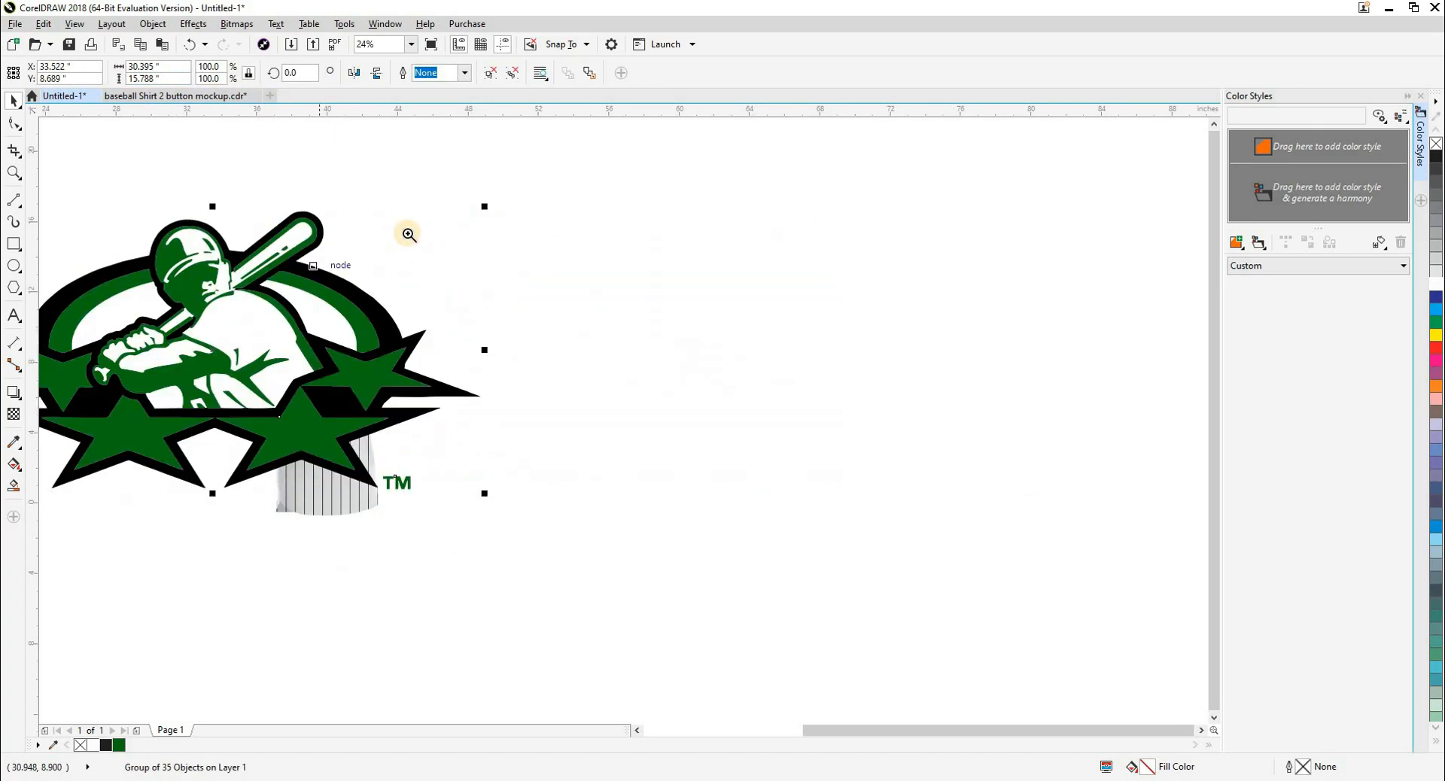
{"action": "key", "text": "z"}
{"action": "left_click_drag", "start_coordinate": [198, 213], "coordinate": [766, 528]}
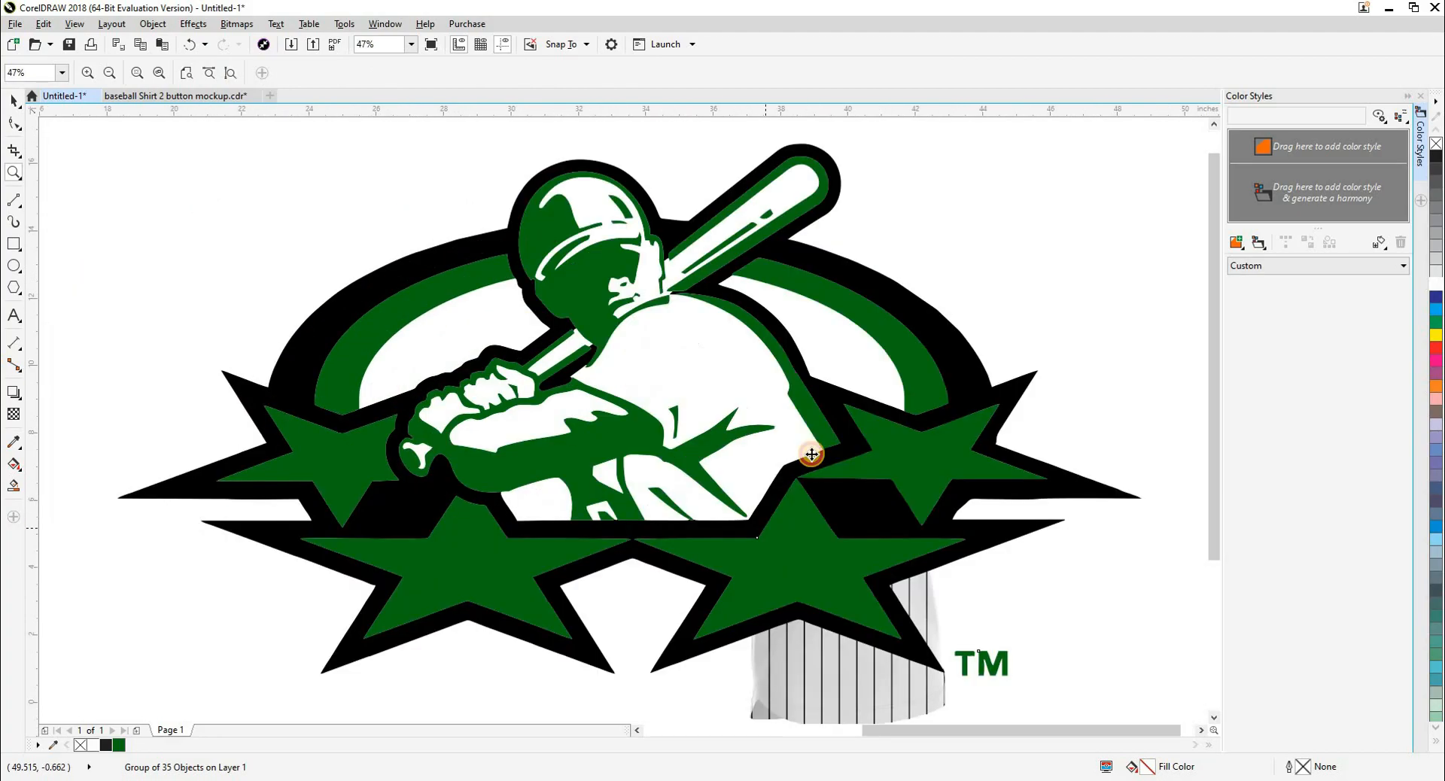
{"action": "left_click_drag", "start_coordinate": [1148, 140], "coordinate": [737, 398]}
{"action": "key", "text": "F2"}
{"action": "left_click_drag", "start_coordinate": [674, 324], "coordinate": [909, 528]}
{"action": "left_click_drag", "start_coordinate": [623, 235], "coordinate": [572, 305]}
Step: Rotate the sleeve logo to about 349.7° and position it to follow the sleeve's slope
{"action": "left_click", "coordinate": [120, 384]}
{"action": "left_click_drag", "start_coordinate": [407, 348], "coordinate": [394, 338]}
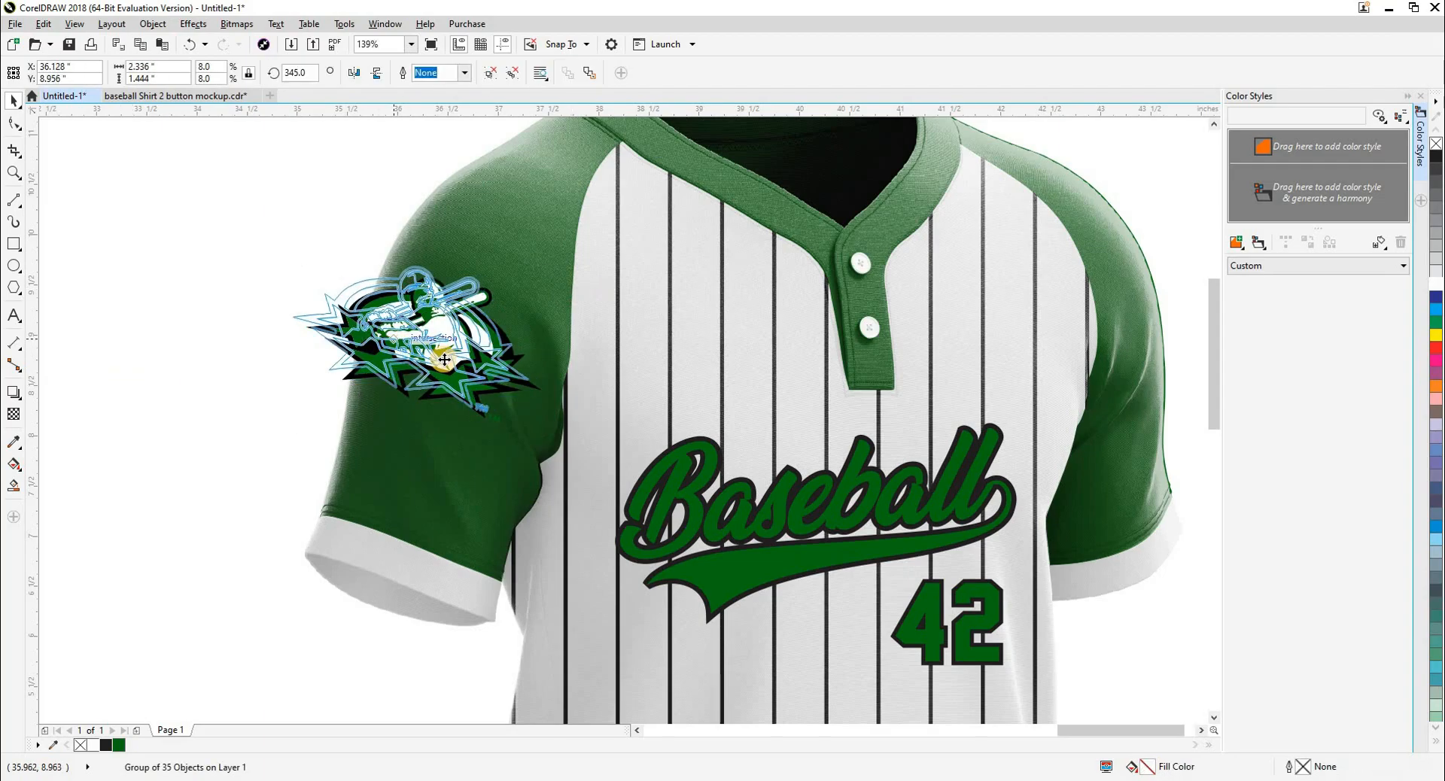
{"action": "left_click", "coordinate": [444, 359]}
{"action": "left_click_drag", "start_coordinate": [532, 258], "coordinate": [520, 235]}
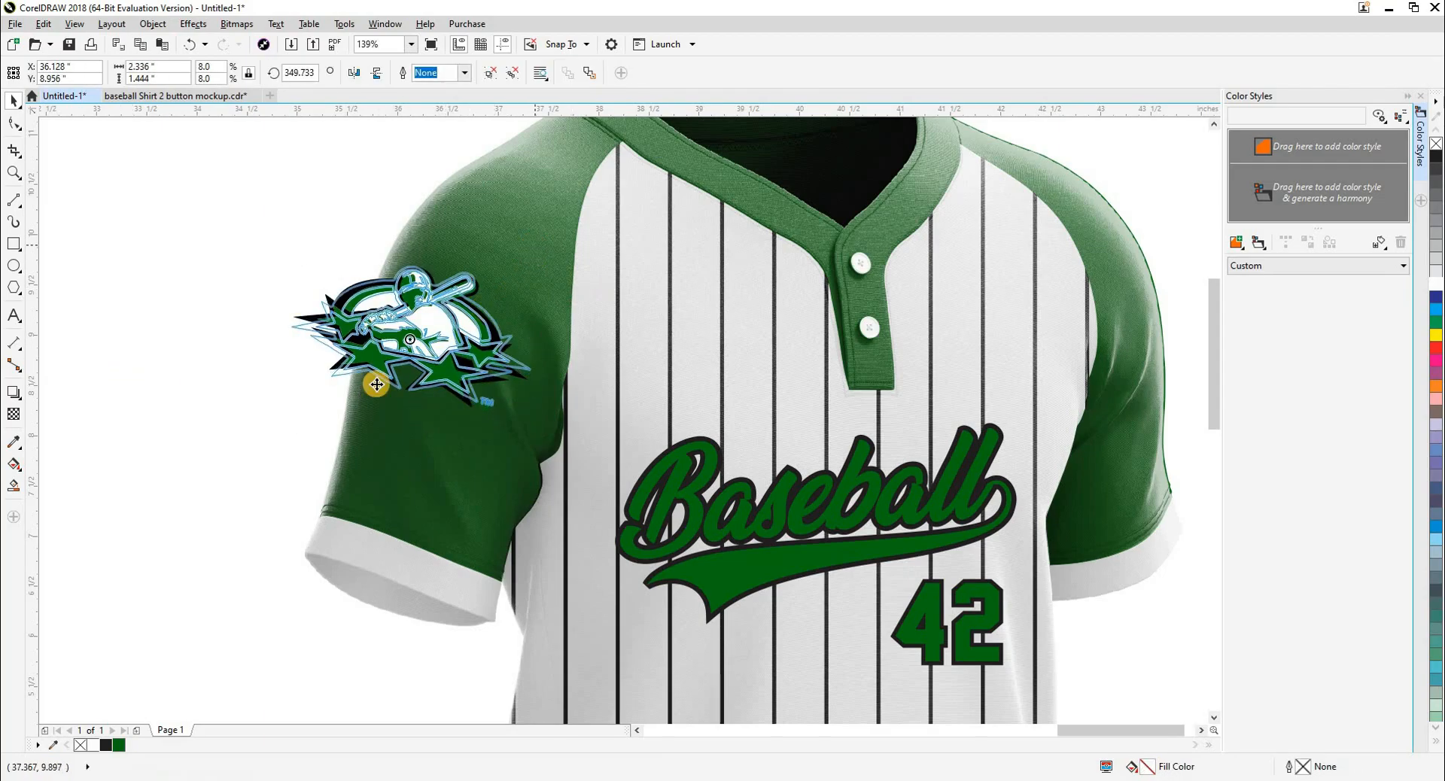
{"action": "left_click", "coordinate": [446, 409]}
{"action": "left_click_drag", "start_coordinate": [445, 404], "coordinate": [651, 398]}
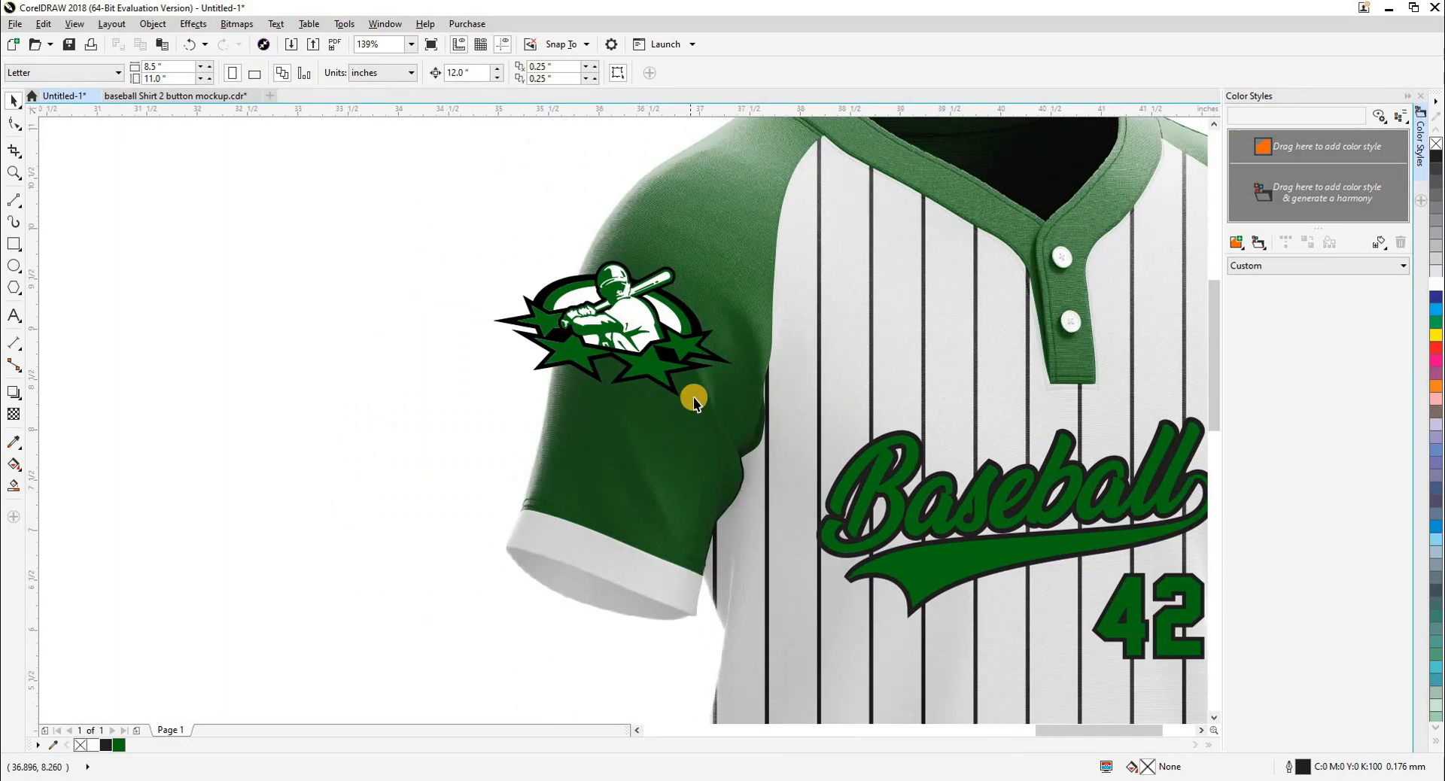
Step: Delete the two TM letters from the batter logo on the sleeve
{"action": "scroll", "coordinate": [694, 396], "scroll_direction": "up", "scroll_amount": 4}
{"action": "left_click", "coordinate": [686, 387]}
{"action": "left_click", "coordinate": [686, 388], "text": "ctrl"}
{"action": "key", "text": "Delete"}
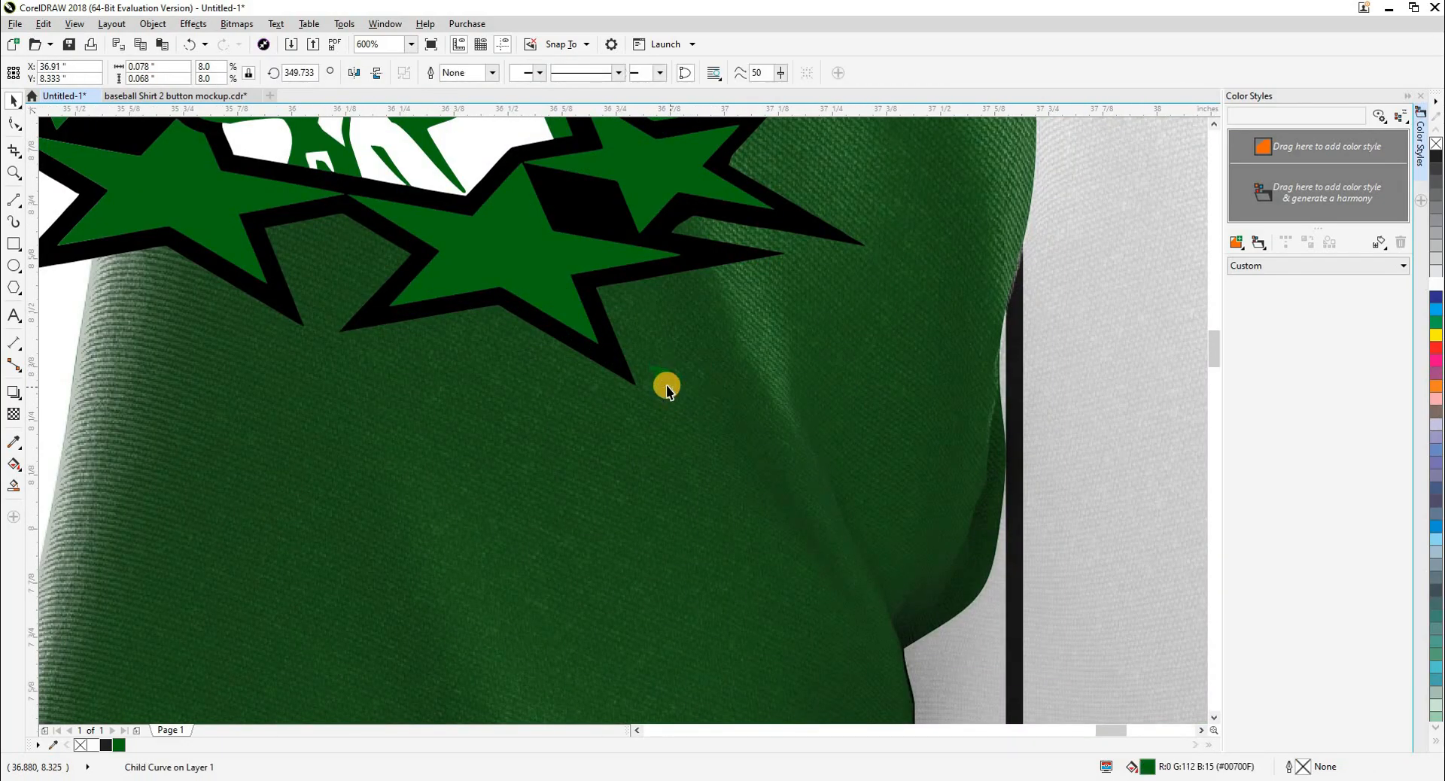
{"action": "left_click", "coordinate": [657, 377], "text": "ctrl"}
{"action": "key", "text": "Delete"}
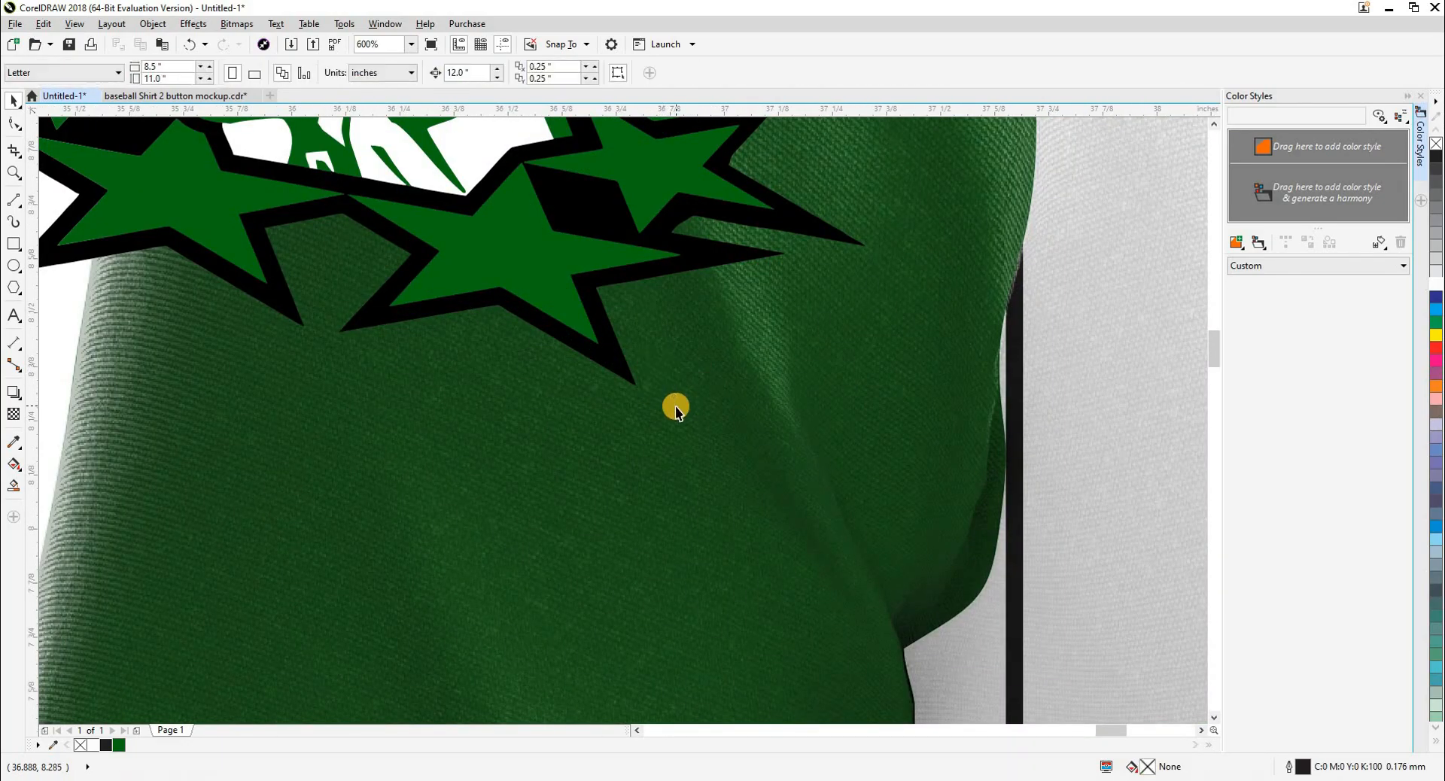
Step: Nudge the shirt's shading overlays 12 inches to the right, clear of the flat coloured artwork
{"action": "scroll", "coordinate": [675, 404], "scroll_direction": "down", "scroll_amount": 2}
{"action": "left_click", "coordinate": [576, 334]}
{"action": "scroll", "coordinate": [577, 333], "scroll_direction": "down", "scroll_amount": 1}
{"action": "scroll", "coordinate": [576, 333], "scroll_direction": "down", "scroll_amount": 1}
{"action": "left_click", "coordinate": [551, 472]}
{"action": "key", "text": "Right"}
{"action": "left_click", "coordinate": [550, 472]}
Step: Place the Baseball lettering, number 42 and sleeve logo beneath the shading overlays and nudge the overlays back onto the shirt
{"action": "left_click", "coordinate": [676, 399]}
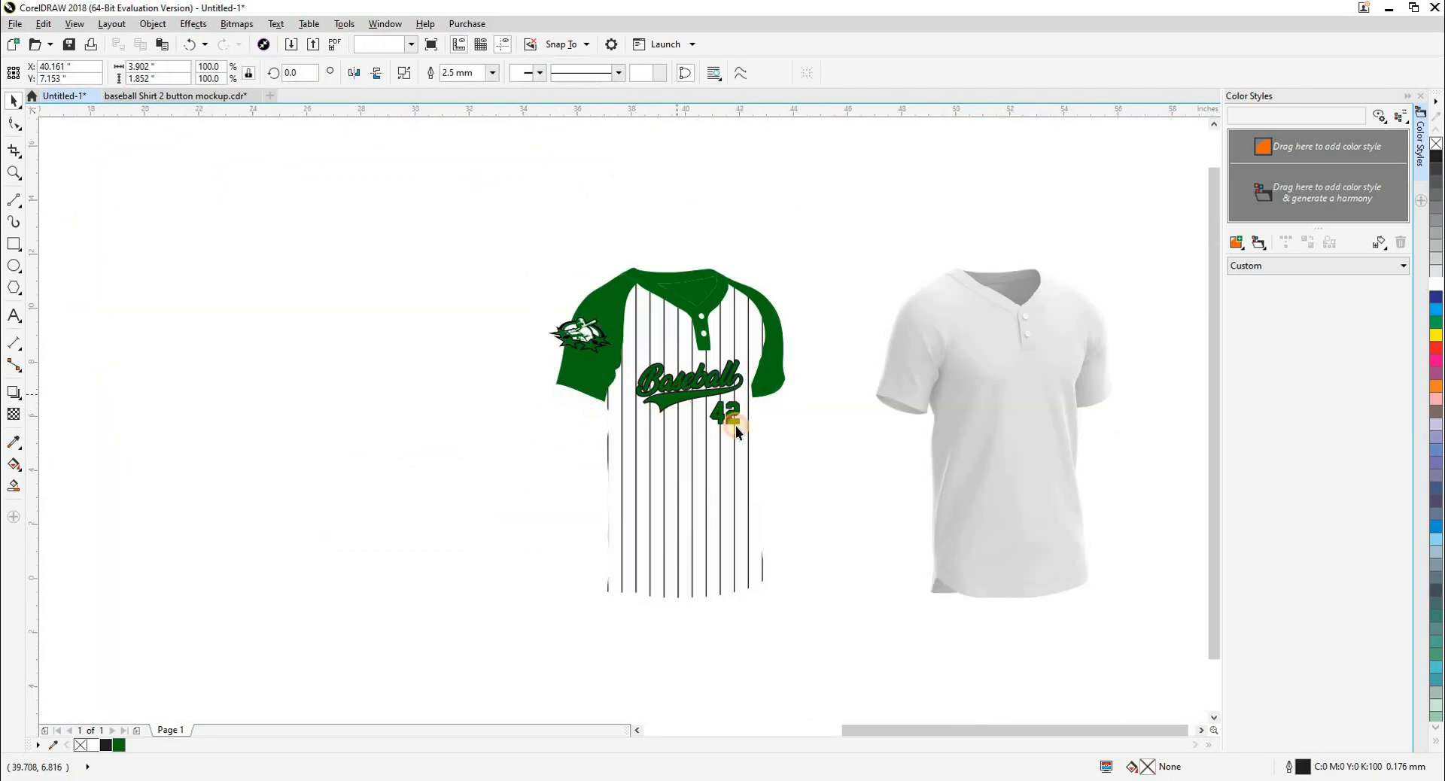
{"action": "left_click", "coordinate": [727, 415], "text": "shift"}
{"action": "left_click", "coordinate": [681, 467]}
{"action": "left_click", "coordinate": [816, 466]}
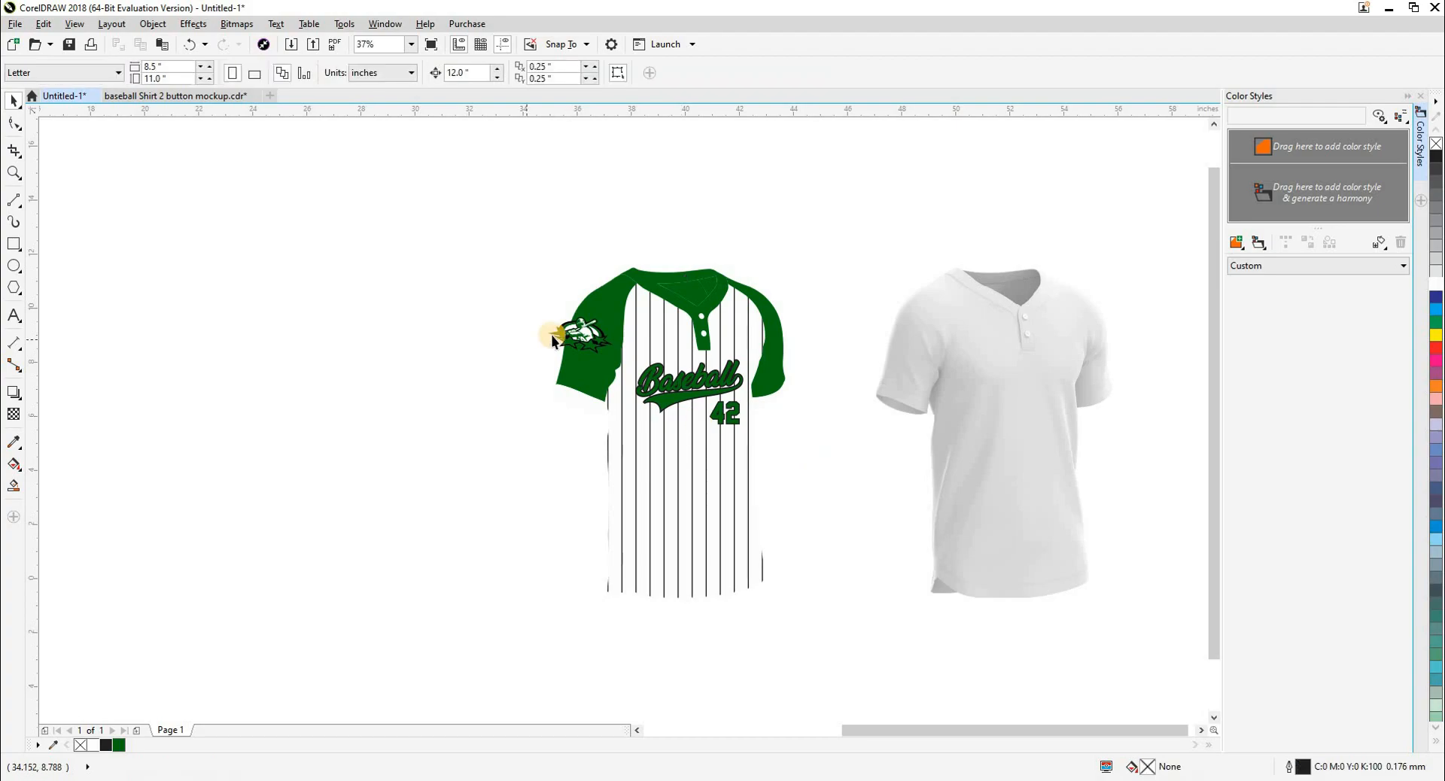
{"action": "left_click", "coordinate": [615, 312]}
{"action": "left_click", "coordinate": [932, 372]}
{"action": "key", "text": "Left"}
{"action": "left_click", "coordinate": [916, 445]}
{"action": "left_click_drag", "start_coordinate": [896, 453], "coordinate": [690, 439]}
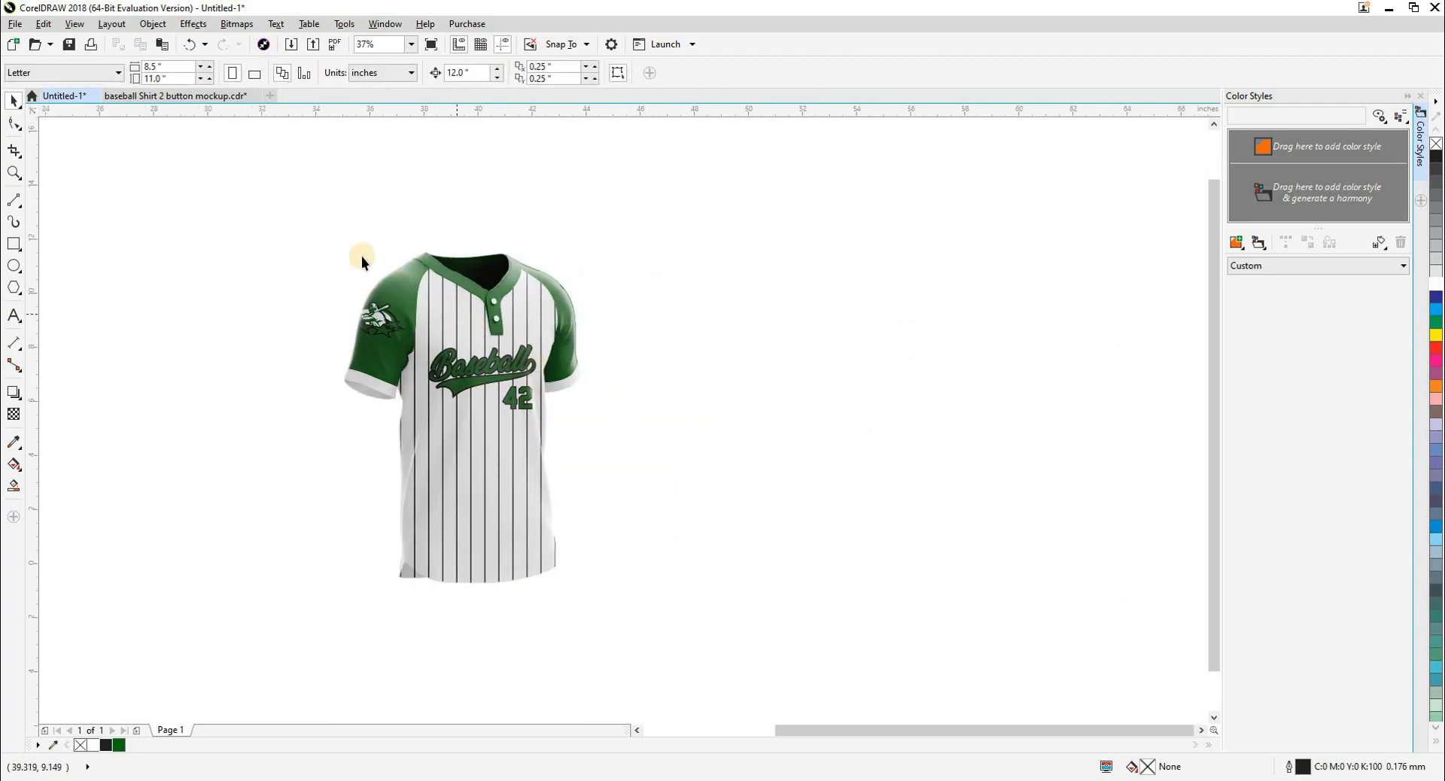
Step: Duplicate the complete green shirt mockup about 10 inches to the right of the original
{"action": "key", "text": "z"}
{"action": "left_click_drag", "start_coordinate": [331, 230], "coordinate": [621, 597]}
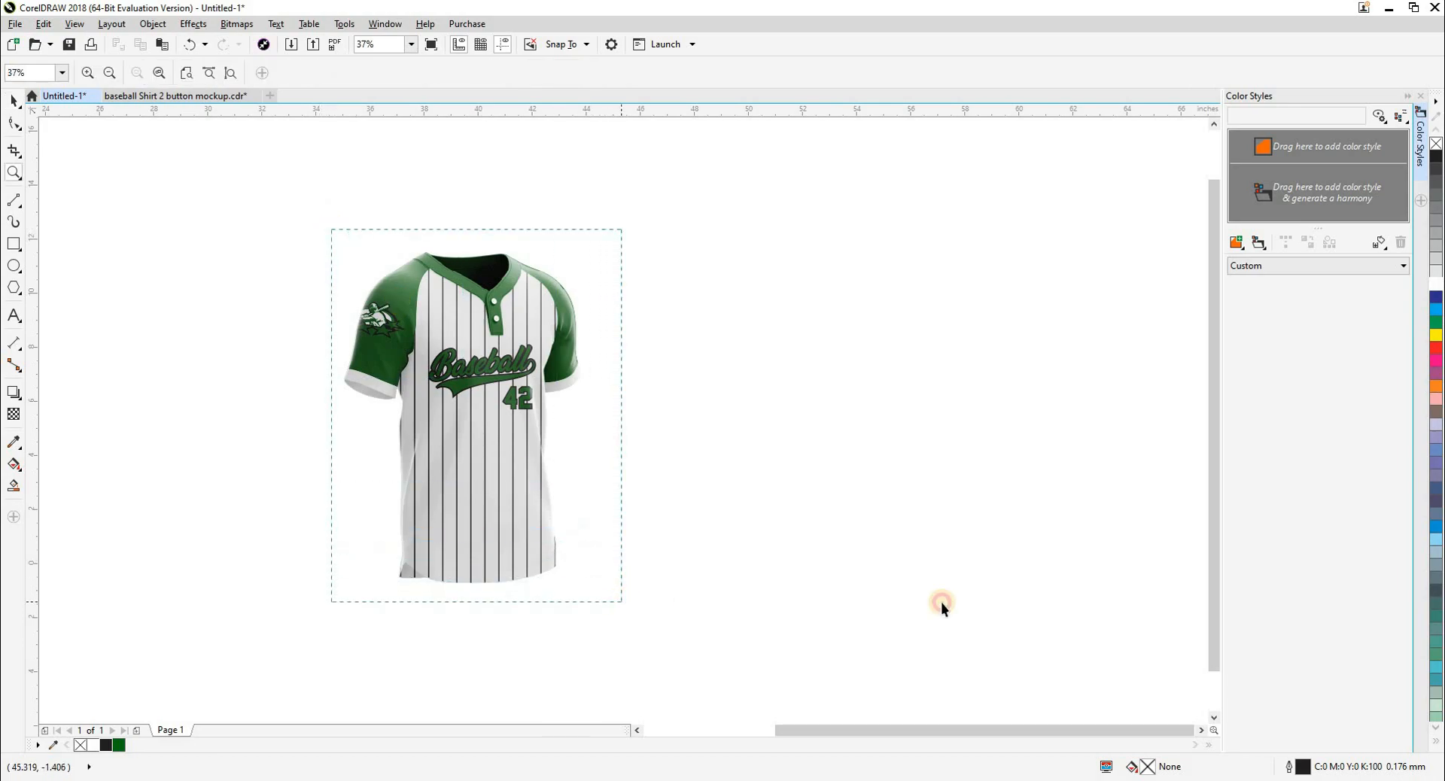
{"action": "scroll", "coordinate": [510, 351], "scroll_direction": "down", "scroll_amount": 2}
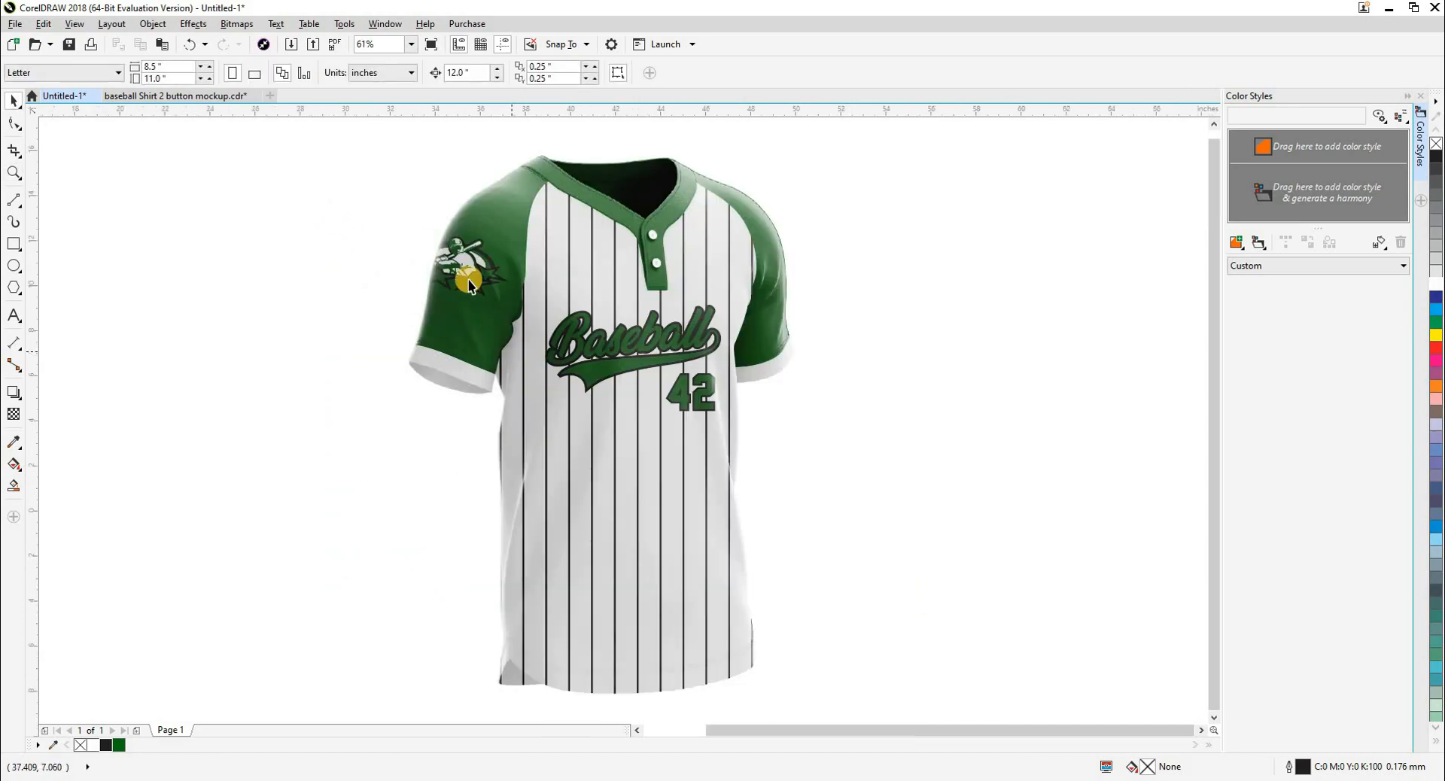
{"action": "left_click_drag", "start_coordinate": [706, 584], "coordinate": [706, 584]}
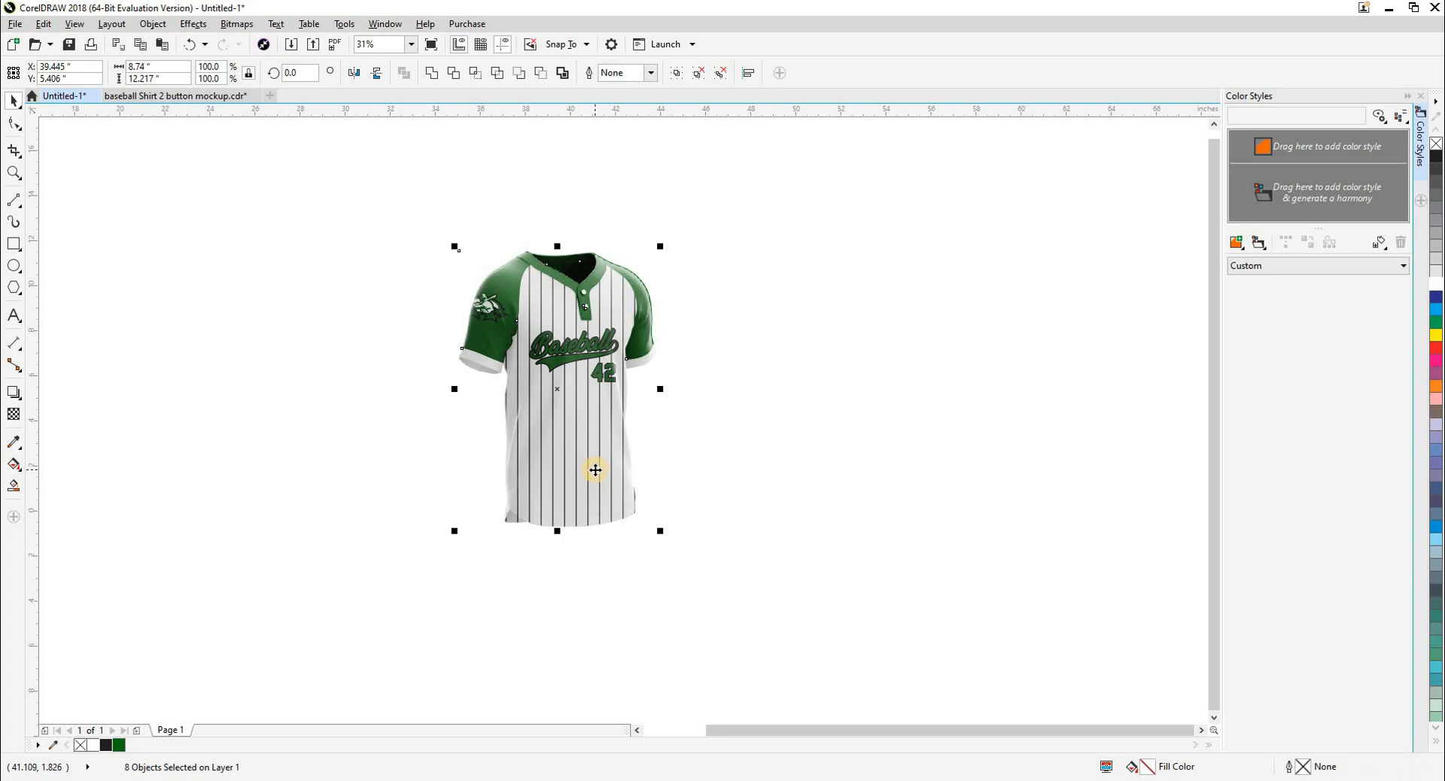
{"action": "key", "text": "ctrl+d"}
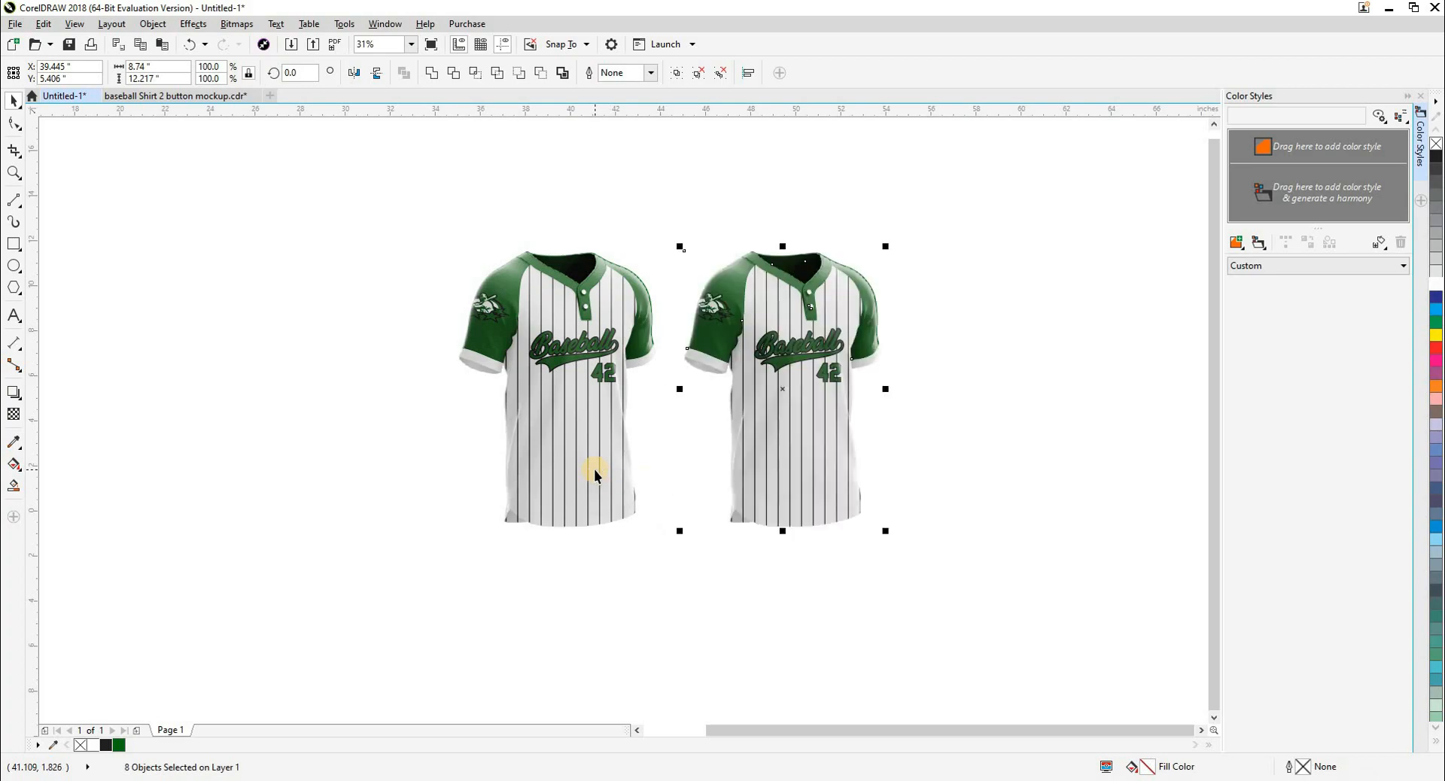
{"action": "scroll", "coordinate": [727, 519], "scroll_direction": "up", "scroll_amount": 2}
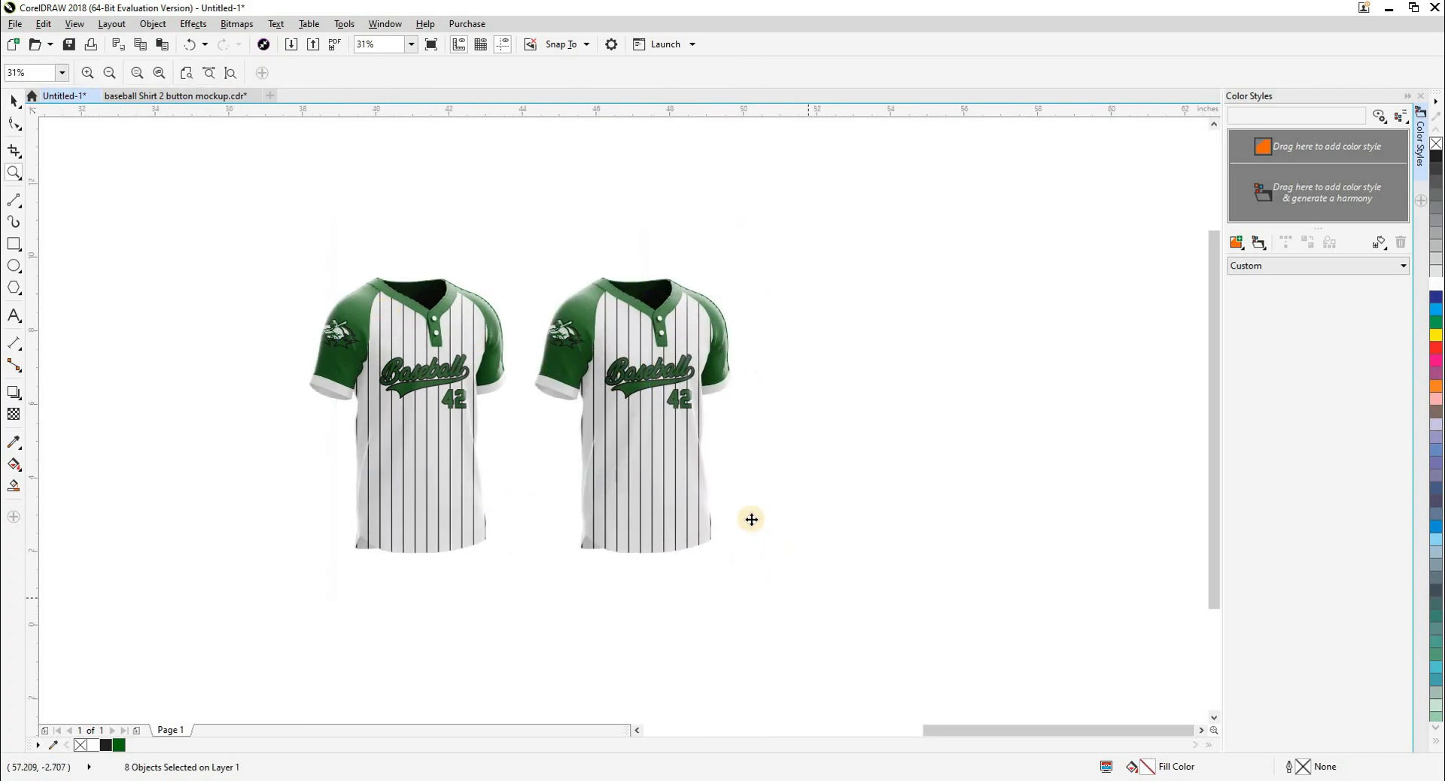
{"action": "left_click_drag", "start_coordinate": [741, 503], "coordinate": [709, 503]}
Step: Create colour styles from the duplicated shirt and change its green style to navy #002070
{"action": "left_click_drag", "start_coordinate": [743, 450], "coordinate": [1271, 147]}
{"action": "left_click", "coordinate": [1237, 138]}
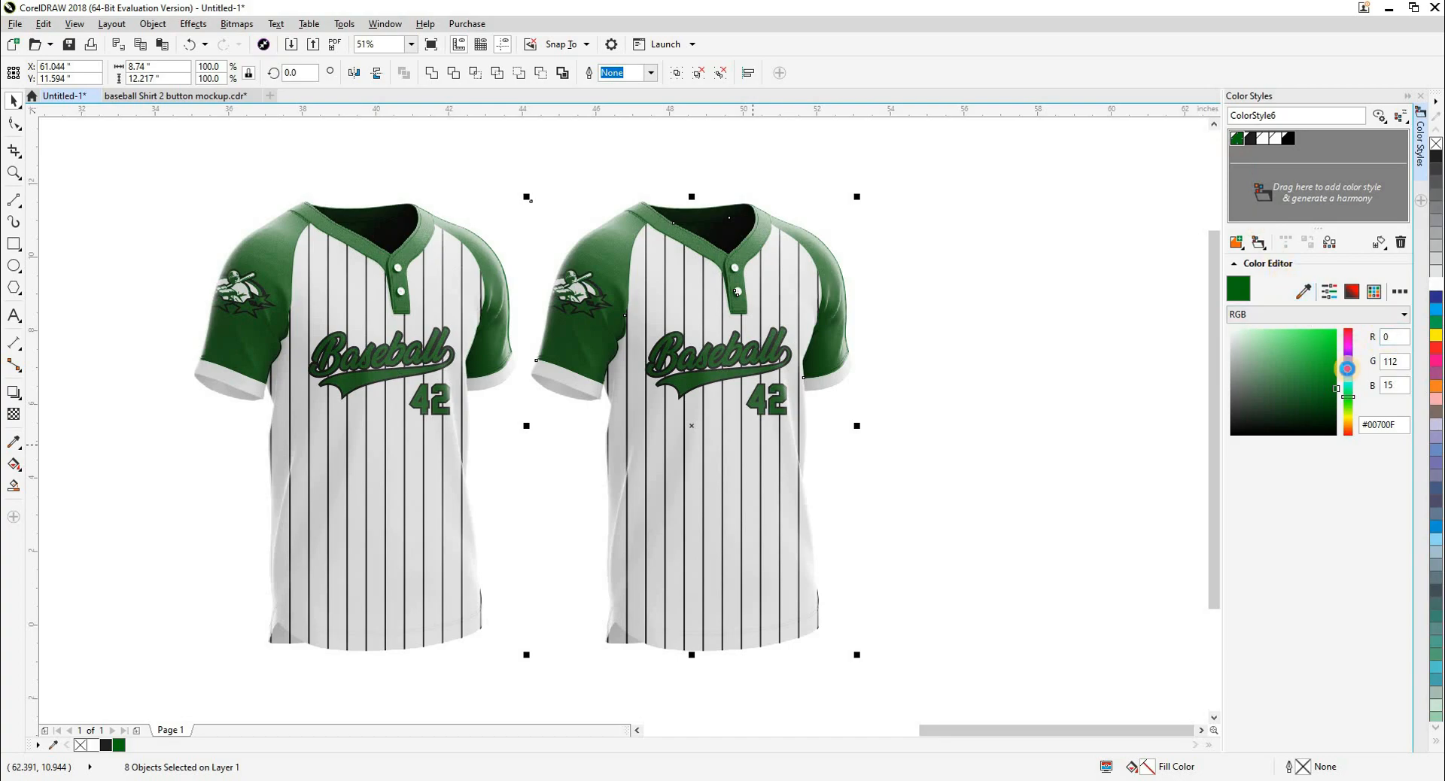
{"action": "left_click", "coordinate": [1347, 369]}
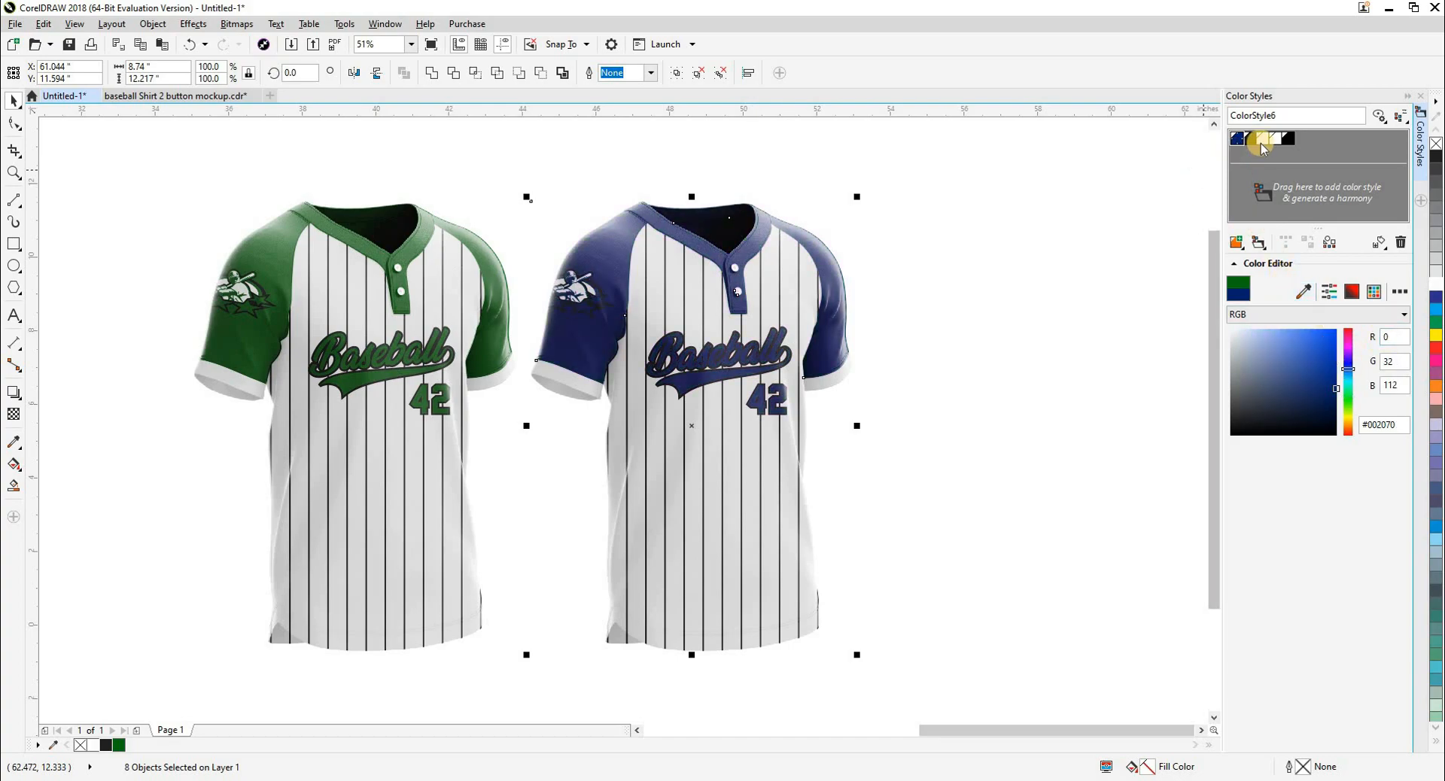
Step: Change the duplicate's black pinstripe and lettering outline style to gold with CMYK values 0, 30, 100, 0
{"action": "left_click", "coordinate": [1251, 139]}
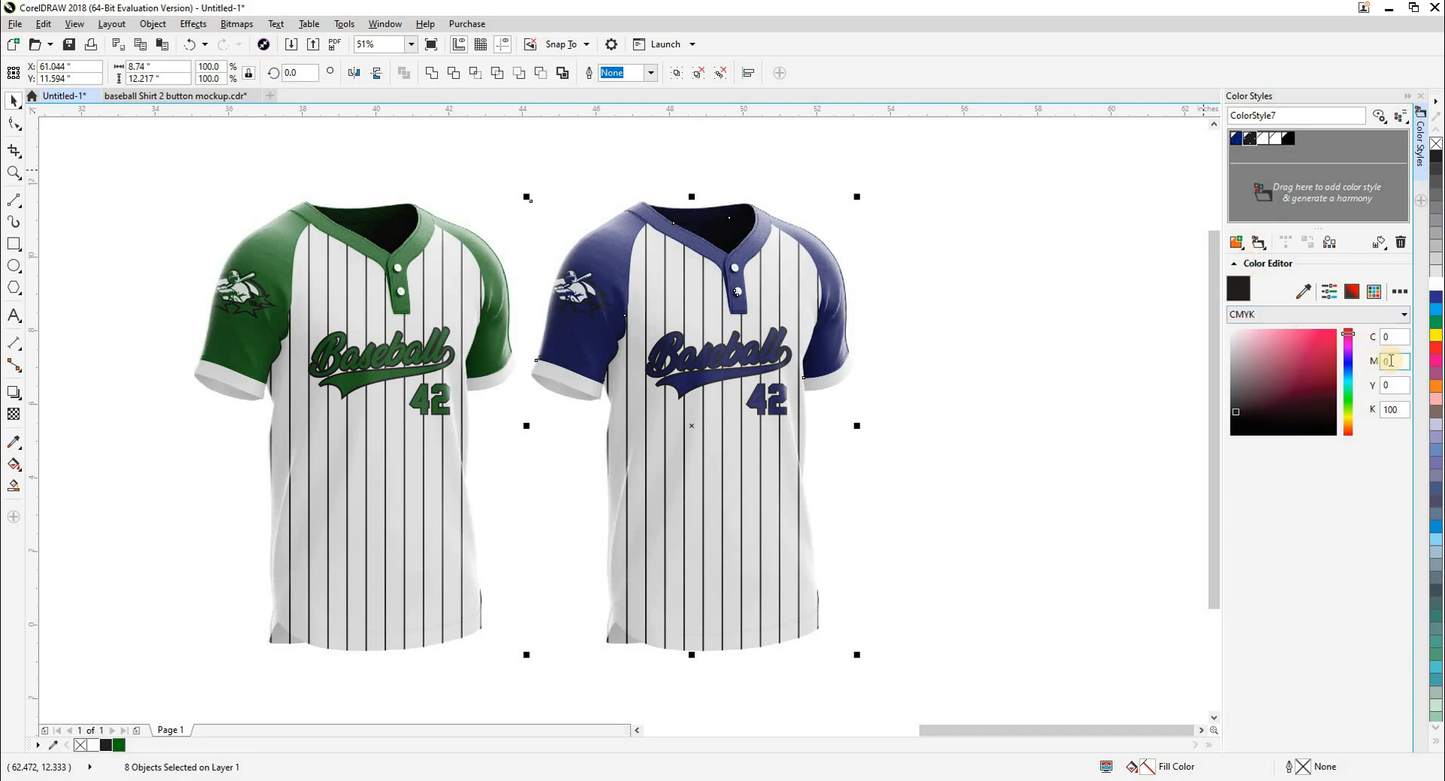
{"action": "type", "text": "100"}
{"action": "key", "text": "Tab"}
{"action": "type", "text": "0"}
{"action": "key", "text": "shift+Tab"}
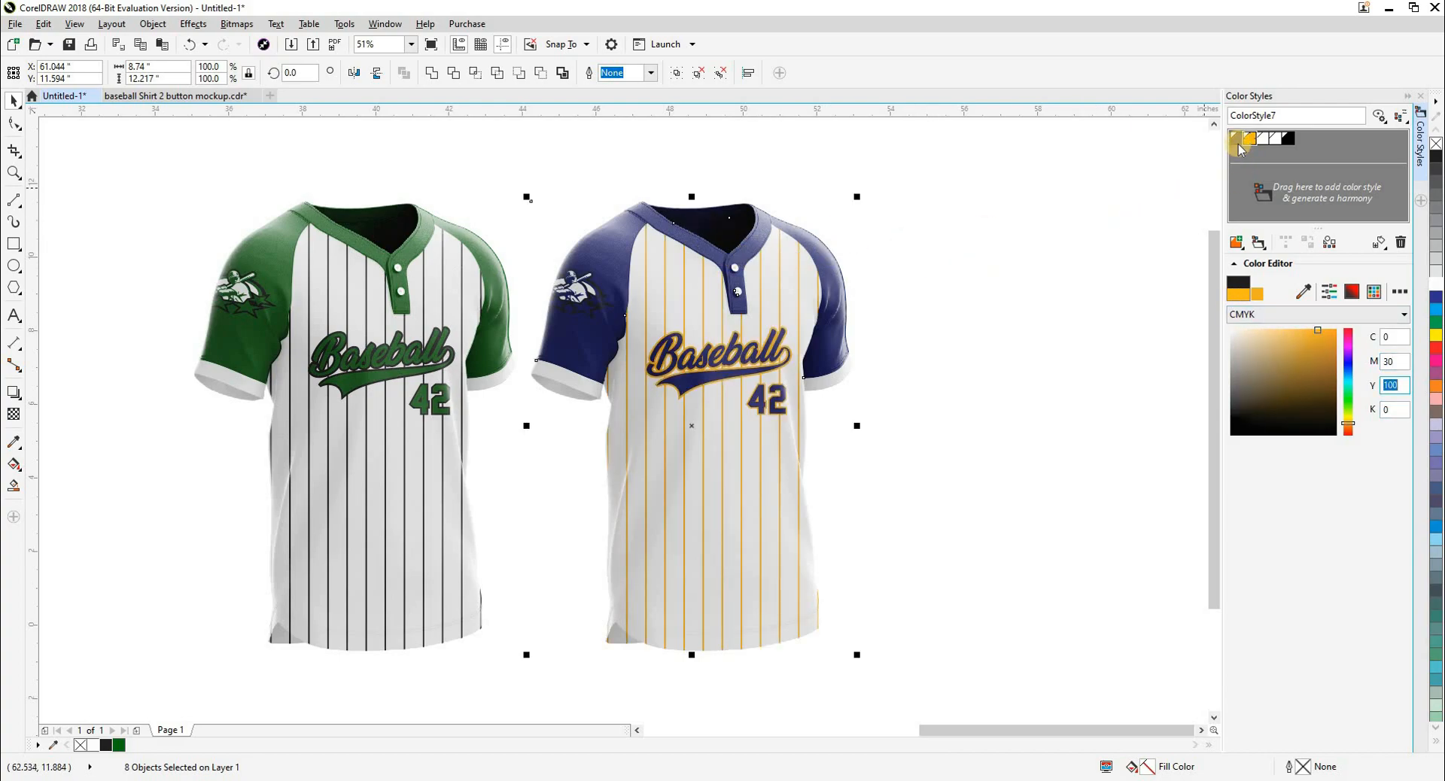
Step: Switch the batter logo's black colour style to CMYK and set it to gold 0, 25, 100, 0
{"action": "left_click", "coordinate": [1289, 141]}
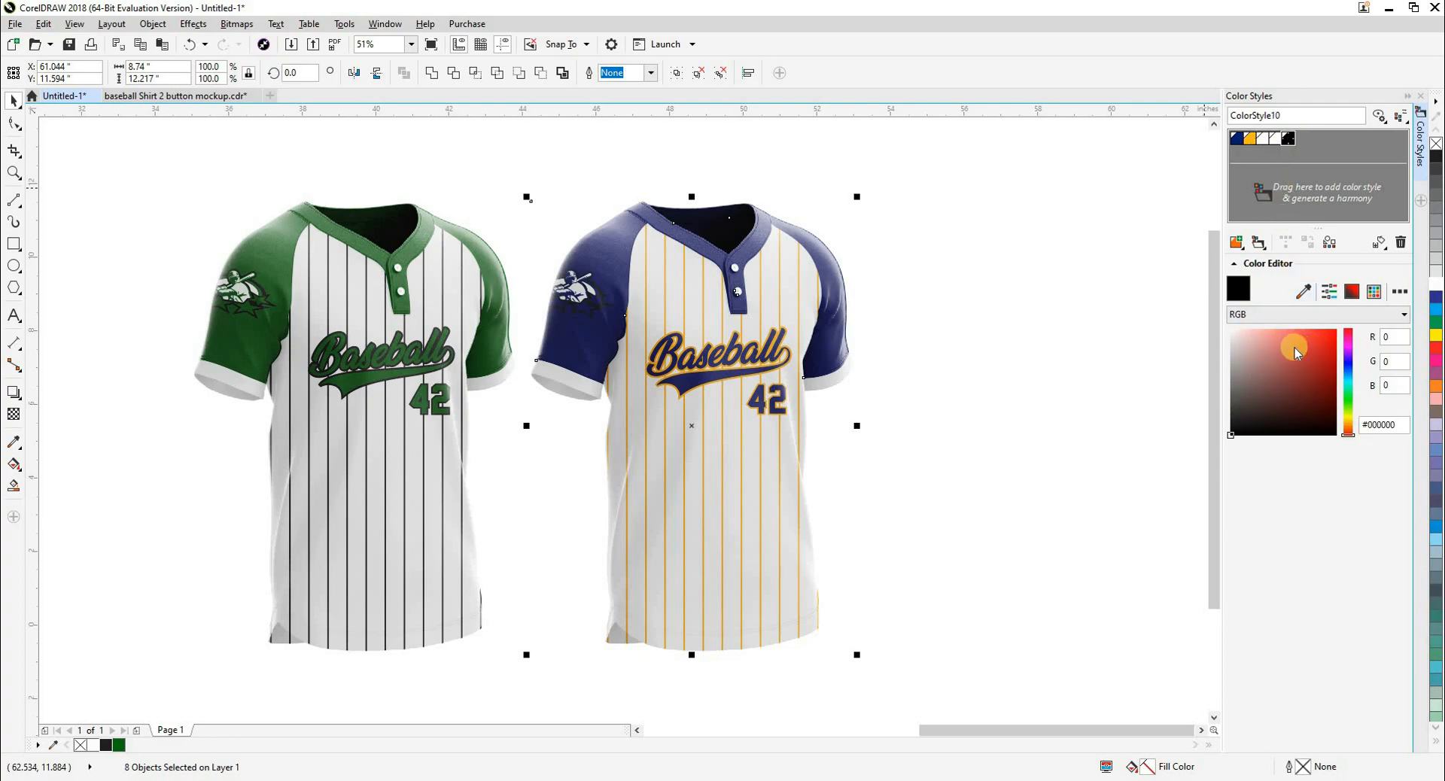
{"action": "left_click", "coordinate": [1339, 315]}
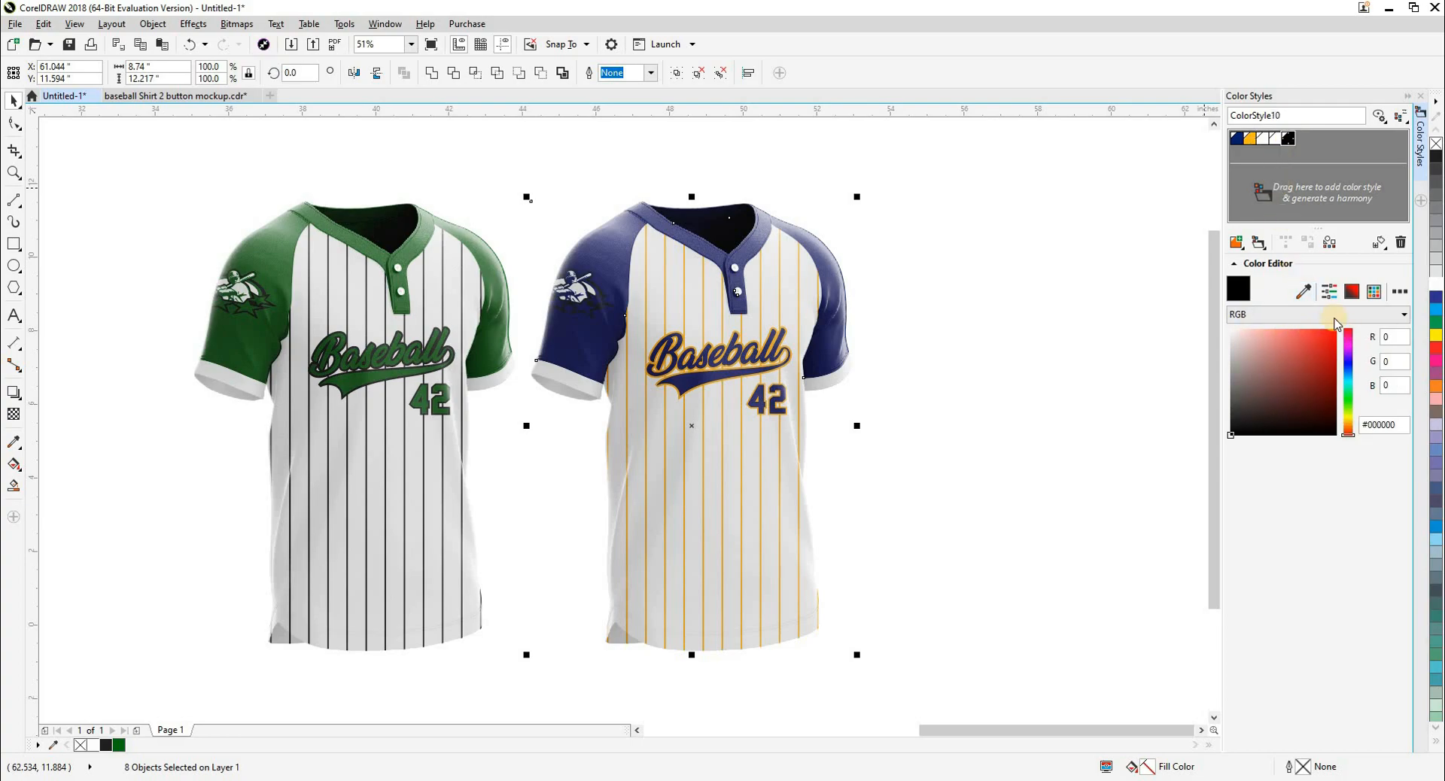
{"action": "left_click", "coordinate": [1327, 342]}
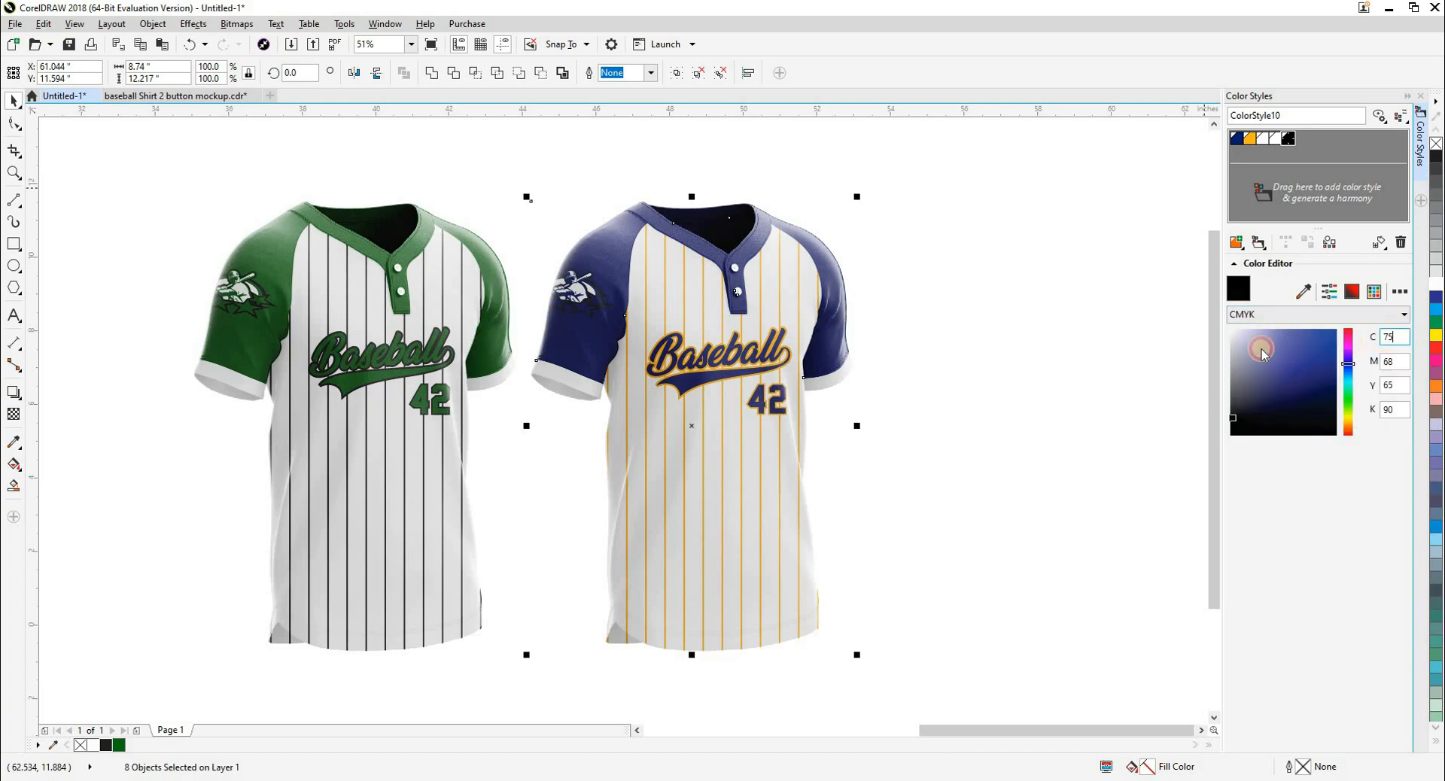
{"action": "type", "text": "0"}
{"action": "key", "text": "Tab"}
{"action": "type", "text": "25"}
{"action": "key", "text": "Tab"}
{"action": "type", "text": "1"}
{"action": "key", "text": "Tab"}
{"action": "type", "text": "0"}
{"action": "key", "text": "shift+Tab"}
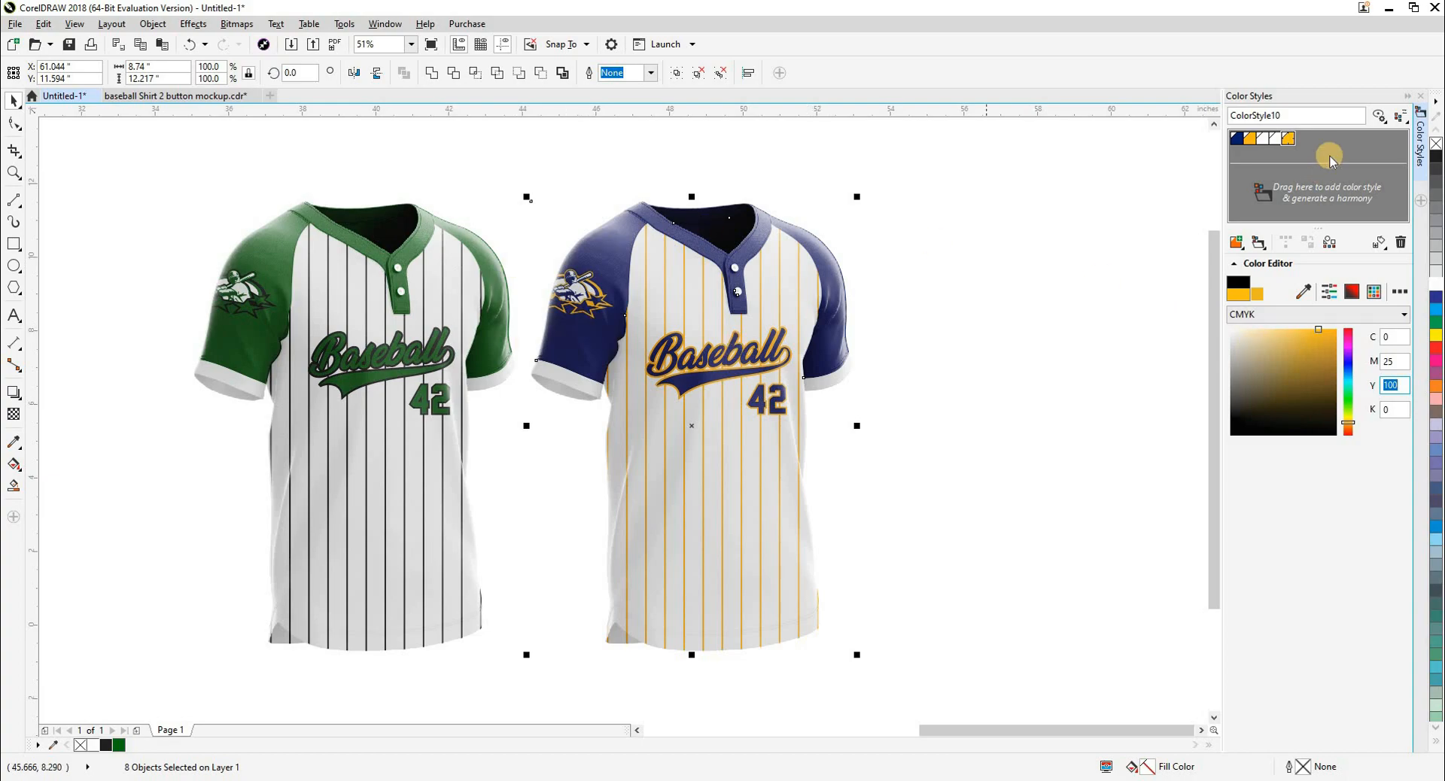
Step: Delete all the colour styles made from the navy and gold shirt
{"action": "left_click", "coordinate": [1235, 140], "text": "shift"}
{"action": "left_click", "coordinate": [1400, 244]}
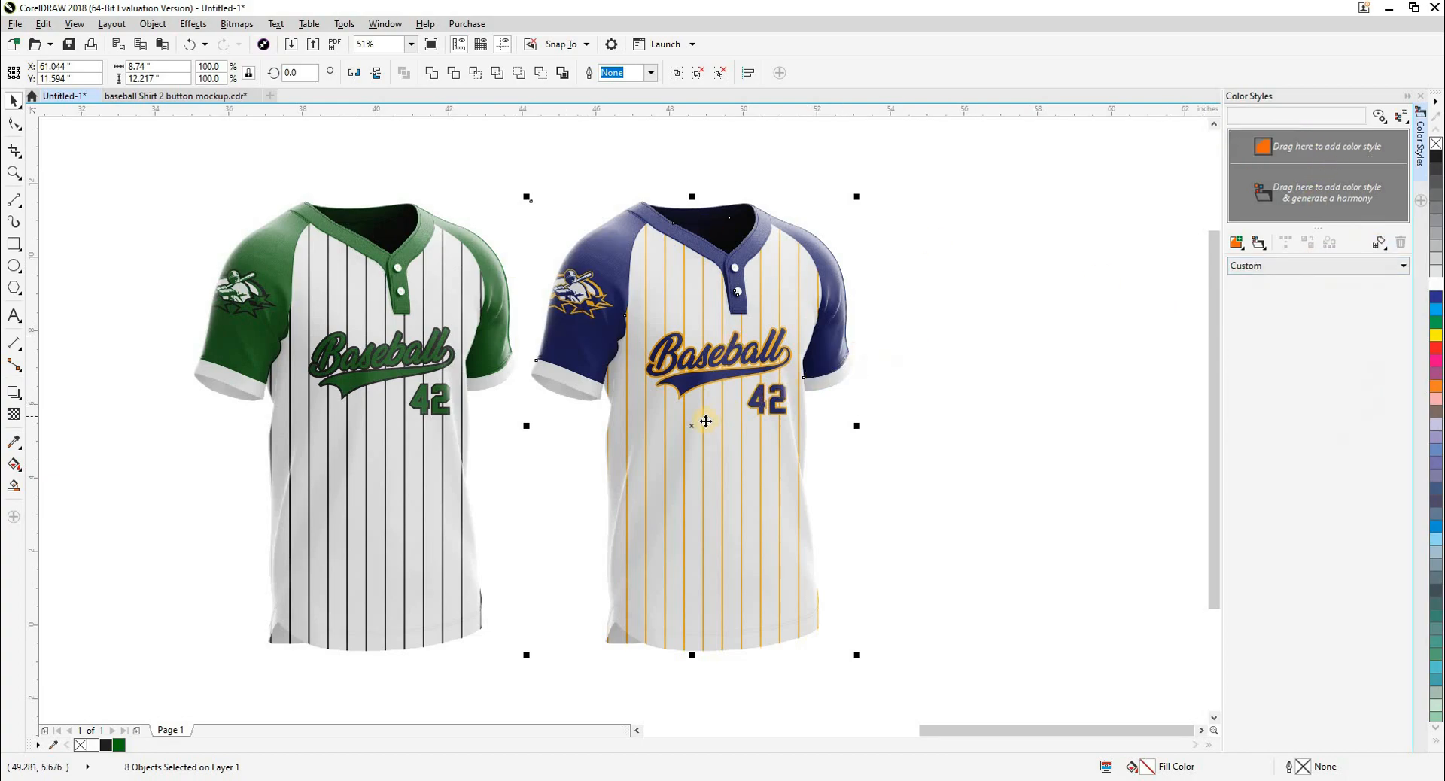
{"action": "left_click_drag", "start_coordinate": [711, 423], "coordinate": [983, 382]}
{"action": "key", "text": "Delete"}
{"action": "key", "text": "z"}
{"action": "left_click_drag", "start_coordinate": [190, 159], "coordinate": [1100, 653]}
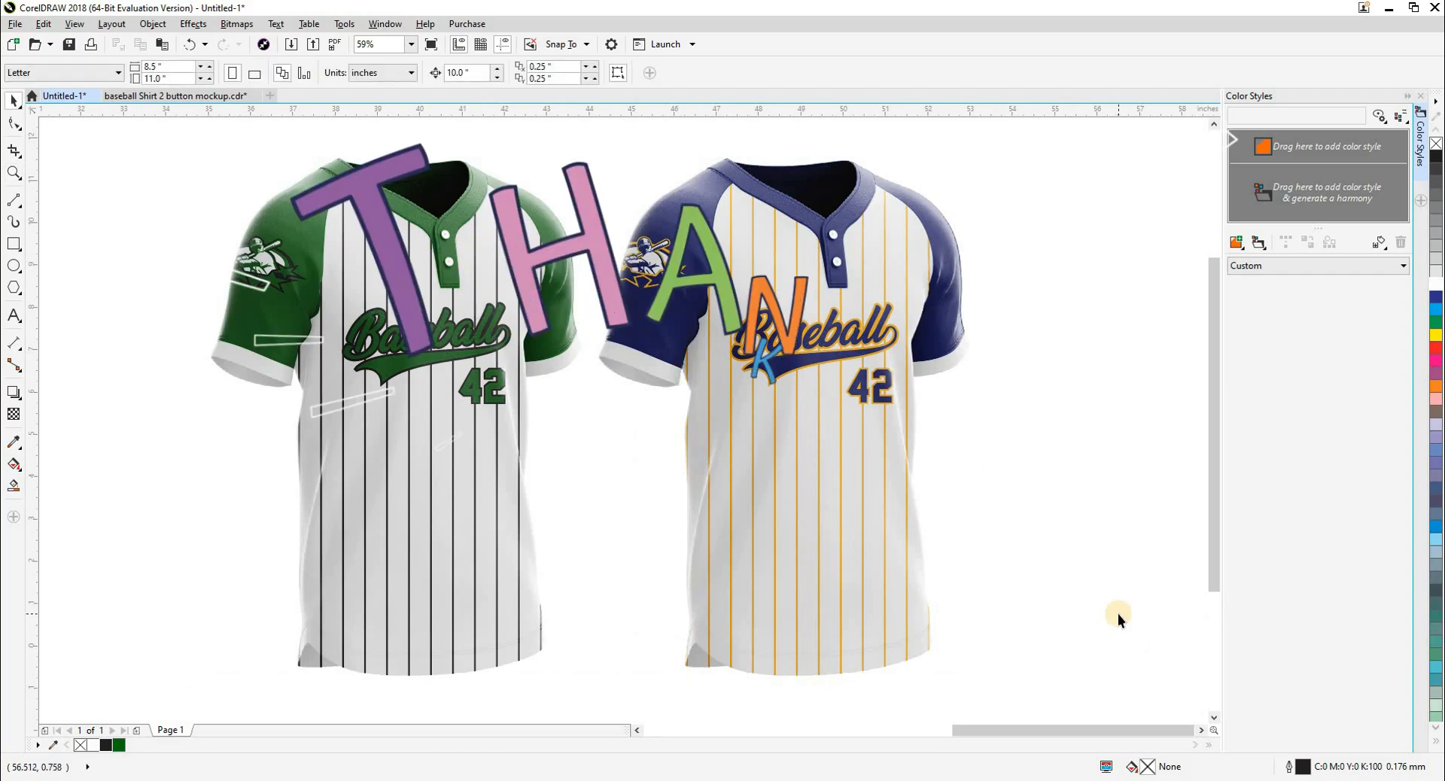